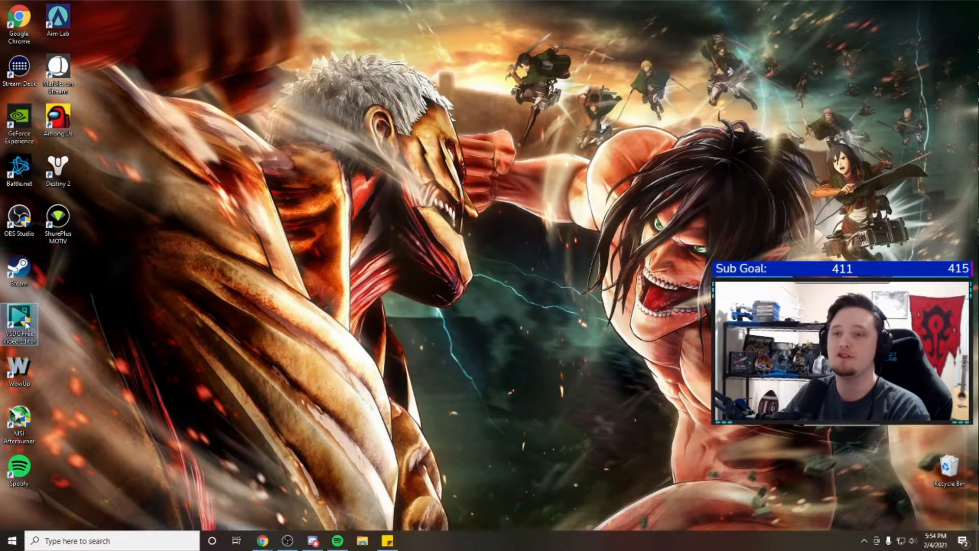
Review the compatibility settings of the VSDC Free Video Editor shortcut, including its run-as-administrator option
right_click(23, 316)
click(85, 497)
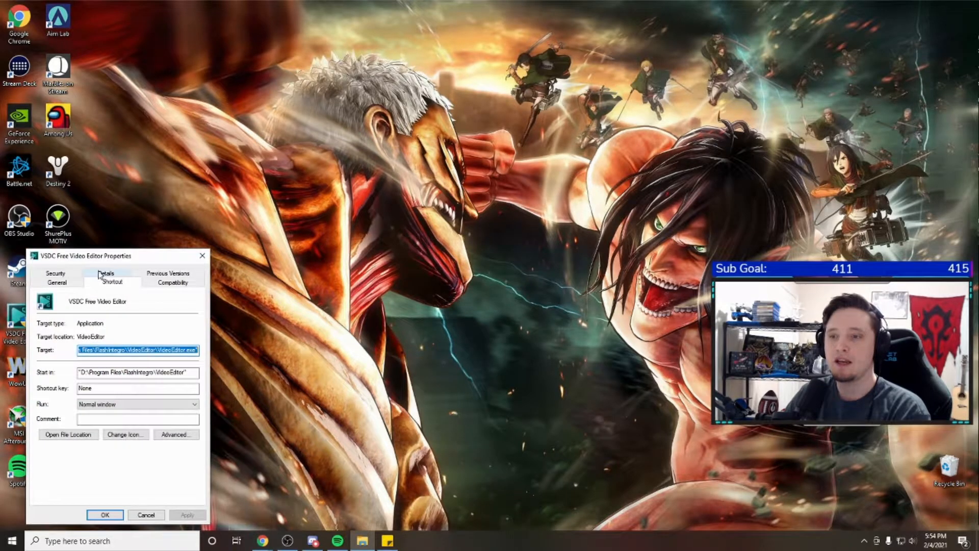
click(100, 275)
click(153, 275)
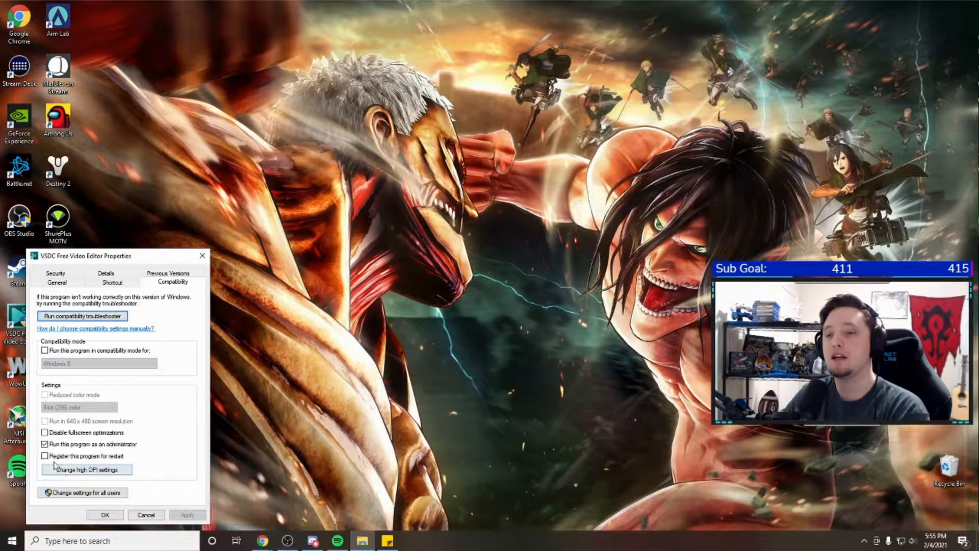
click(105, 515)
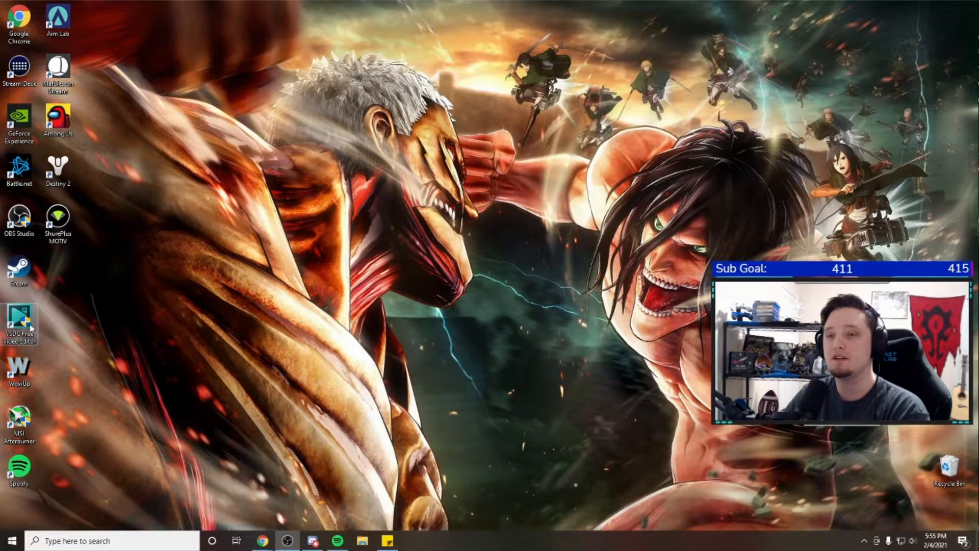
click(19, 218)
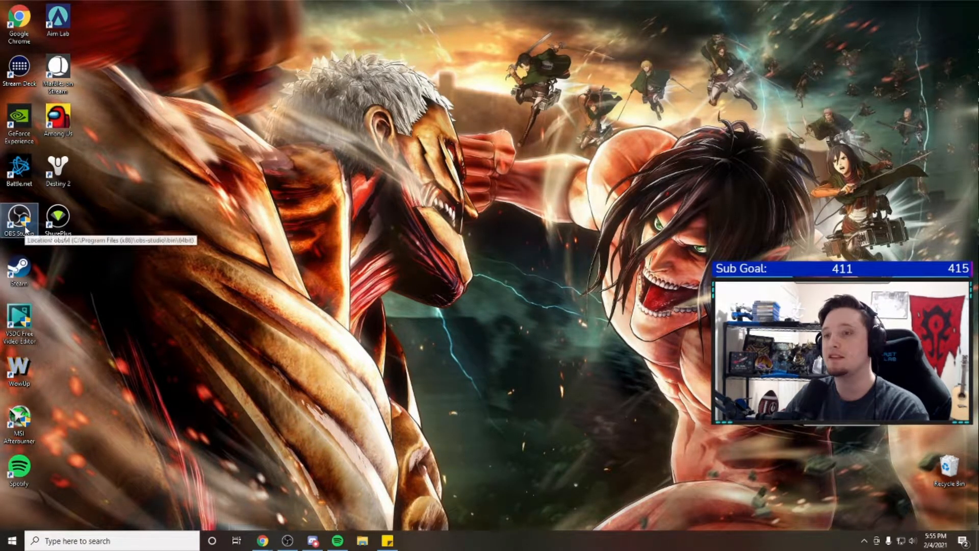
right_click(19, 222)
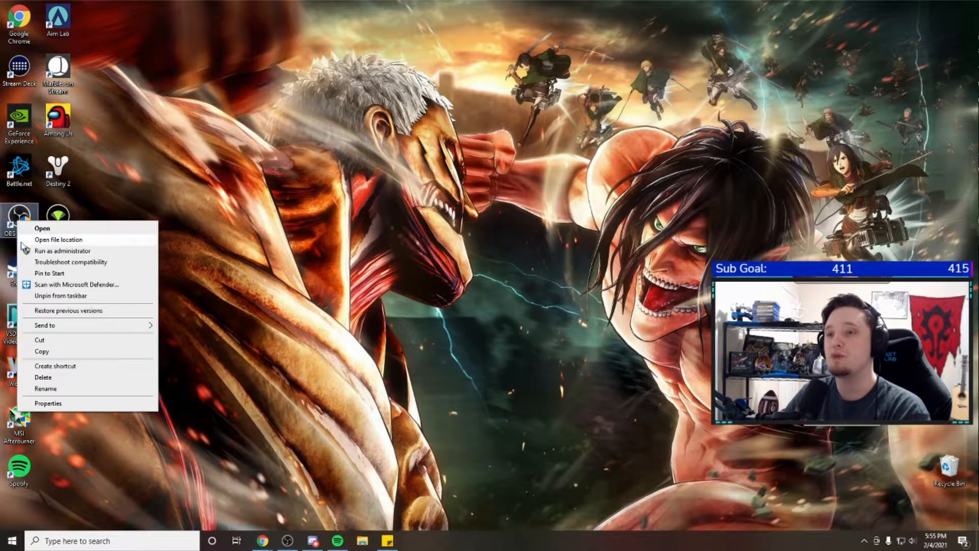
click(49, 228)
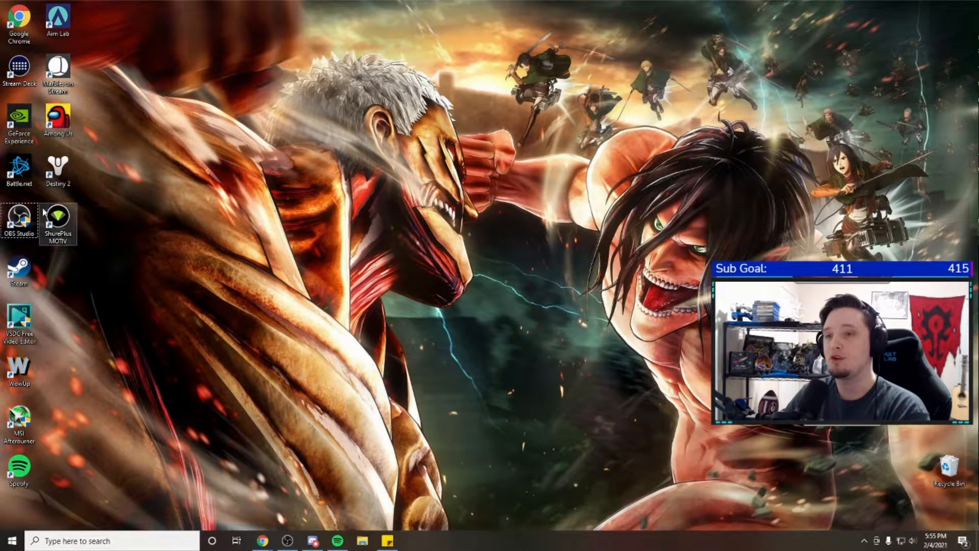
click(26, 223)
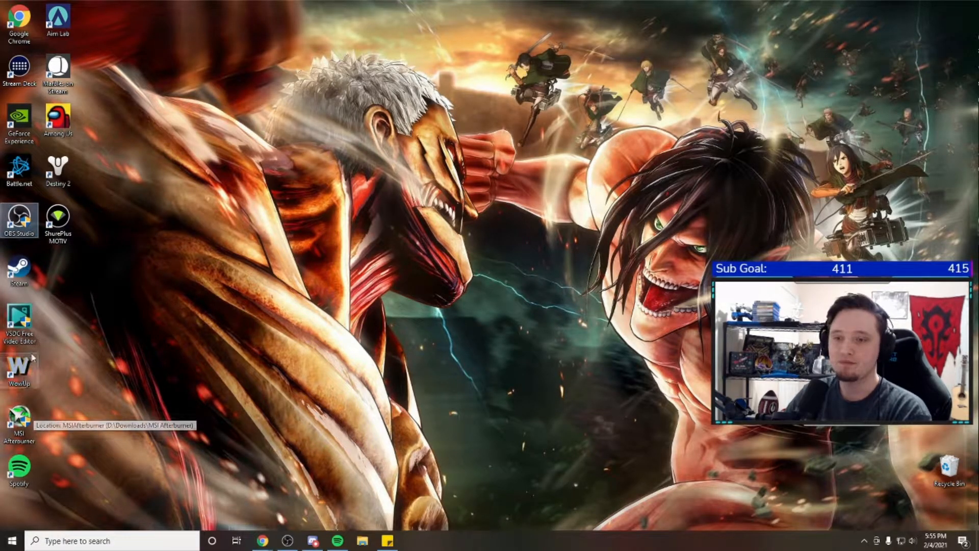
Launch VSDC Free Video Editor, dismissing the Pro upgrade offer and declining the 6.6.4 update
click(28, 325)
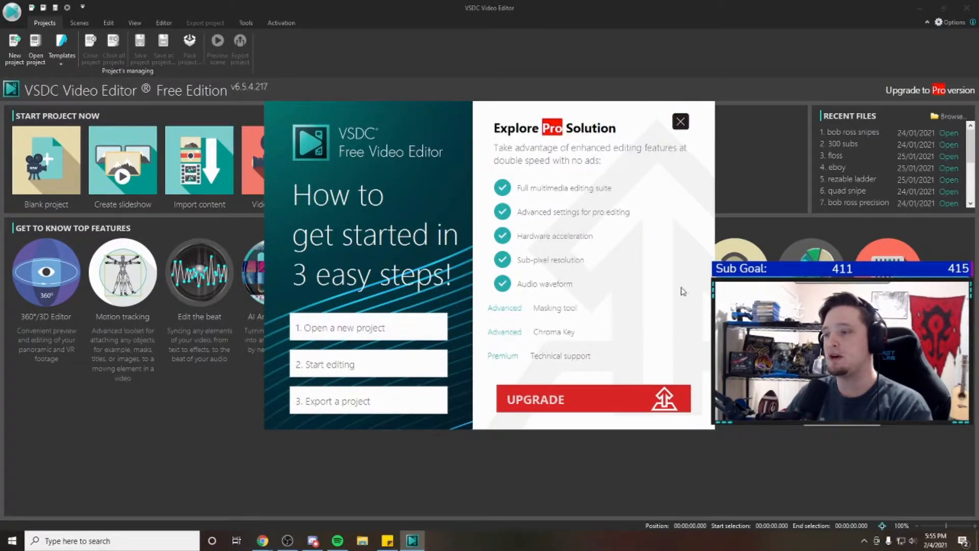
click(681, 121)
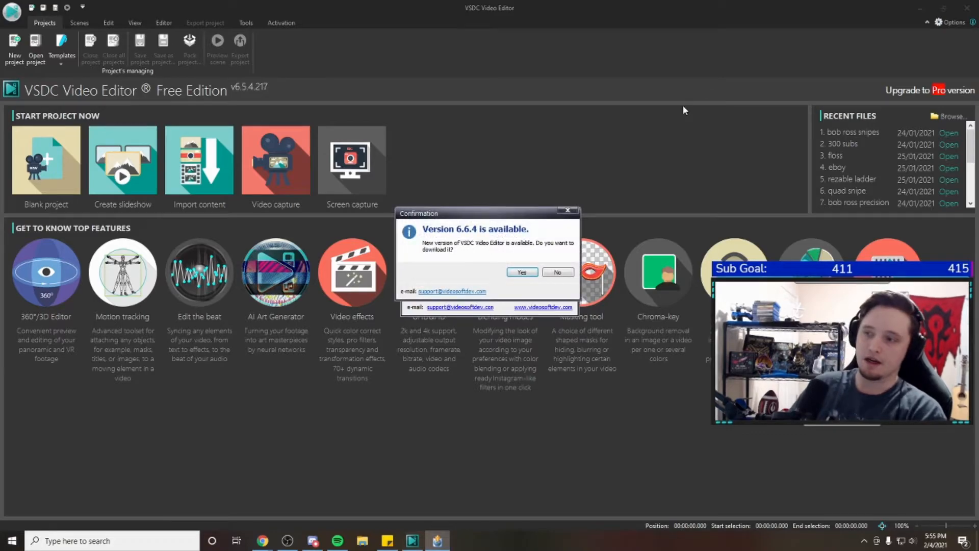
click(558, 272)
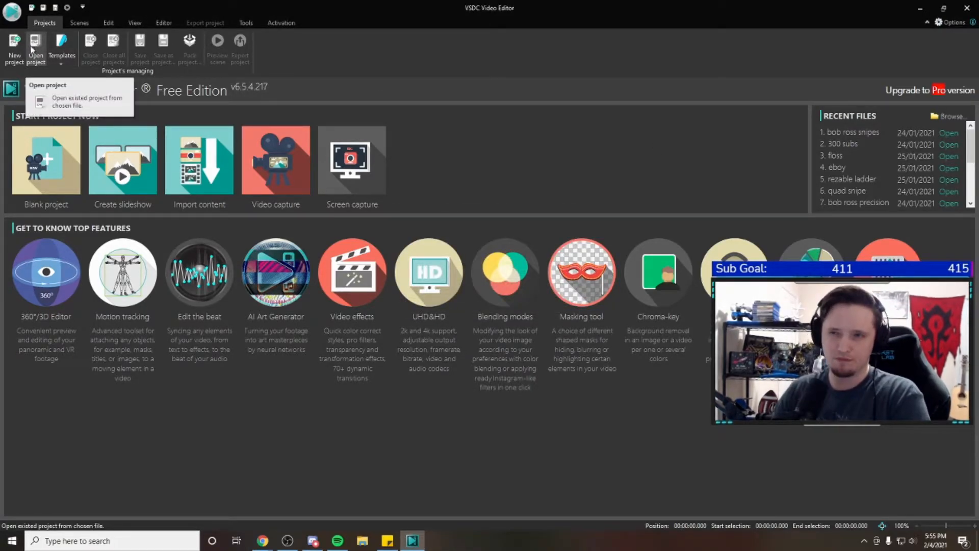
Start a new project and title it "test project"
click(12, 50)
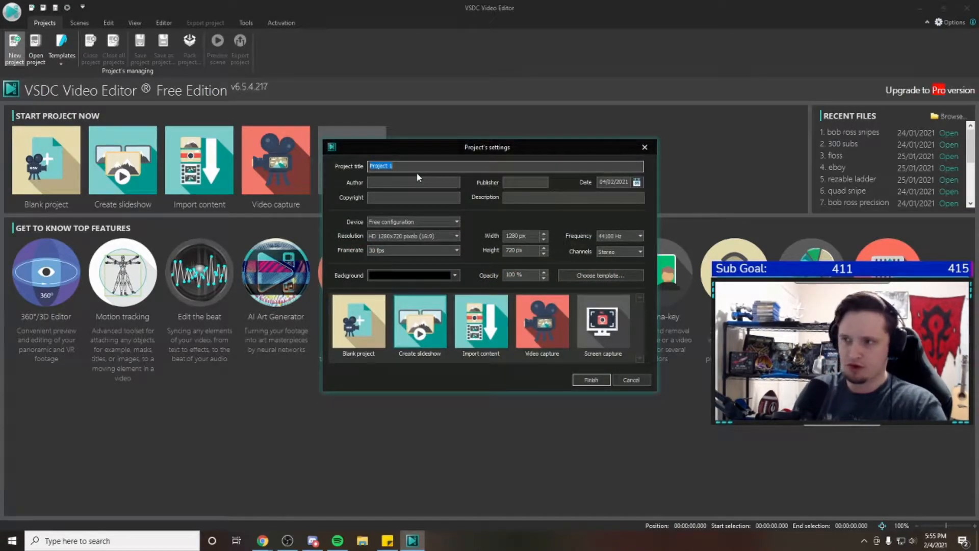
text(test)
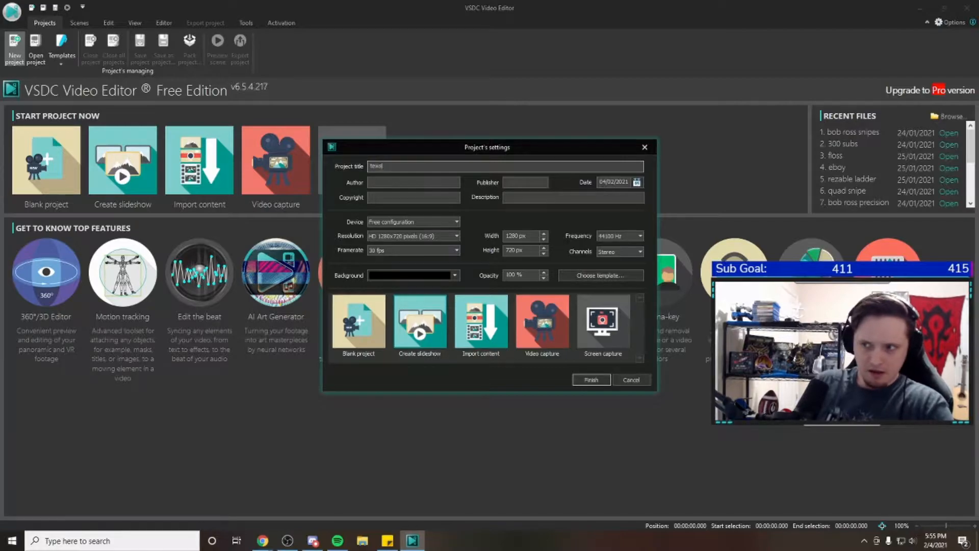
text( project)
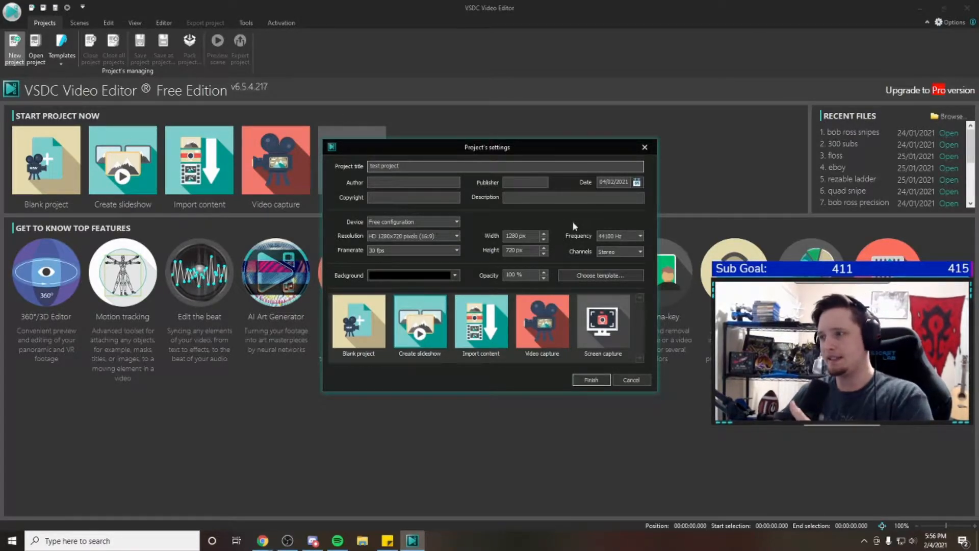
Give the new project a vertical custom resolution with a width of 1080 px and a height of 1920 px
click(516, 236)
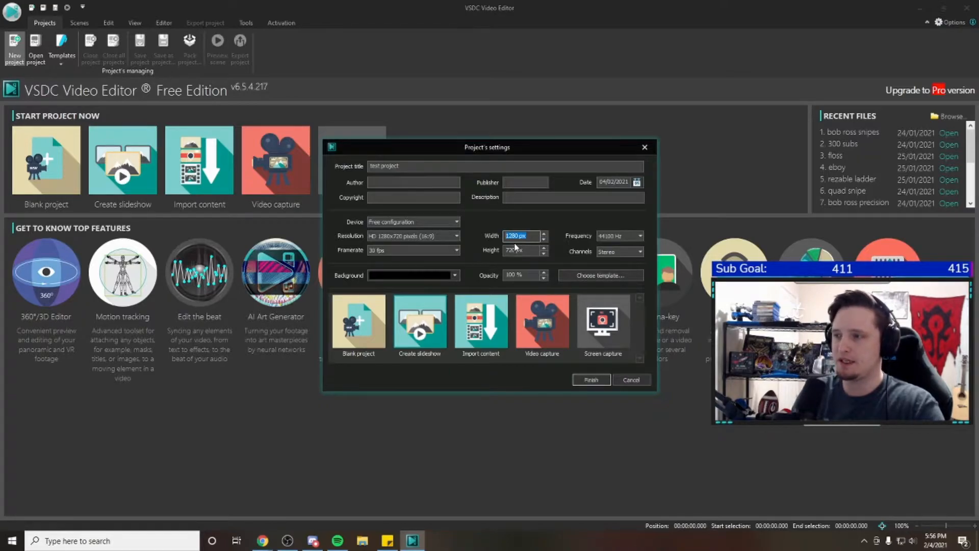
text(1080)
key(Tab)
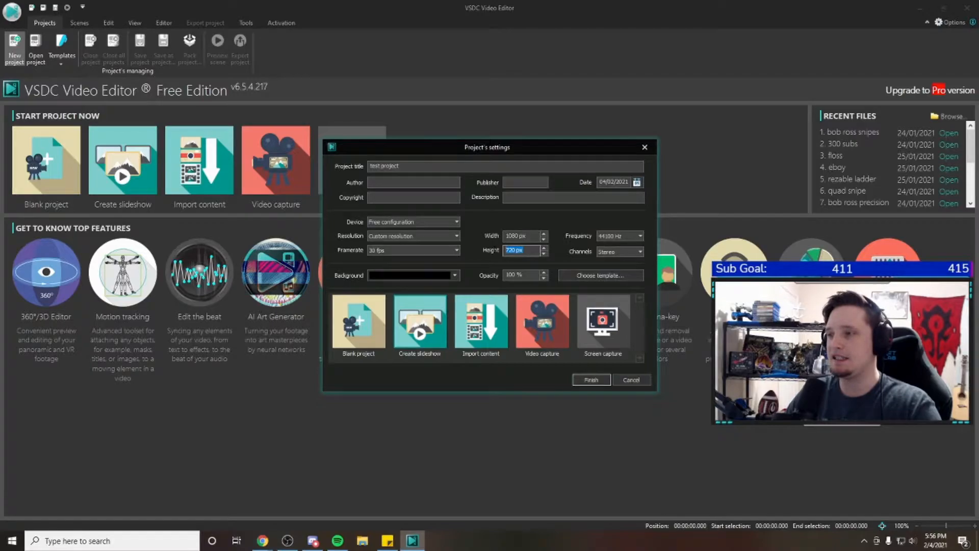
text(1920)
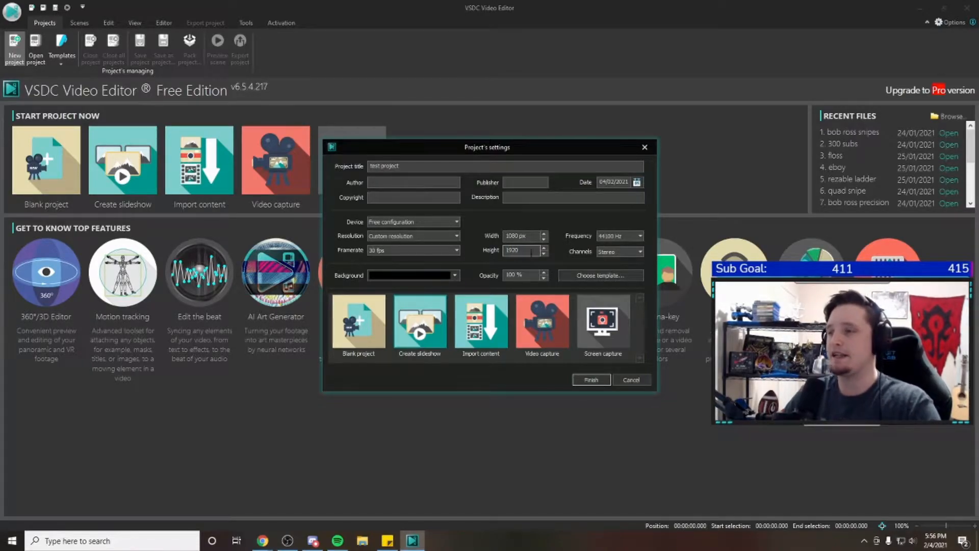
key(shift+Tab)
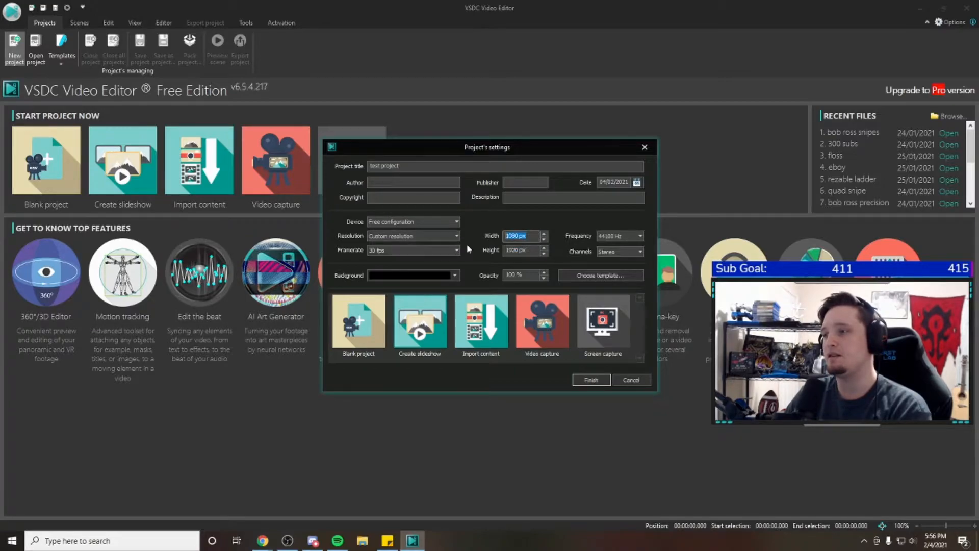
key(Tab)
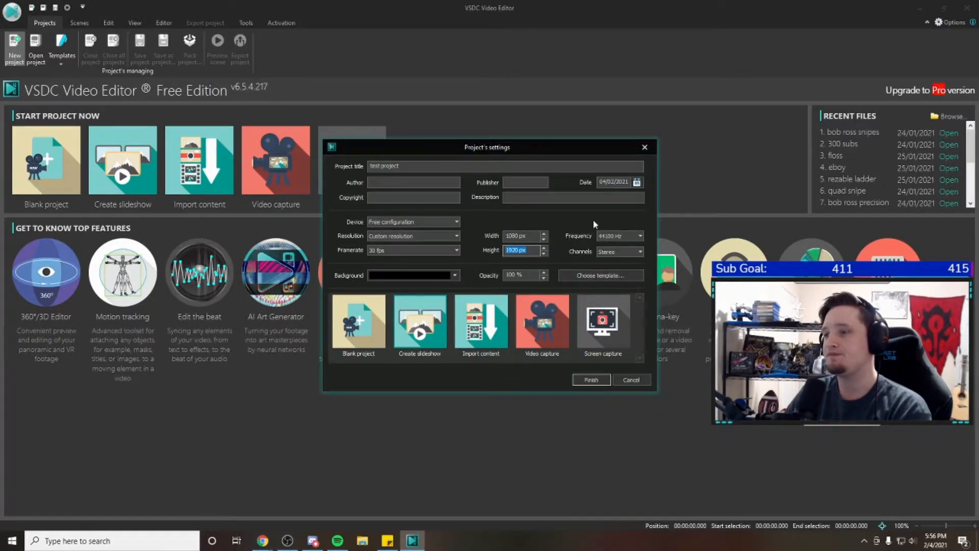
Set the new project's frame rate to 60 fps
click(429, 250)
click(429, 248)
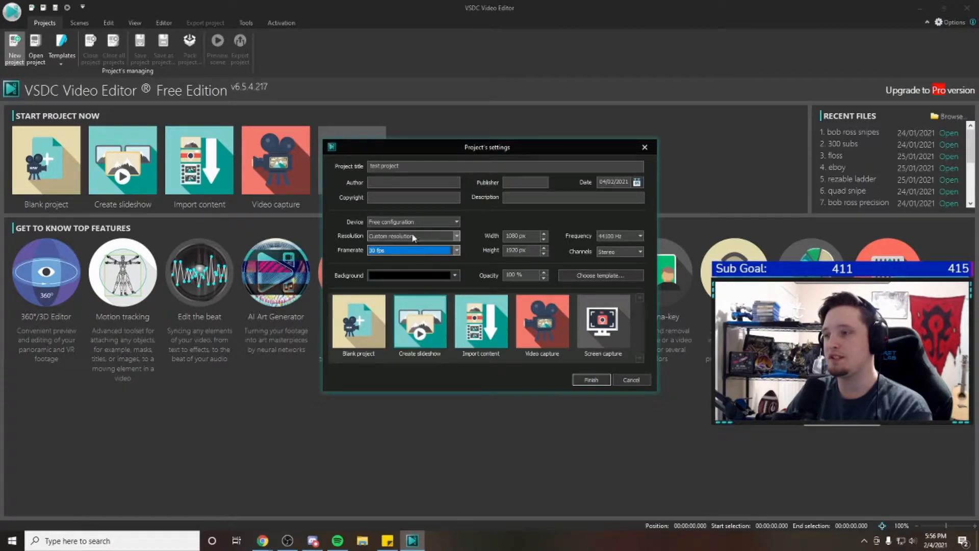
click(393, 253)
click(394, 253)
click(393, 253)
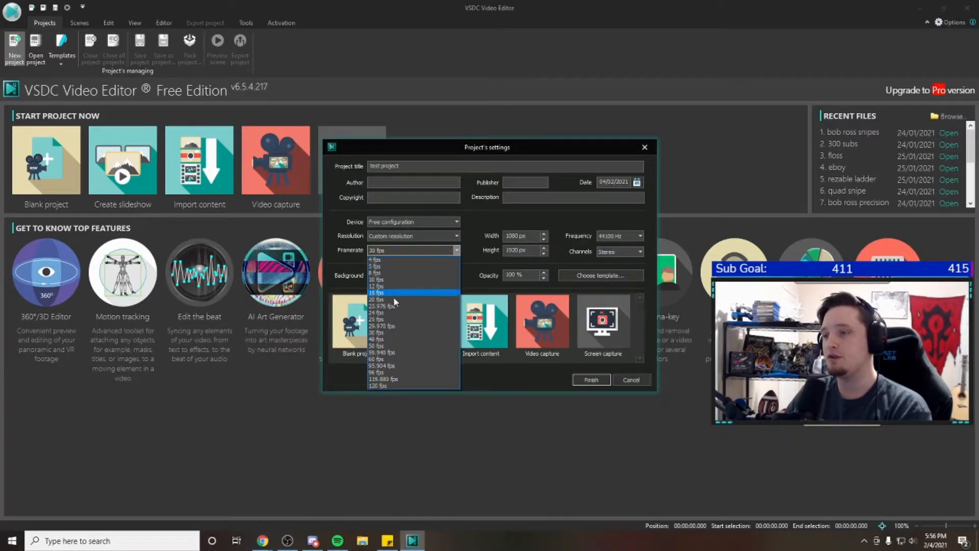
click(396, 360)
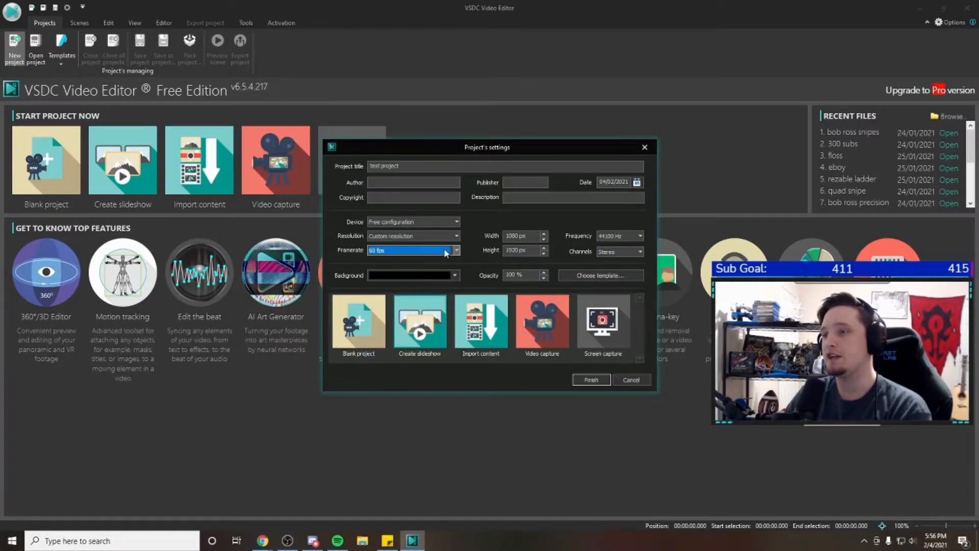
Set the project's frame rate to 30 fps and finish creating the project
click(436, 250)
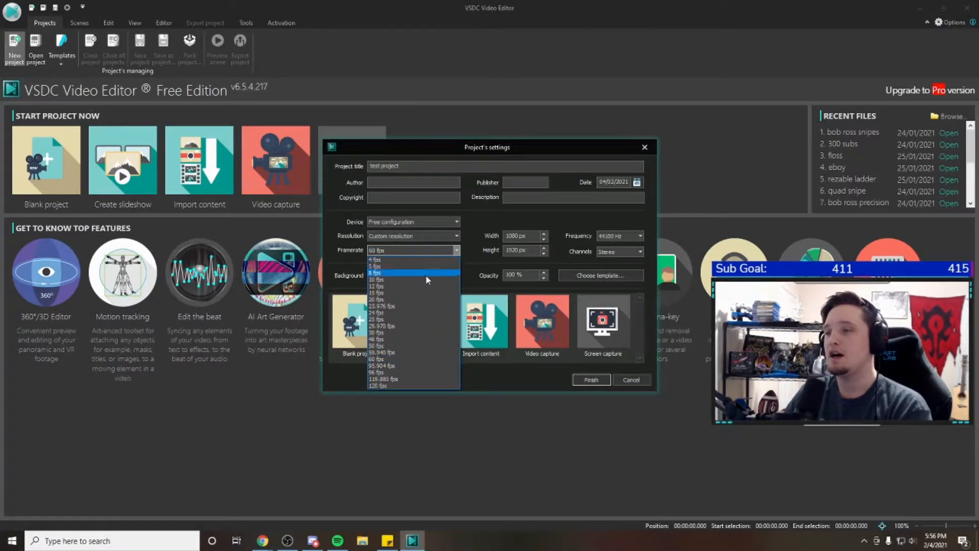
click(402, 332)
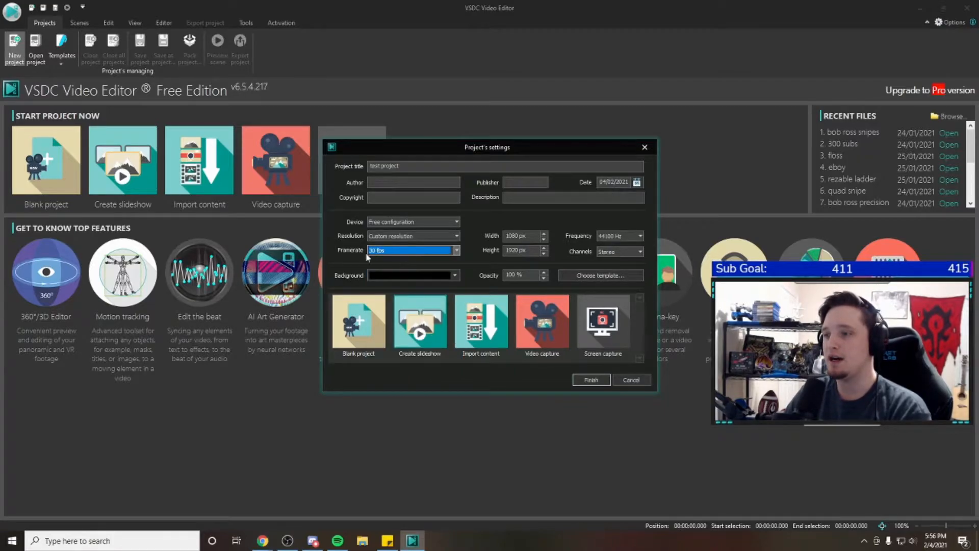
click(577, 380)
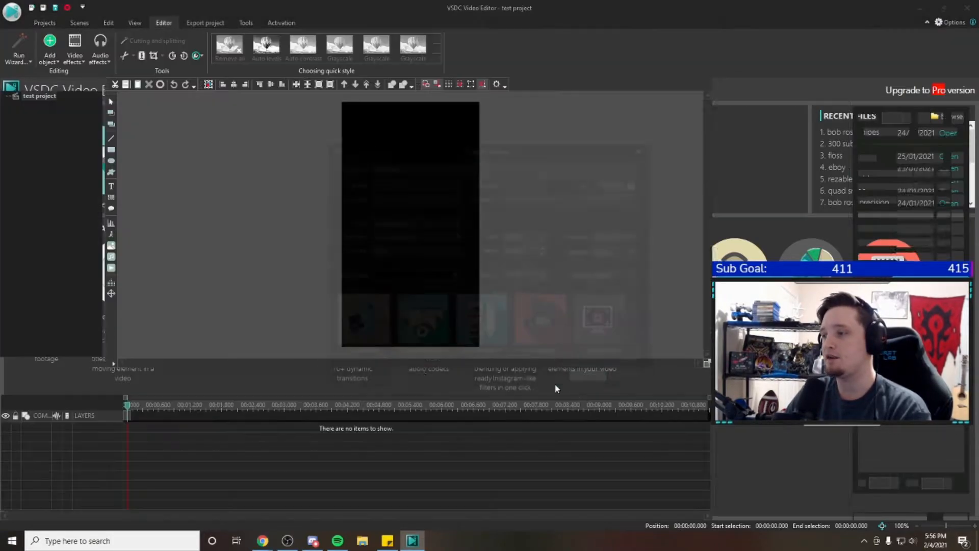
click(702, 424)
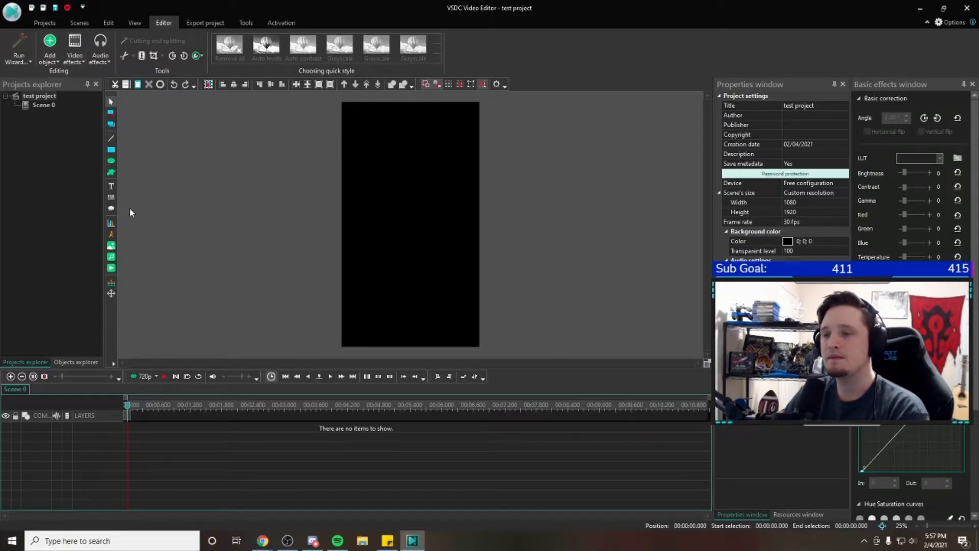
Look at the file chooser for adding a video object, then close it without importing anything
click(114, 268)
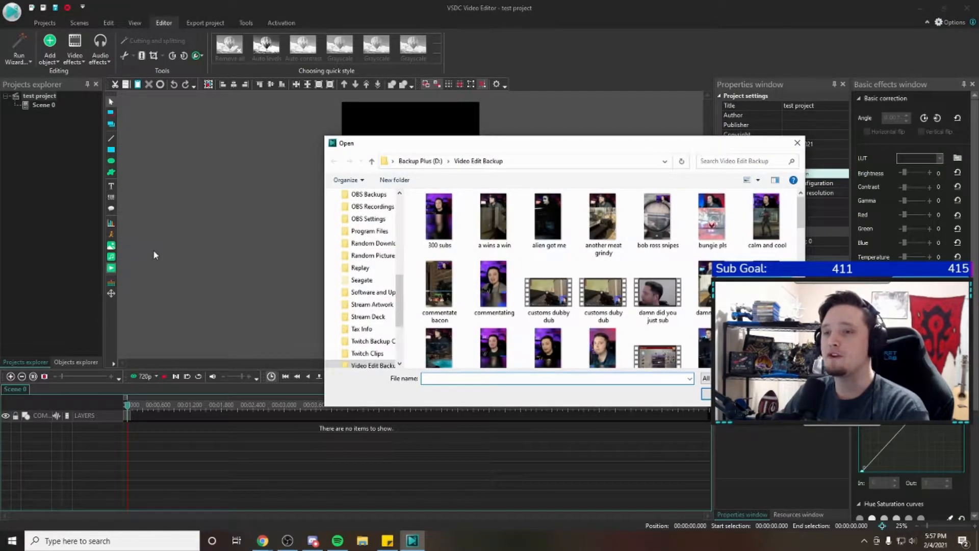
click(797, 143)
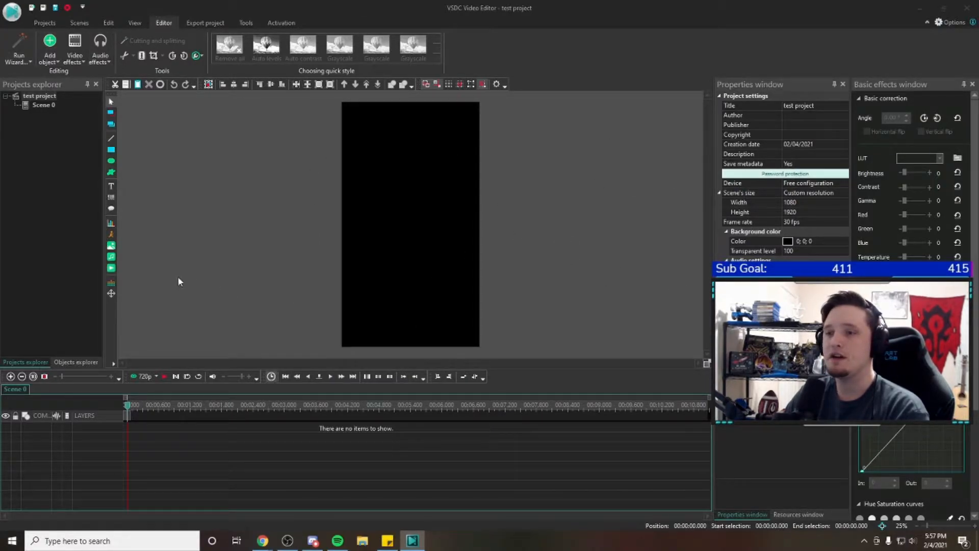
click(111, 271)
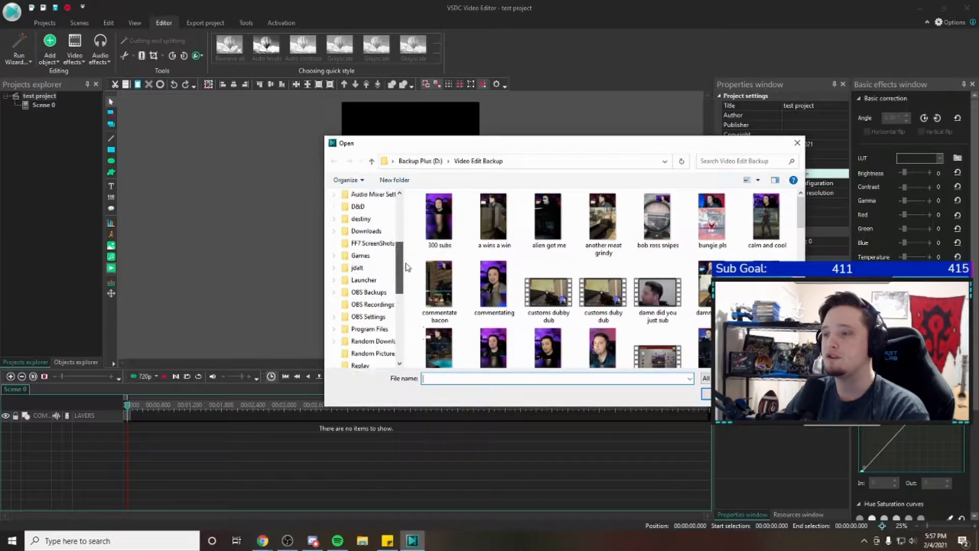
scroll(378, 276, down, 5)
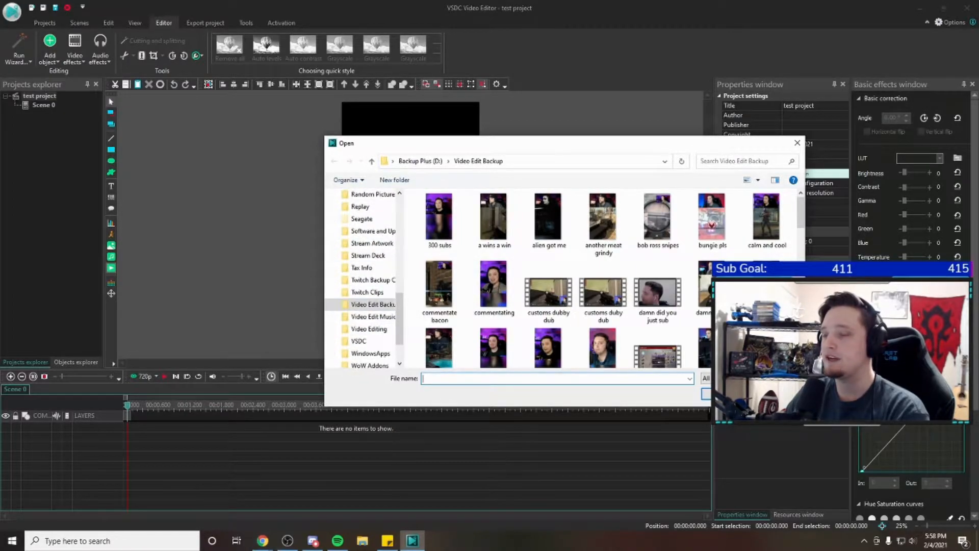
key(Escape)
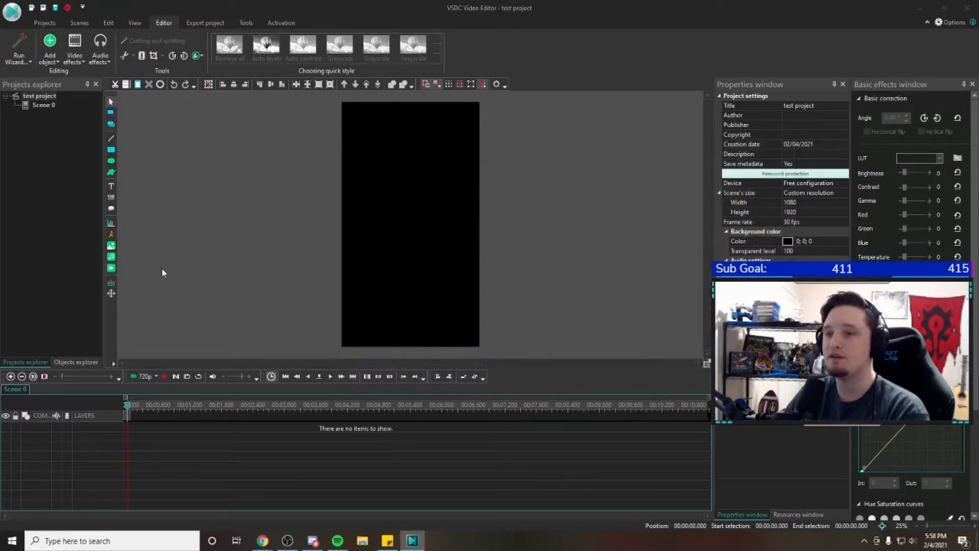
Look through the folders offered for adding an audio object and close the file chooser without importing
click(115, 263)
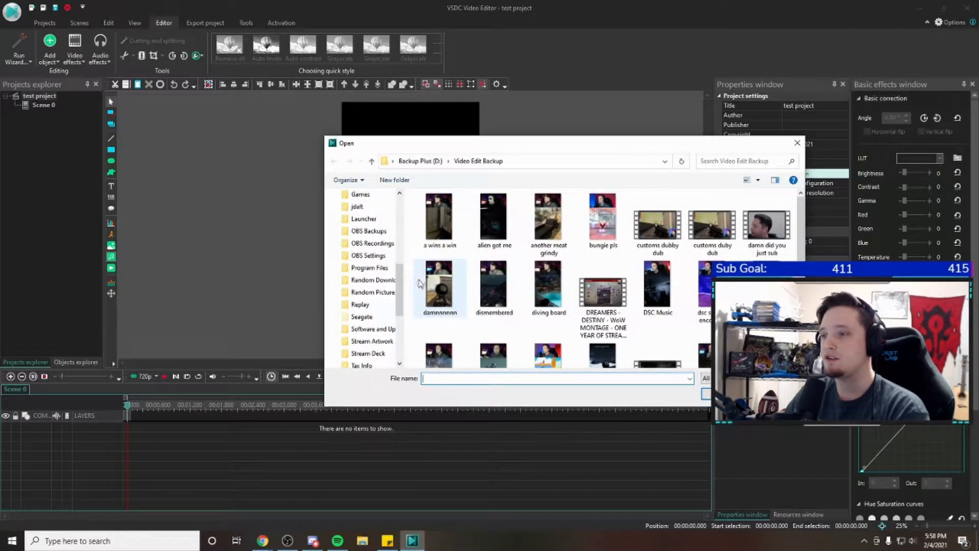
scroll(403, 291, down, 4)
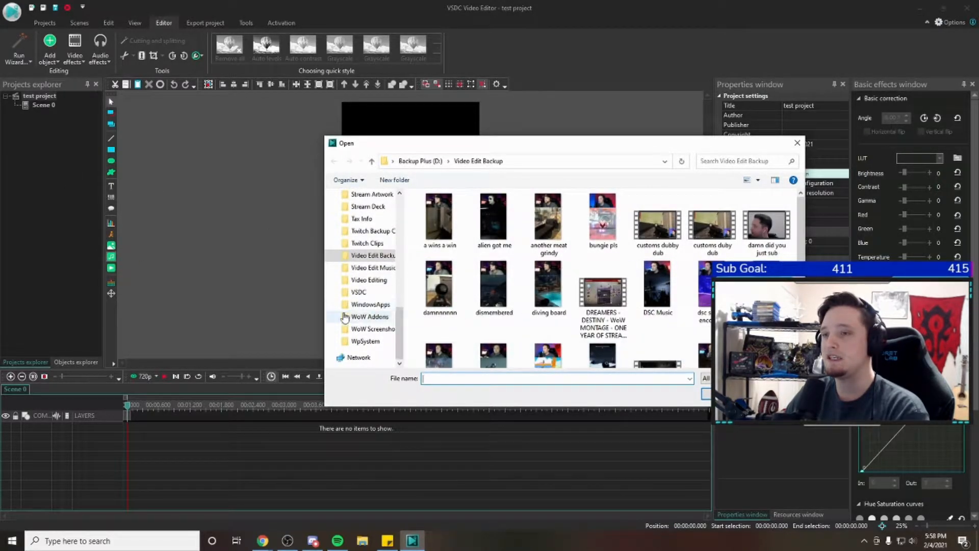
click(775, 394)
Browse the Video Edit Backup folder in the file chooser for adding an image, and cancel without importing
click(112, 247)
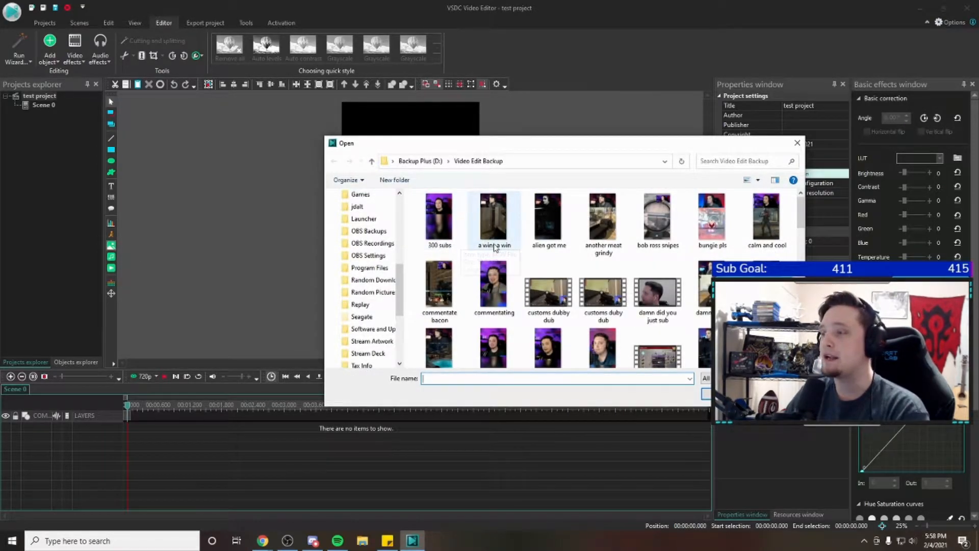
scroll(460, 248, down, 2)
scroll(448, 278, down, 2)
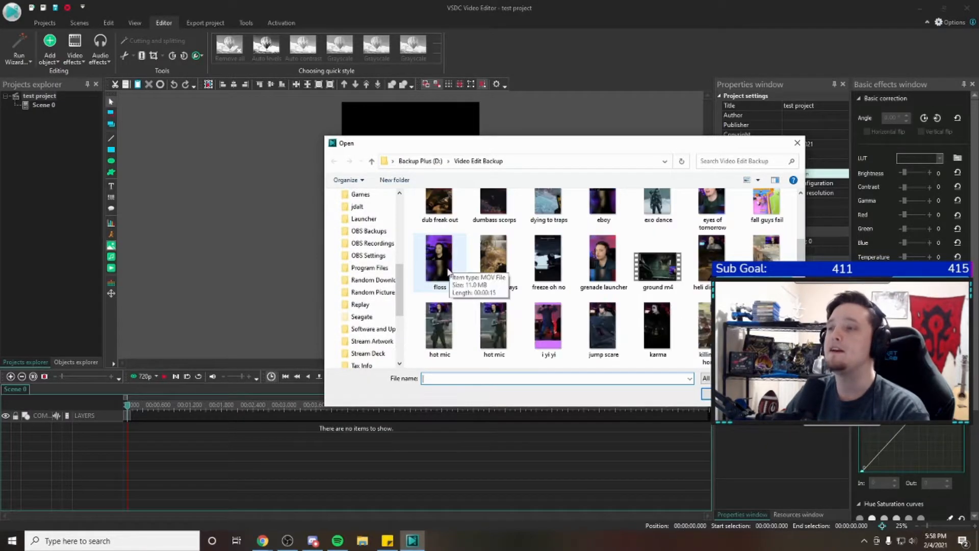
scroll(447, 278, up, 2)
scroll(372, 286, up, 2)
key(Escape)
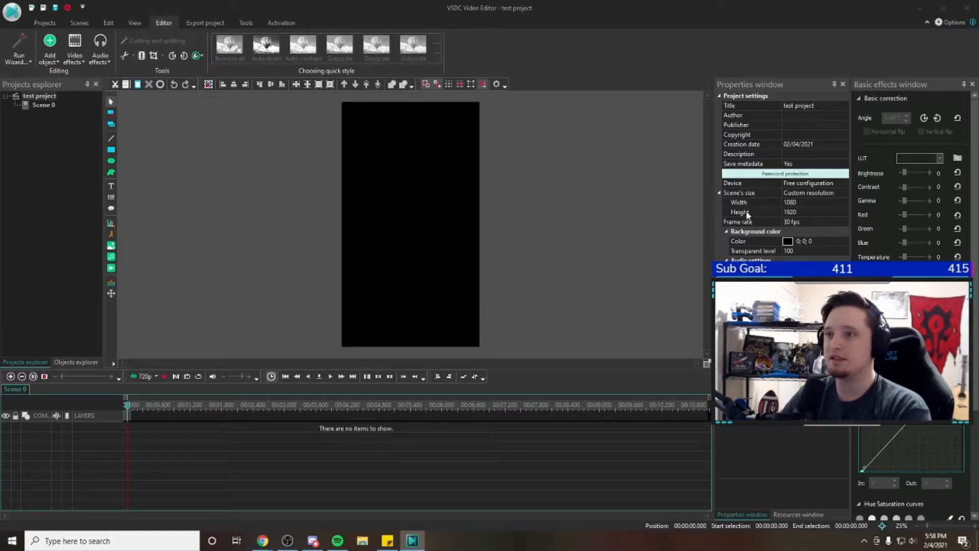
Look at the settings offered for a new project and cancel without creating one
click(38, 23)
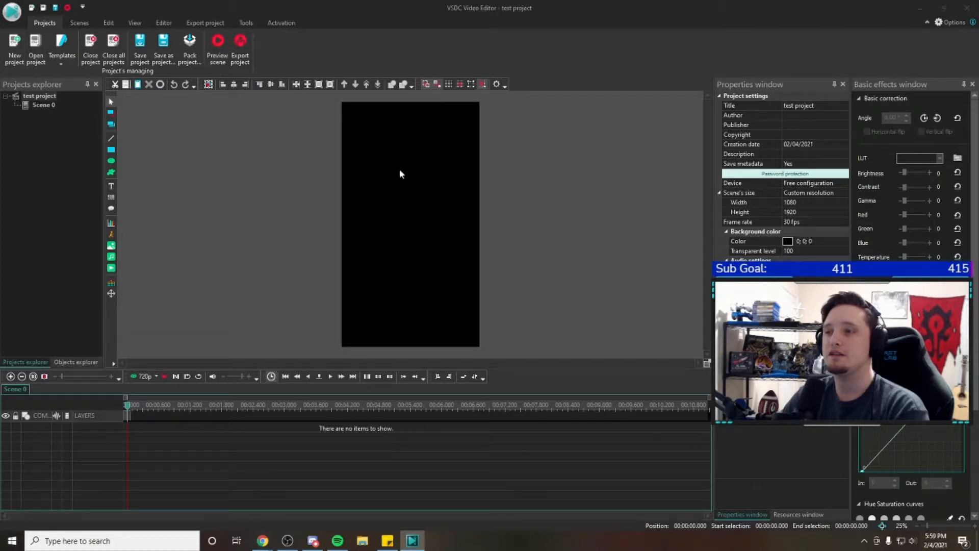
click(14, 47)
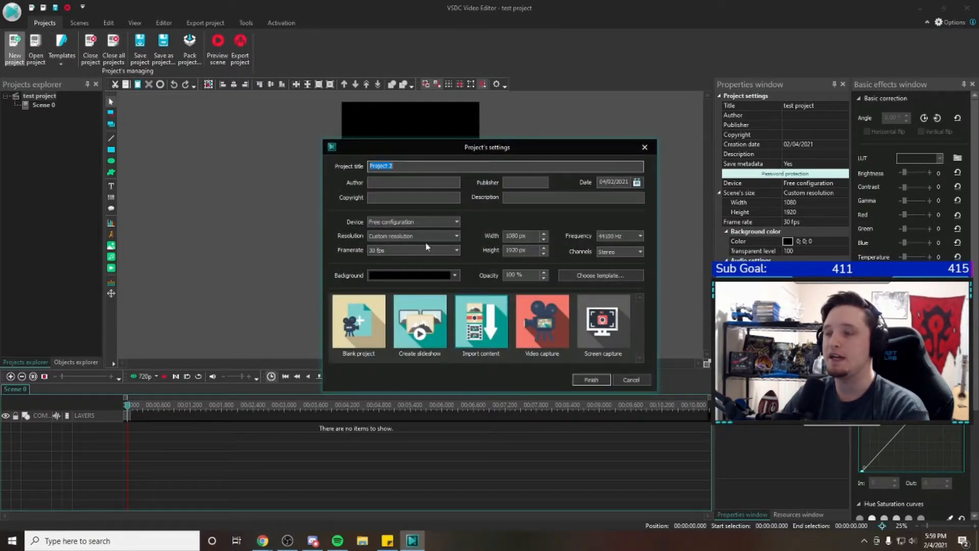
click(630, 379)
Look at the saved projects available to open, select 300 subs.vproj, and cancel without opening it
click(35, 47)
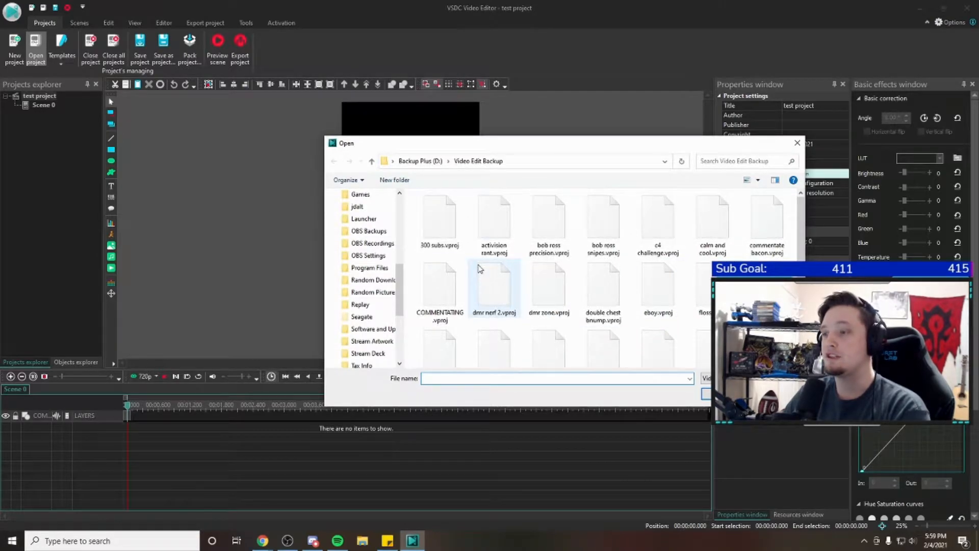
click(441, 224)
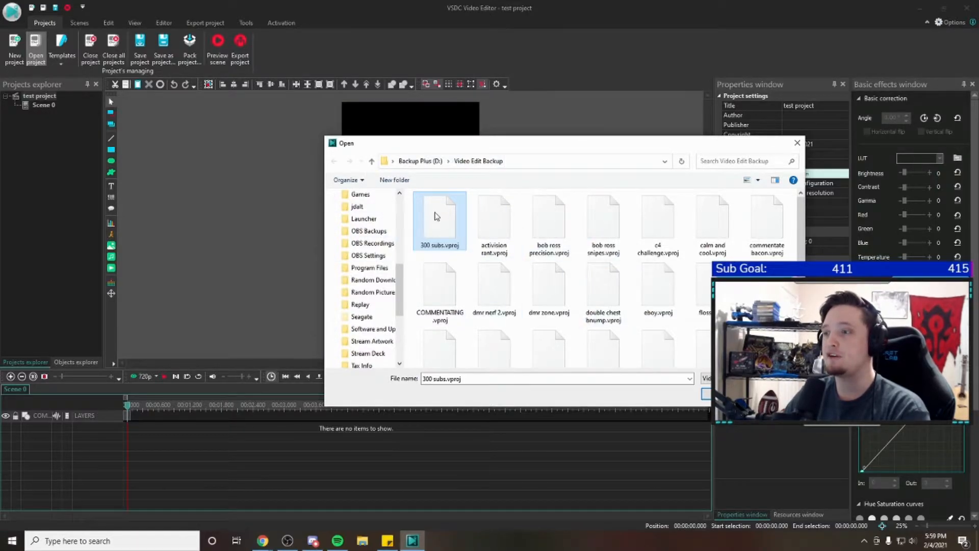
click(774, 394)
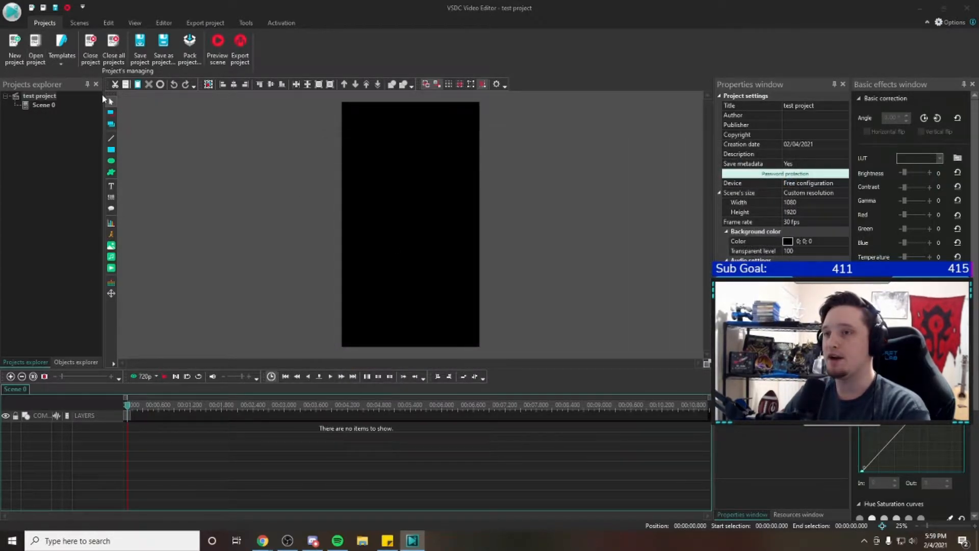
Examine the template options and the commands for scenes, editing, view, effects and project export, and return to the project commands
click(58, 54)
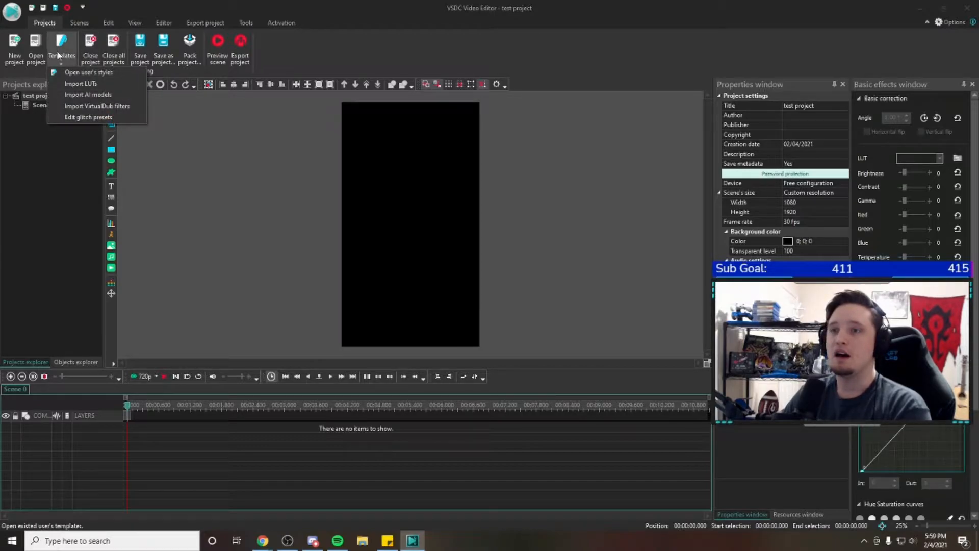
click(252, 128)
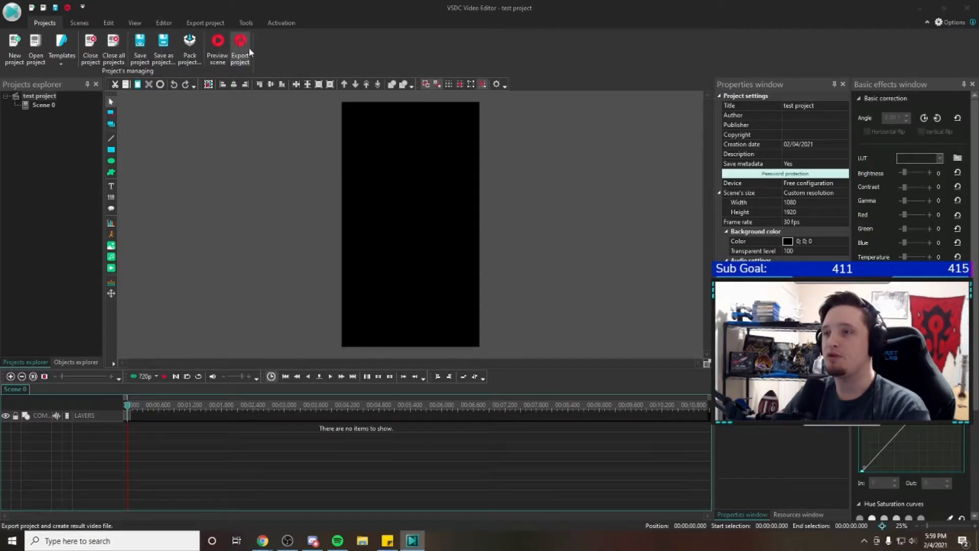
click(83, 22)
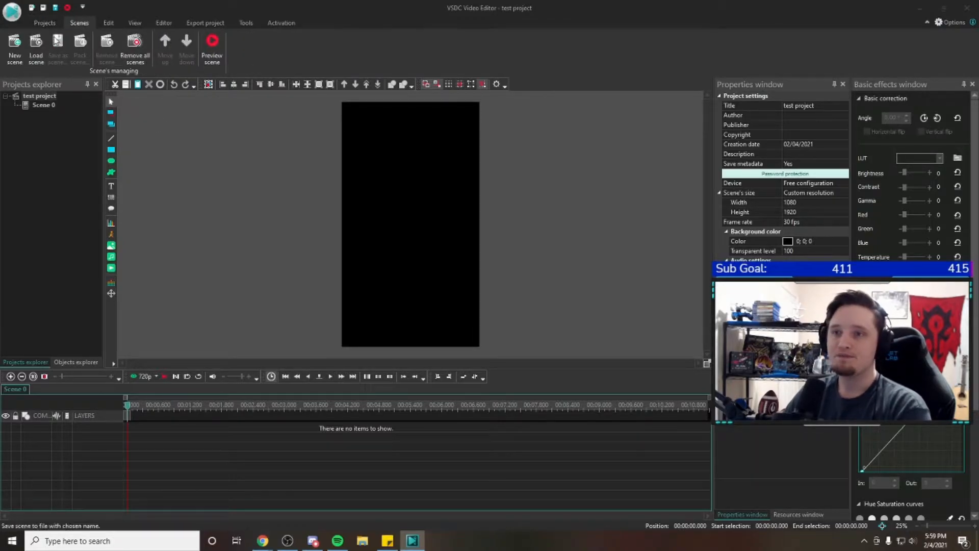
click(109, 23)
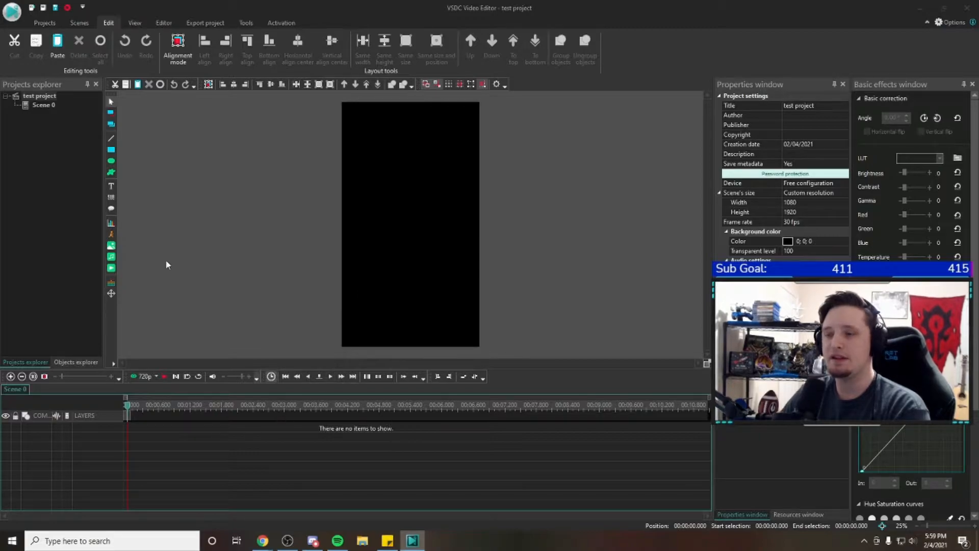
click(139, 23)
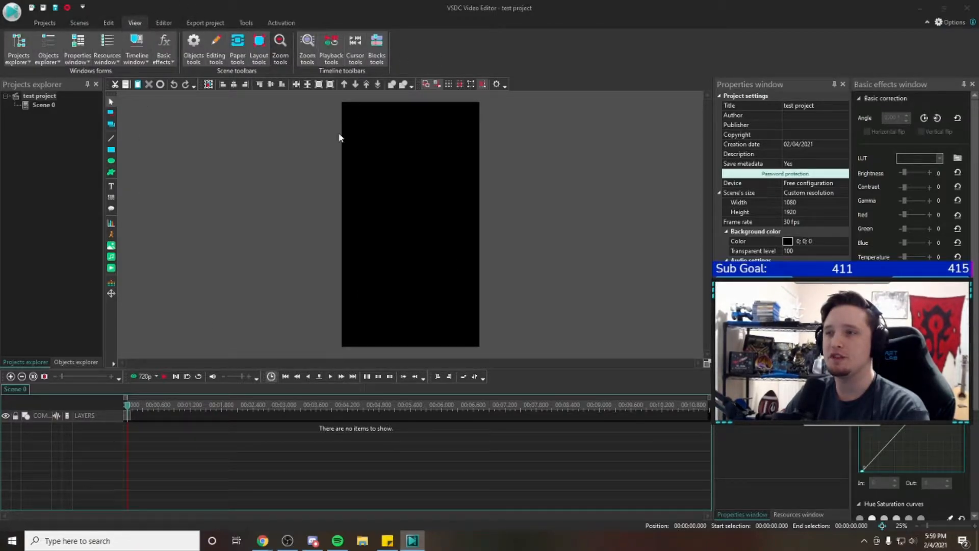
click(164, 24)
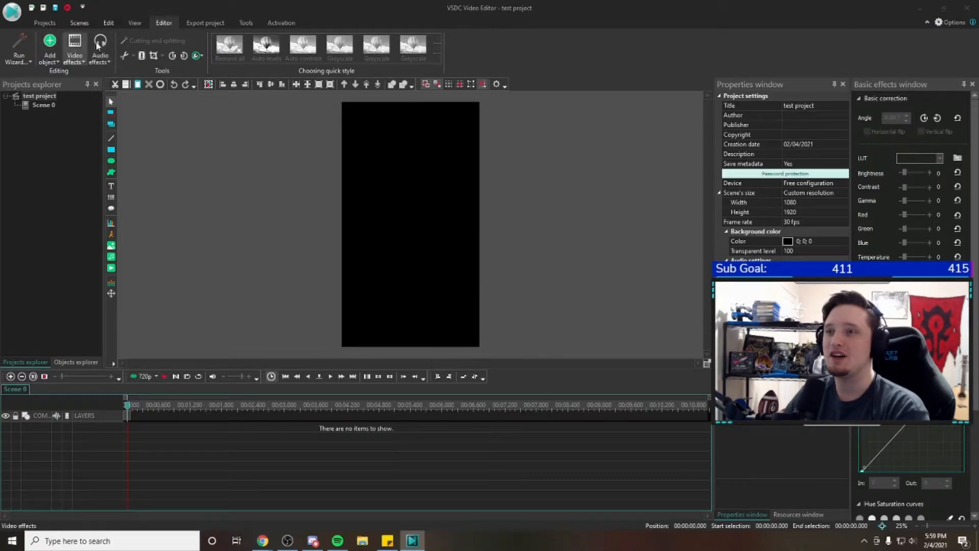
click(136, 23)
click(109, 23)
click(161, 24)
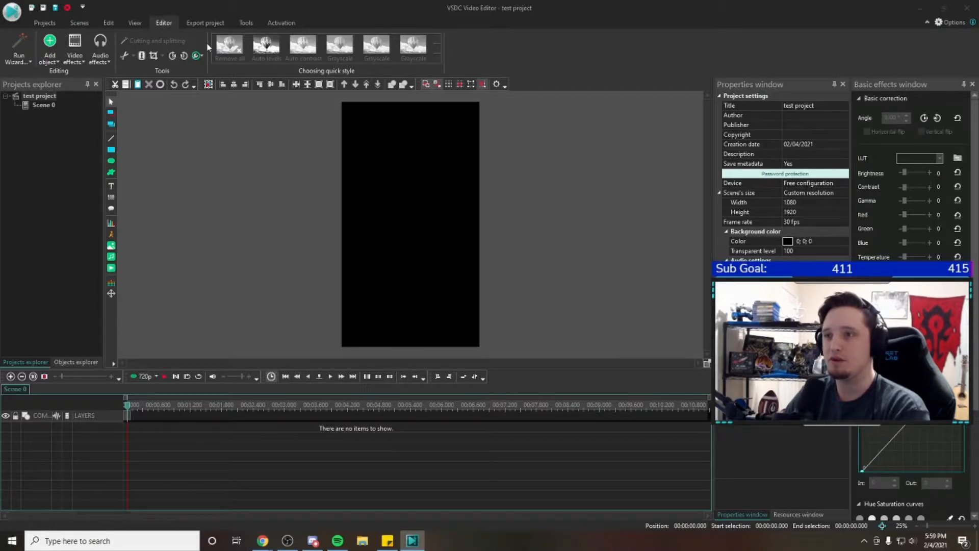
click(193, 24)
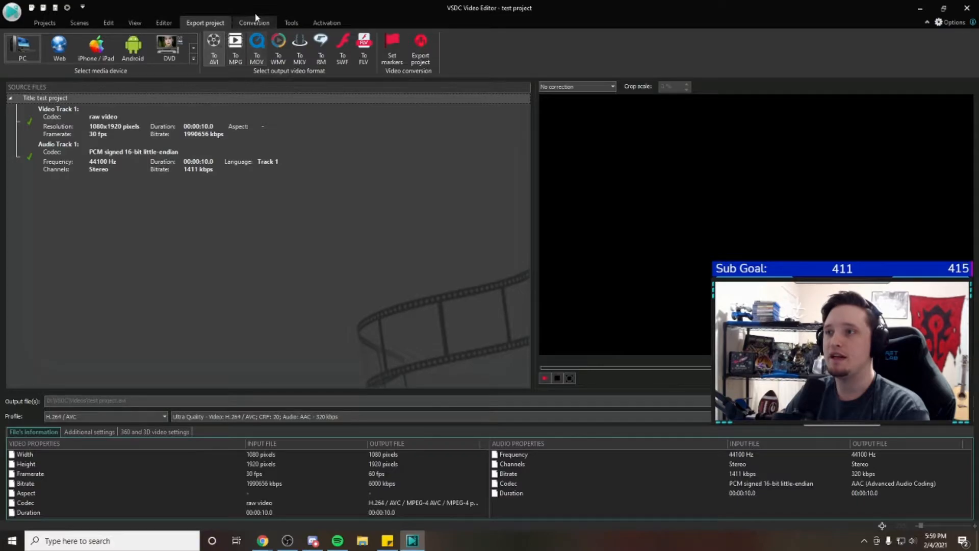
click(45, 23)
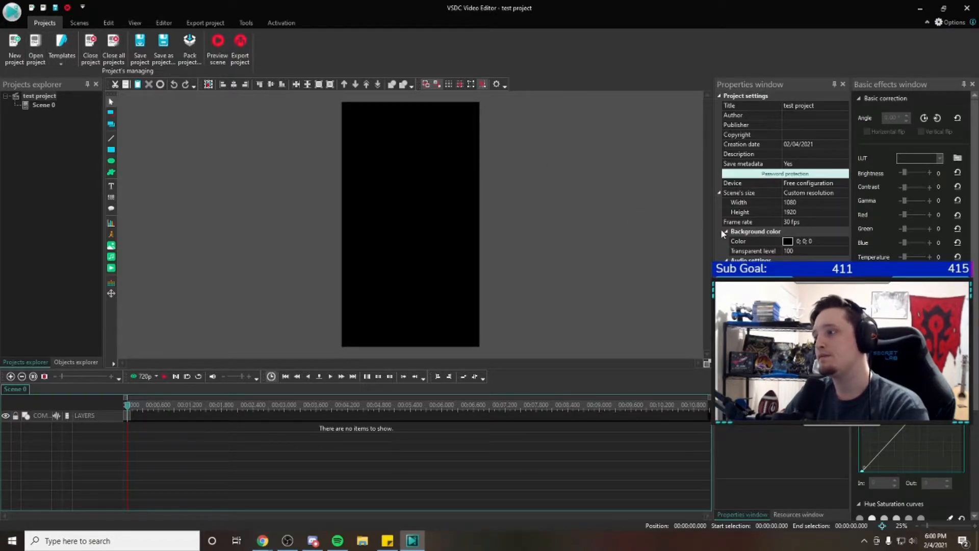
Examine the scene's width and height and the project's audio volume among the project properties
click(739, 202)
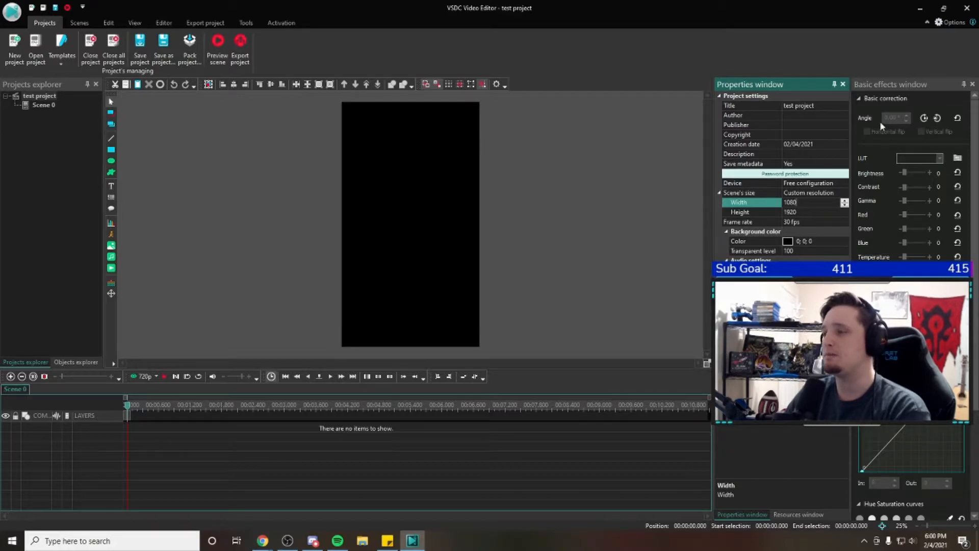
click(811, 290)
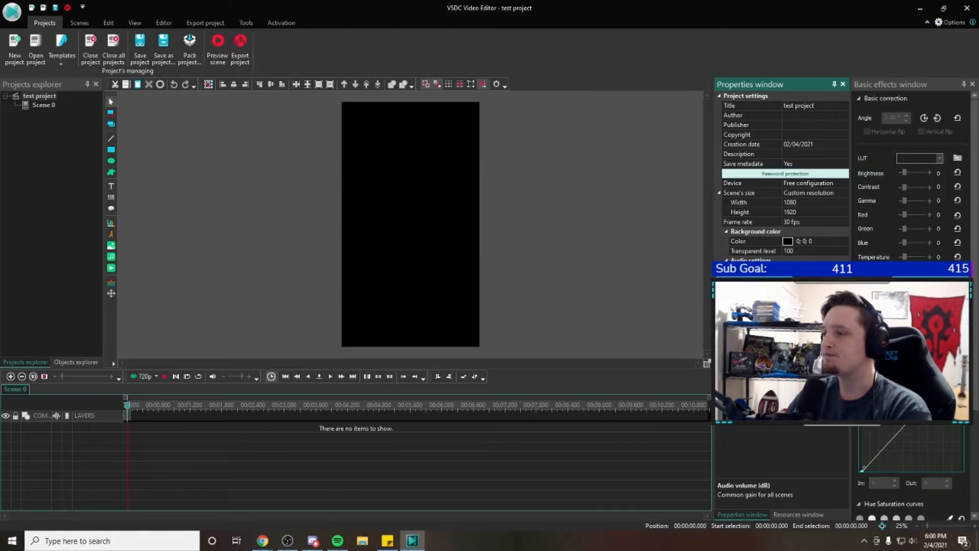
click(806, 202)
click(801, 212)
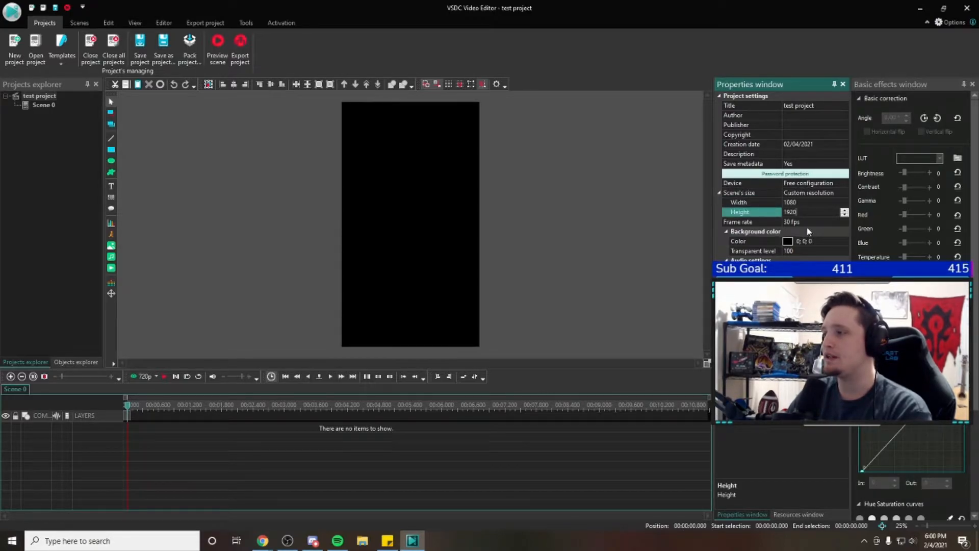
Try to change the project's frame rate to 60 fps and decline the recalculation of object positions
click(809, 222)
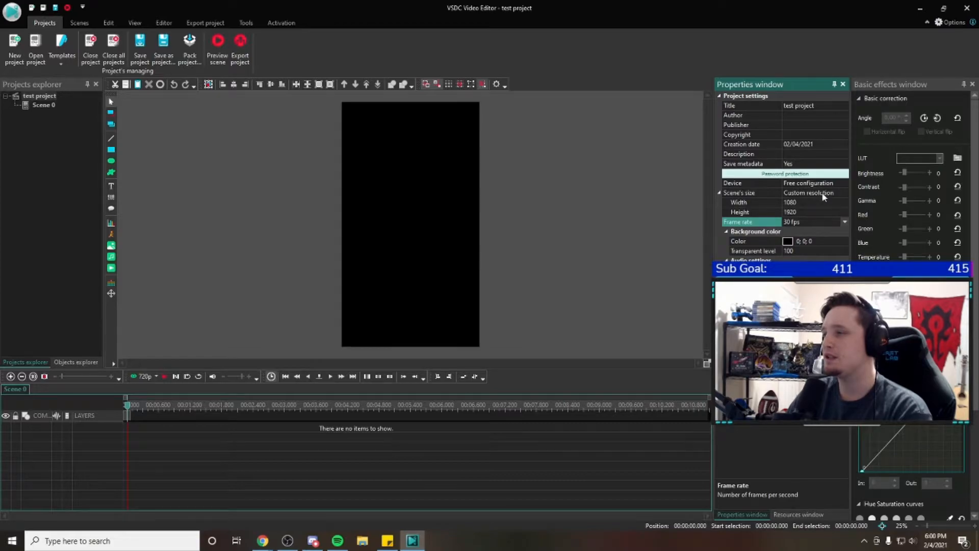
click(844, 221)
click(806, 241)
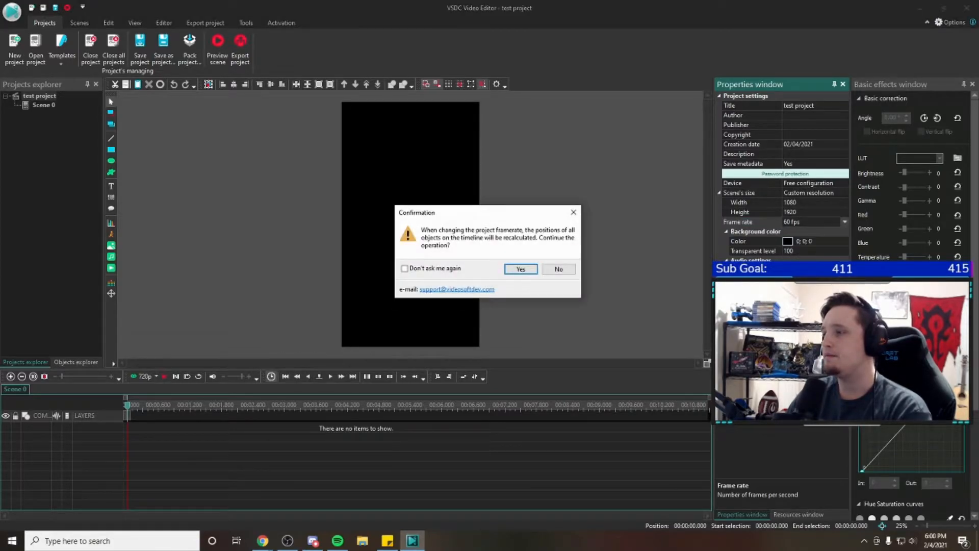
click(559, 269)
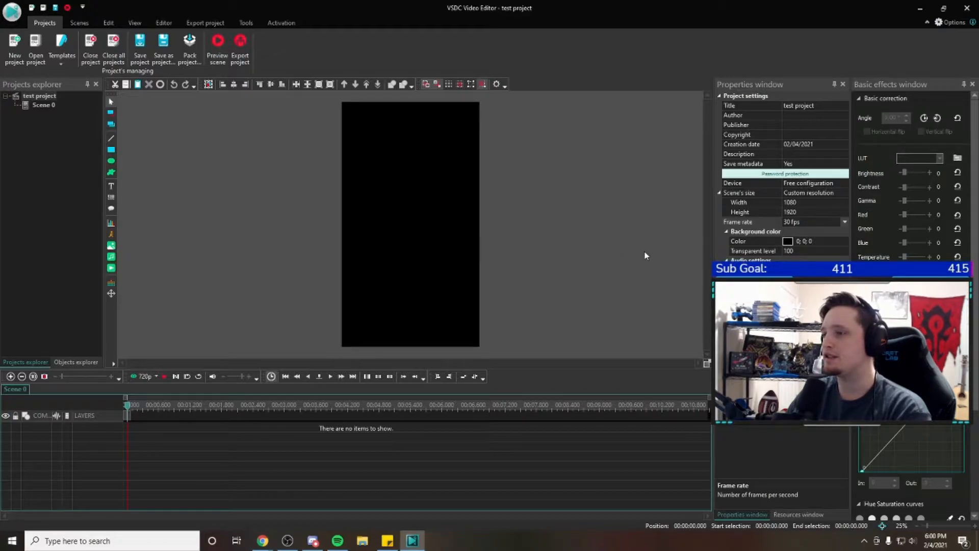
Examine the project's background color, title and audio volume properties without changing them
click(789, 243)
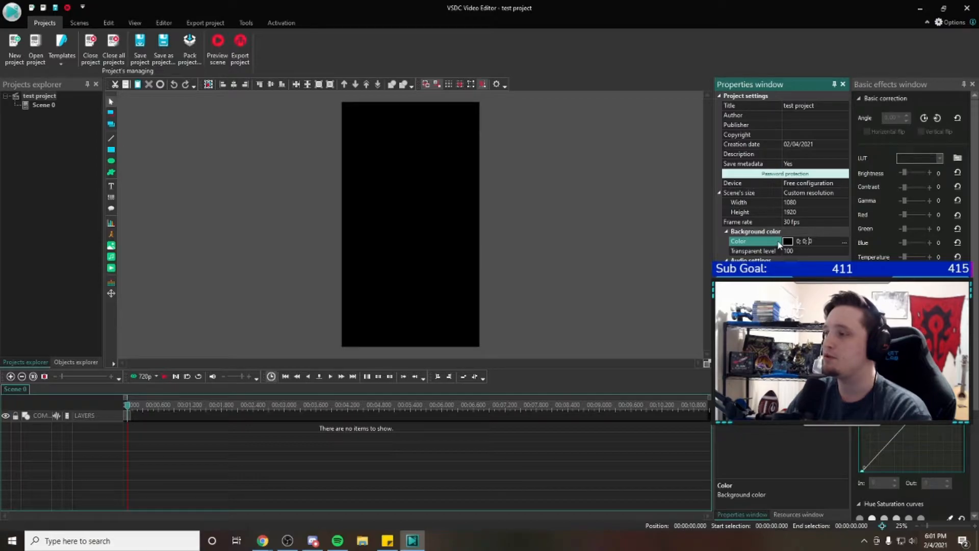
click(817, 106)
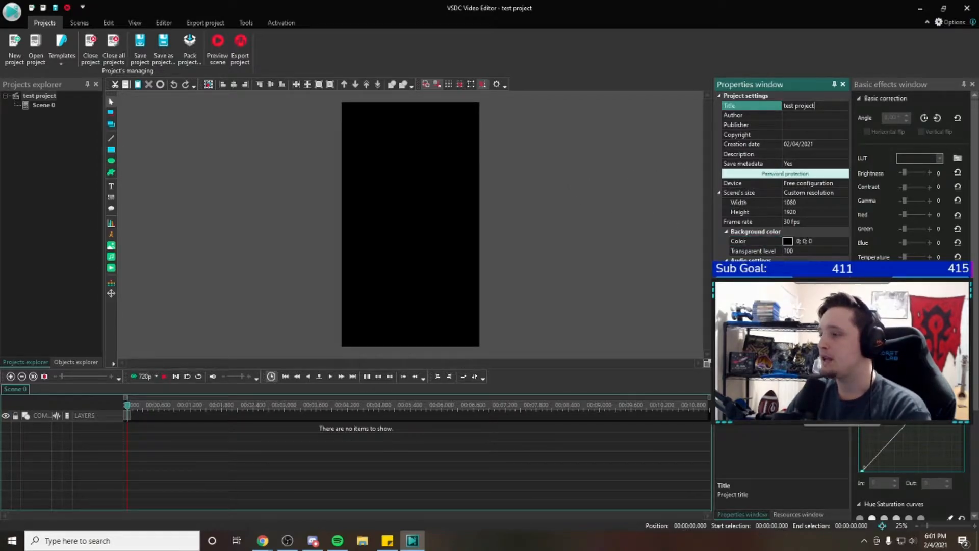
click(811, 289)
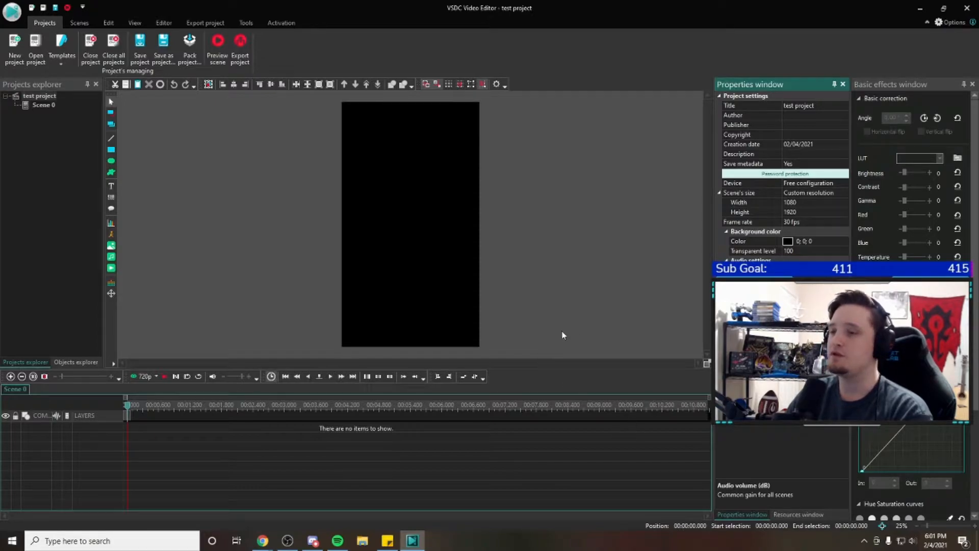
click(497, 192)
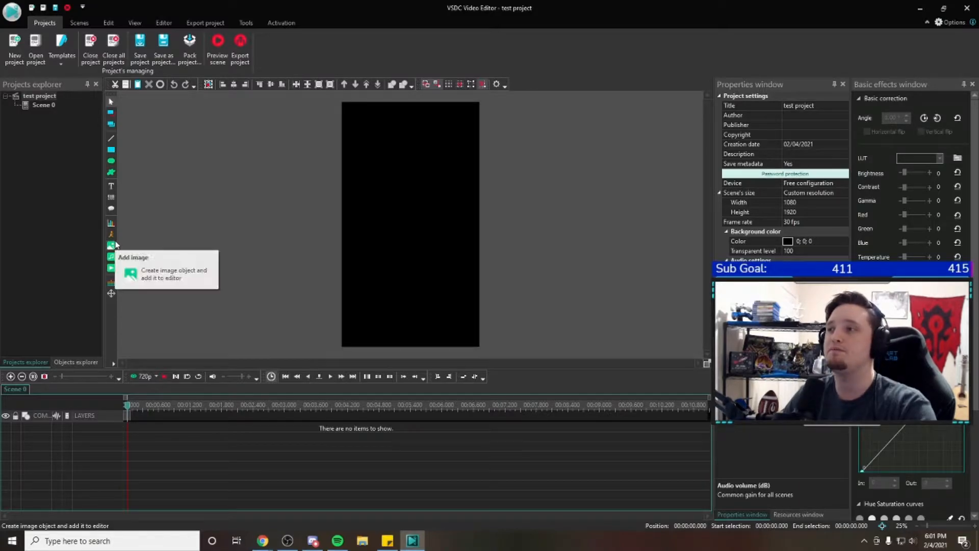
Add the "hit and run" clip from the Twitch Clips folder to the scene as a video object
click(112, 268)
drag(397, 265, 396, 307)
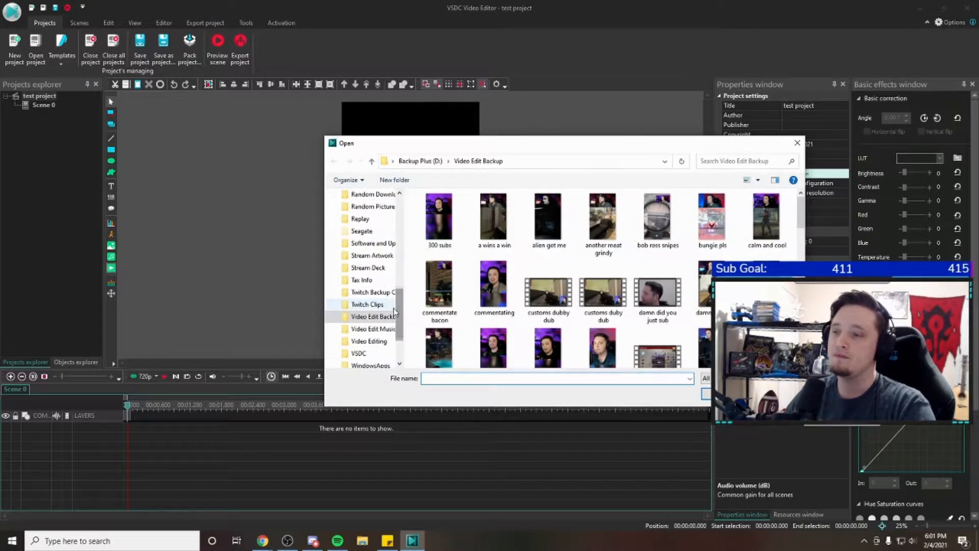
click(367, 304)
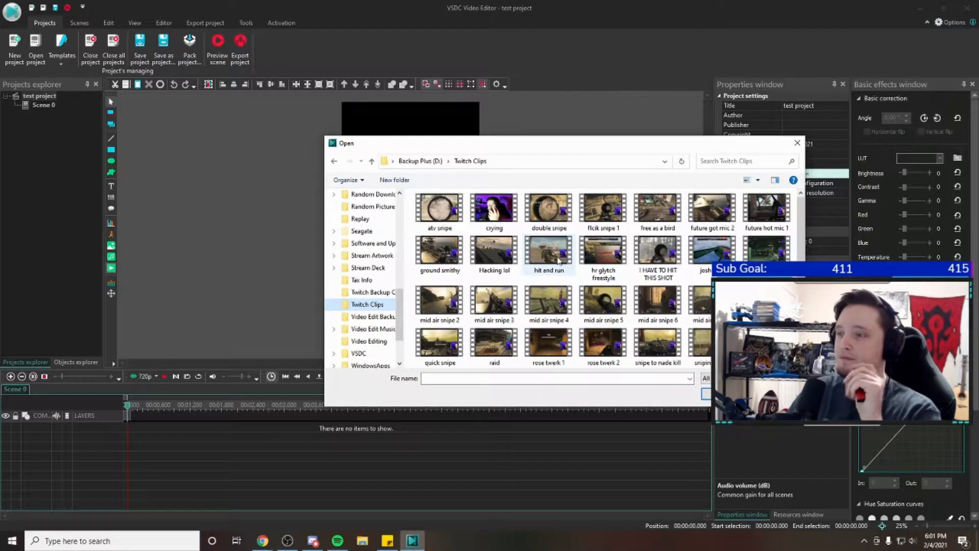
drag(801, 223, 800, 265)
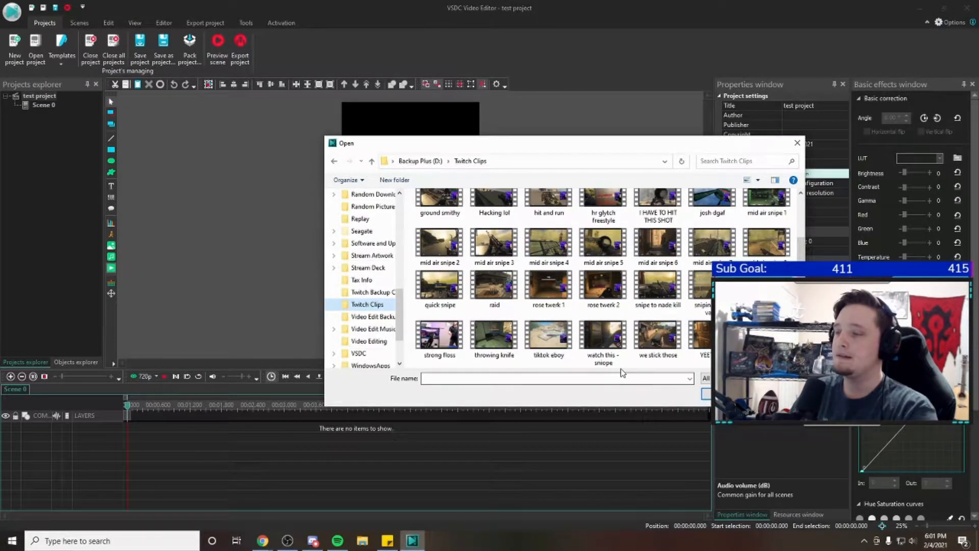
scroll(649, 342, up, 1)
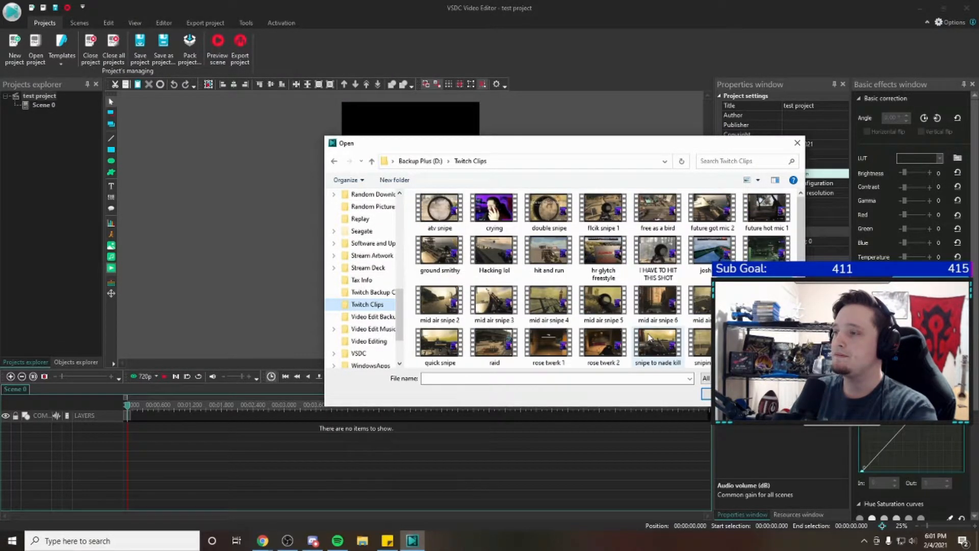
scroll(620, 327, down, 1)
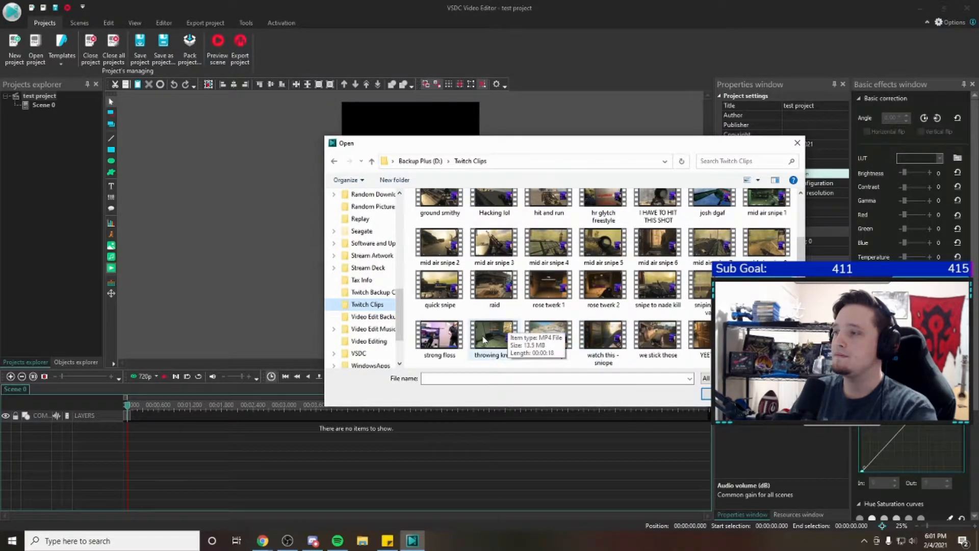
scroll(484, 339, up, 1)
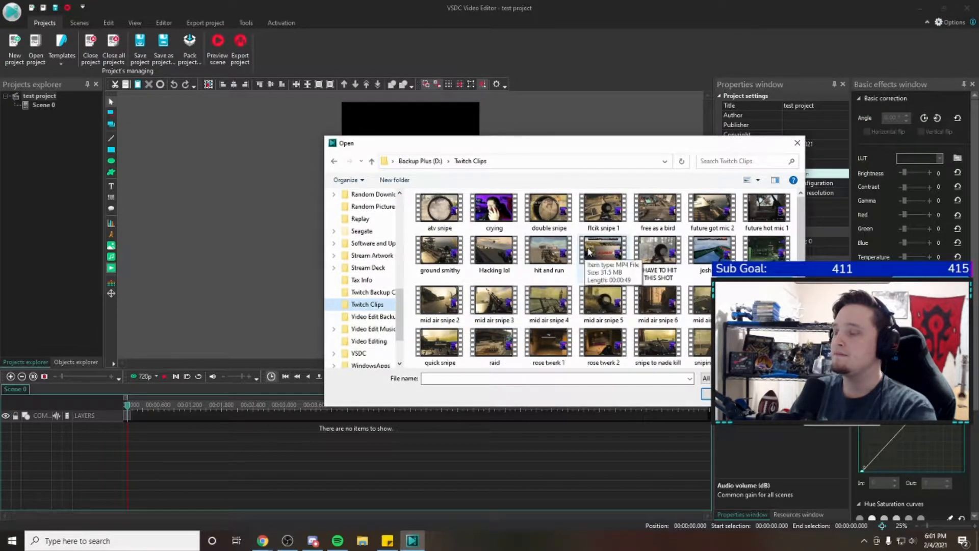
double_click(552, 246)
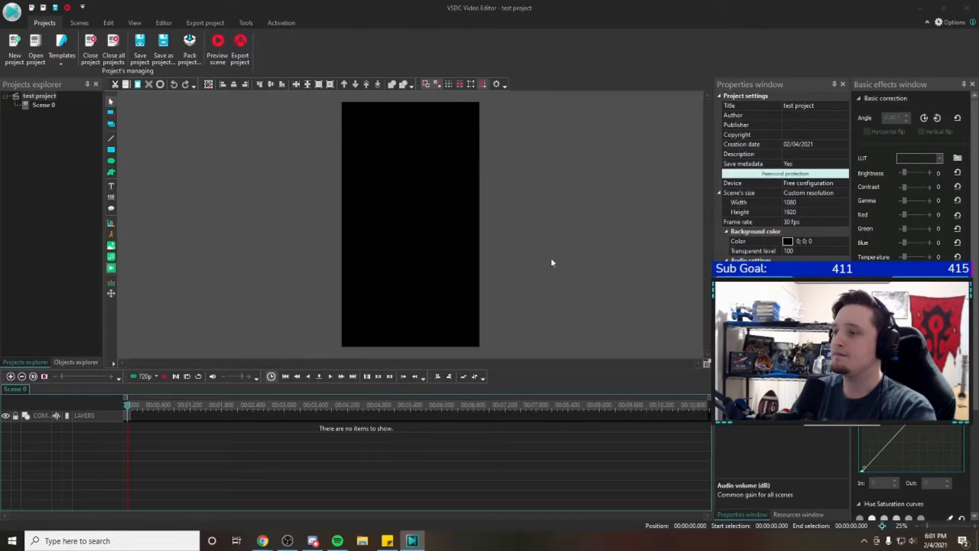
click(583, 319)
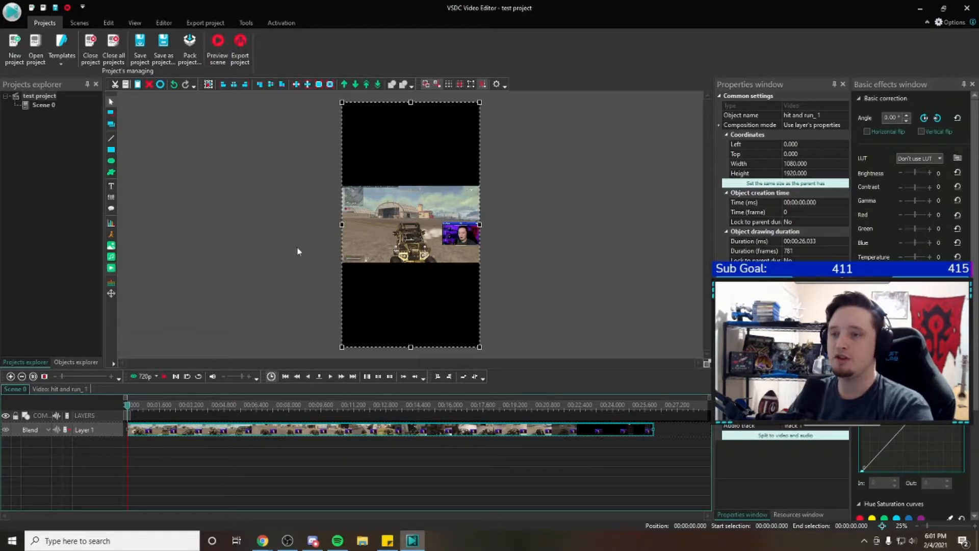
Look at the Twitch Clips available for another video object, cancel without importing, and deselect the clip on the timeline
click(111, 269)
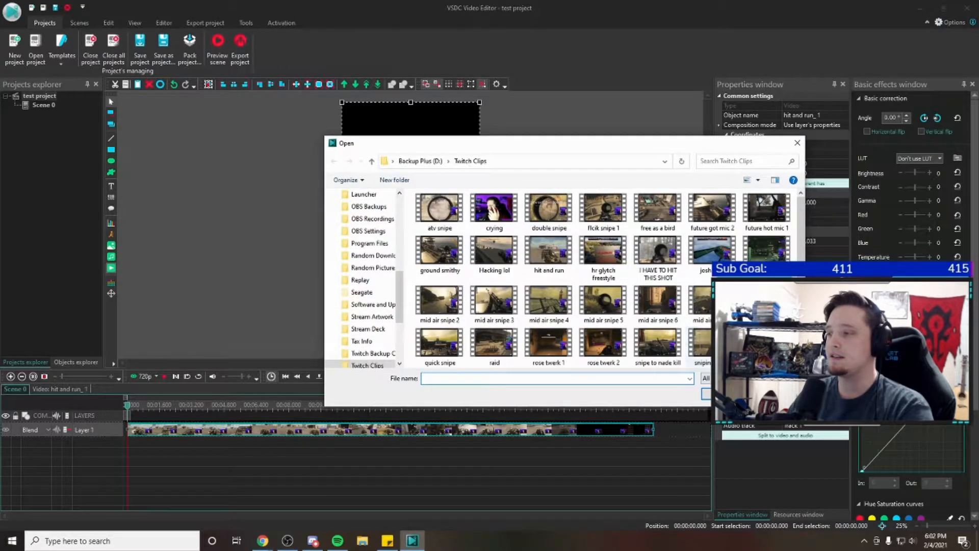
click(774, 393)
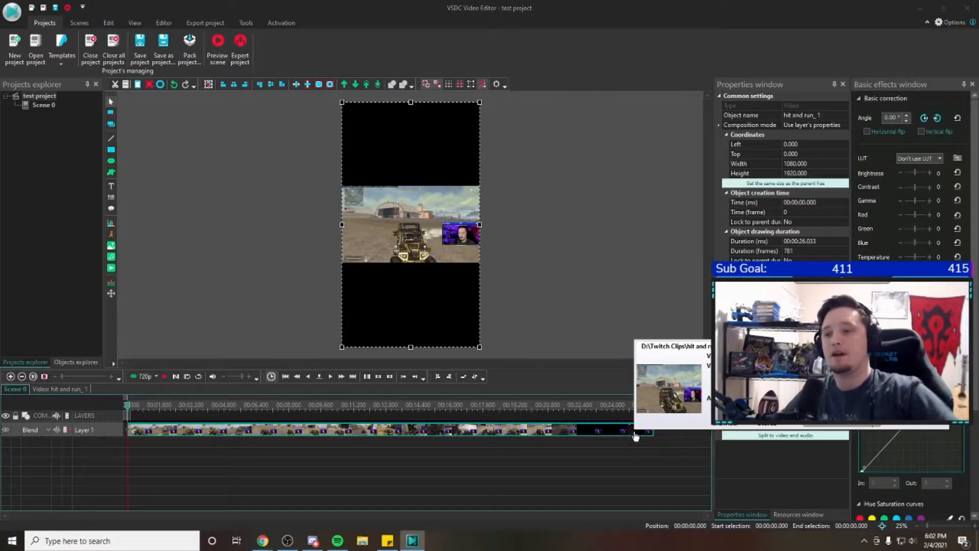
click(291, 472)
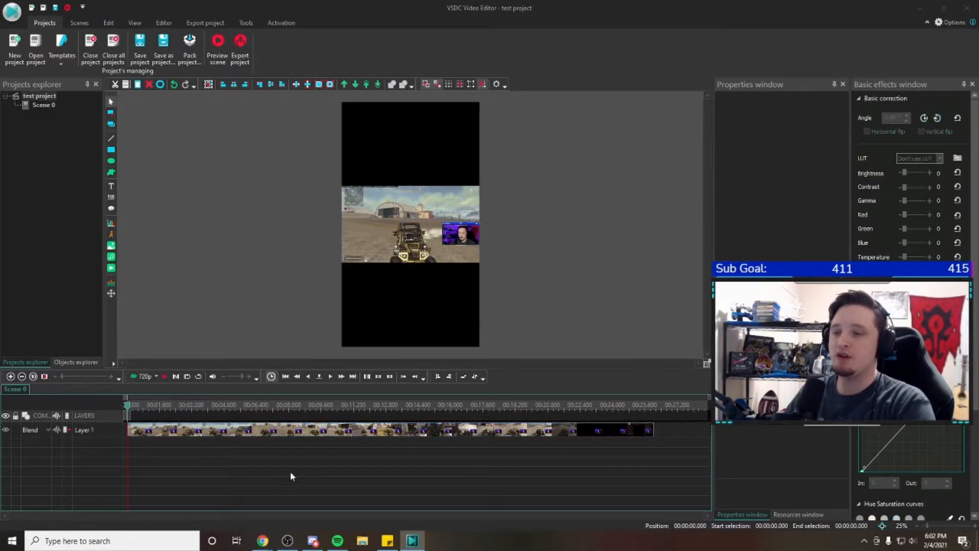
click(160, 430)
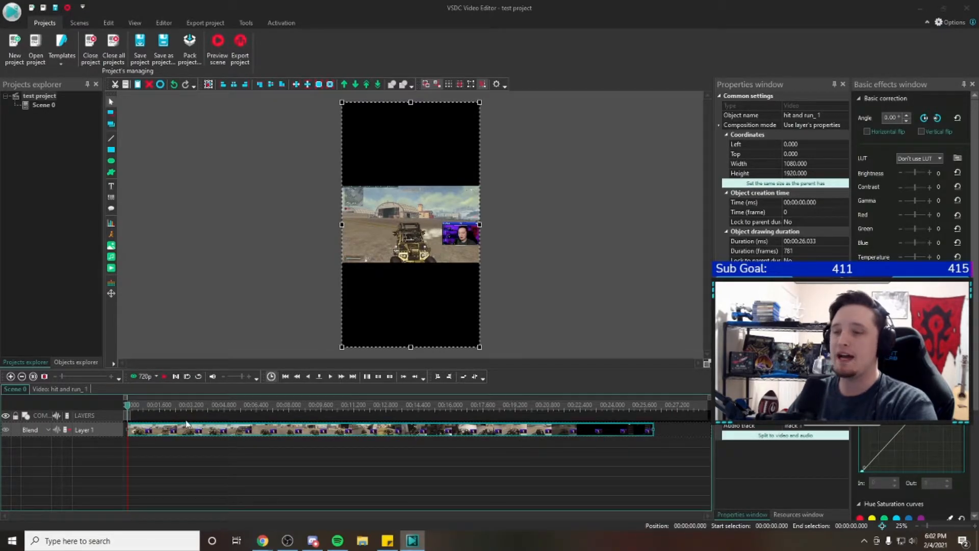
click(112, 268)
click(774, 393)
Add the Lofi hip hop mix from the Video Edit Music folder as an audio object at the timeline start, on its own layer
click(100, 256)
click(111, 256)
drag(403, 262, 404, 314)
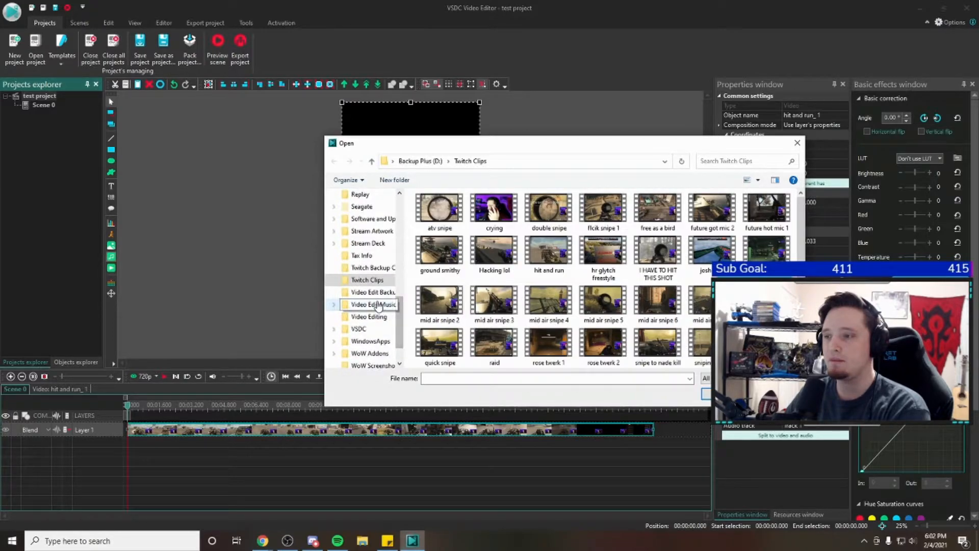
click(378, 304)
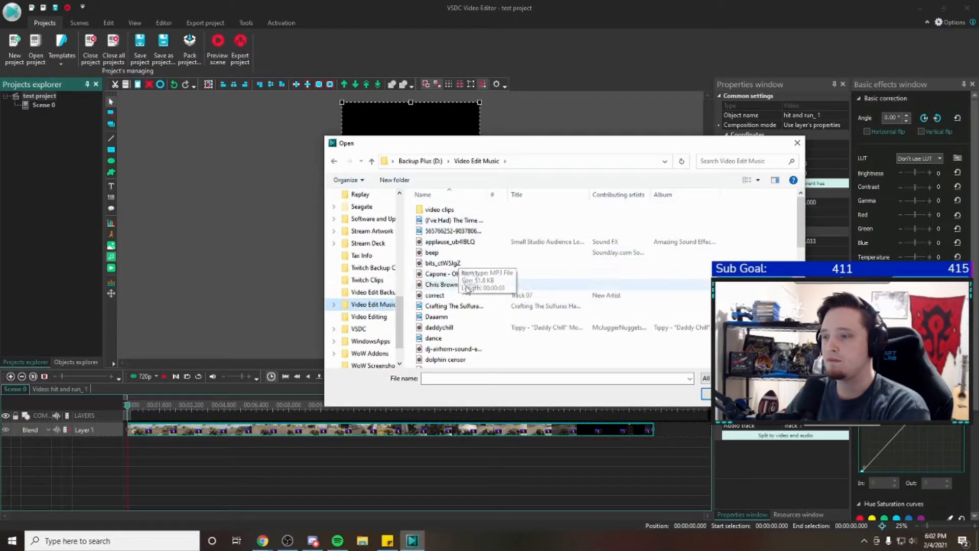
scroll(463, 306, down, 4)
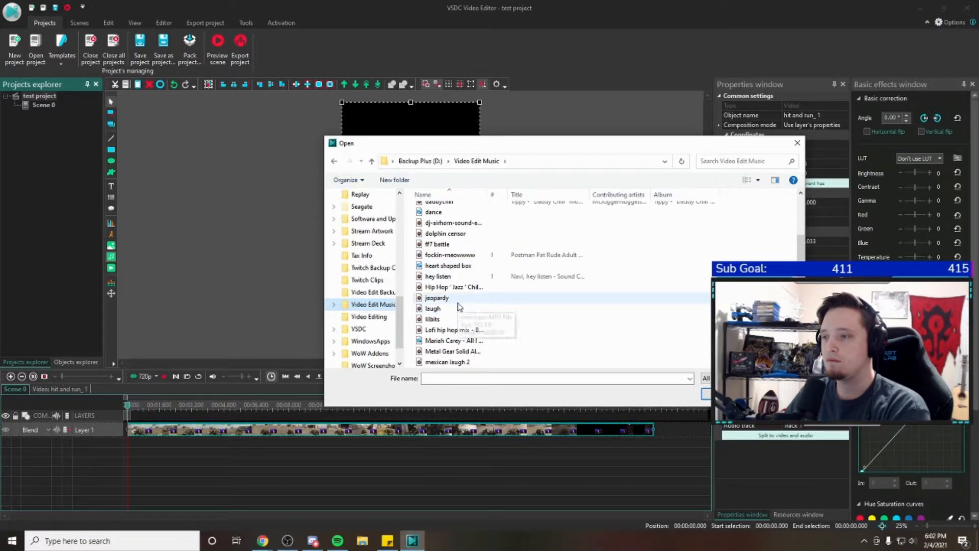
scroll(459, 306, down, 4)
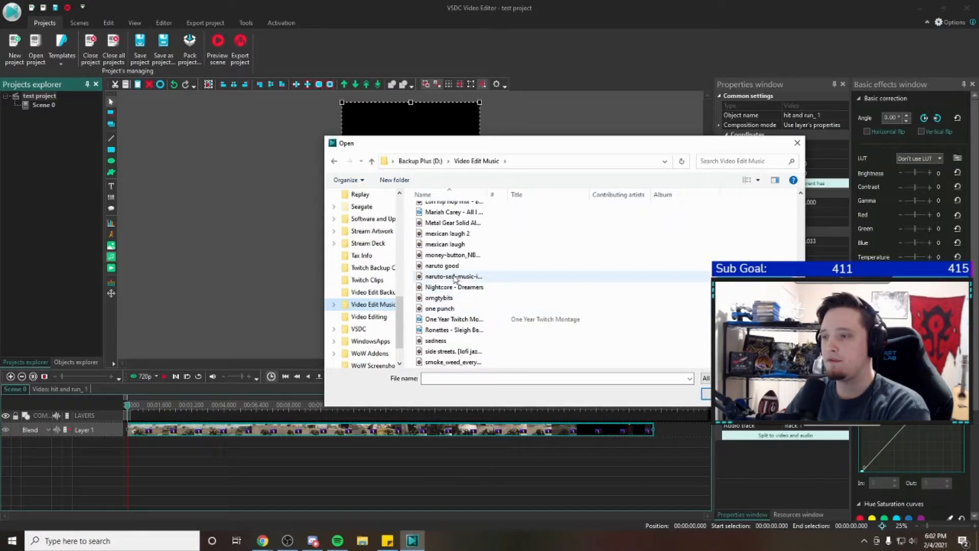
scroll(455, 280, up, 1)
scroll(445, 229, up, 1)
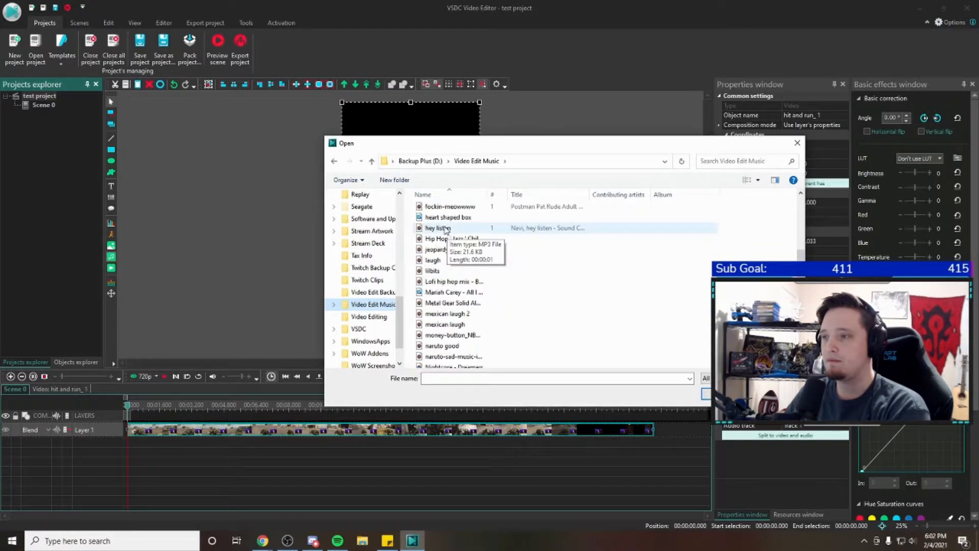
double_click(453, 281)
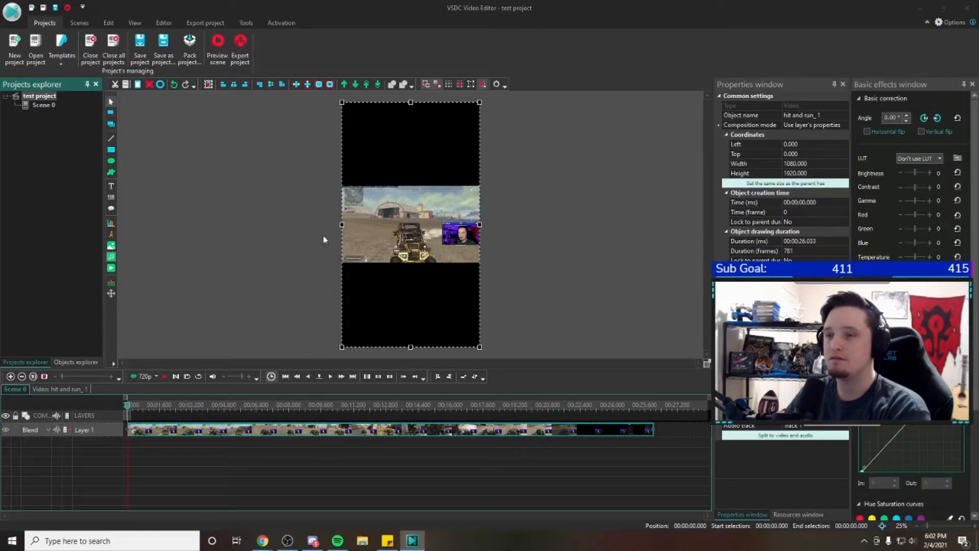
click(598, 318)
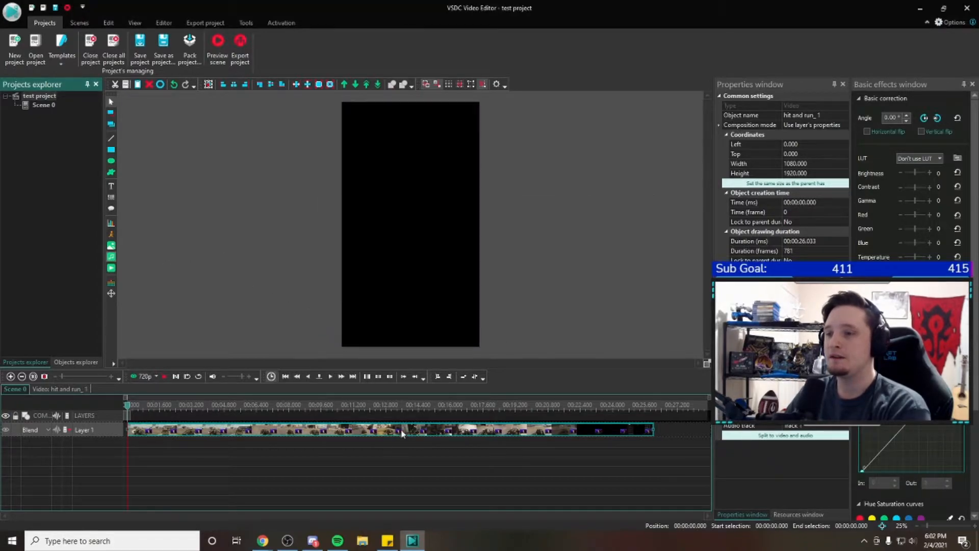
drag(420, 437, 347, 455)
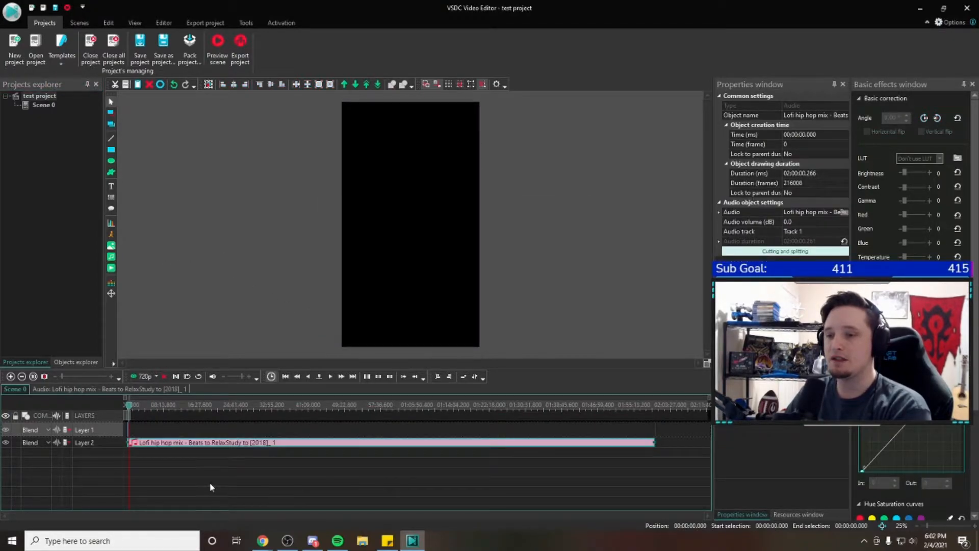
Cut the Lofi hip hop audio from 00:06:08.566 to its end and apply the change
drag(135, 415, 157, 416)
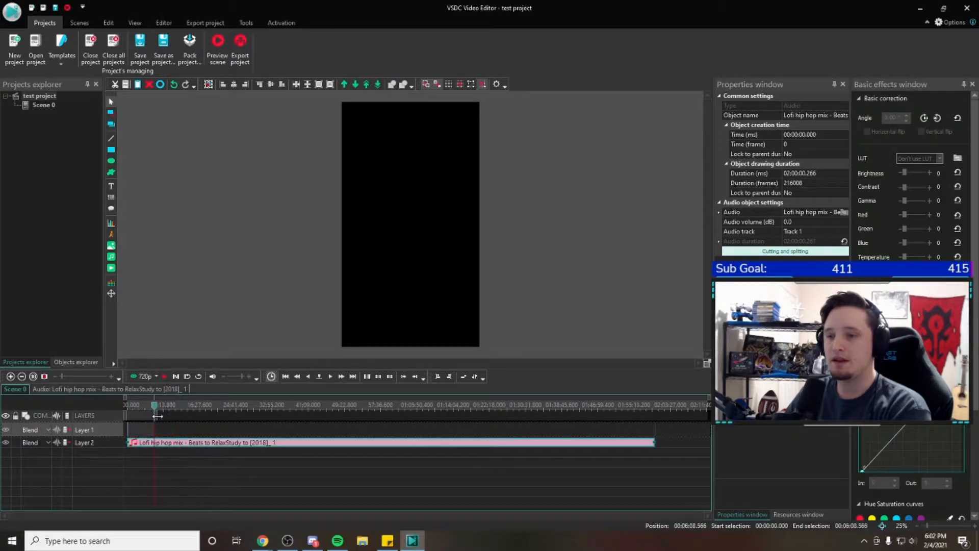
right_click(198, 445)
click(233, 335)
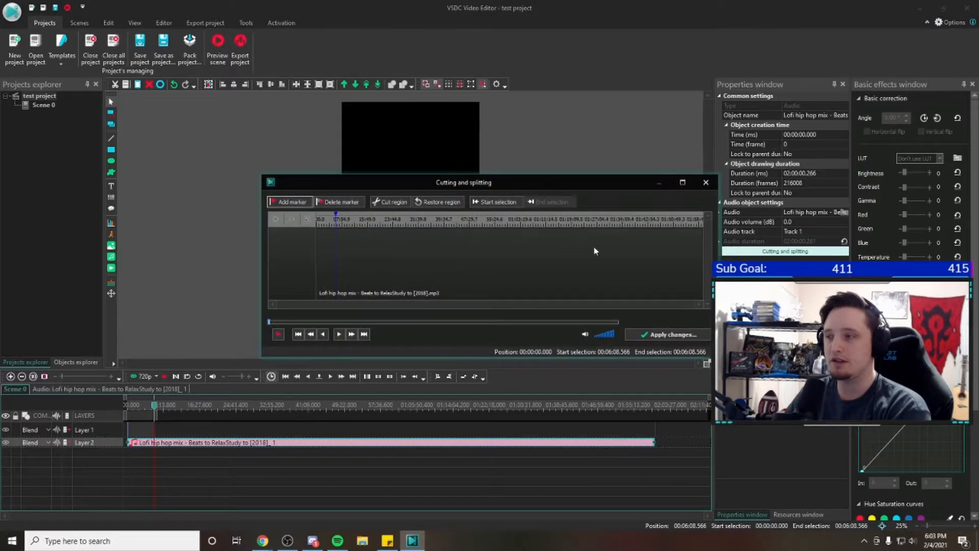
drag(335, 222, 737, 249)
click(395, 205)
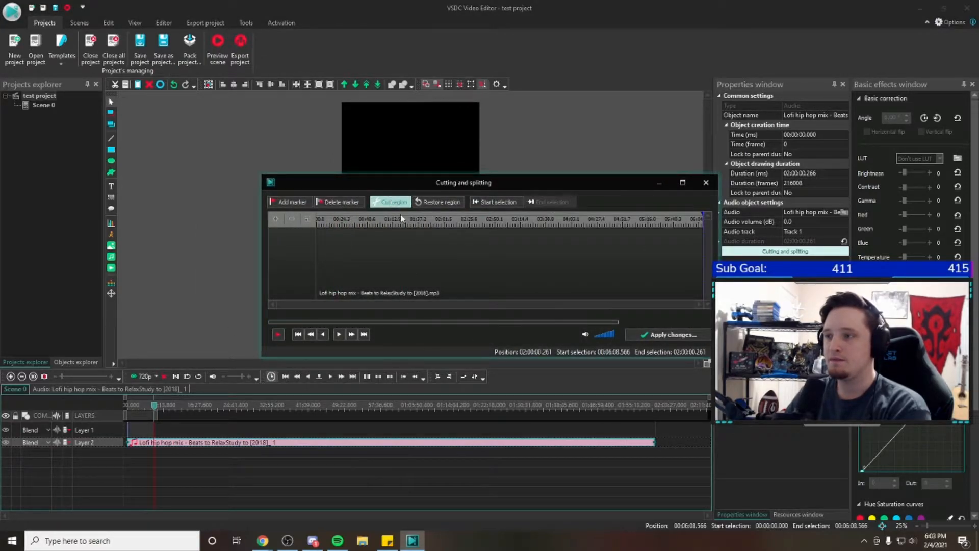
click(663, 334)
click(524, 264)
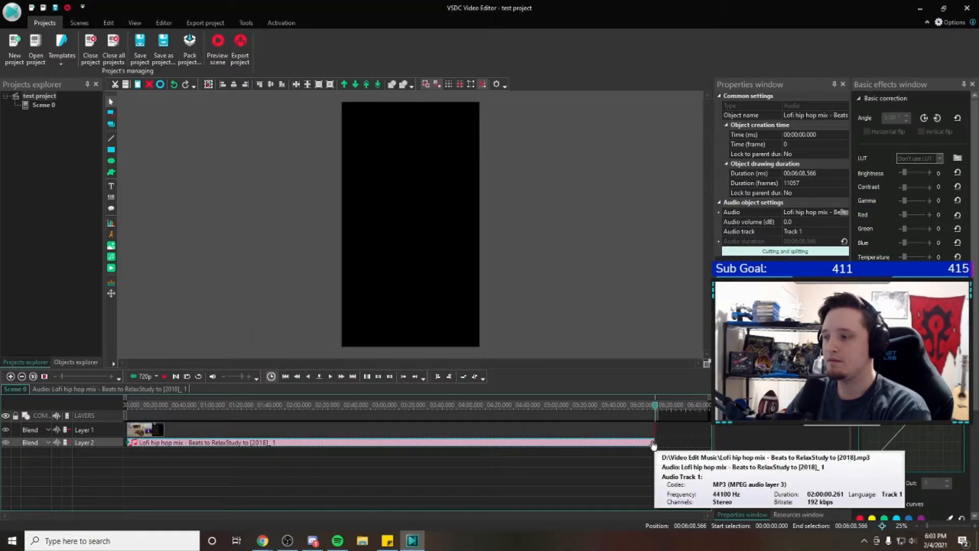
Shorten the Lofi hip hop audio object to 26.033 seconds so it ends together with the hit and run clip
drag(655, 442, 172, 424)
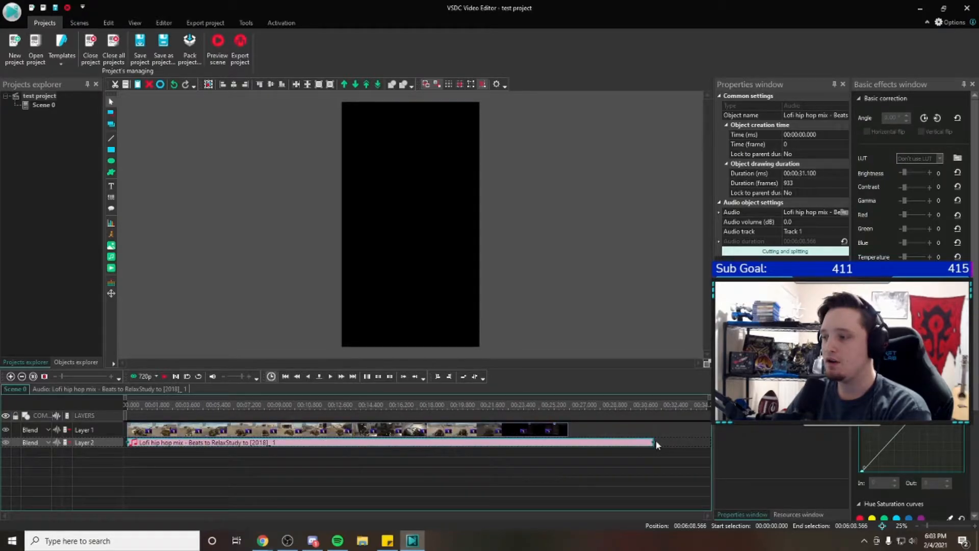
drag(650, 441, 568, 441)
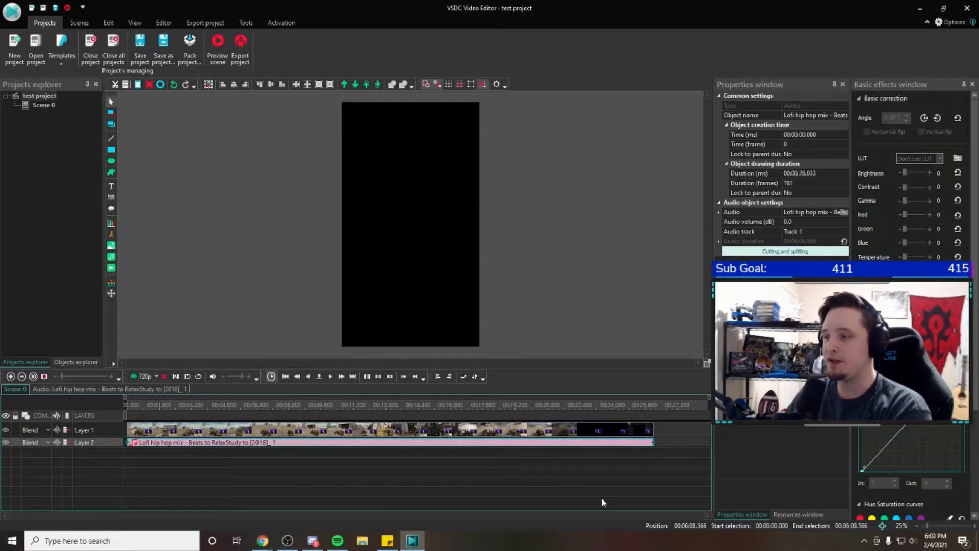
drag(256, 440, 196, 444)
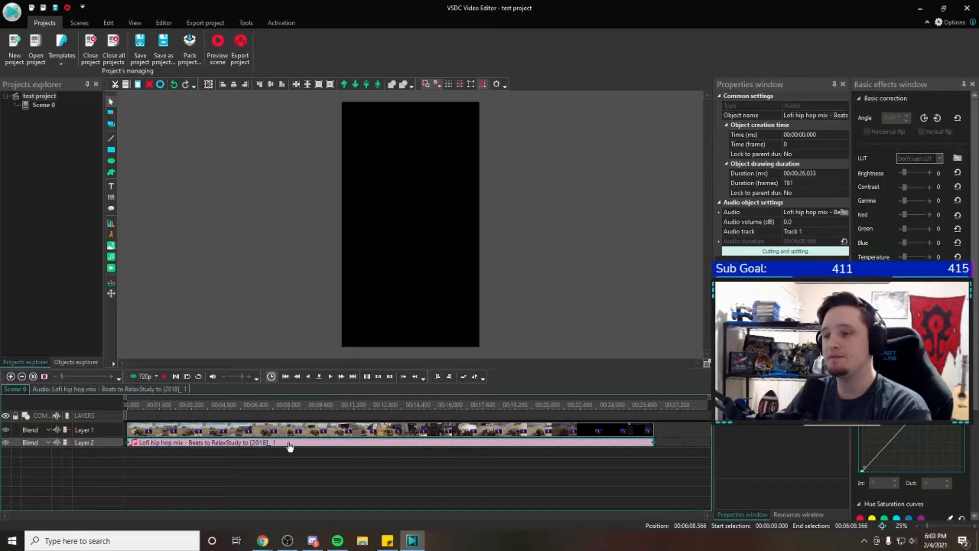
Add the 1337_ShrekMMH picture as an image object and move it to the timeline start on a layer below the audio
click(110, 255)
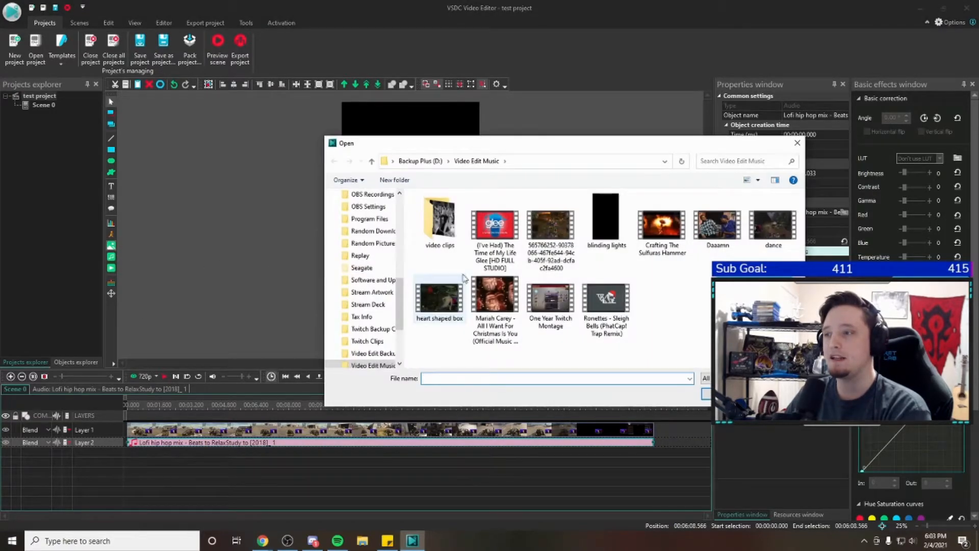
mouse_move(396, 293)
mouse_down()
mouse_move(401, 329)
mouse_move(406, 289)
mouse_up()
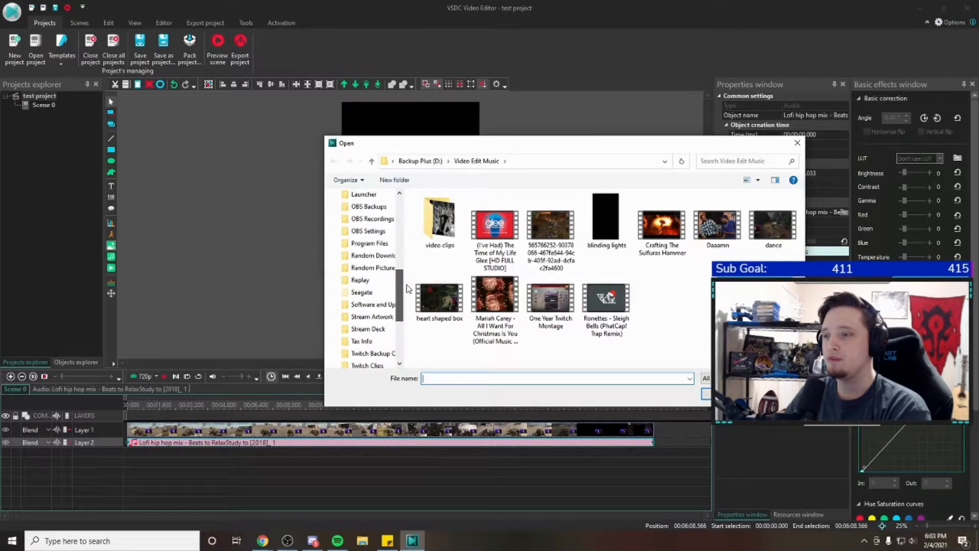
click(374, 267)
click(599, 228)
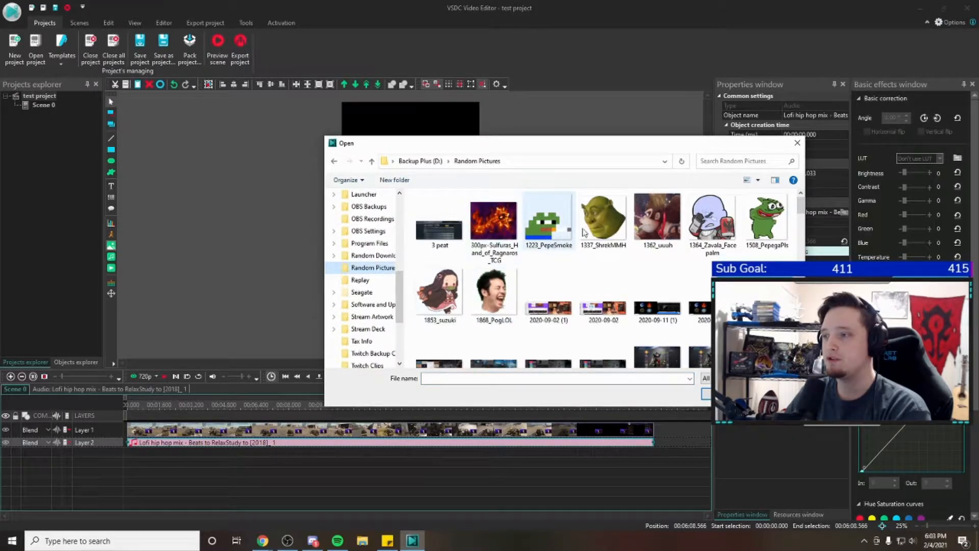
double_click(599, 228)
click(580, 319)
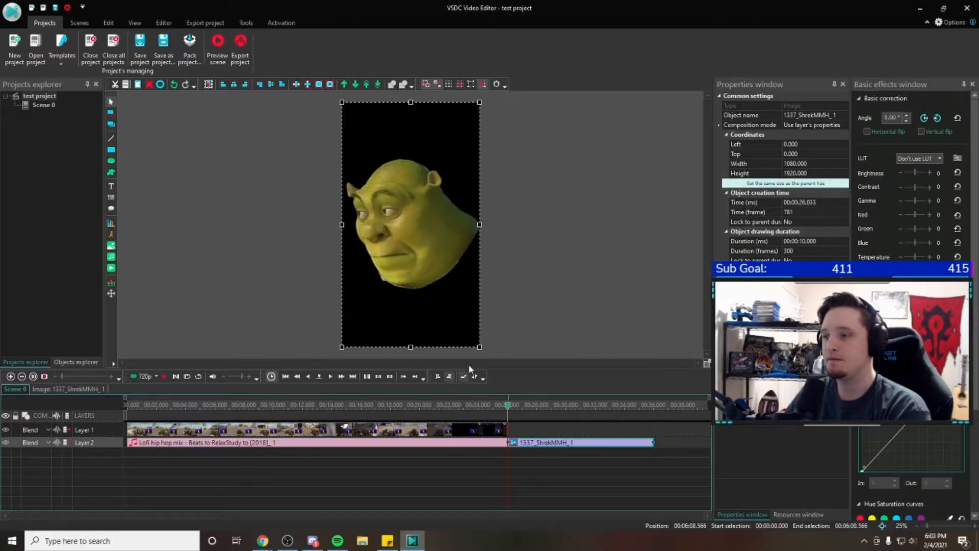
drag(545, 440, 153, 453)
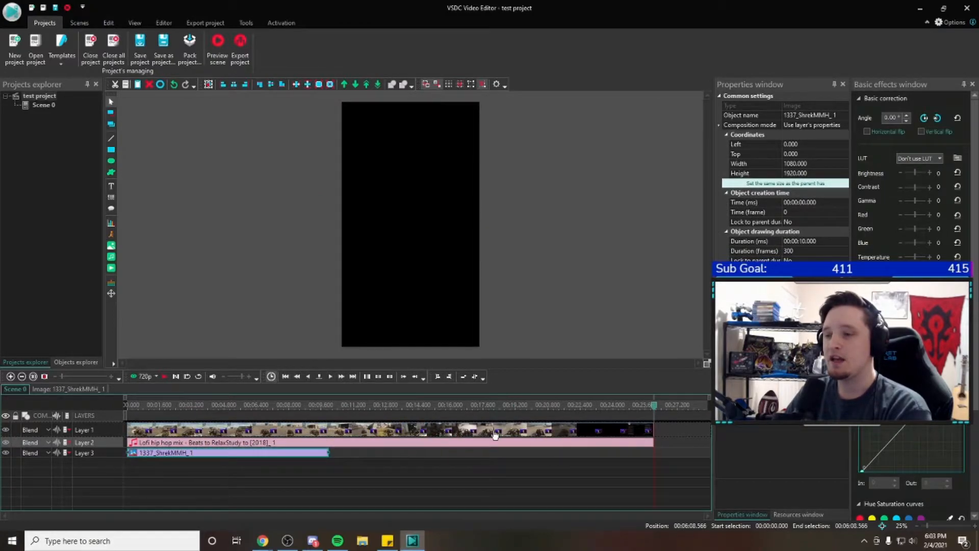
Preview the stacked video, audio and image layers from 00:00:02.733, and stop playback after a few seconds
click(182, 404)
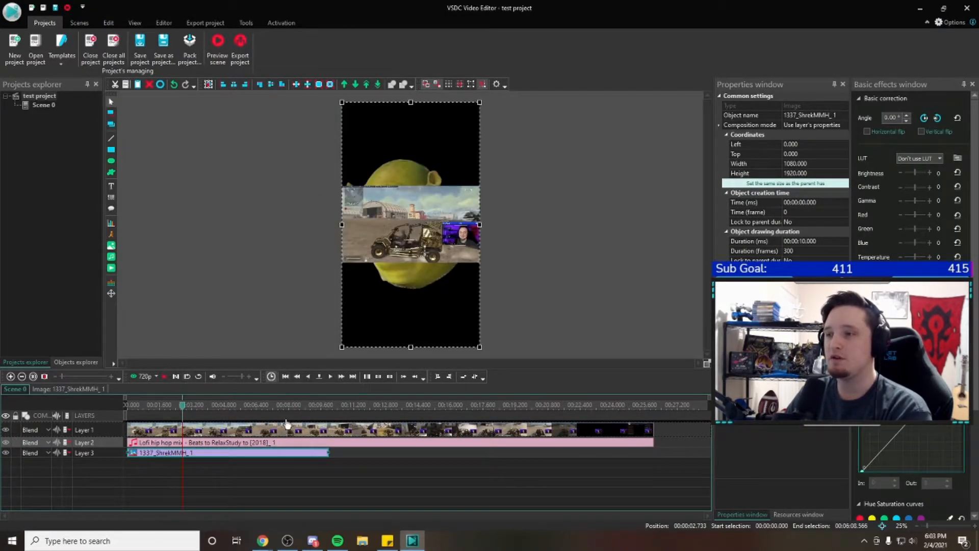
click(170, 377)
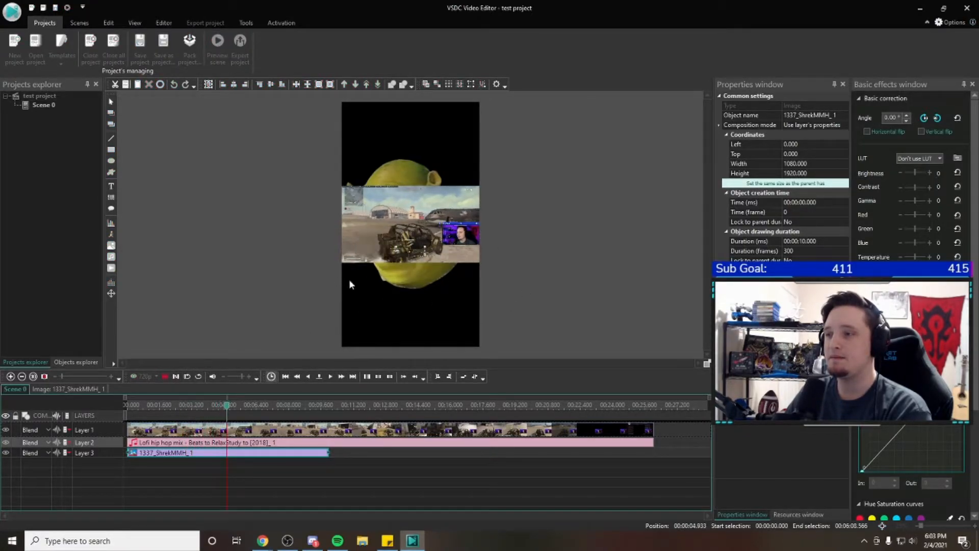
click(175, 378)
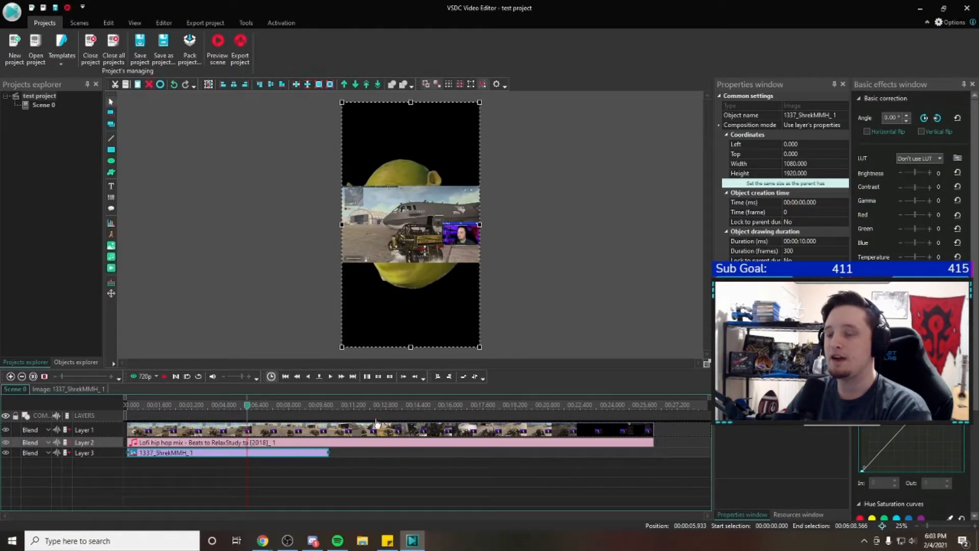
Shift the hit and run clip slightly upward in the scene, to a top coordinate of -20
click(329, 444)
click(292, 454)
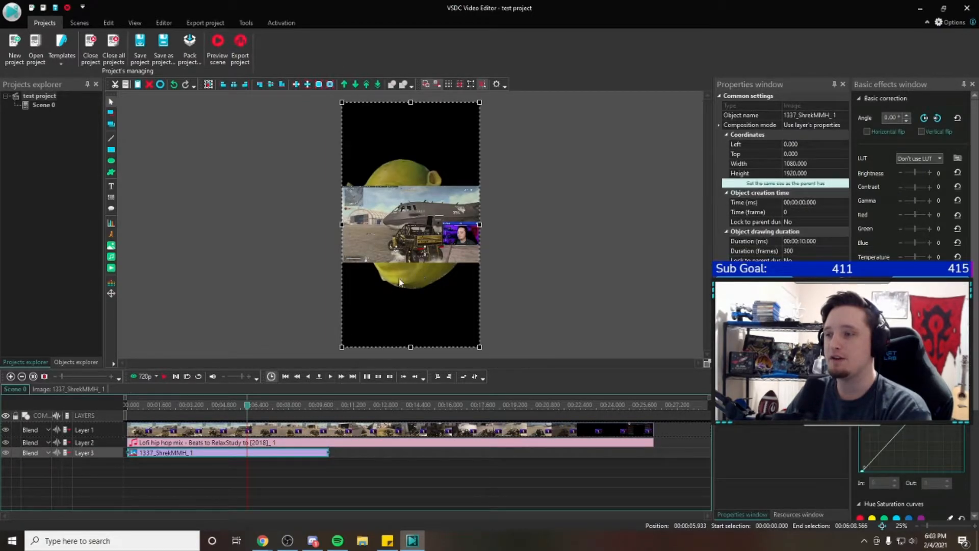
mouse_move(435, 255)
mouse_down()
mouse_move(447, 200)
mouse_move(435, 252)
mouse_up()
Delete the Lofi hip hop audio and the Shrek image from the timeline
click(223, 443)
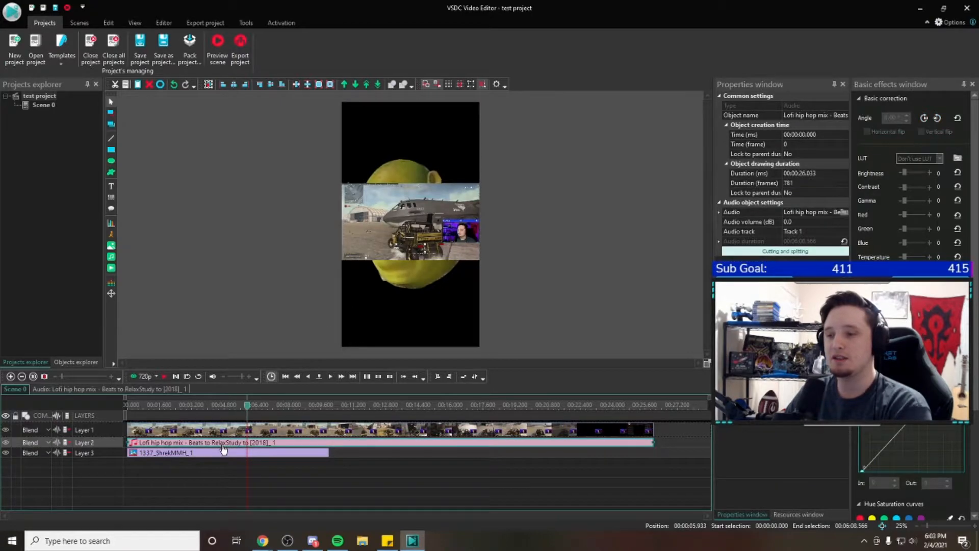
key(Delete)
click(221, 445)
key(Delete)
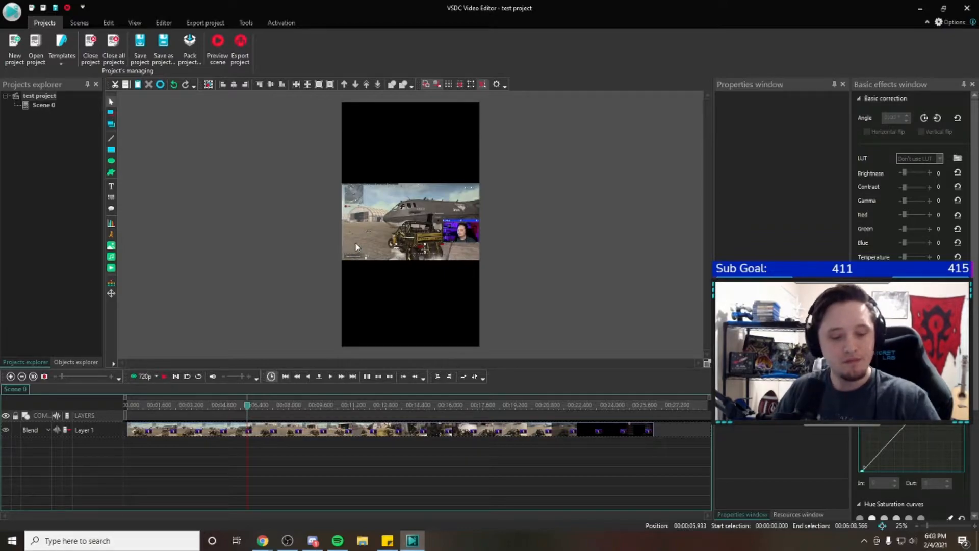
Set the preview quality to 144p and briefly play the hit and run clip
click(250, 433)
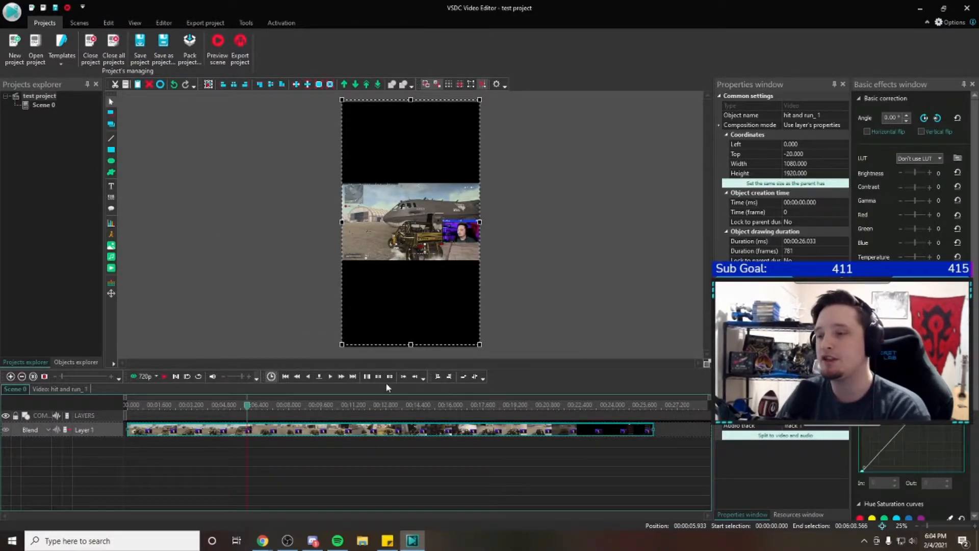
click(157, 377)
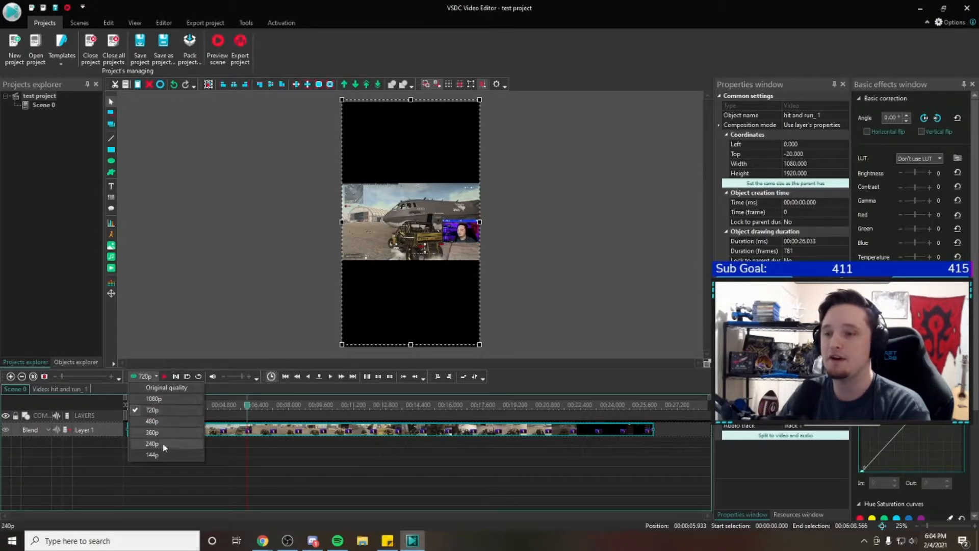
click(328, 345)
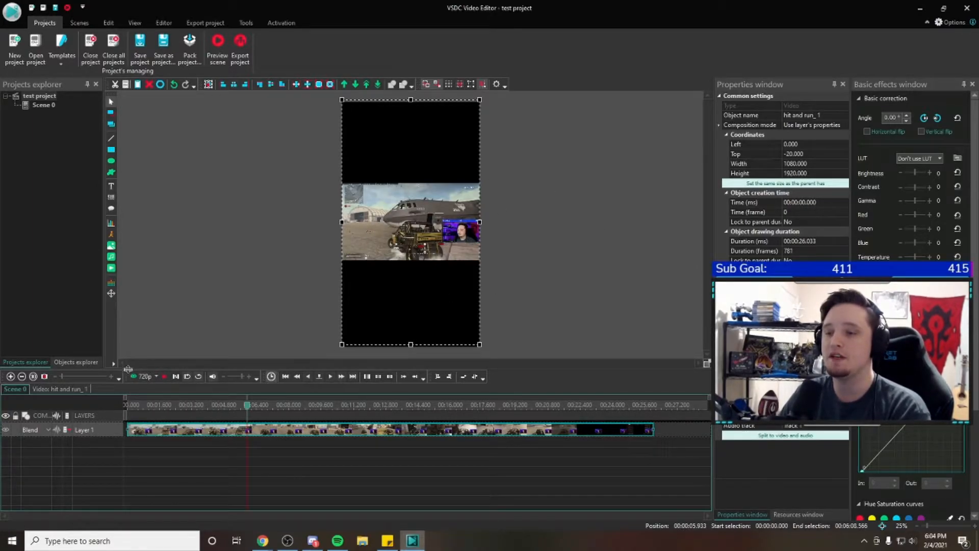
click(157, 377)
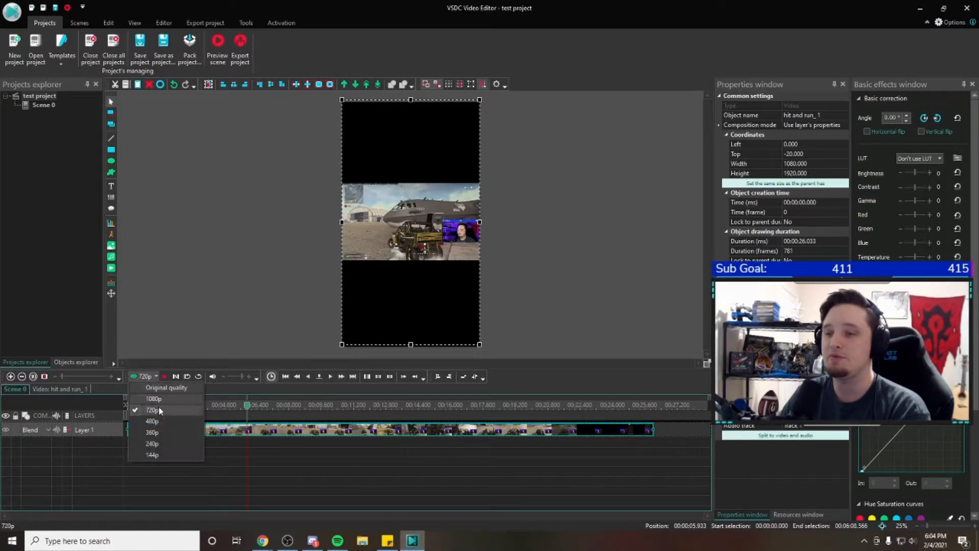
click(161, 456)
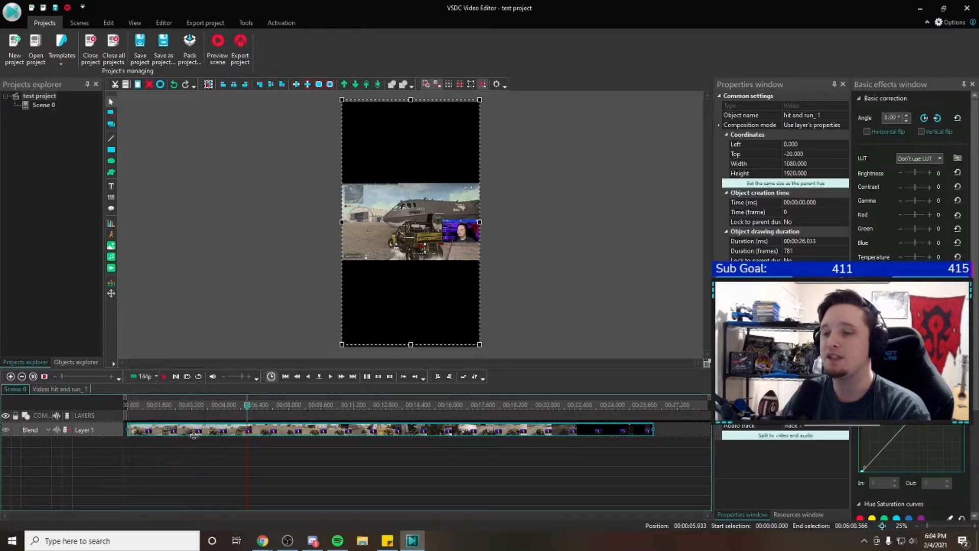
click(164, 376)
click(165, 377)
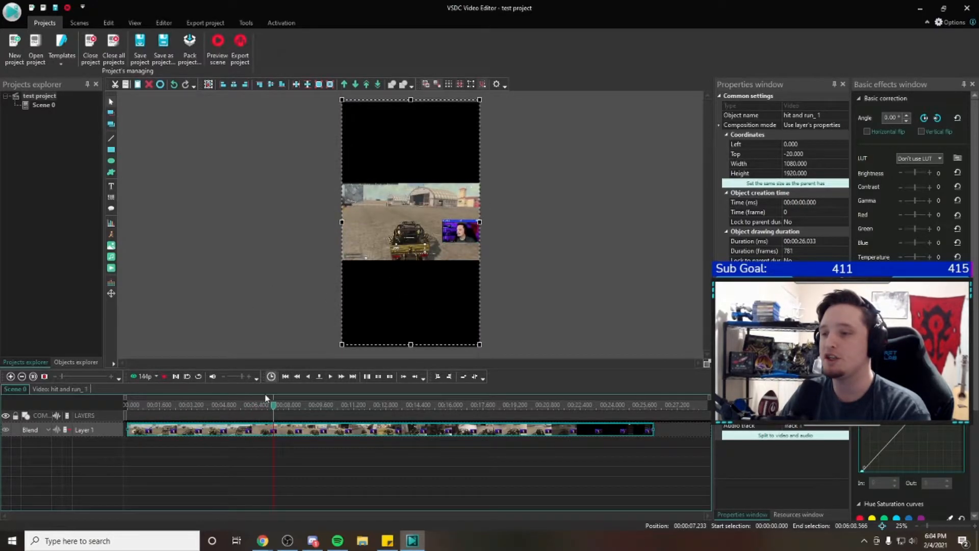
Set the preview quality to 720p and return the playhead to the timeline start
drag(276, 410, 161, 411)
click(144, 376)
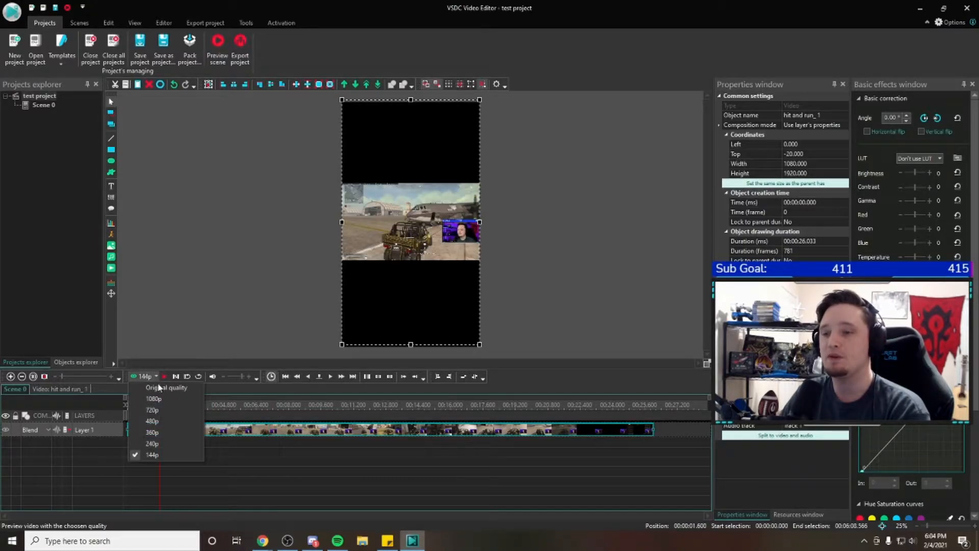
click(153, 410)
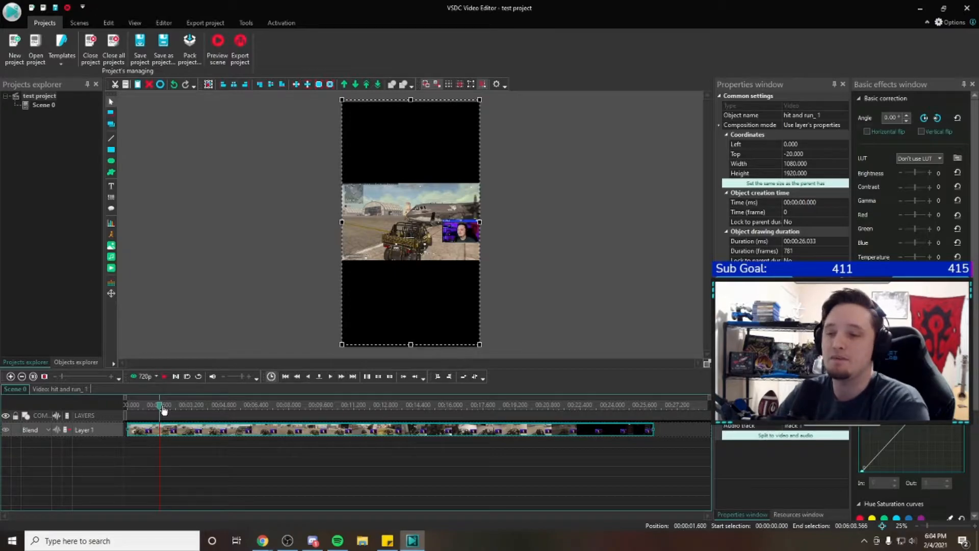
drag(139, 413, 131, 413)
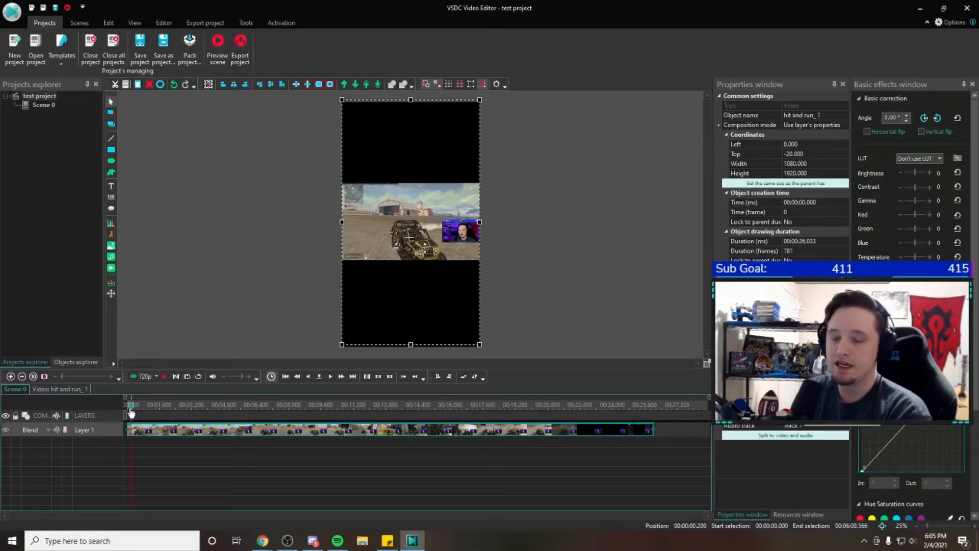
drag(131, 414, 120, 408)
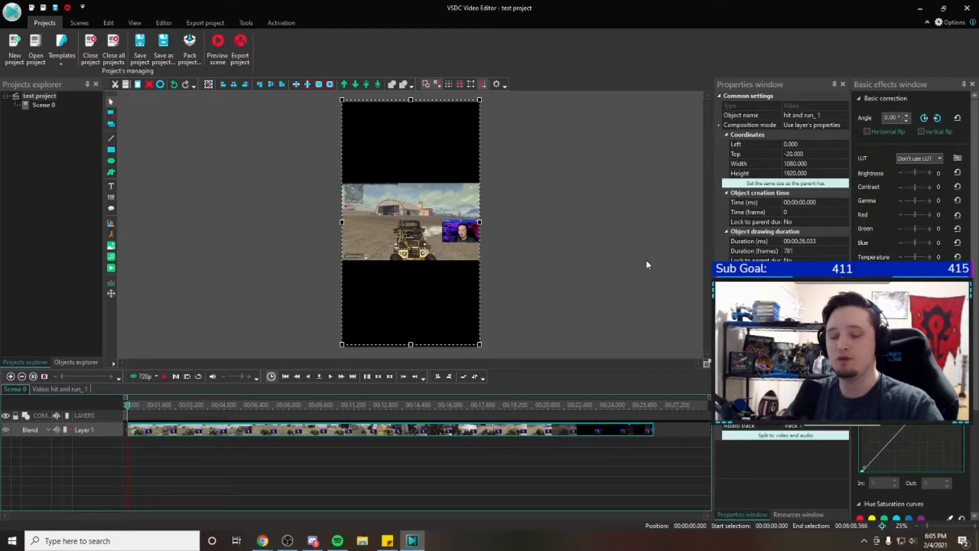
Paste two copies of the hit and run clip onto new layers and stretch the topmost copy to a height of 1940
key(ctrl+v)
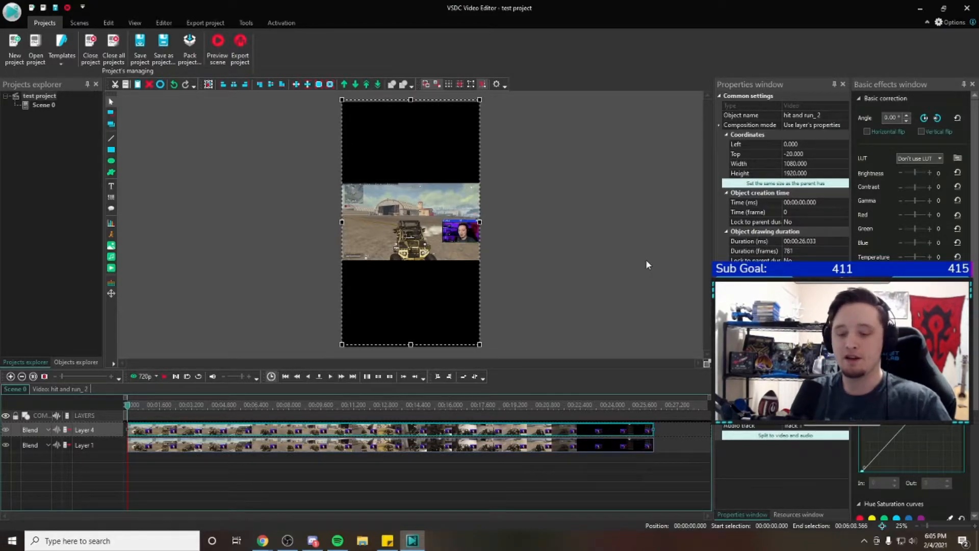
key(ctrl+v)
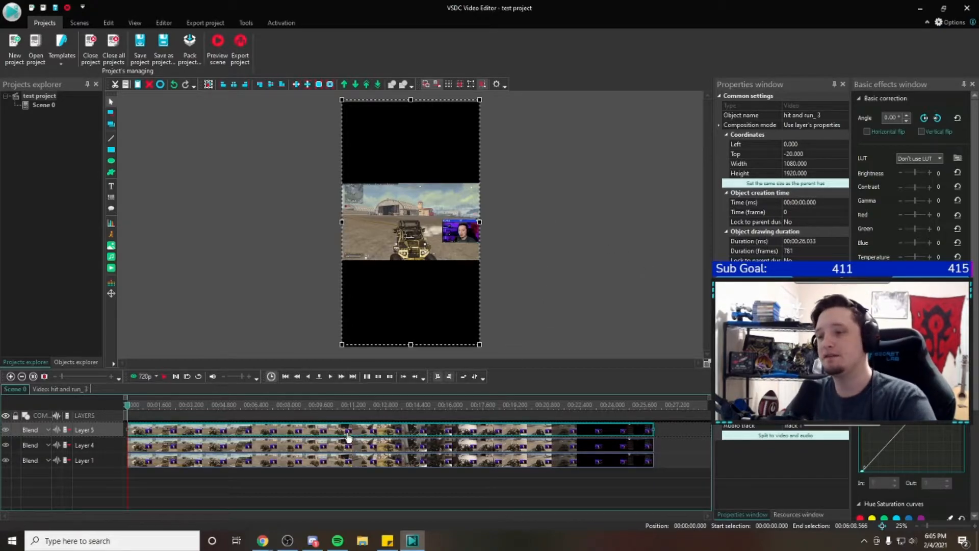
click(417, 451)
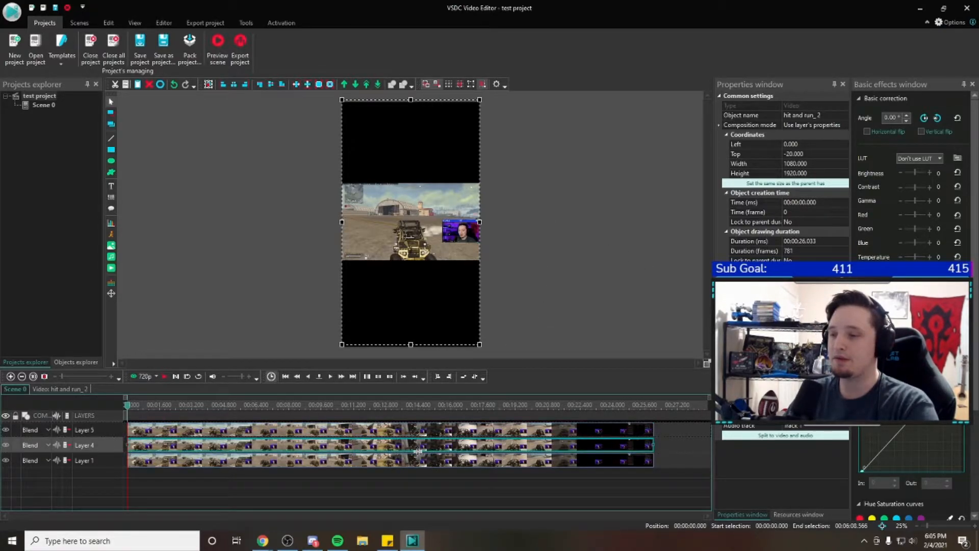
click(600, 483)
click(502, 430)
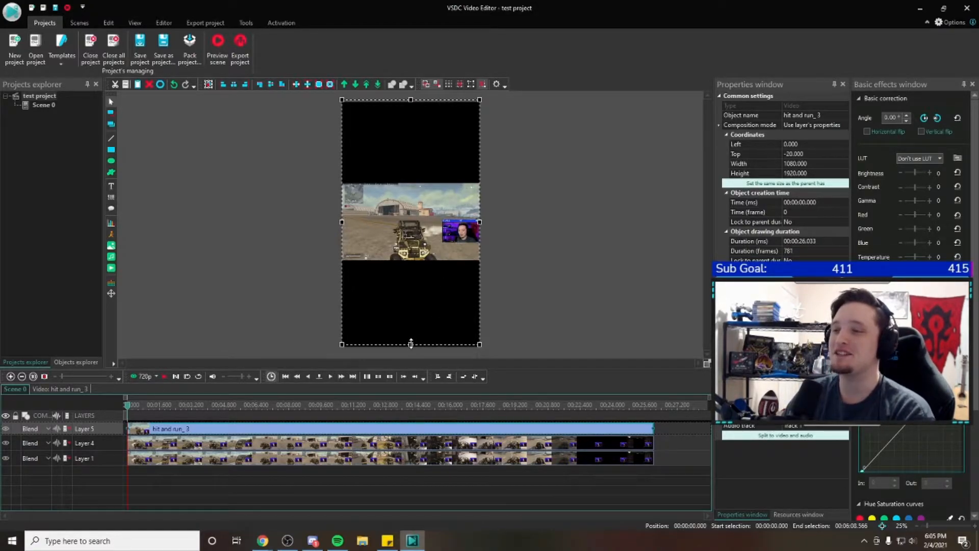
click(563, 301)
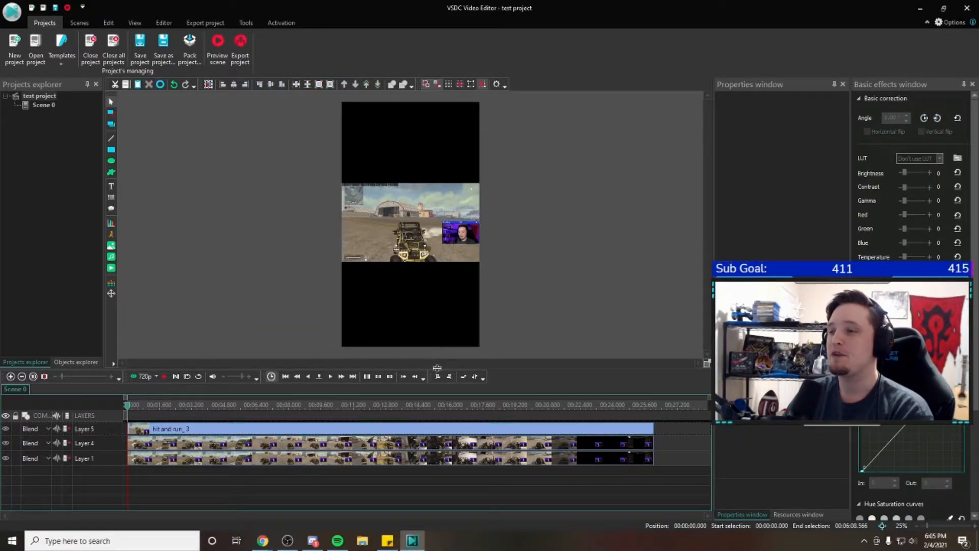
Open the custom region crop for the topmost hit and run clip
click(282, 431)
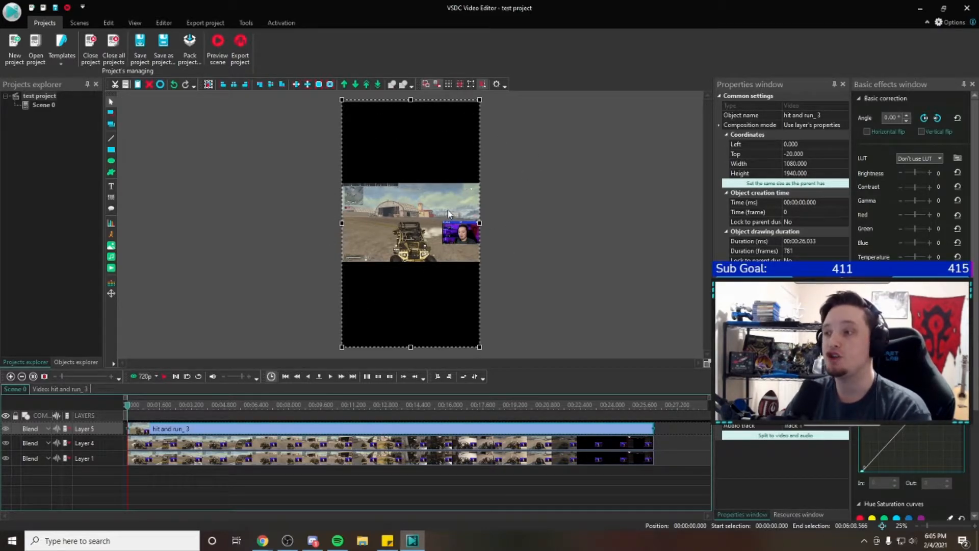
right_click(446, 223)
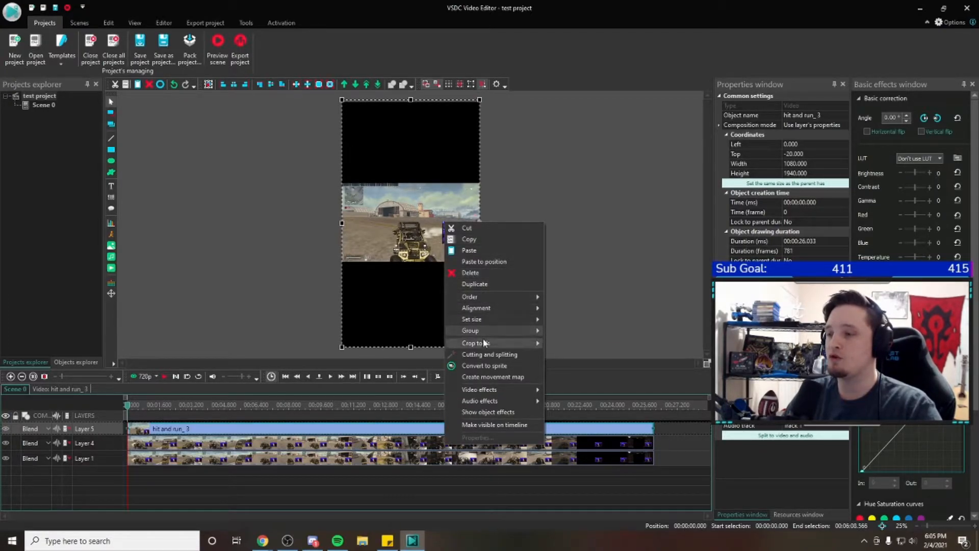
click(567, 199)
right_click(403, 224)
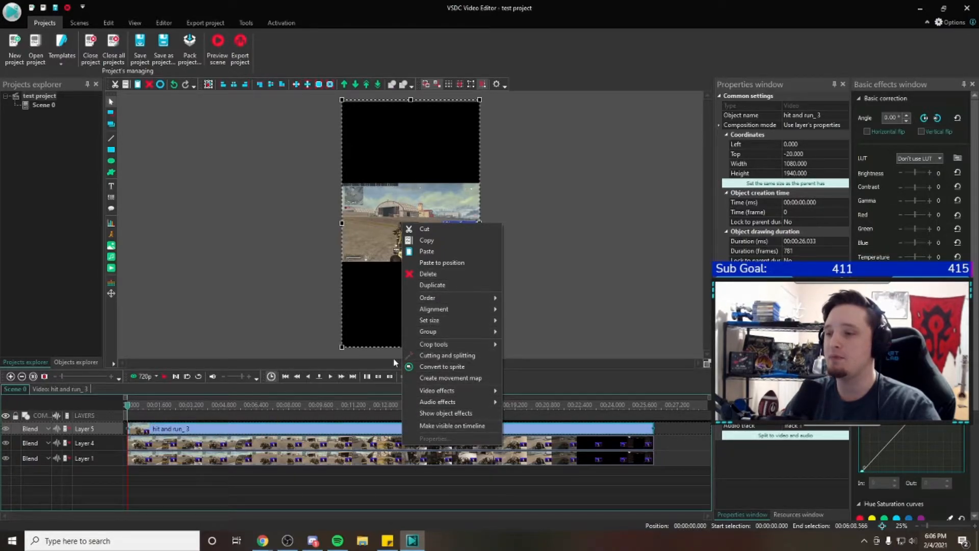
mouse_move(446, 350)
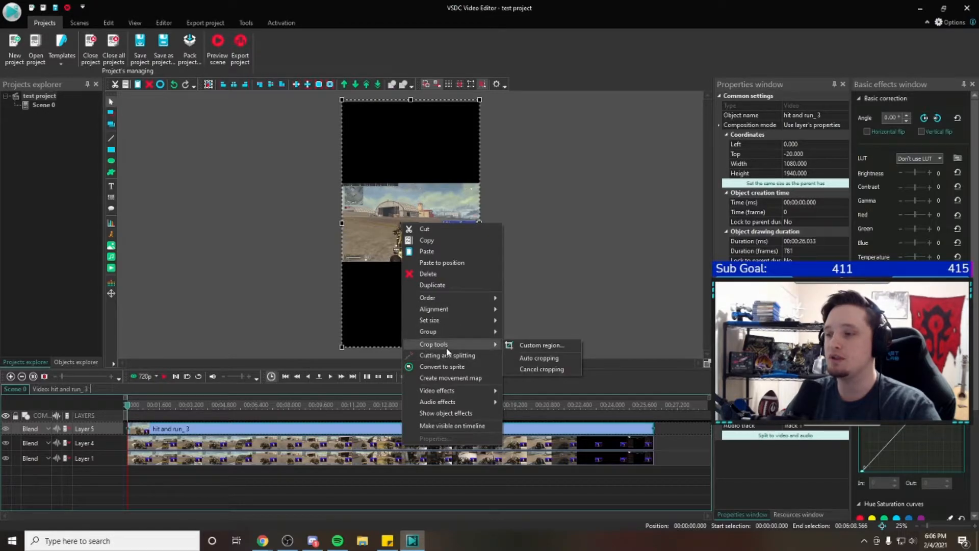
click(533, 345)
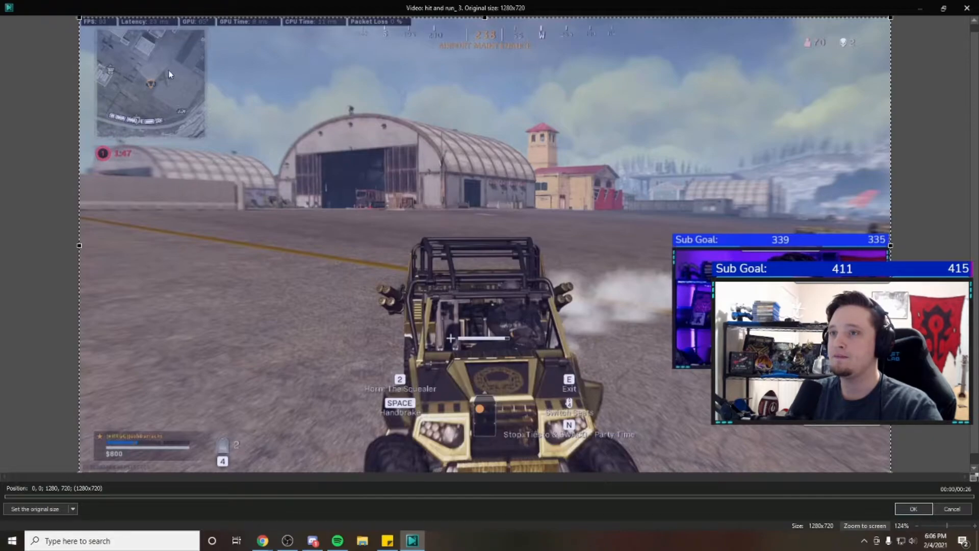
Crop the topmost clip to just the streamer's webcam, a region of about 329 x 178 starting at 944, 368
drag(77, 16, 675, 250)
drag(890, 250, 884, 251)
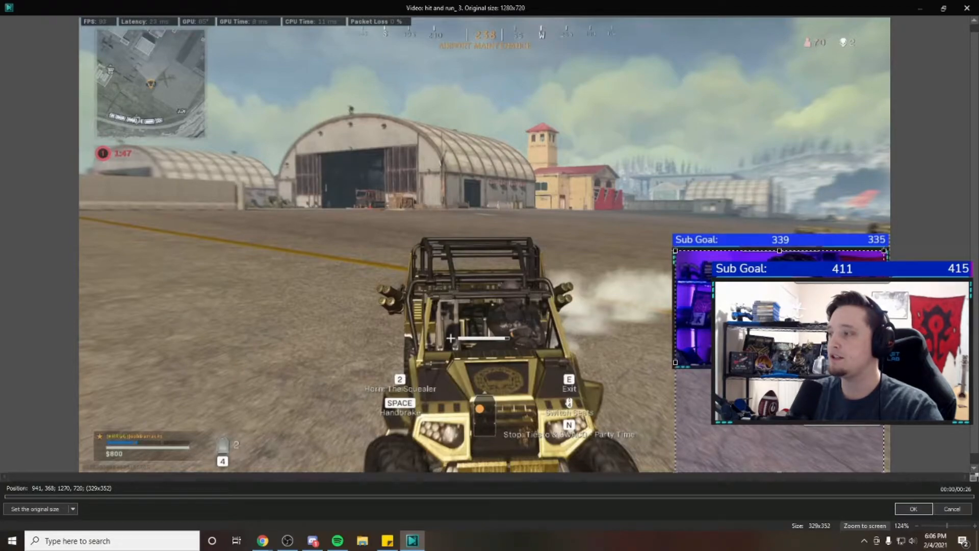
scroll(879, 372, down, 1)
drag(780, 463, 780, 352)
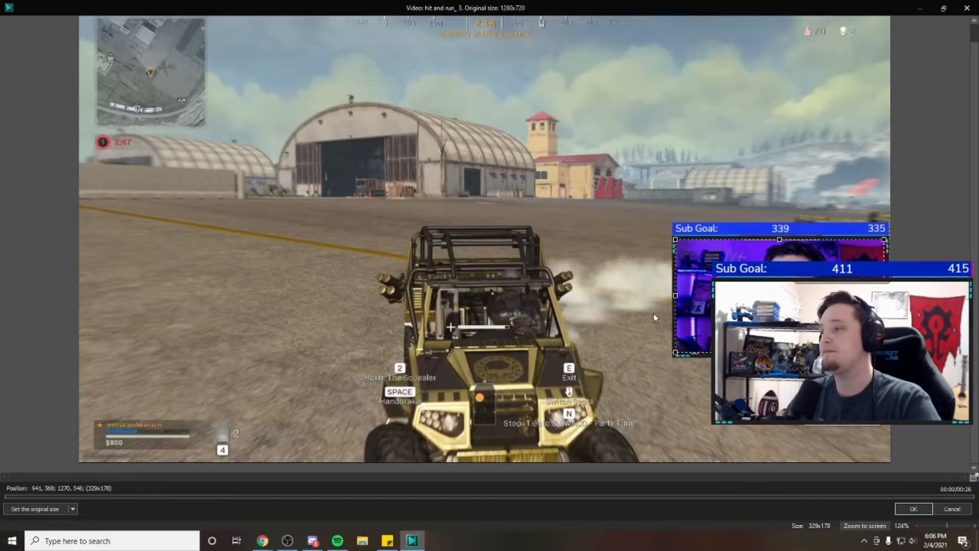
drag(675, 296, 691, 295)
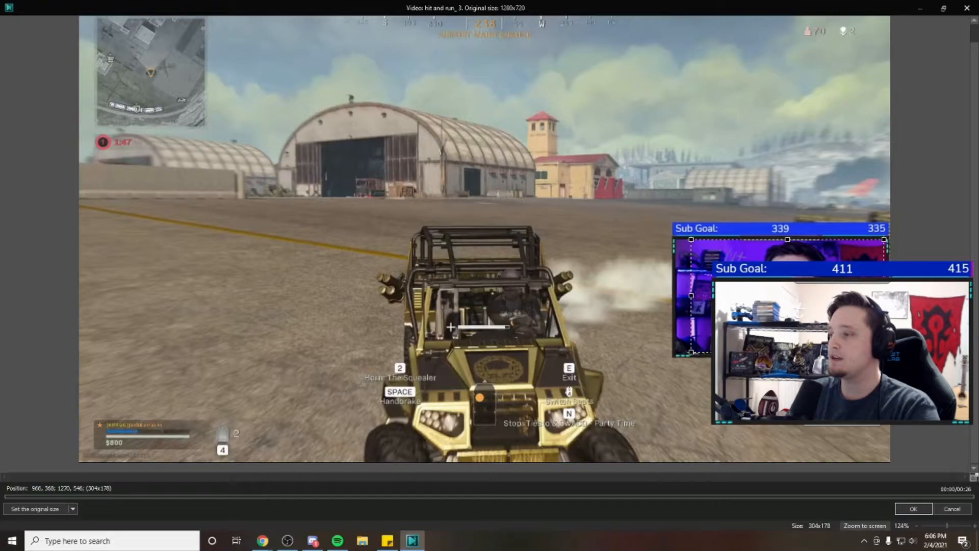
mouse_move(885, 240)
mouse_down()
mouse_move(870, 240)
mouse_move(886, 239)
mouse_up()
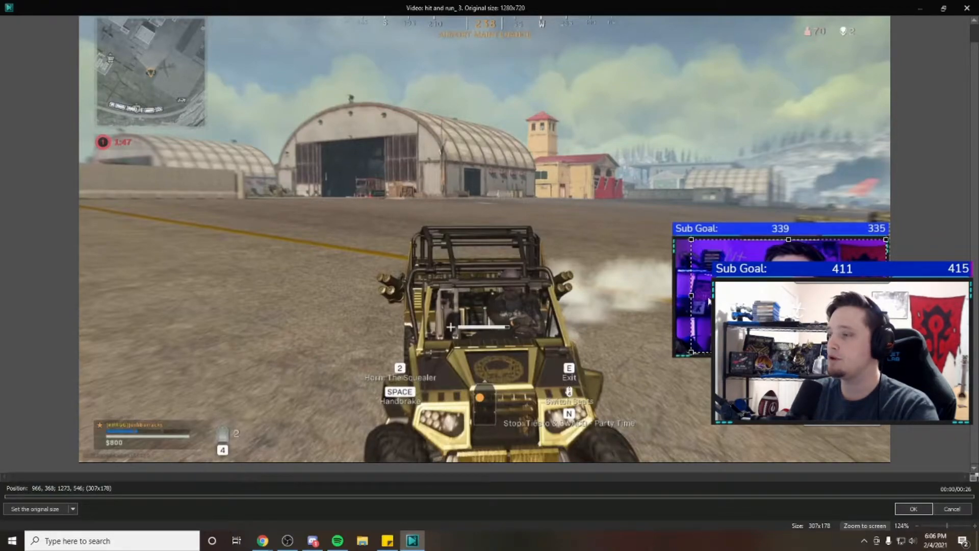
drag(691, 296, 677, 295)
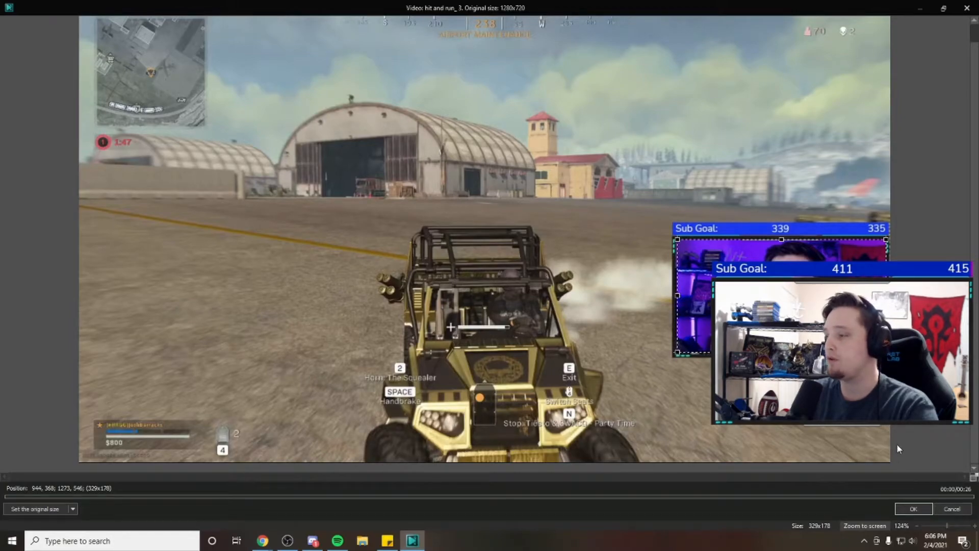
click(927, 510)
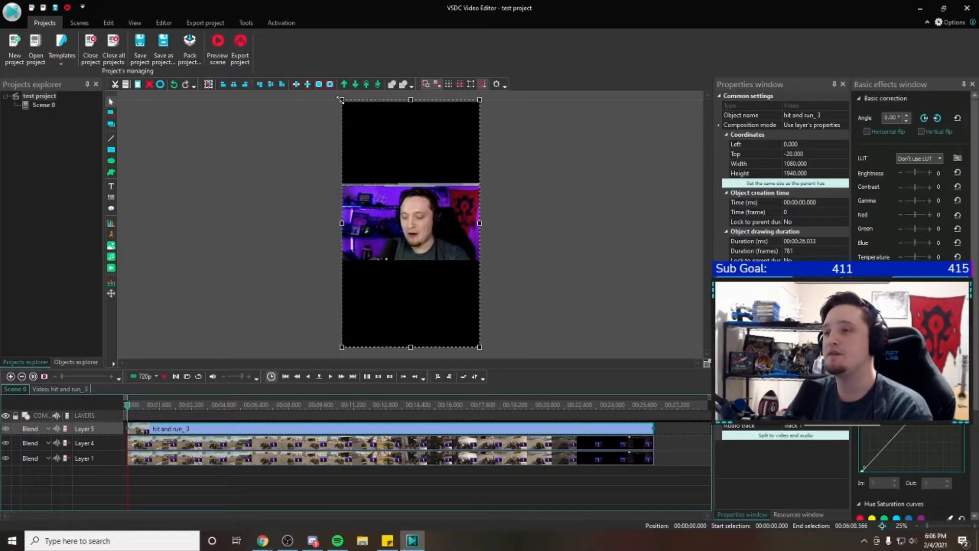
Shrink the cropped webcam clip to about 576 x 1316 and move it into the black area above the gameplay
drag(341, 99, 402, 163)
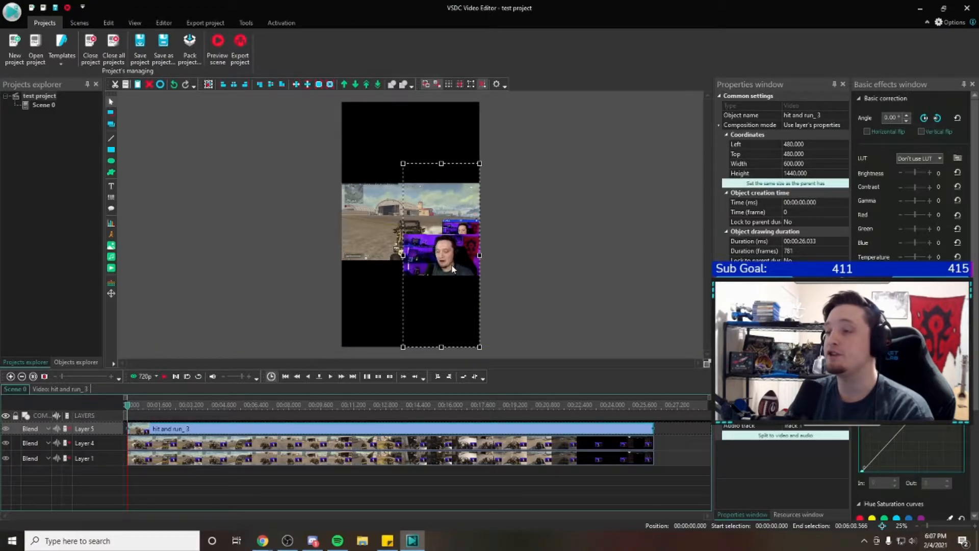
mouse_move(402, 164)
mouse_down()
mouse_move(433, 201)
mouse_move(382, 160)
mouse_move(404, 179)
mouse_up()
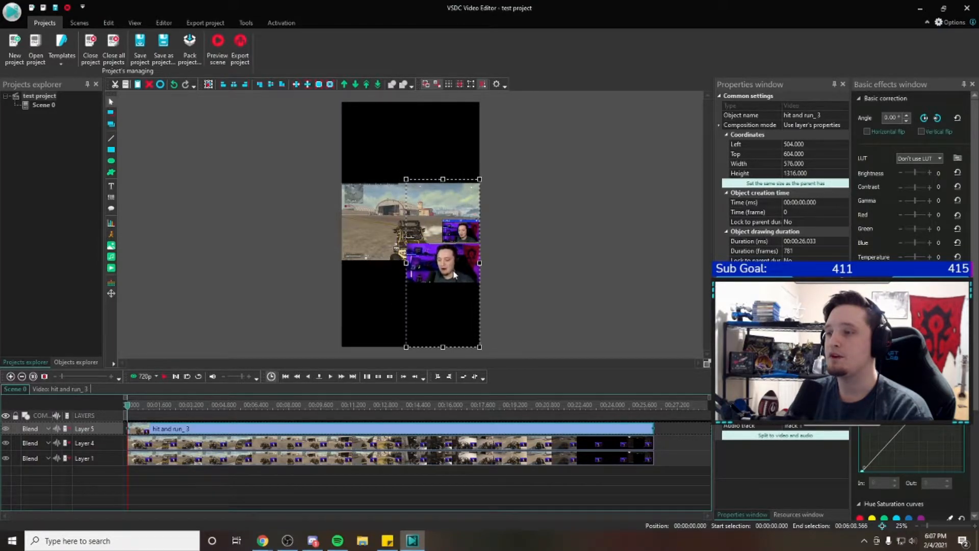
drag(453, 269, 453, 148)
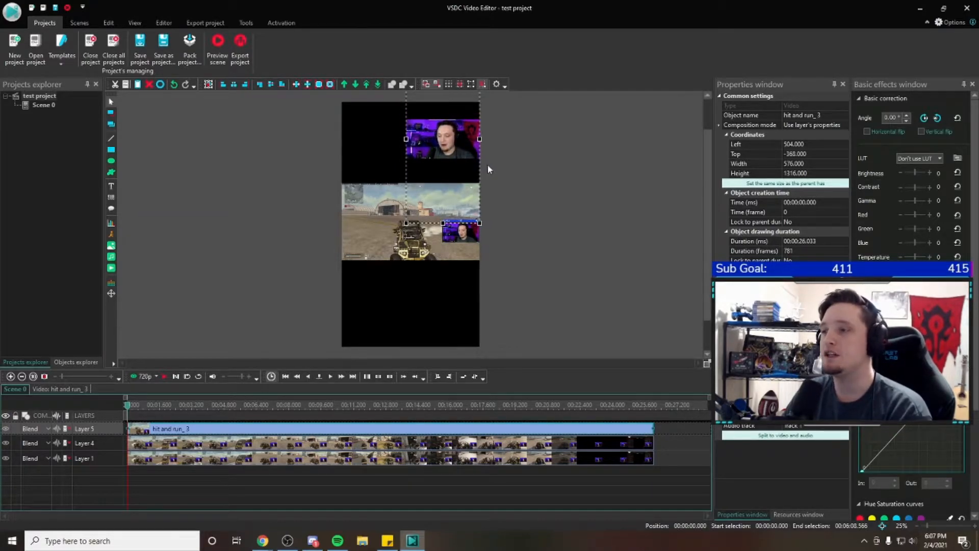
click(521, 169)
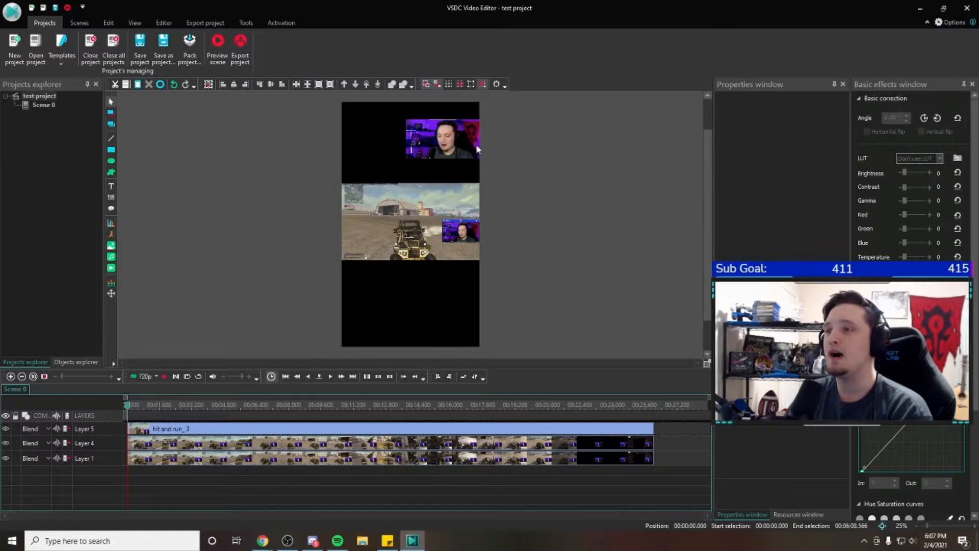
click(451, 155)
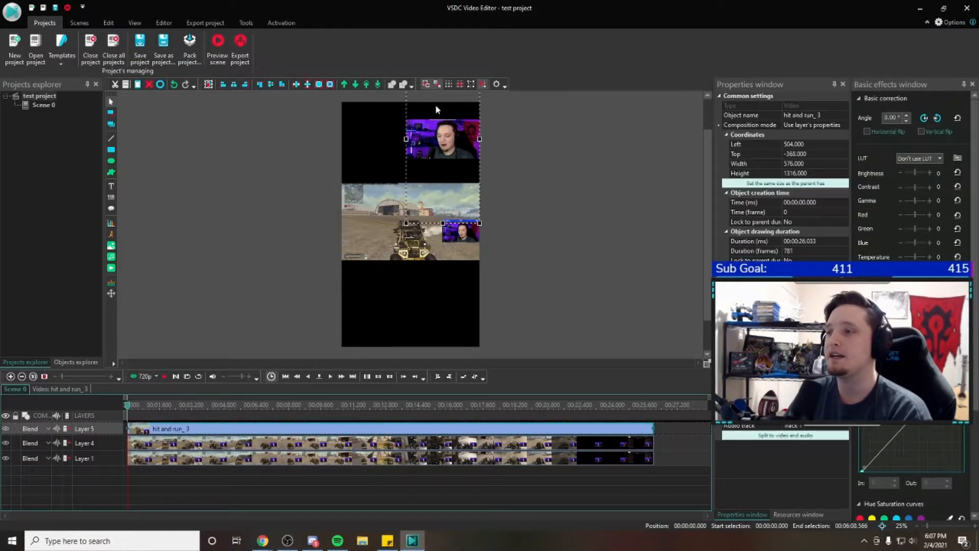
click(531, 143)
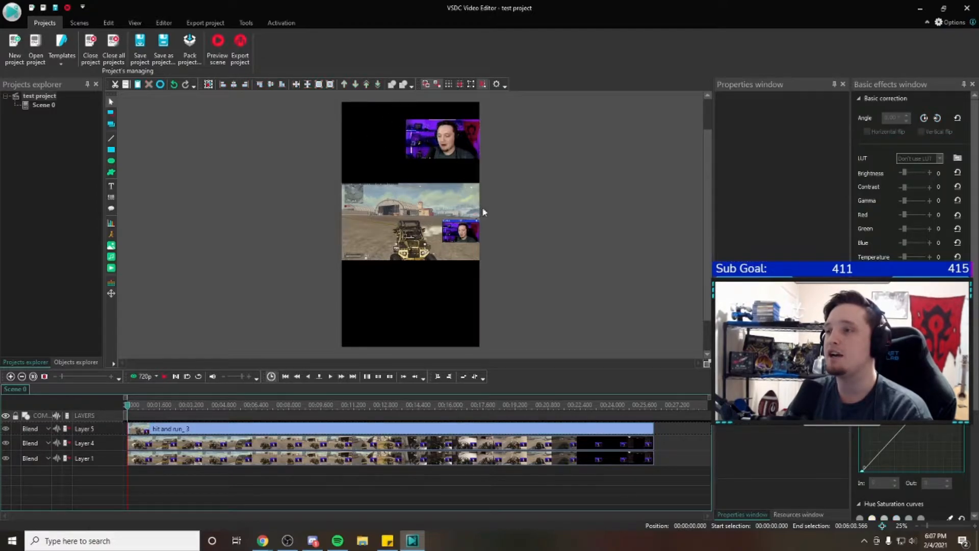
Move the webcam clip slightly down toward the gameplay, to a top coordinate of about -240
click(455, 152)
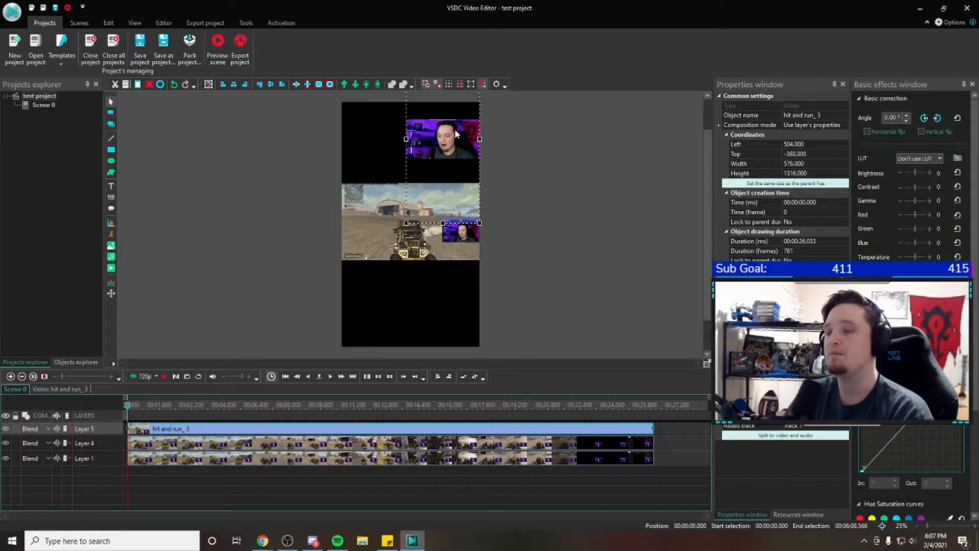
click(510, 124)
click(464, 126)
click(502, 117)
click(478, 132)
drag(449, 129, 450, 144)
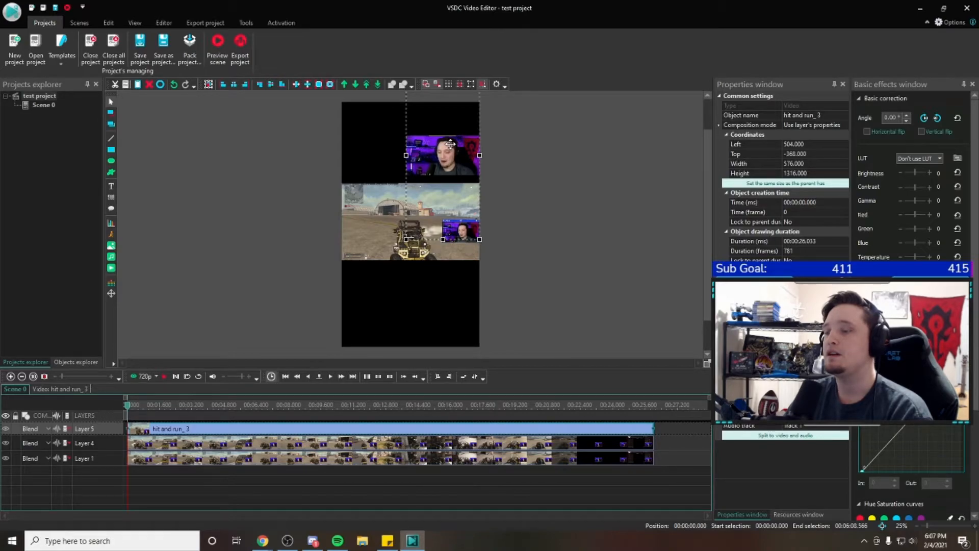
click(539, 146)
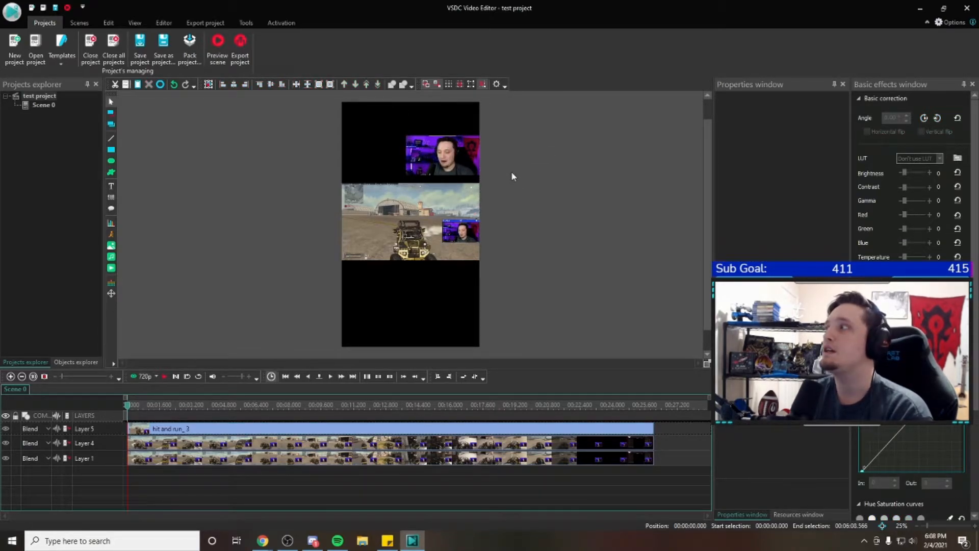
Try the webcam clip in the scene's upper-left corner, enlarged to full scene width and reduced to about 824 x 1444
drag(467, 161, 398, 125)
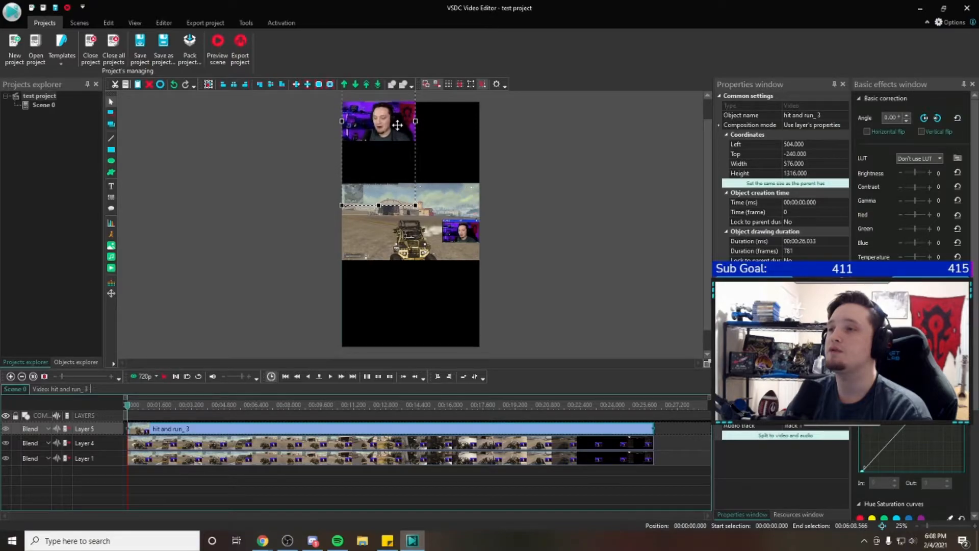
drag(415, 205, 482, 243)
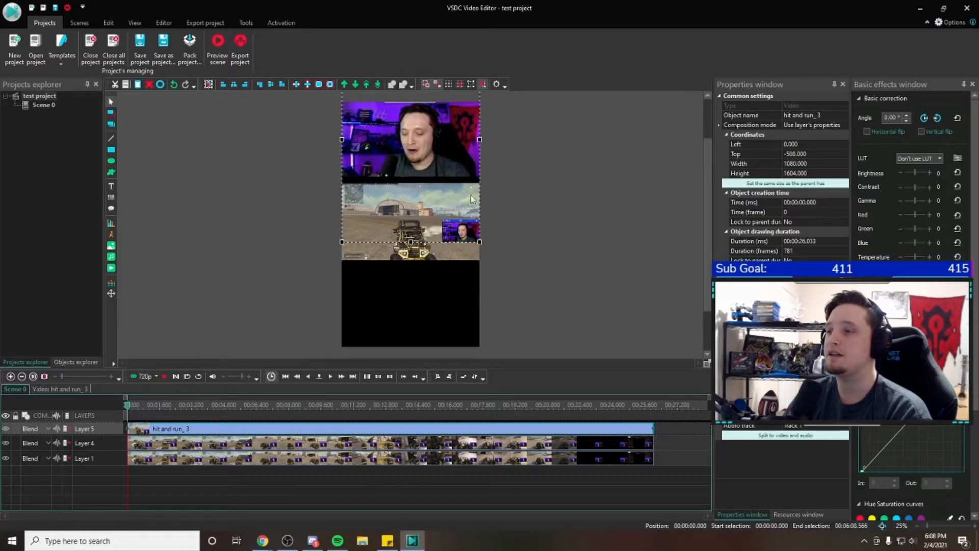
drag(478, 244, 447, 221)
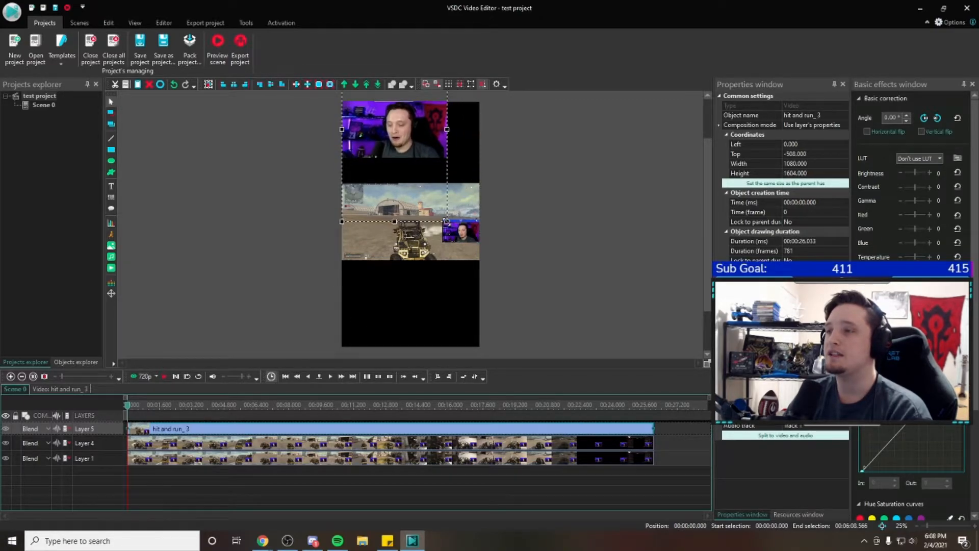
Tighten the webcam clip's custom crop from its upper edge, making the region about 329 x 174
right_click(394, 125)
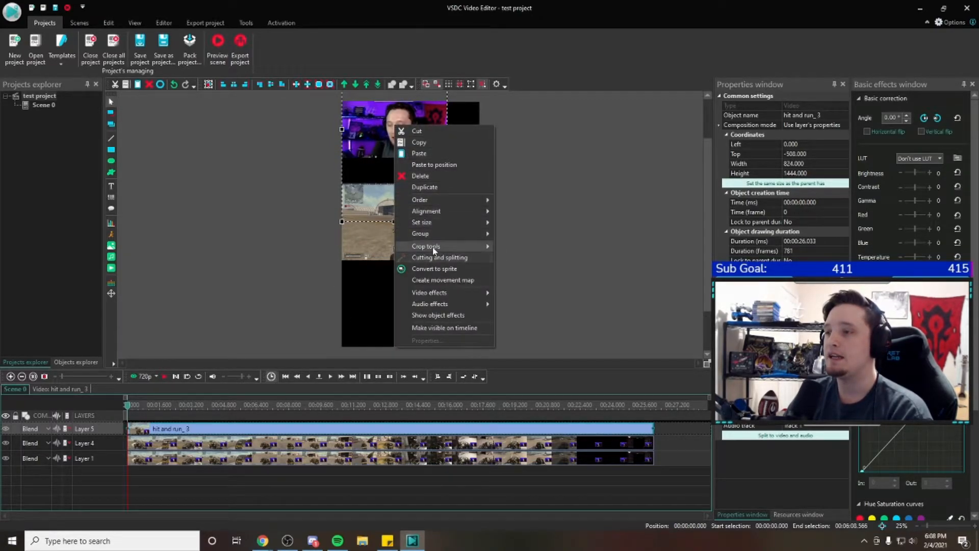
mouse_move(434, 247)
click(515, 247)
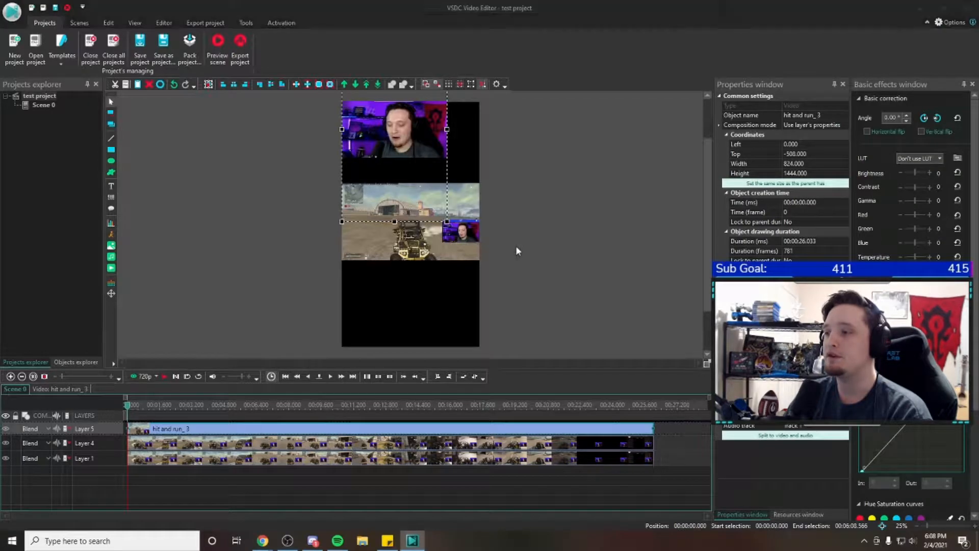
drag(781, 250, 781, 253)
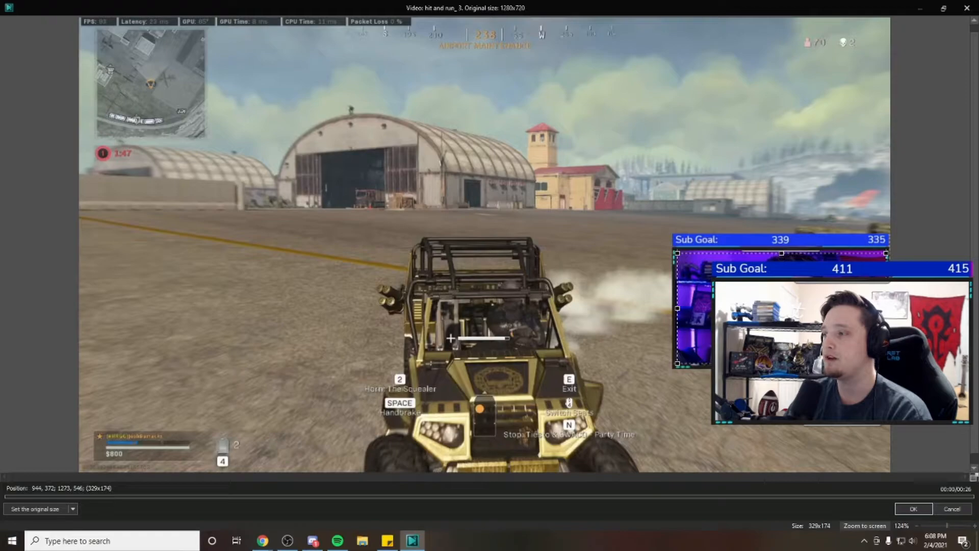
click(913, 510)
Shrink the webcam clip to about 588 x 1372 and place it above the gameplay, against the scene's right edge, at about 492, -324
drag(396, 132, 427, 140)
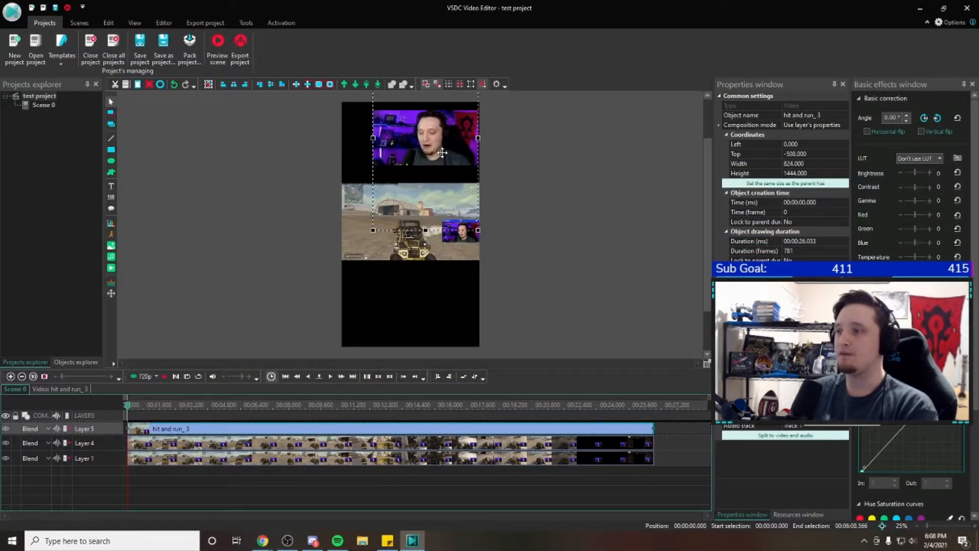
drag(371, 233, 411, 220)
drag(445, 138, 446, 145)
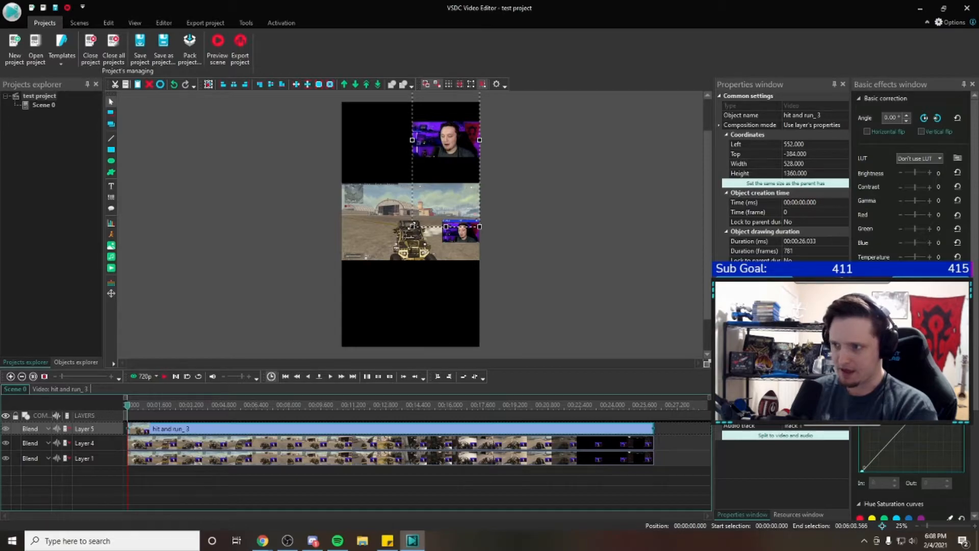
drag(412, 227, 404, 228)
click(597, 155)
click(450, 145)
drag(450, 145, 451, 153)
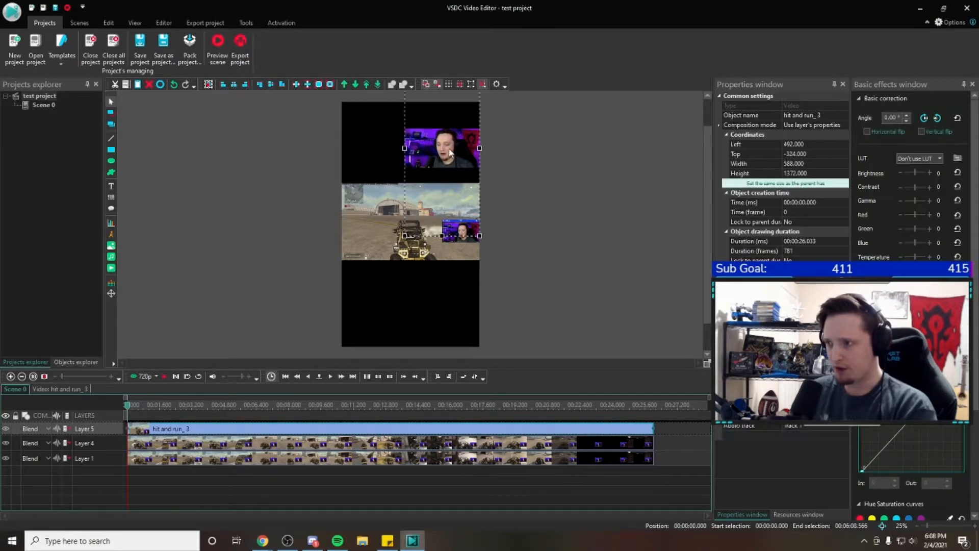
click(503, 238)
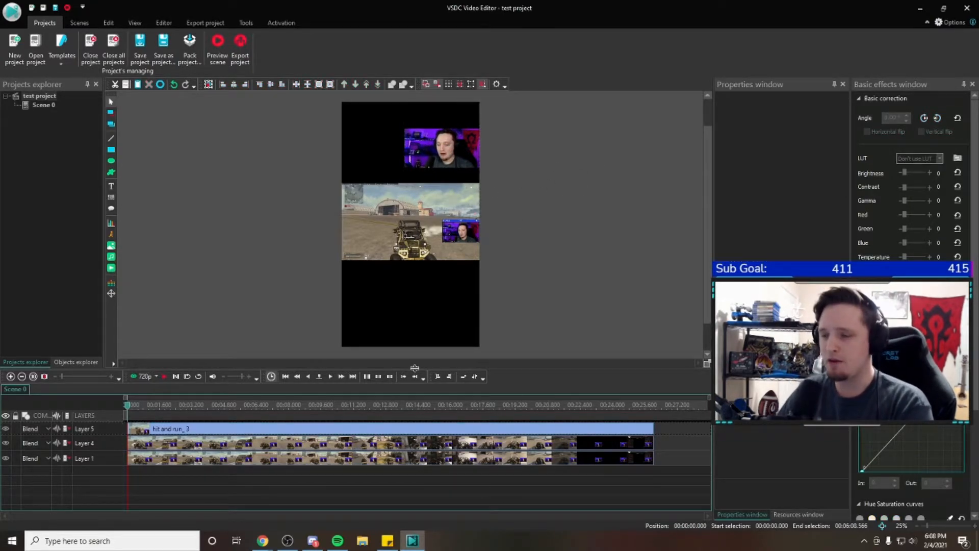
Enlarge the Layer 4 clip to about 3252 x 2296 so the gameplay extends past both sides of the scene
click(291, 444)
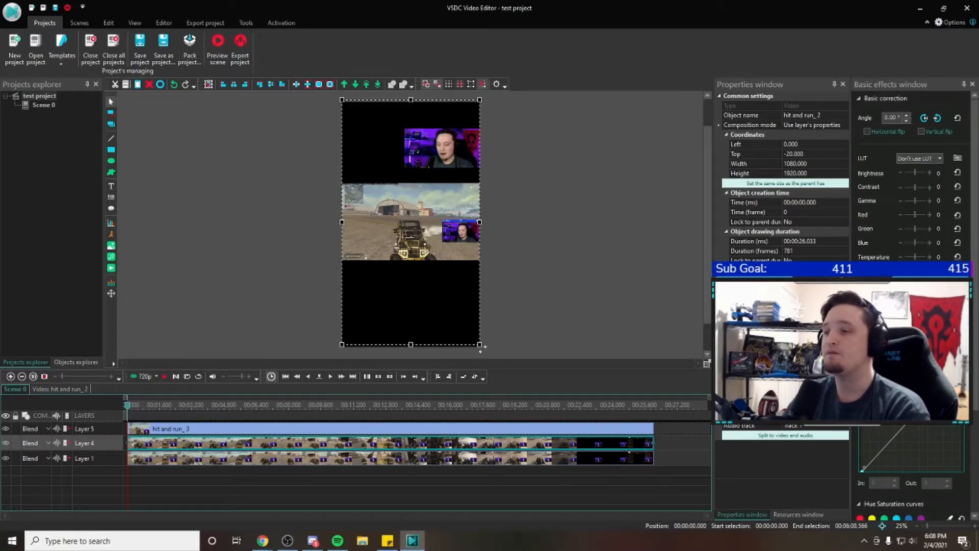
drag(480, 344, 713, 359)
drag(647, 338, 430, 326)
drag(503, 351, 540, 337)
drag(706, 327, 704, 296)
drag(453, 326, 509, 326)
drag(706, 308, 707, 326)
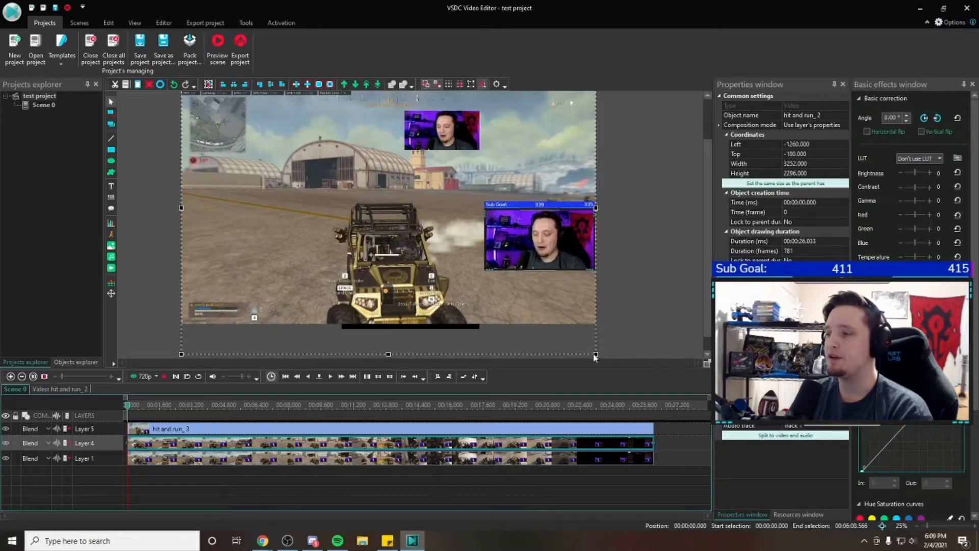
Adjust the Layer 4 clip's size to about 3212 x 2264, with its top coordinate at about -192
drag(596, 353, 583, 348)
drag(706, 326, 706, 309)
mouse_move(705, 268)
mouse_down()
mouse_move(705, 278)
mouse_move(704, 259)
mouse_up()
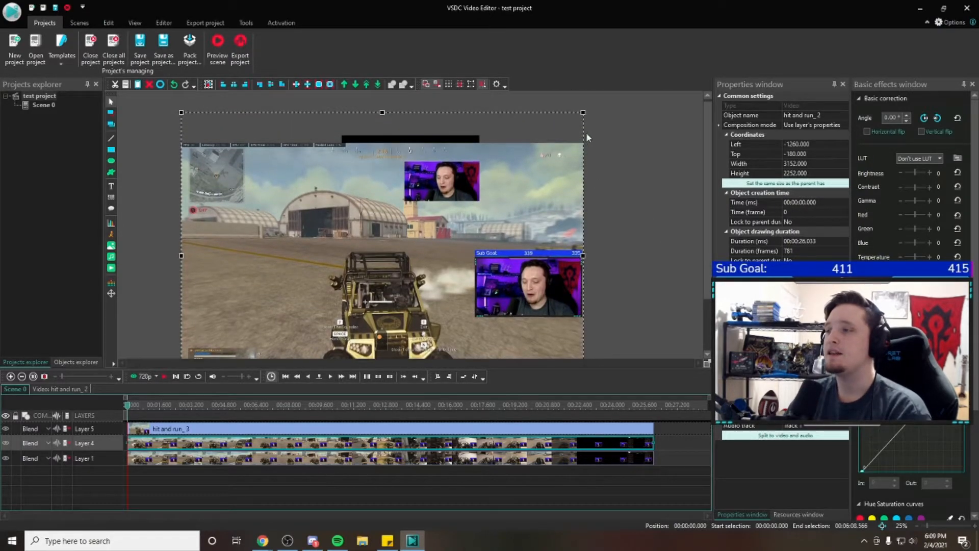
drag(584, 109, 571, 131)
scroll(706, 249, down, 1)
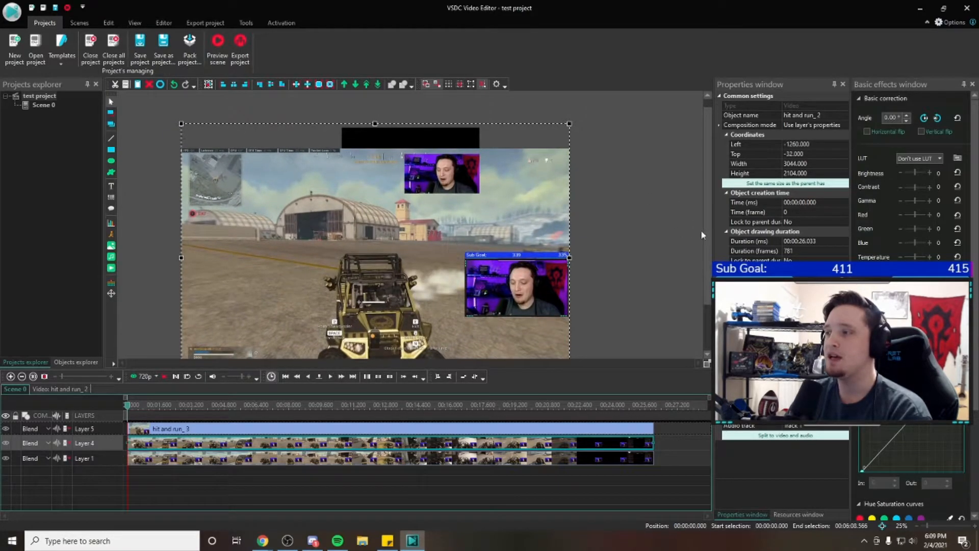
scroll(705, 247, down, 3)
drag(569, 95, 580, 113)
mouse_move(707, 194)
mouse_down()
mouse_move(711, 231)
mouse_move(709, 186)
mouse_up()
drag(581, 112, 591, 111)
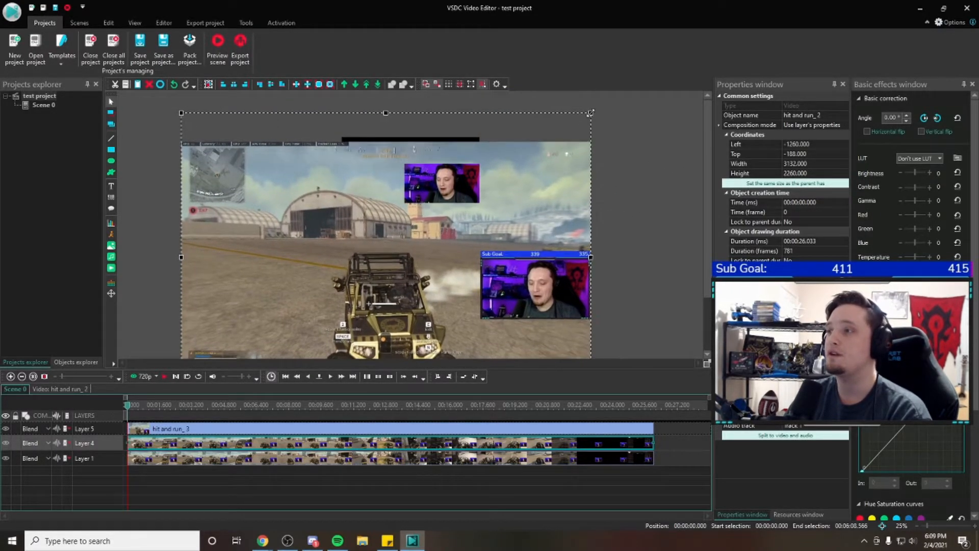
drag(708, 182, 712, 204)
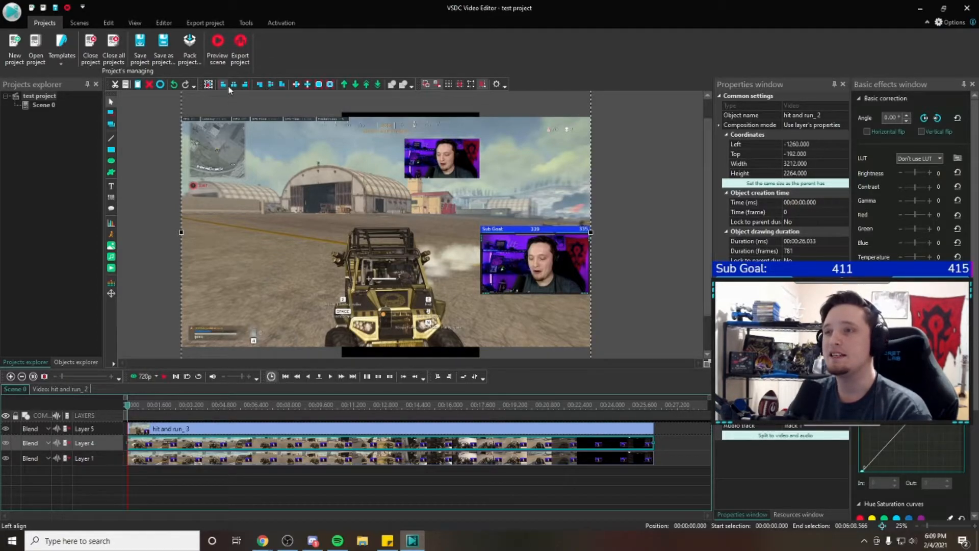
Centre the Layer 4 clip vertically and horizontally in the scene
click(271, 84)
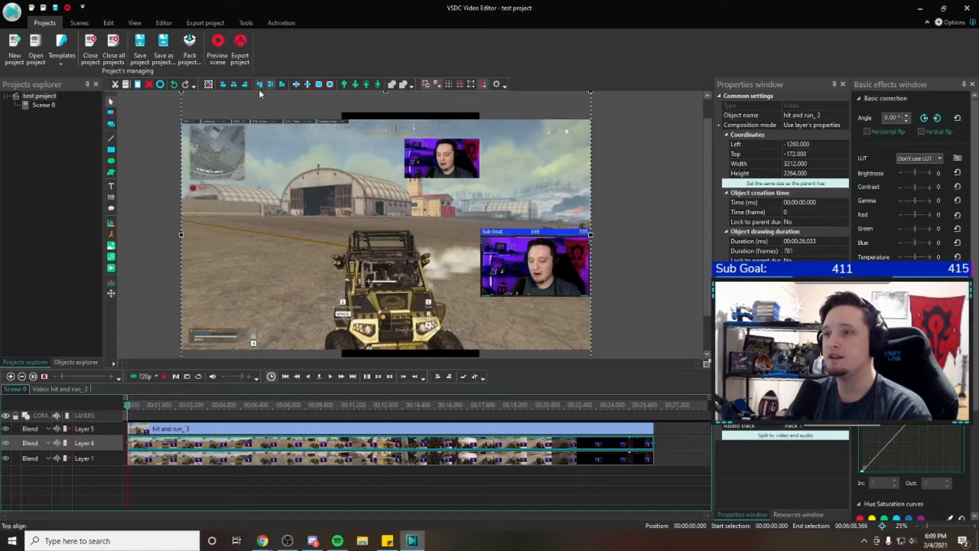
click(233, 85)
mouse_move(706, 250)
mouse_down()
mouse_move(705, 270)
mouse_move(705, 240)
mouse_up()
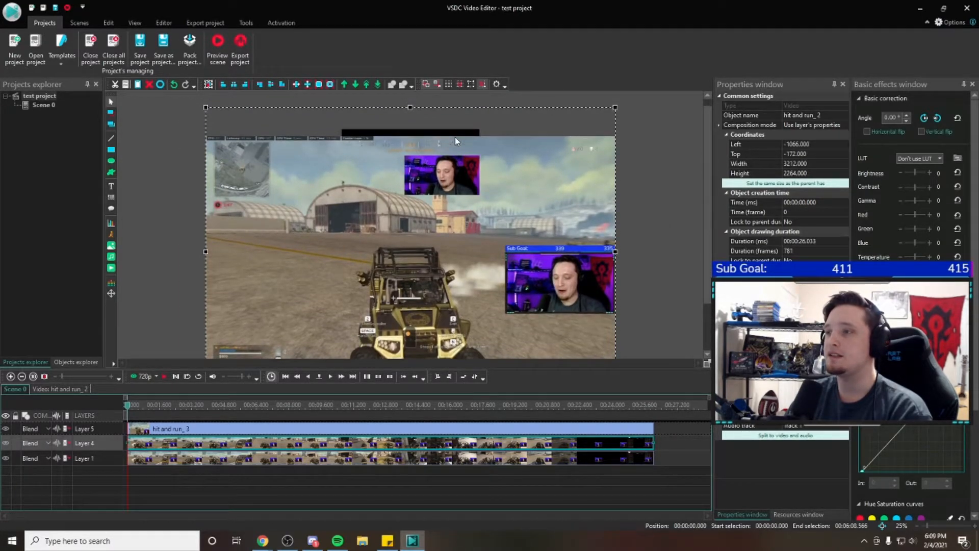
scroll(621, 286, down, 2)
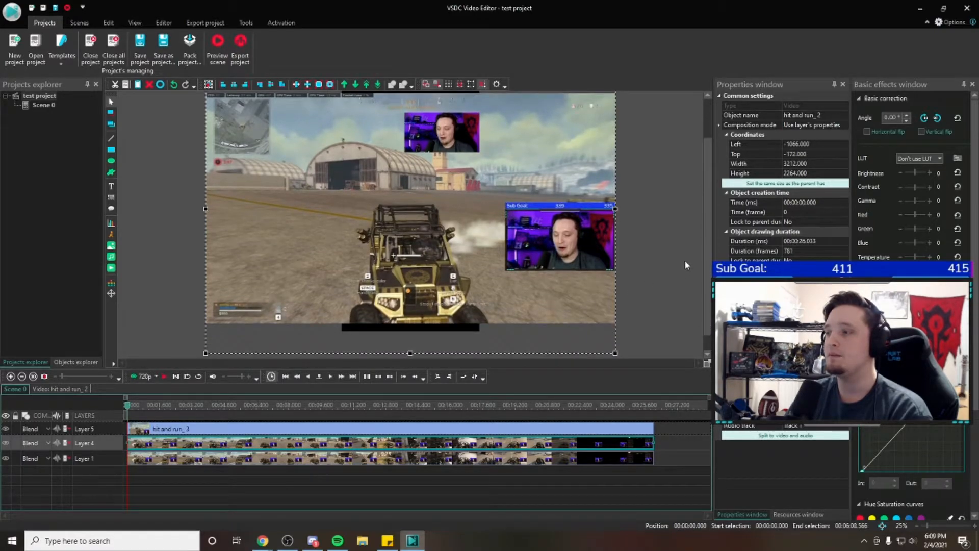
scroll(684, 265, up, 2)
Reduce the Layer 4 clip to about 3074 x 2208 and centre it vertically in the scene again
drag(614, 108, 606, 116)
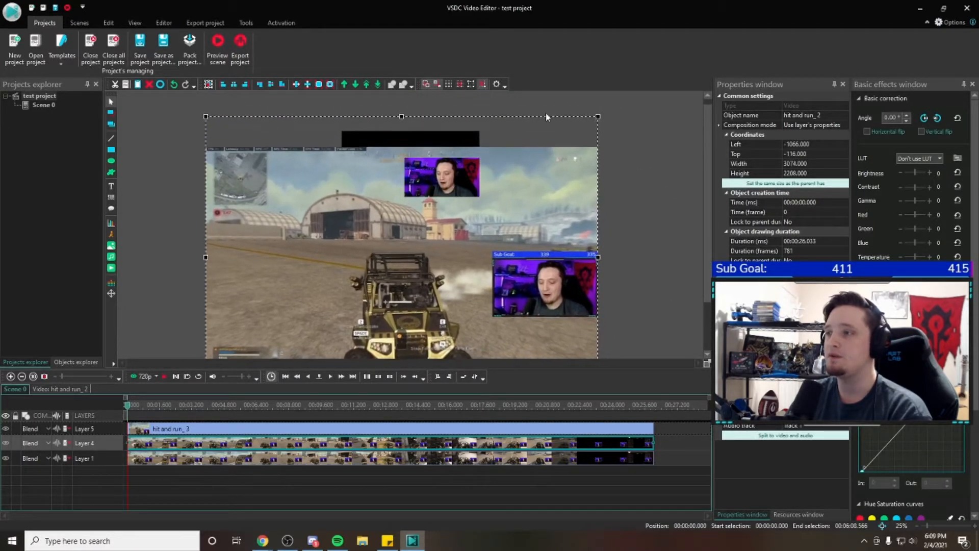
click(275, 87)
scroll(704, 225, down, 2)
scroll(705, 244, up, 1)
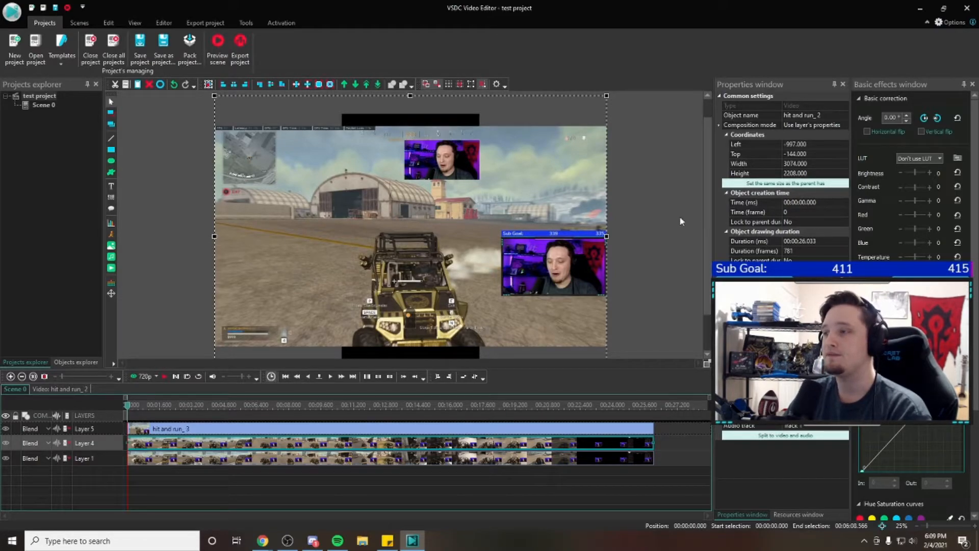
scroll(689, 214, up, 1)
scroll(711, 243, down, 2)
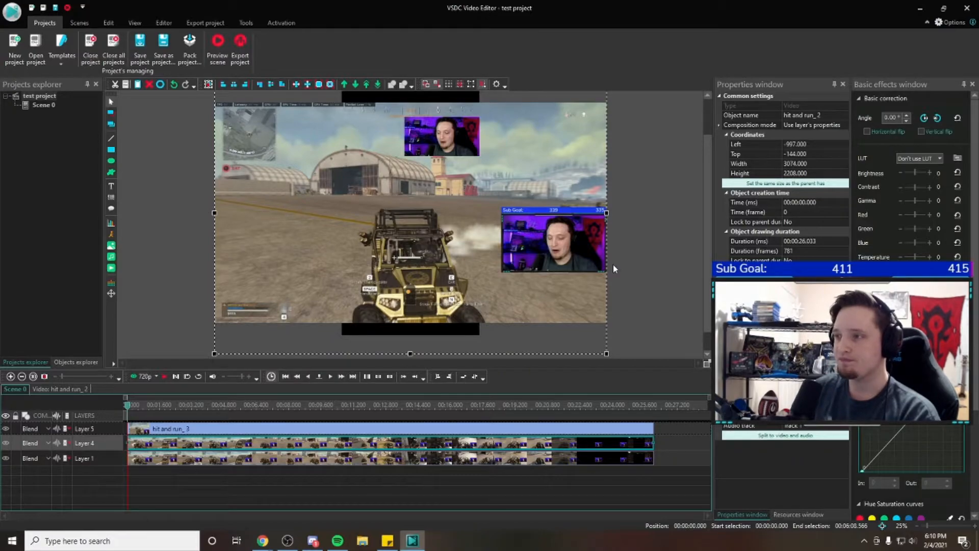
Change the Layer 1 clip's Stretch video setting so its picture fills the whole 1080 x 1920 frame
click(375, 462)
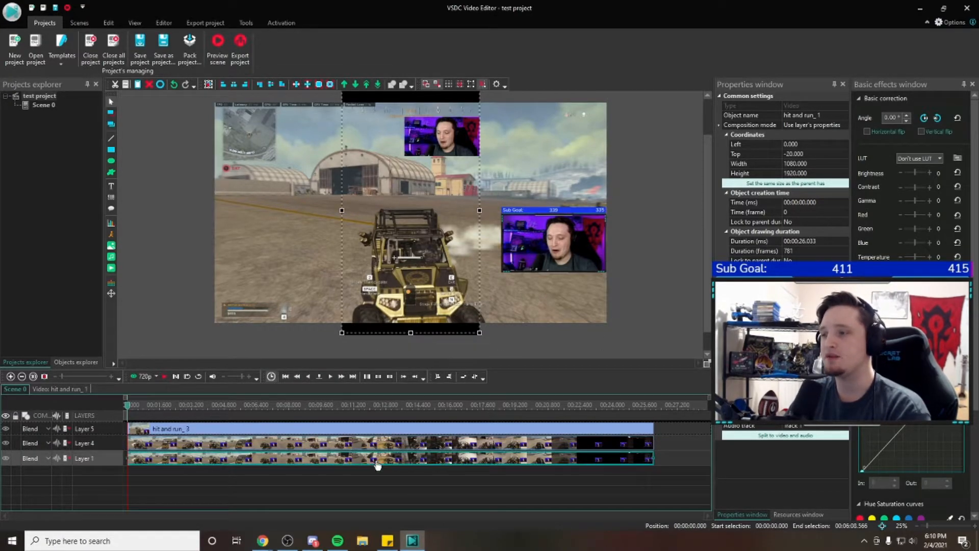
scroll(707, 229, down, 2)
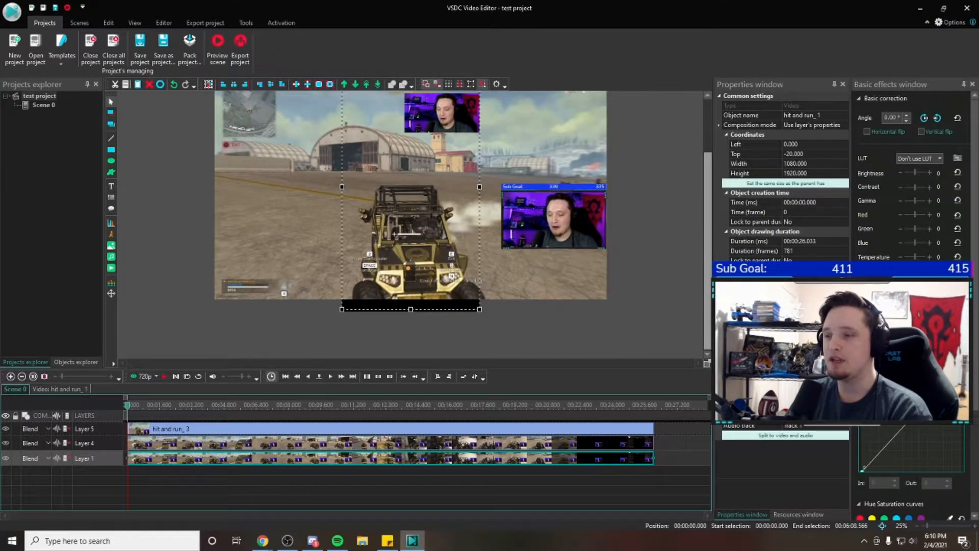
scroll(707, 229, up, 1)
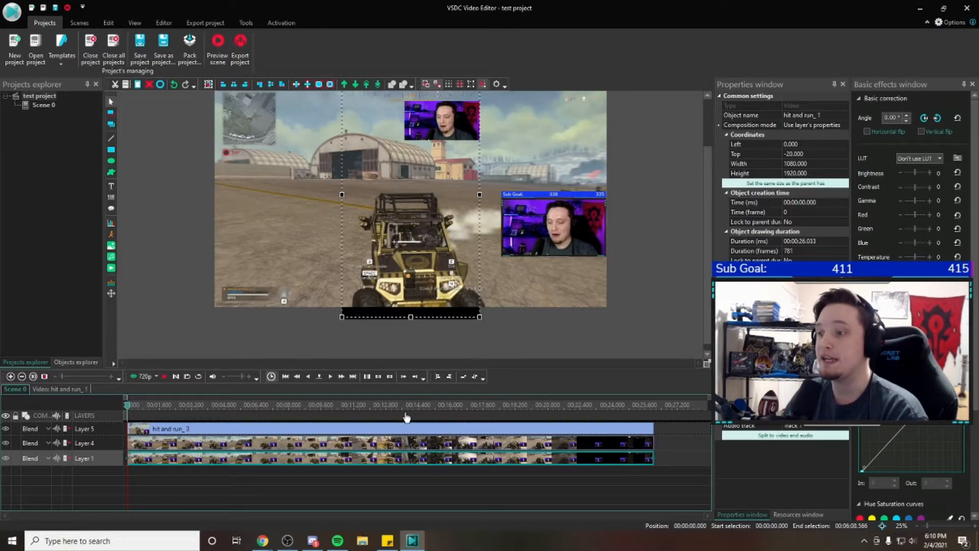
scroll(707, 229, down, 1)
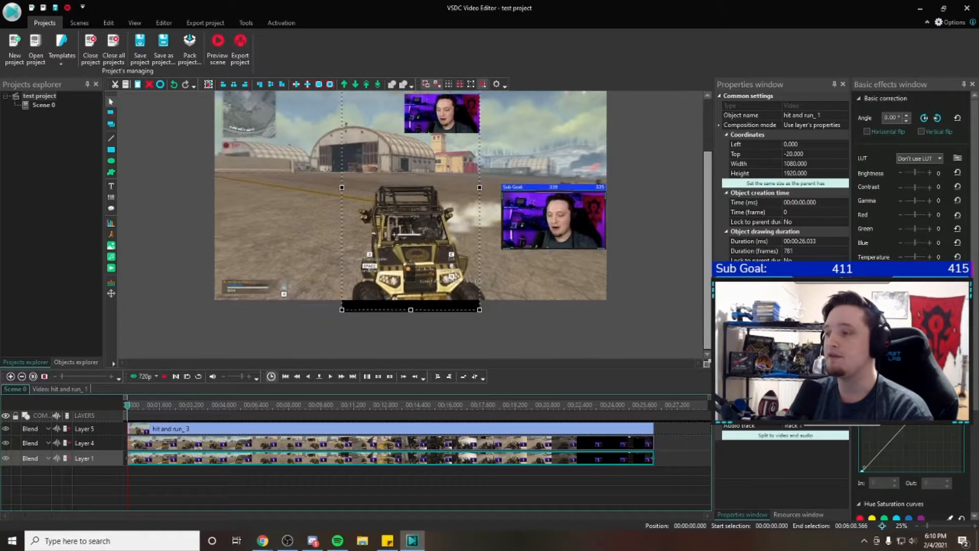
click(347, 430)
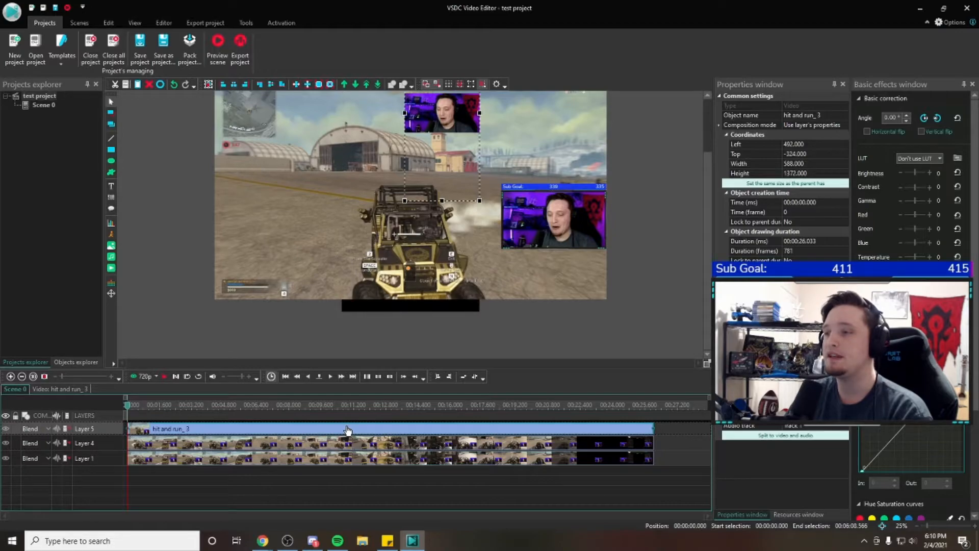
click(321, 460)
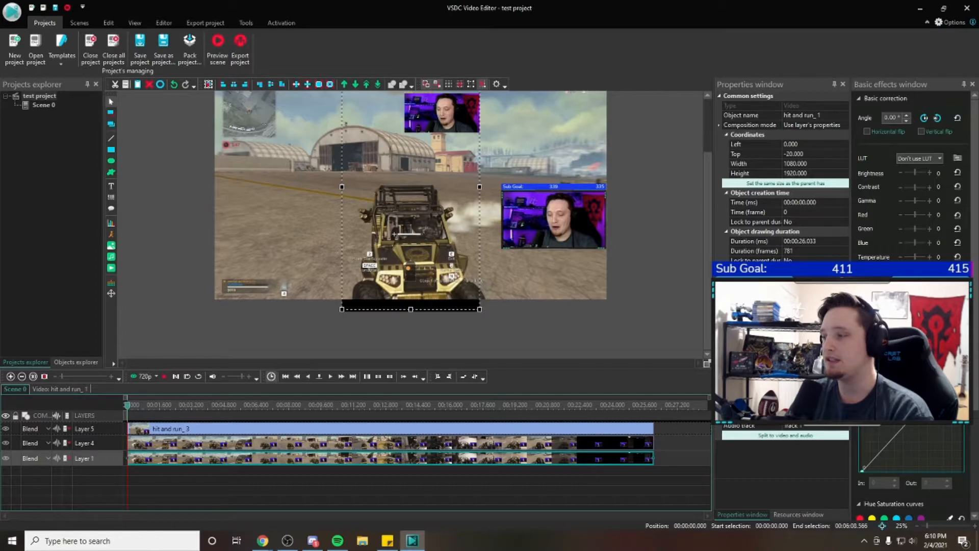
click(815, 332)
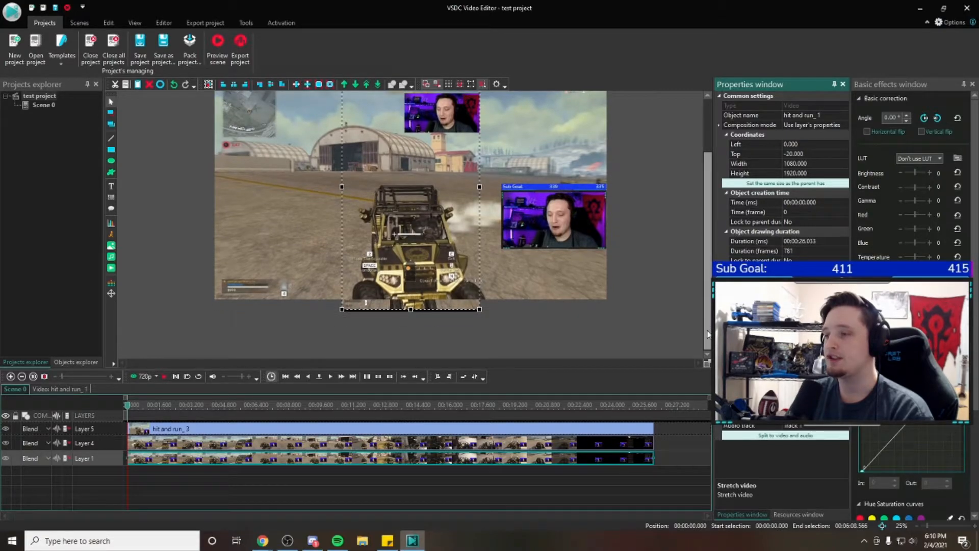
drag(707, 326, 709, 304)
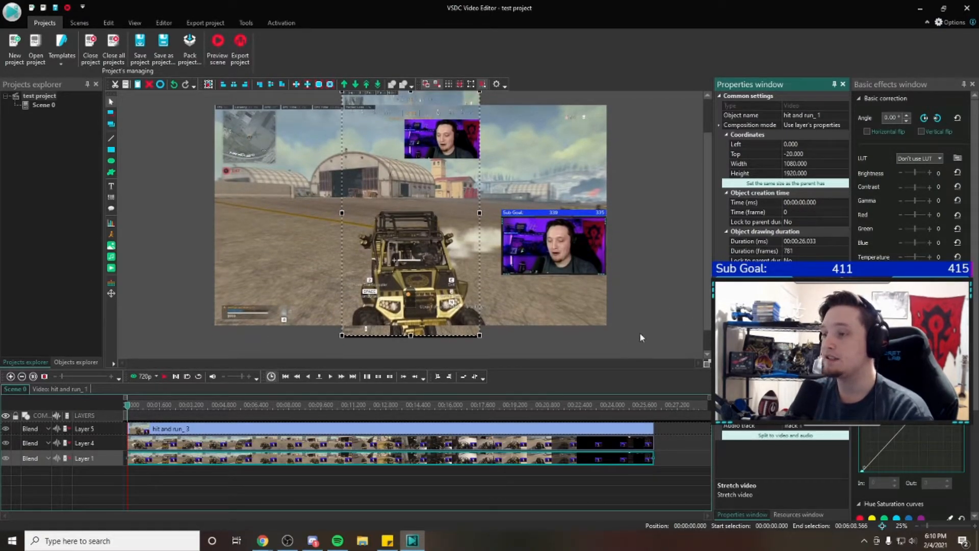
Move the Layer 4 clip aside and nudge the Layer 1 clip down to a top coordinate of about -4
click(506, 345)
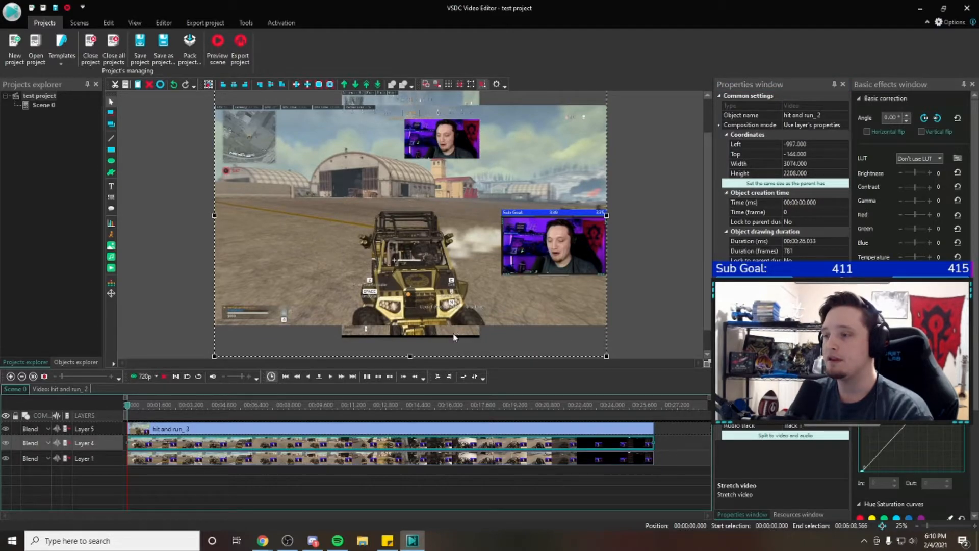
drag(707, 300, 705, 320)
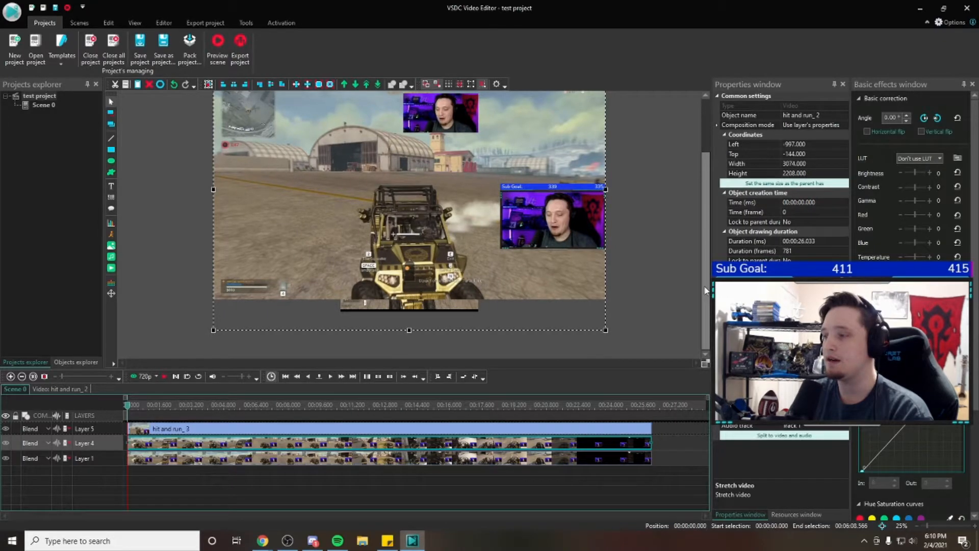
scroll(572, 193, up, 3)
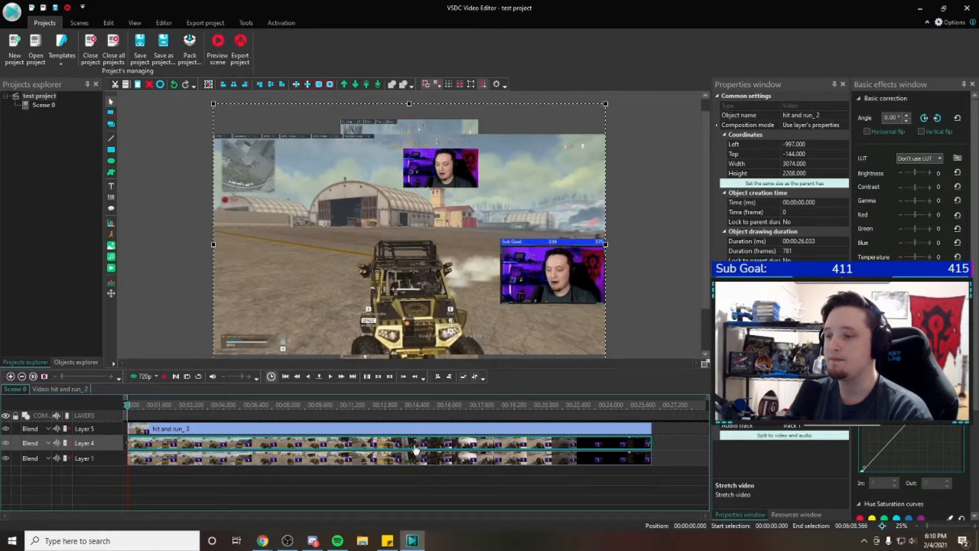
click(409, 459)
drag(709, 270, 706, 299)
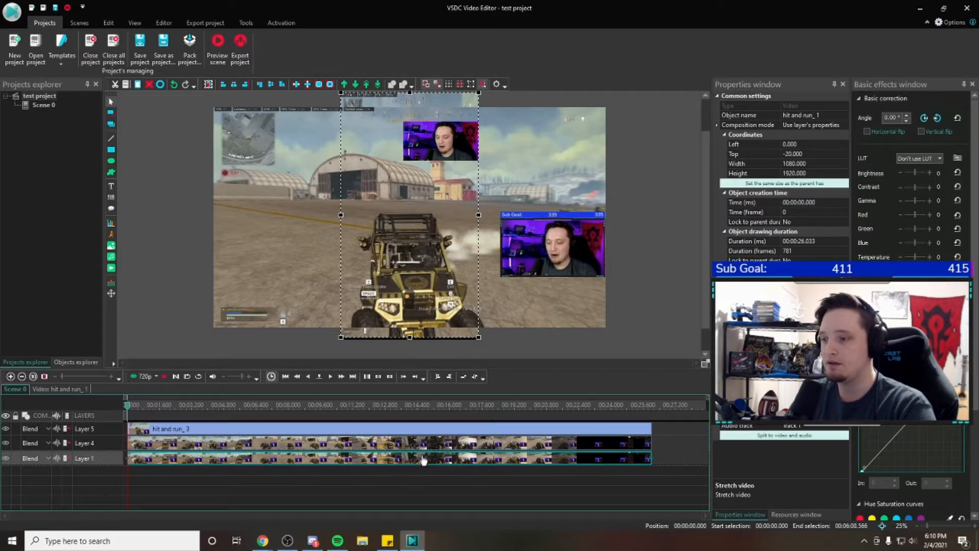
drag(472, 295, 578, 208)
drag(433, 311, 433, 313)
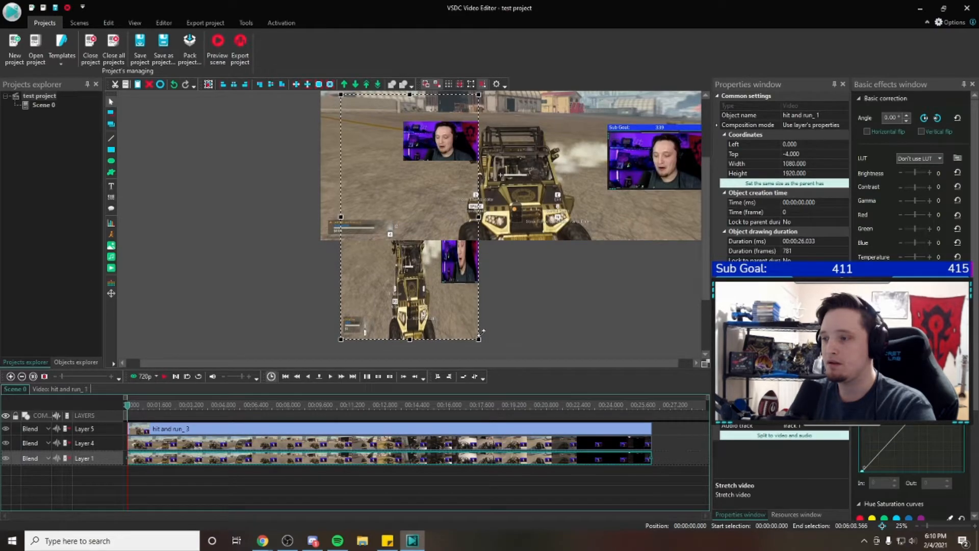
Return the displaced Layer 4 clip to the scene's centre, both vertically and horizontally
drag(705, 280, 705, 222)
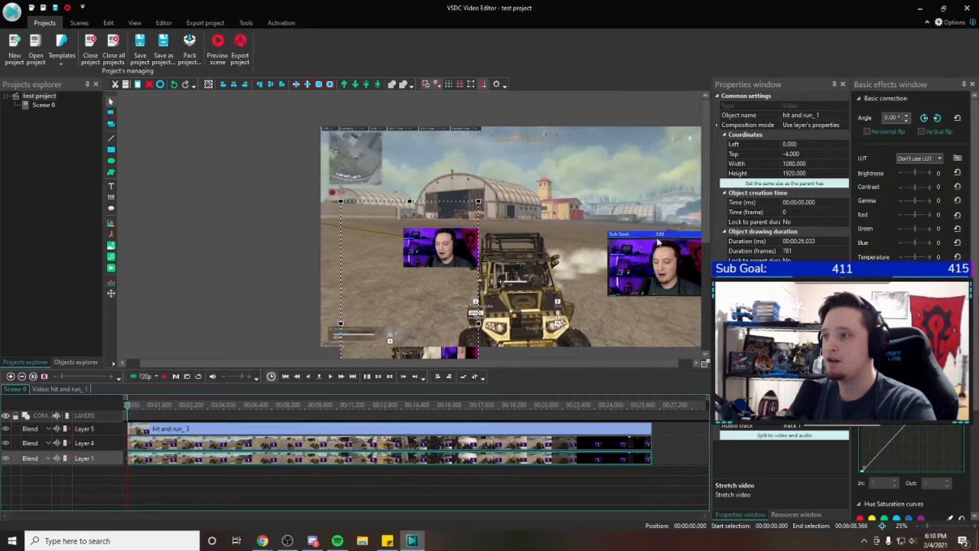
click(356, 167)
click(270, 84)
click(234, 84)
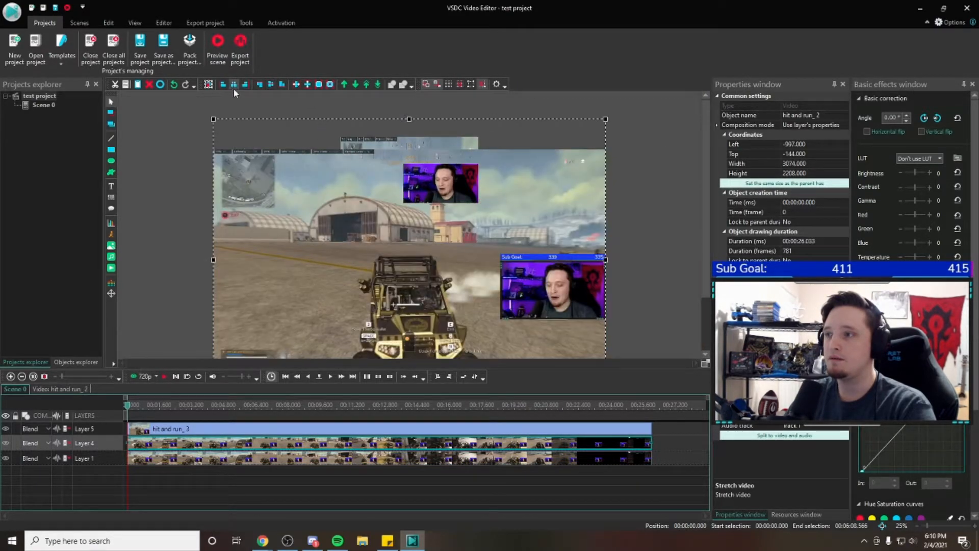
Move the Layer 4 clip aside to check the background clip, and centre it in the scene again
scroll(696, 207, down, 3)
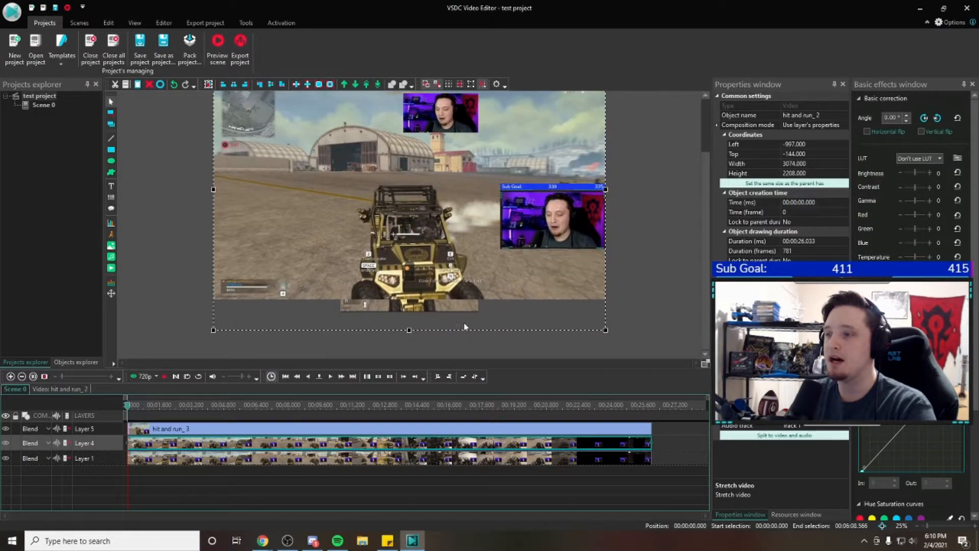
drag(706, 279, 705, 252)
drag(506, 238, 618, 183)
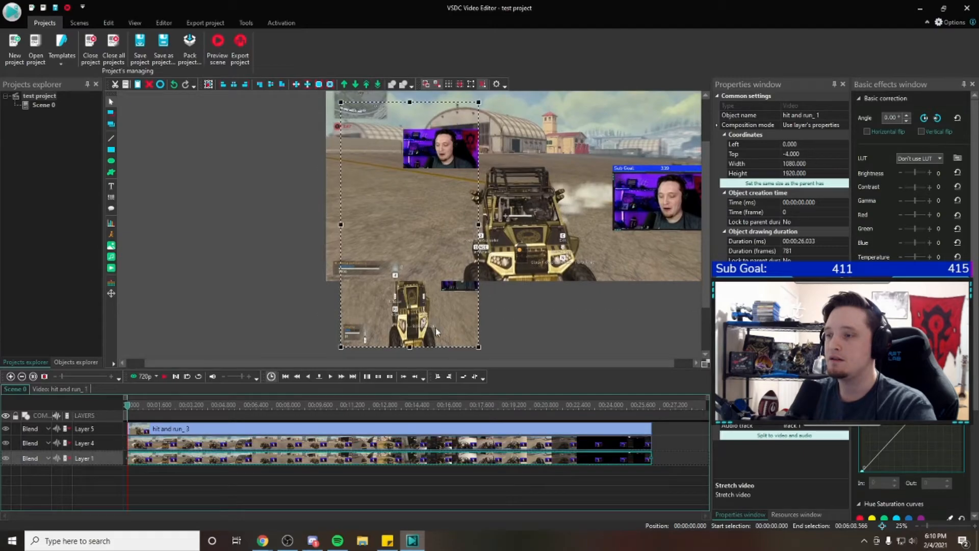
click(657, 327)
click(583, 260)
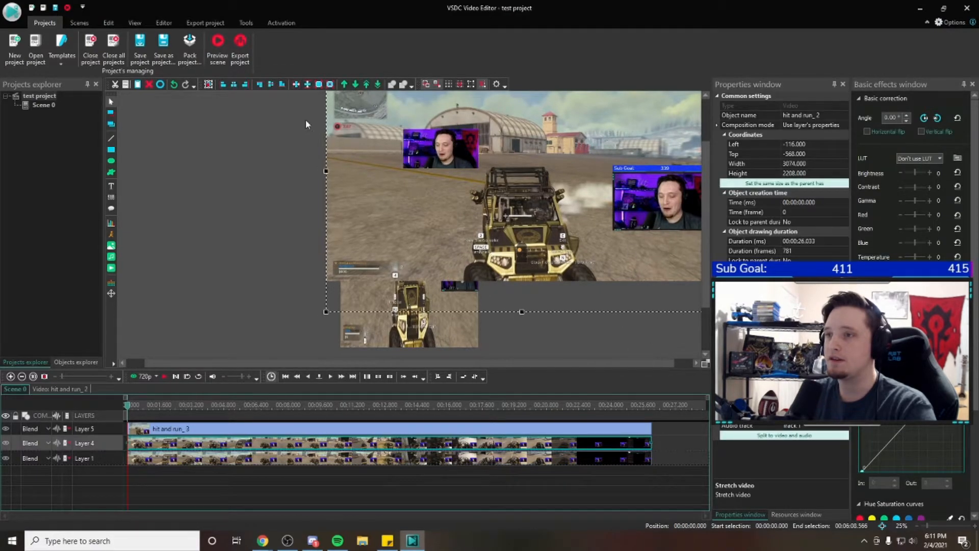
click(274, 85)
click(233, 85)
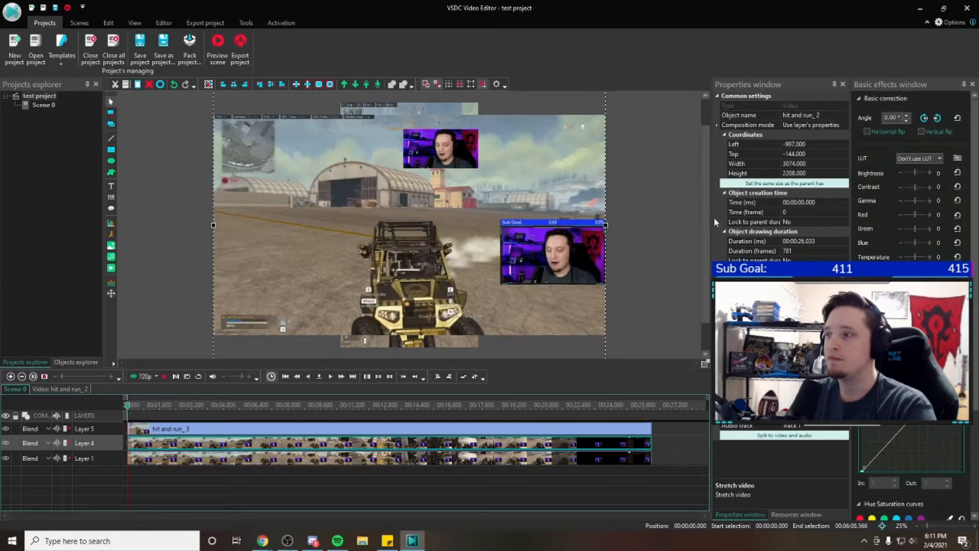
Move the webcam and Layer 4 clips aside to expose the stretched background, re-centre the Layer 4 clip and return the webcam to the scene's upper right
scroll(702, 211, up, 1)
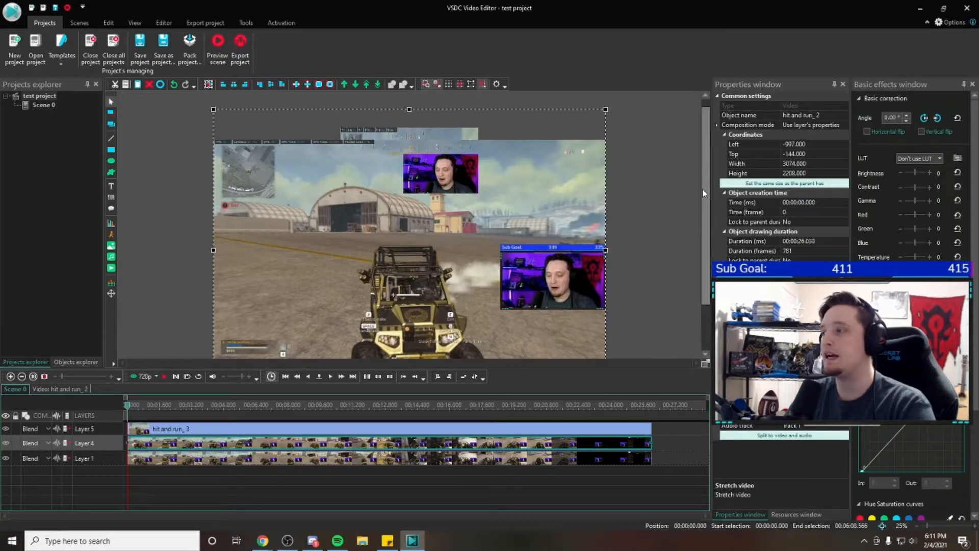
scroll(704, 224, down, 2)
drag(725, 255, 743, 216)
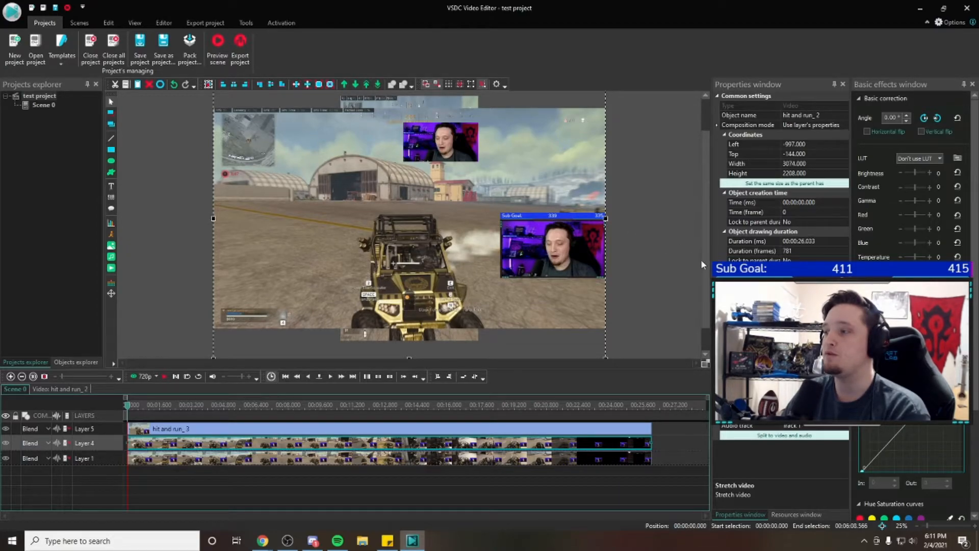
drag(706, 263, 707, 244)
drag(460, 231, 614, 152)
drag(421, 256, 815, 139)
mouse_move(706, 271)
mouse_down()
mouse_move(706, 296)
mouse_move(706, 278)
mouse_up()
drag(702, 249, 252, 275)
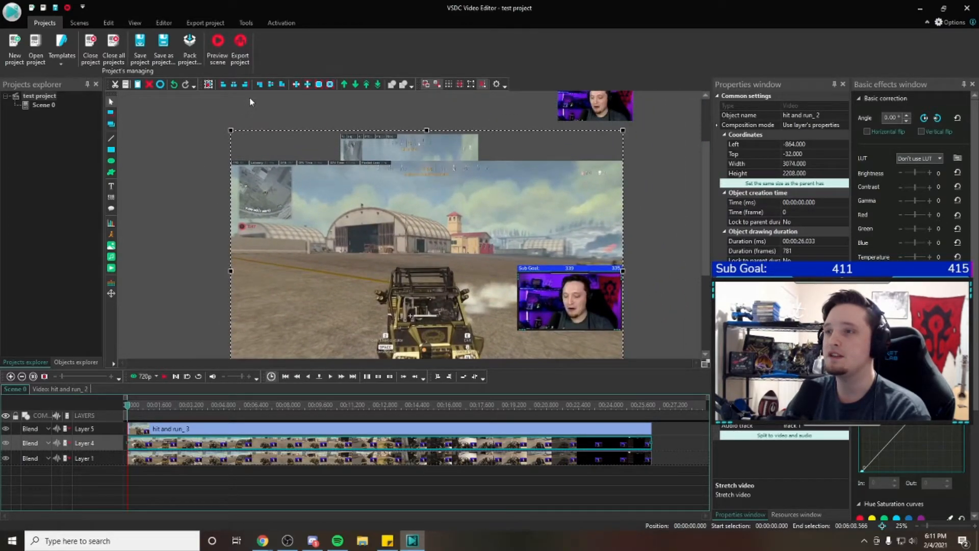
click(271, 84)
click(234, 84)
drag(618, 109, 464, 188)
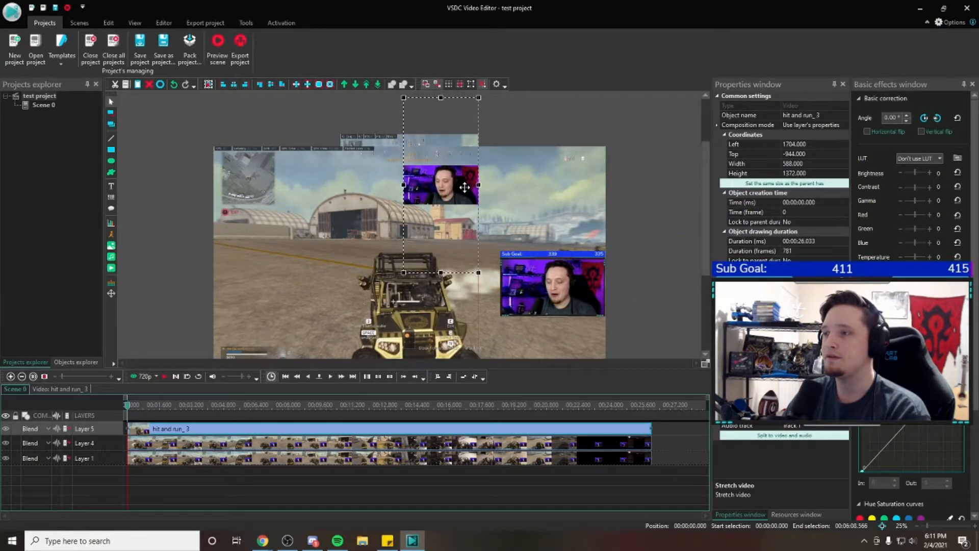
Apply a Gaussian blur effect to the Layer 1 background clip for the whole parent duration
drag(701, 213, 707, 267)
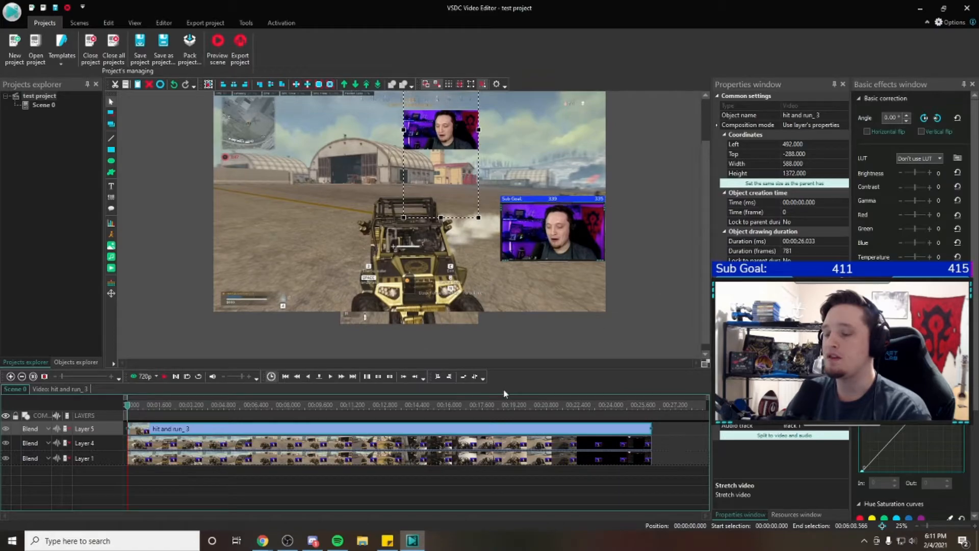
mouse_move(335, 465)
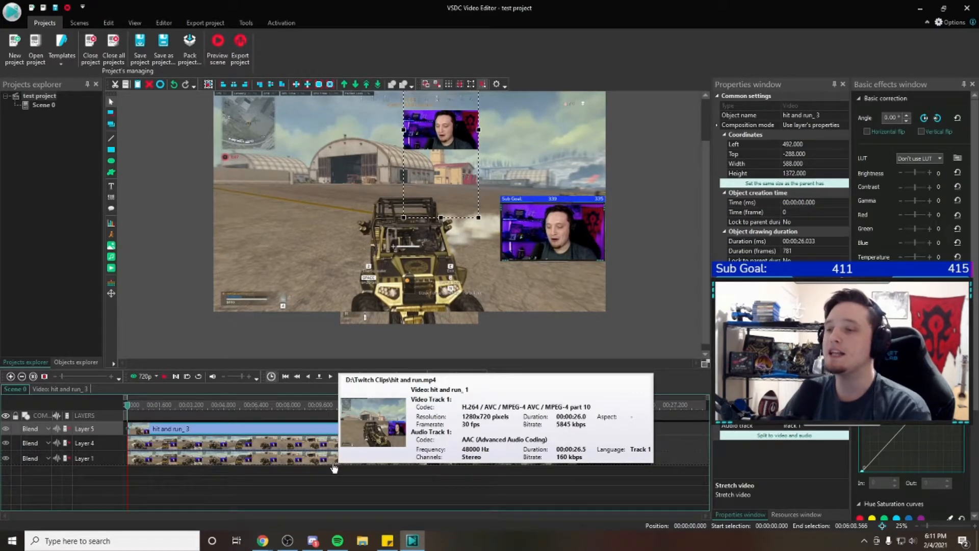
click(327, 459)
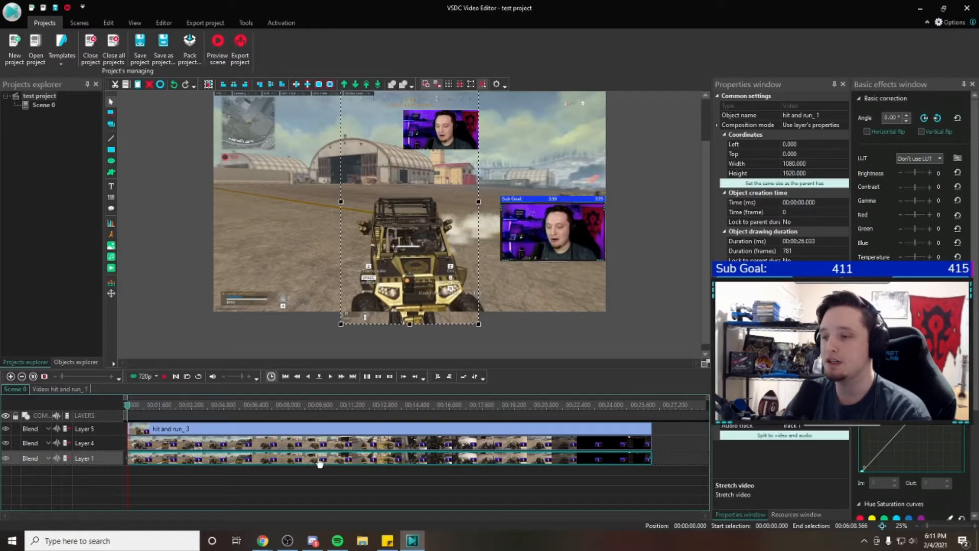
right_click(238, 461)
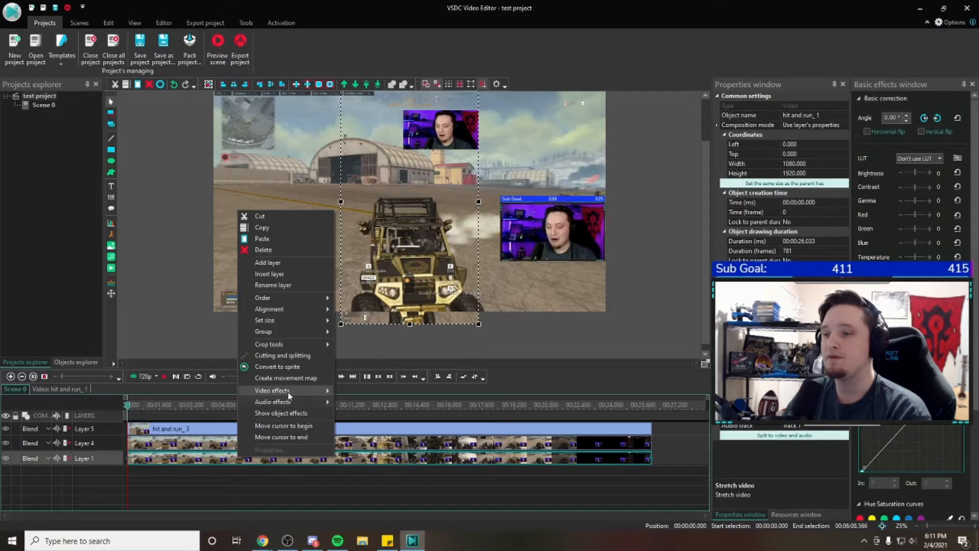
mouse_move(289, 396)
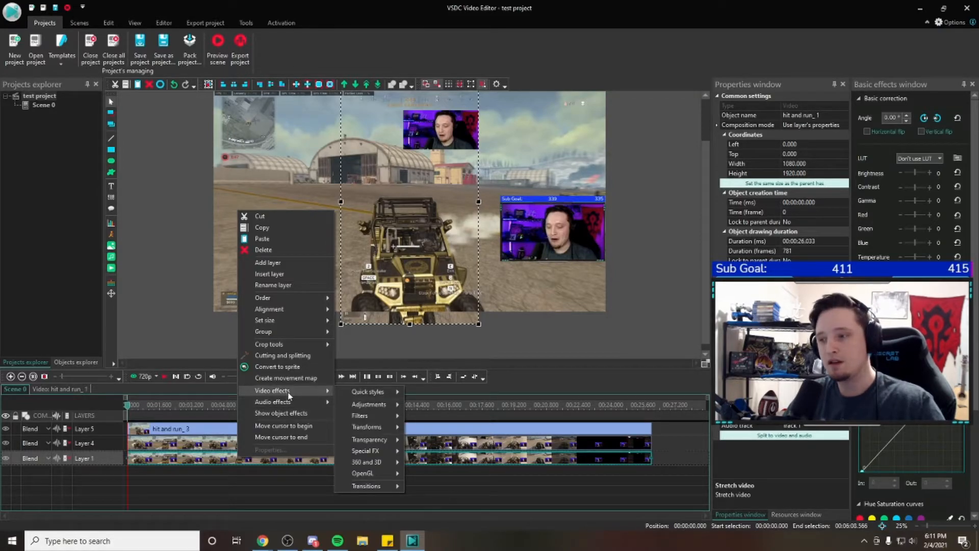
mouse_move(373, 414)
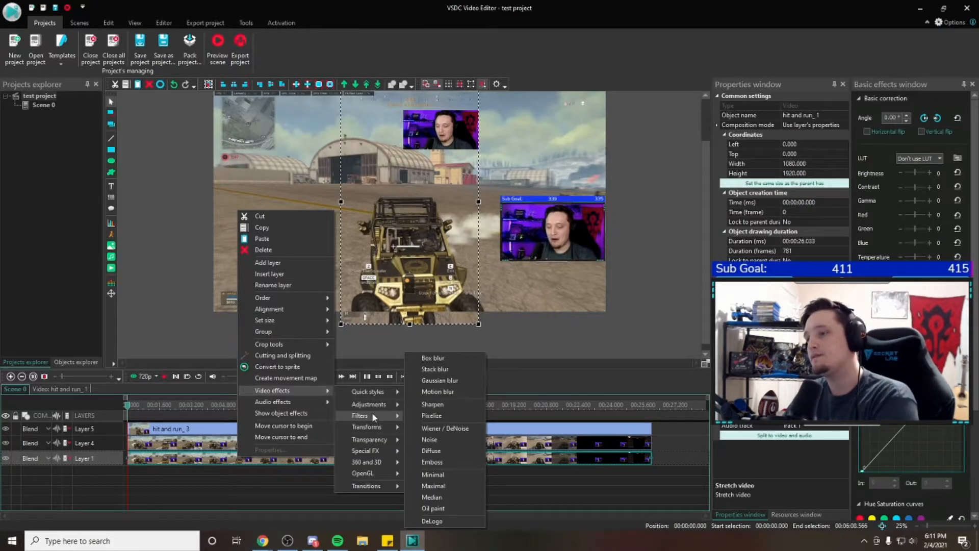
click(444, 383)
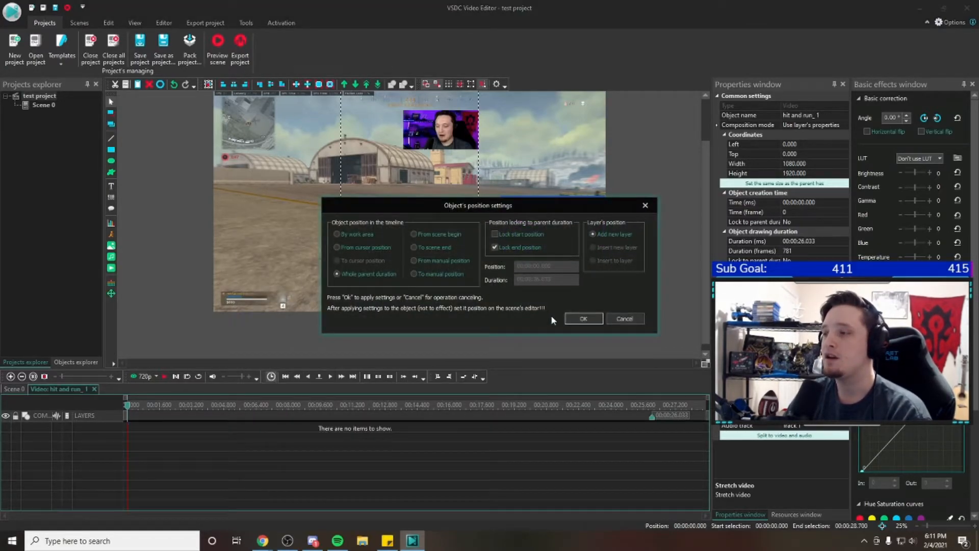
click(584, 319)
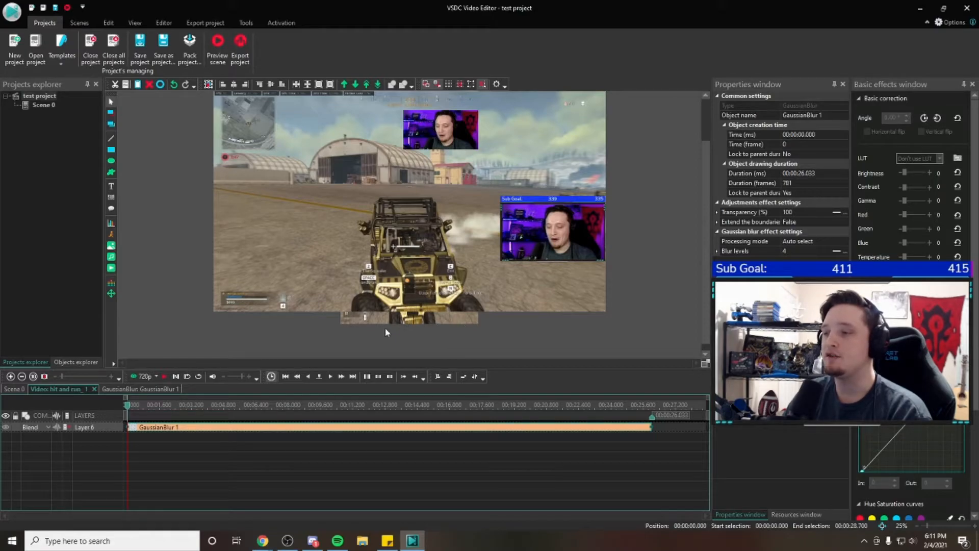
Reopen the Layer 1 clip's Gaussian blur effect and set its blur levels to 100
click(23, 389)
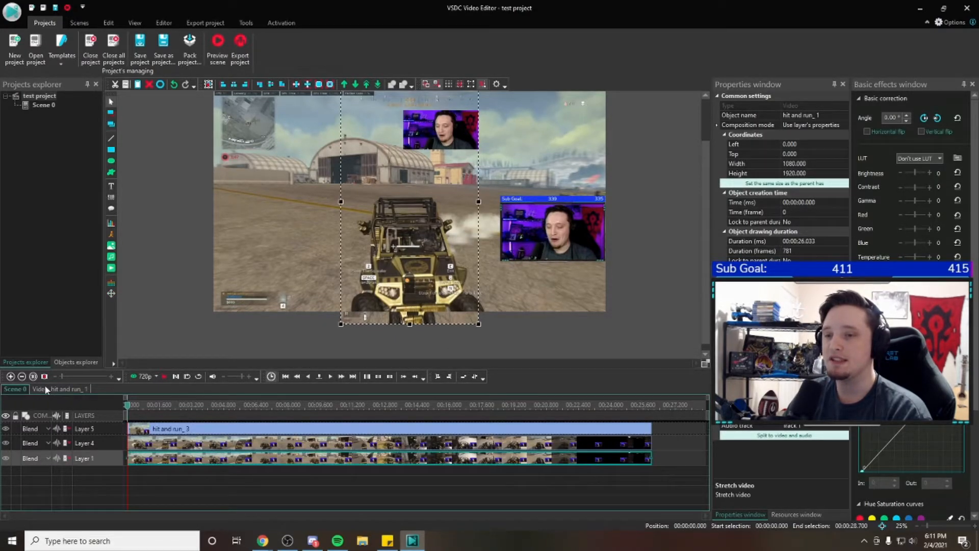
double_click(173, 456)
click(193, 428)
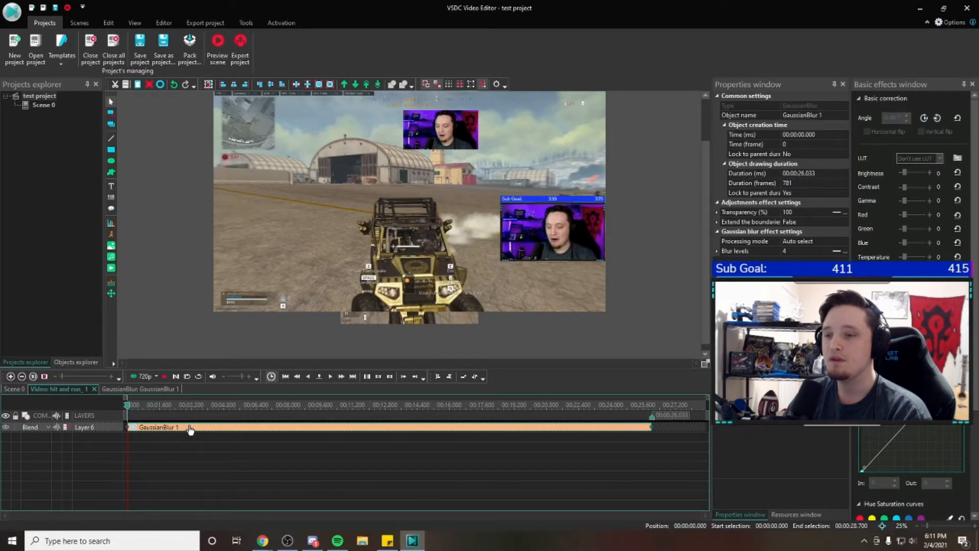
click(807, 251)
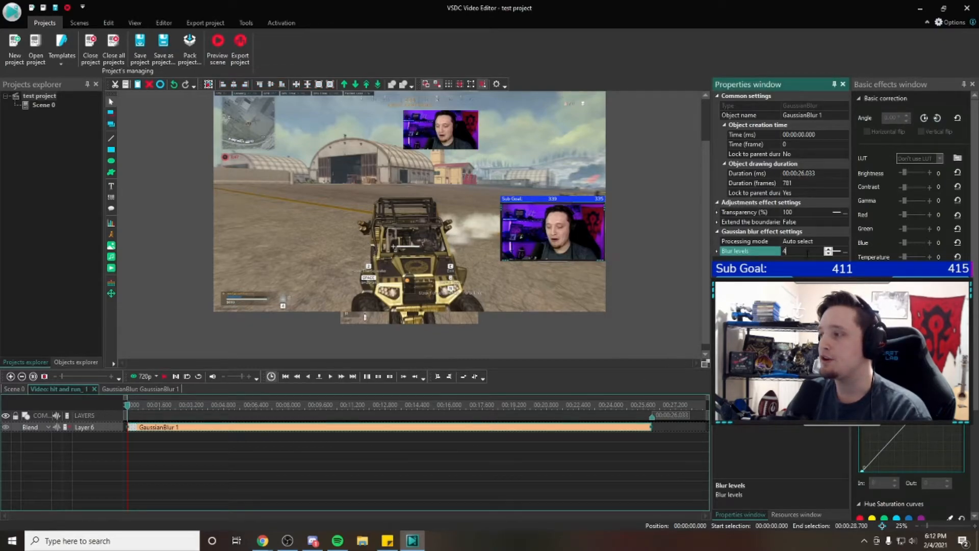
click(770, 252)
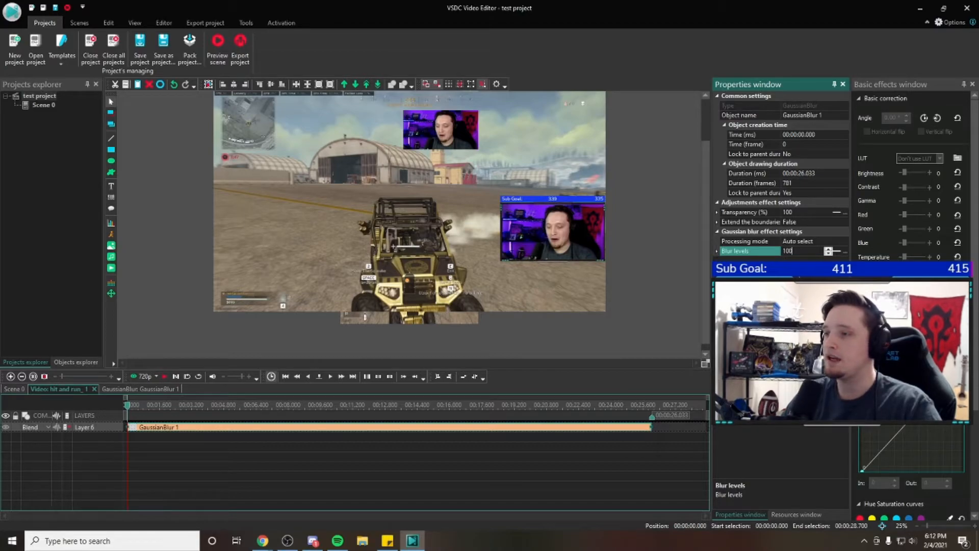
mouse_move(706, 312)
mouse_down()
mouse_move(706, 274)
mouse_move(706, 303)
mouse_up()
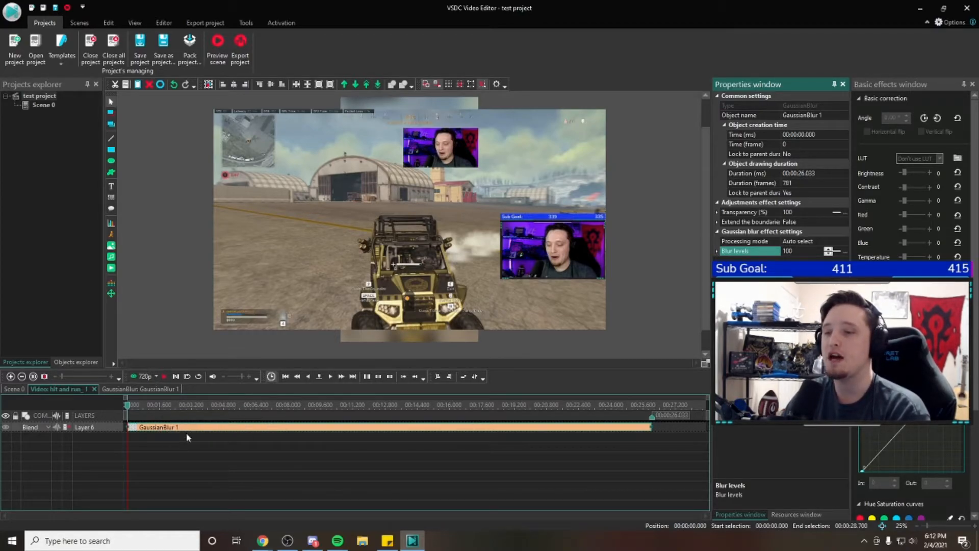
Inspect the effects lists of the Layer 4, Layer 5 and Layer 1 clips, and return to the scene with nothing selected
click(21, 389)
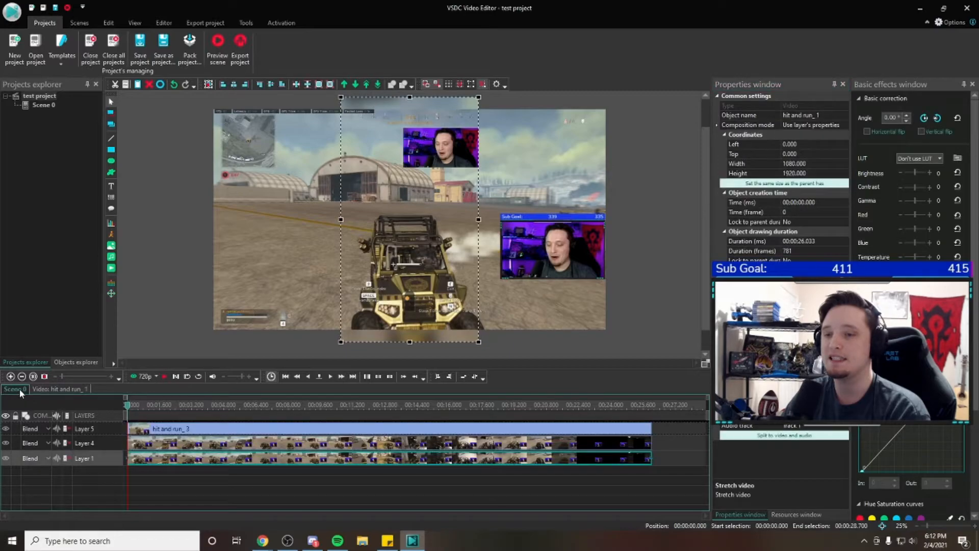
click(167, 446)
double_click(168, 447)
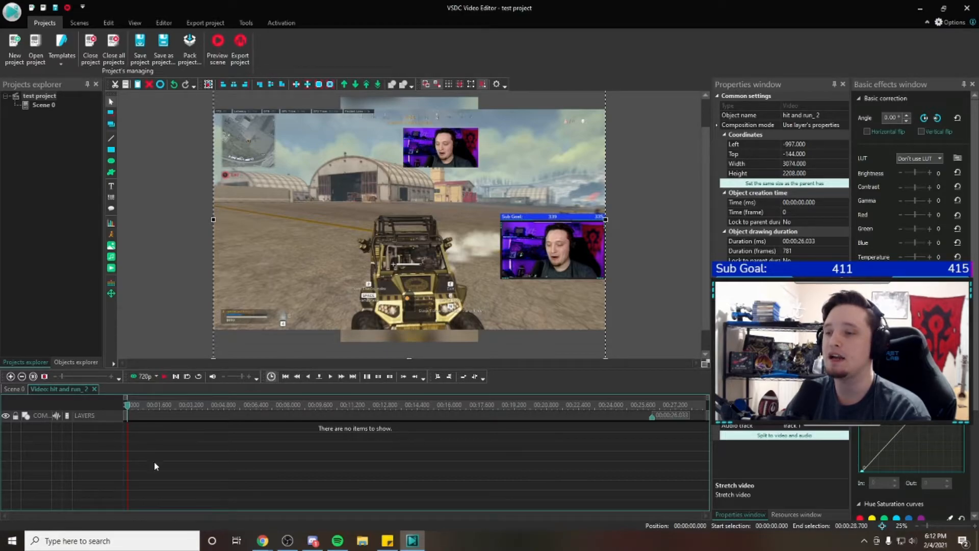
click(14, 388)
double_click(182, 430)
click(8, 388)
double_click(181, 459)
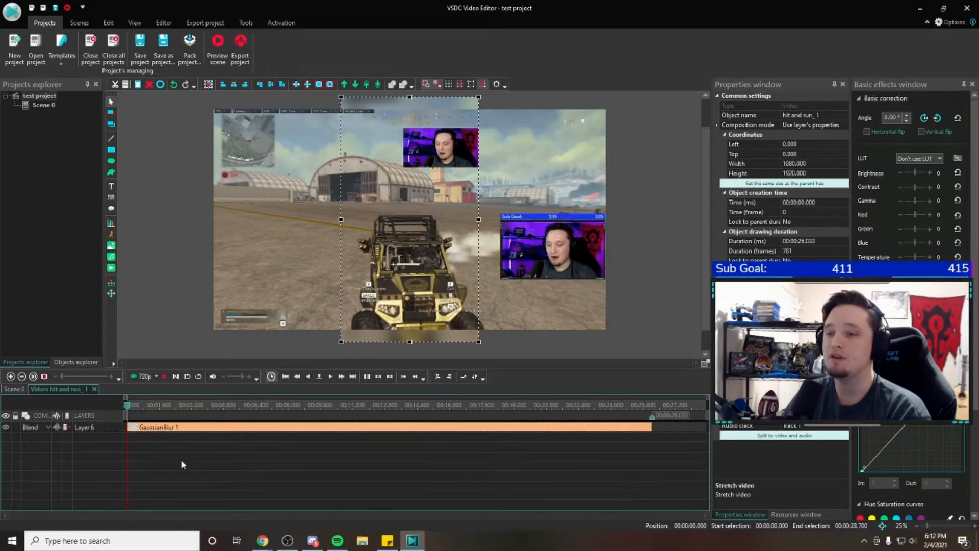
click(11, 389)
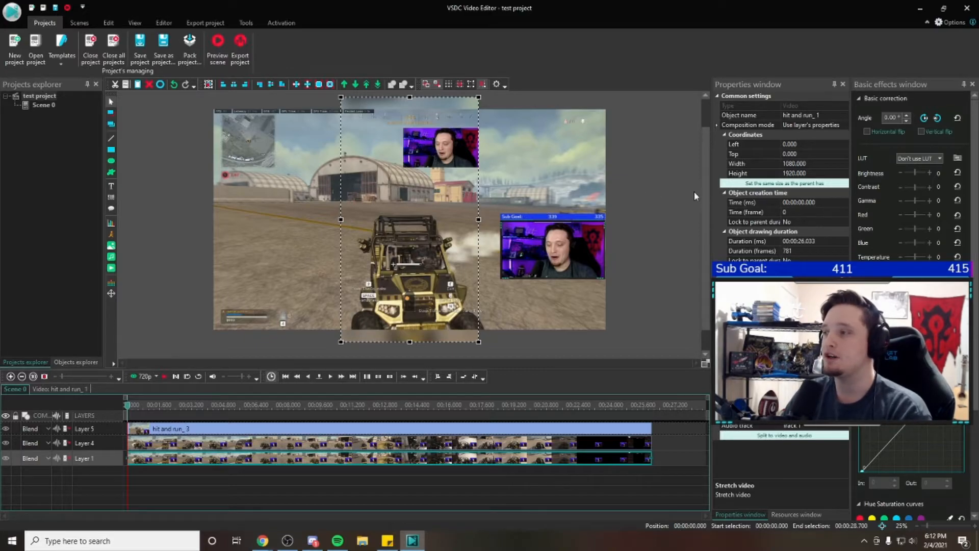
click(701, 203)
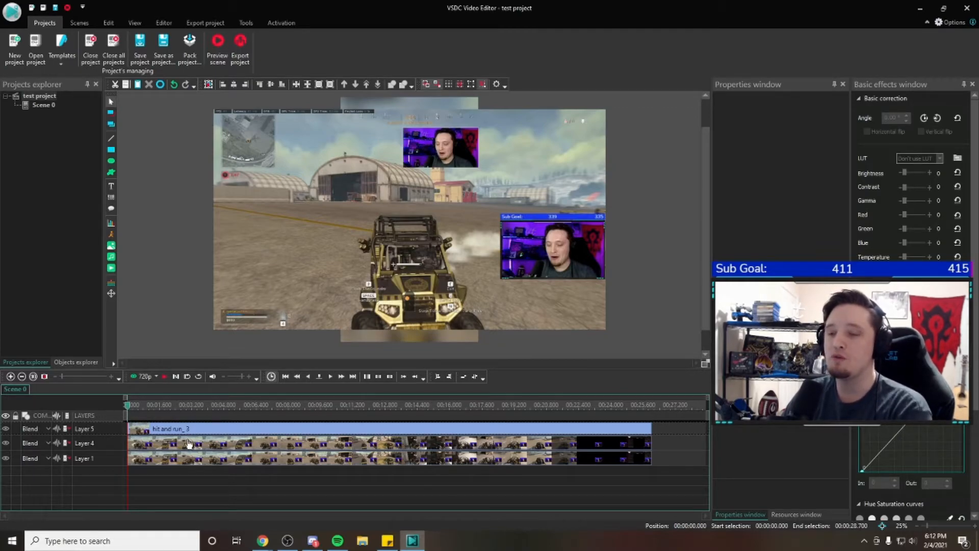
Select the Layer 1 clip, scrub the scene to about 8.5 seconds and return to the start
click(191, 463)
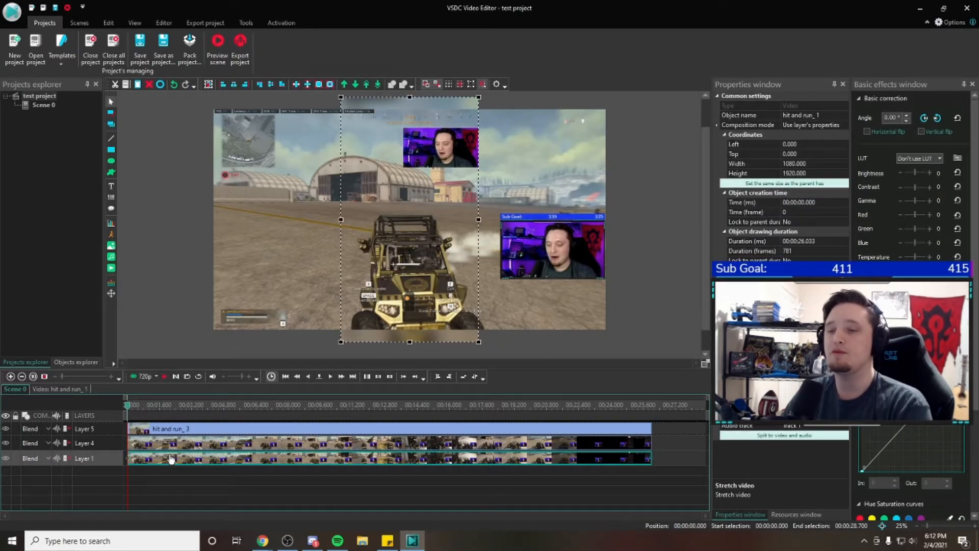
mouse_move(190, 452)
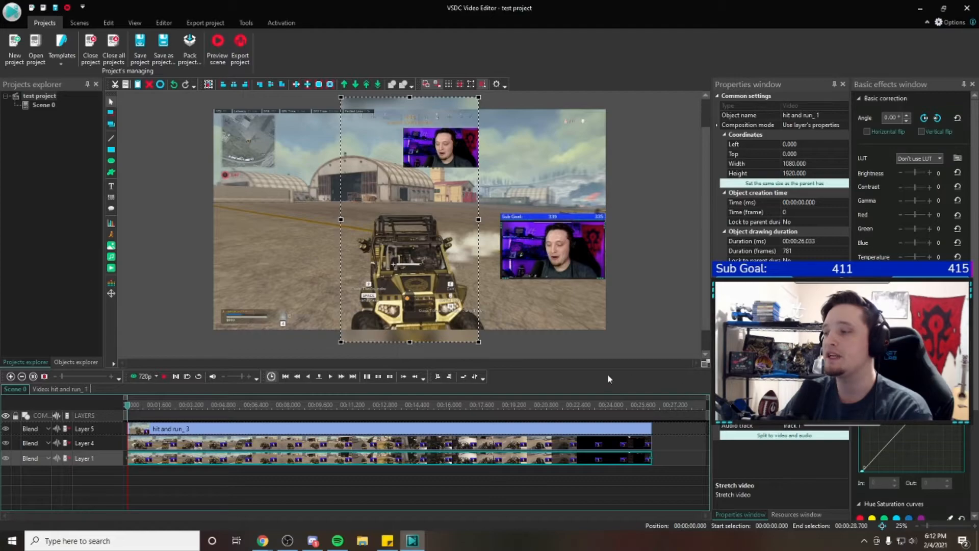
mouse_move(133, 407)
mouse_down()
mouse_move(480, 405)
mouse_move(128, 406)
mouse_up()
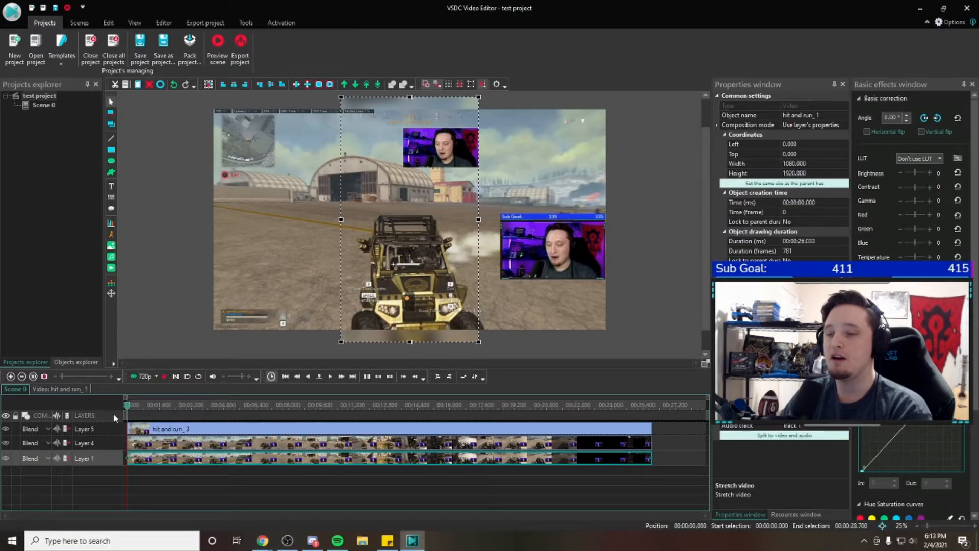
right_click(147, 460)
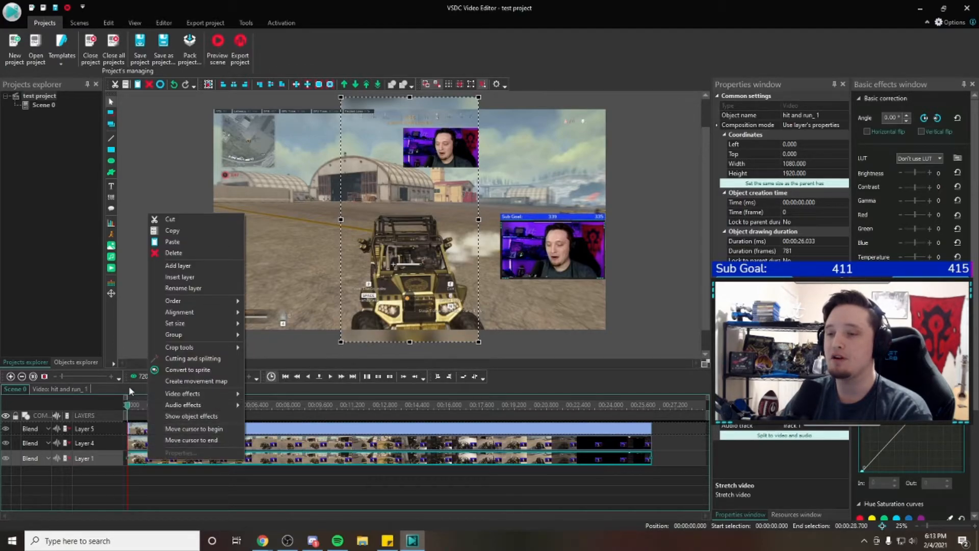
click(131, 407)
drag(130, 408, 300, 431)
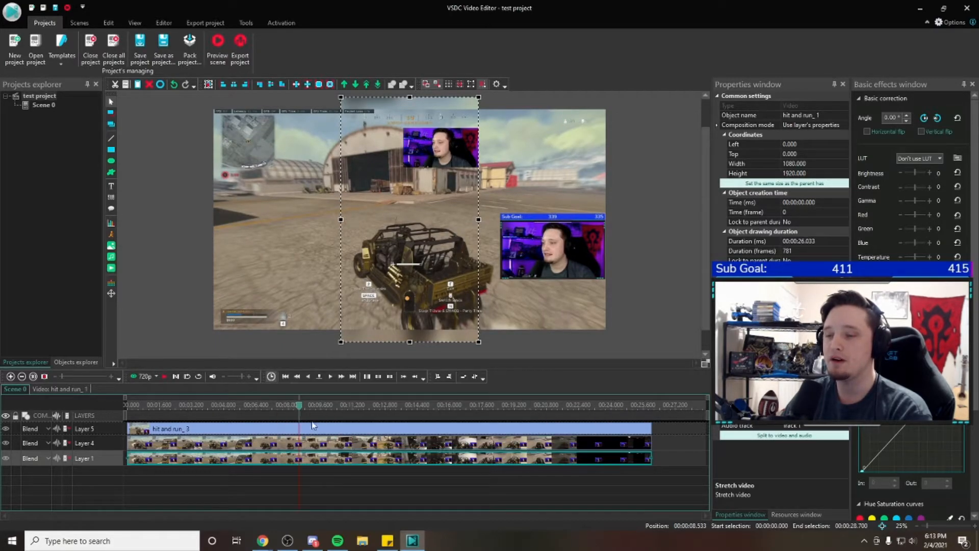
drag(300, 407, 111, 403)
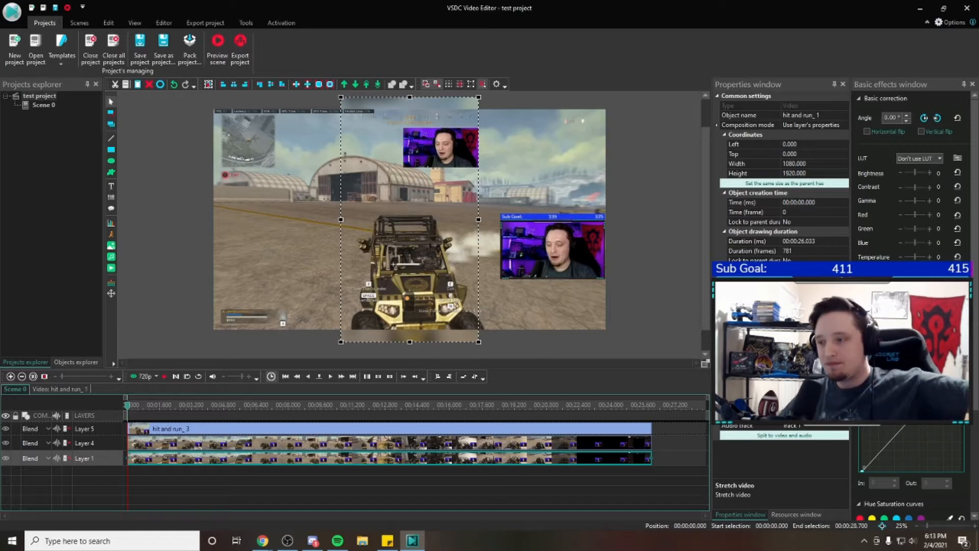
Review the Layer 1 clip's Gaussian blur settings, return to the scene and deselect the clip to examine the blurred background
double_click(244, 461)
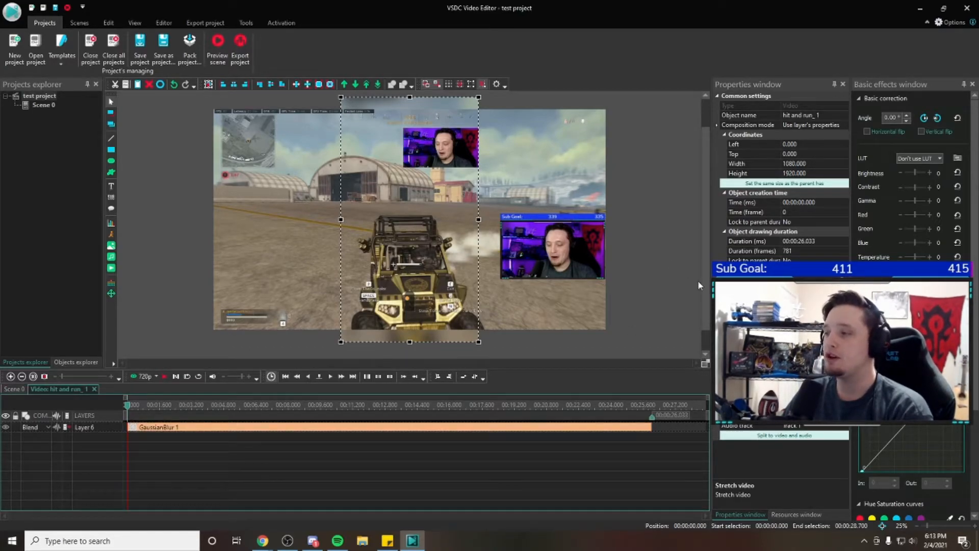
scroll(707, 295, down, 1)
double_click(183, 429)
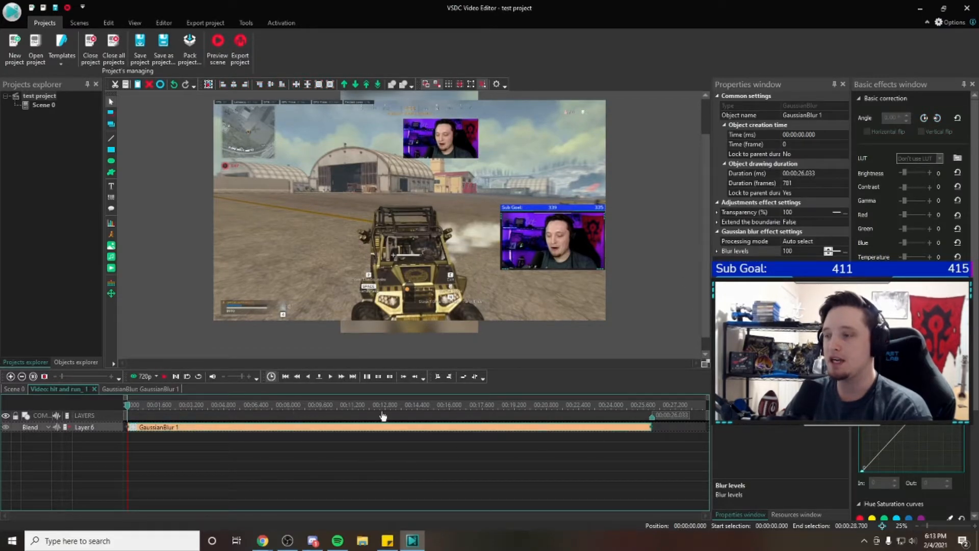
click(16, 389)
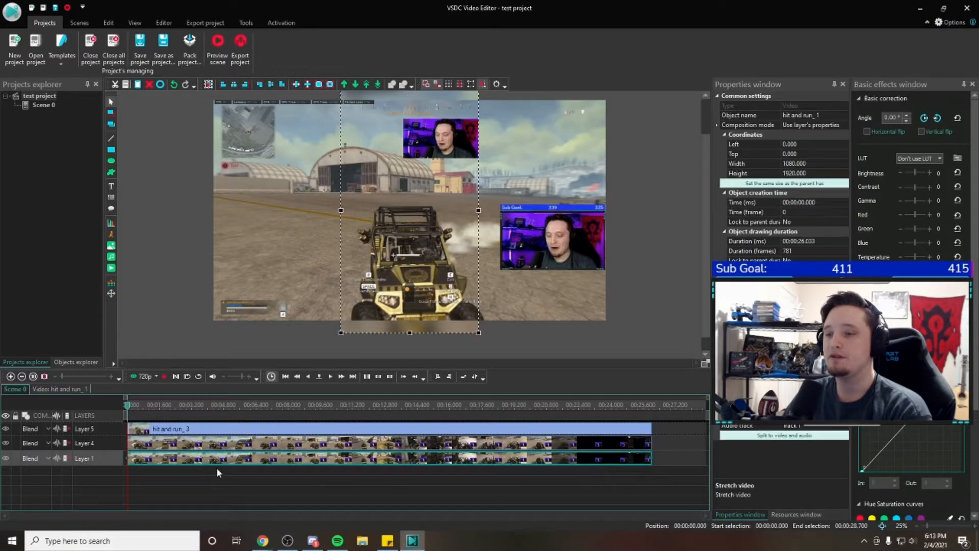
click(64, 391)
click(14, 390)
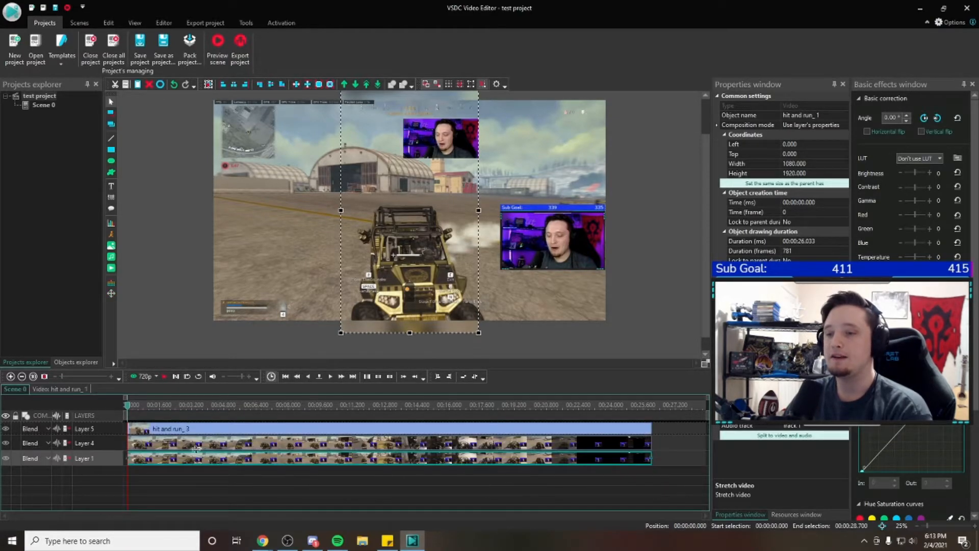
click(699, 305)
scroll(699, 305, up, 1)
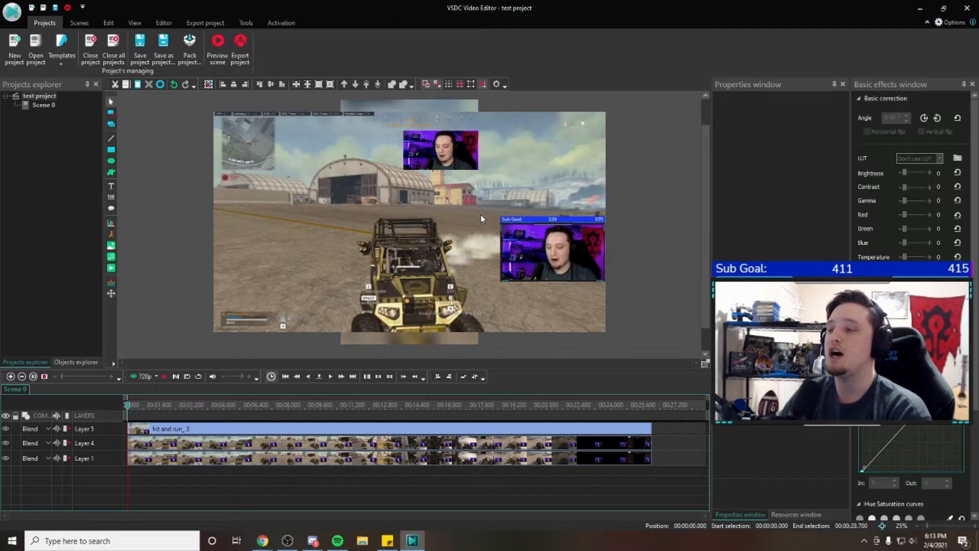
mouse_move(129, 408)
mouse_down()
mouse_move(291, 408)
mouse_move(117, 412)
mouse_up()
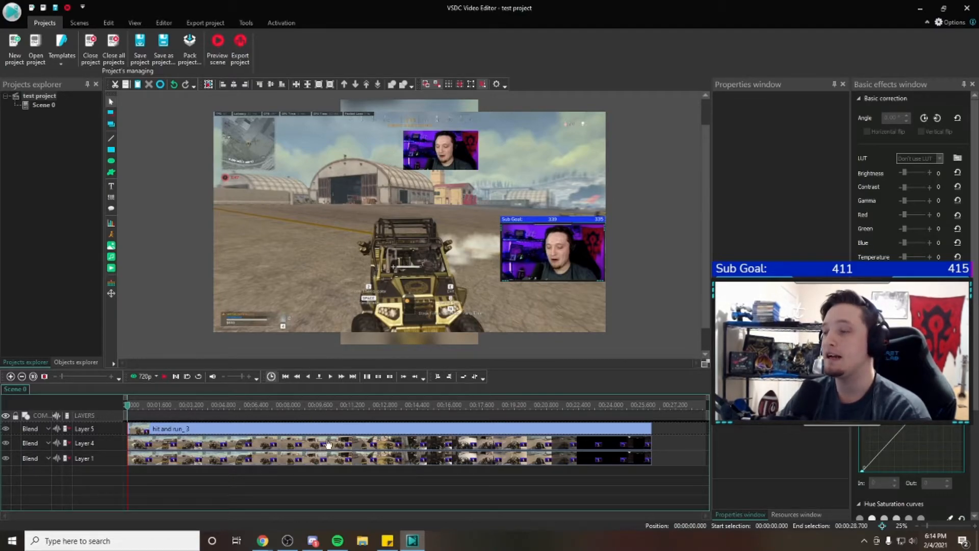
mouse_move(705, 275)
mouse_down()
mouse_move(706, 297)
mouse_move(711, 266)
mouse_move(712, 277)
mouse_up()
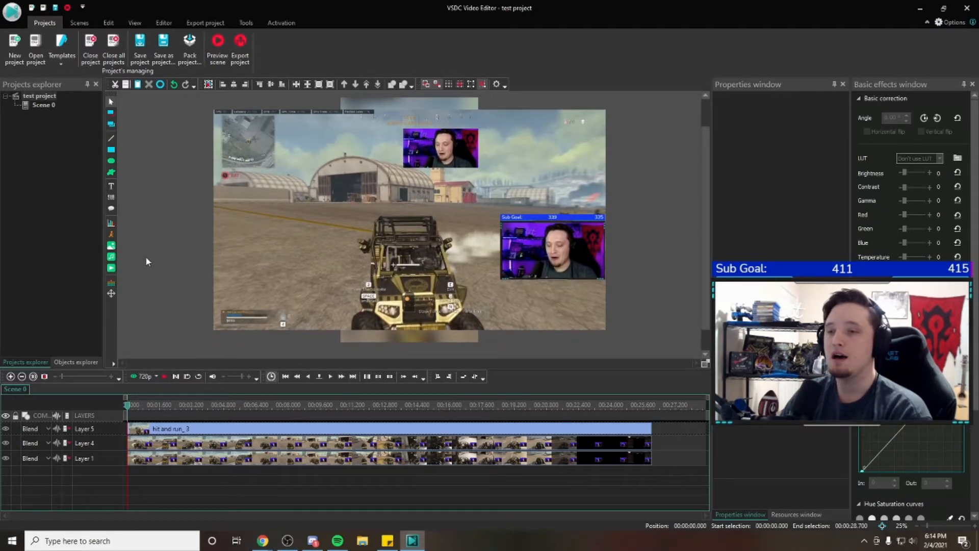
click(114, 271)
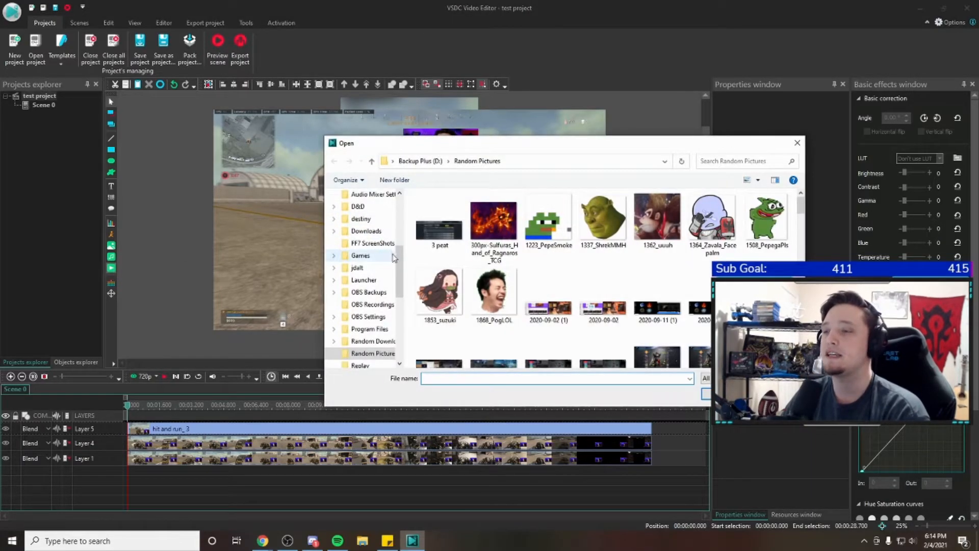
scroll(401, 269, down, 2)
click(372, 255)
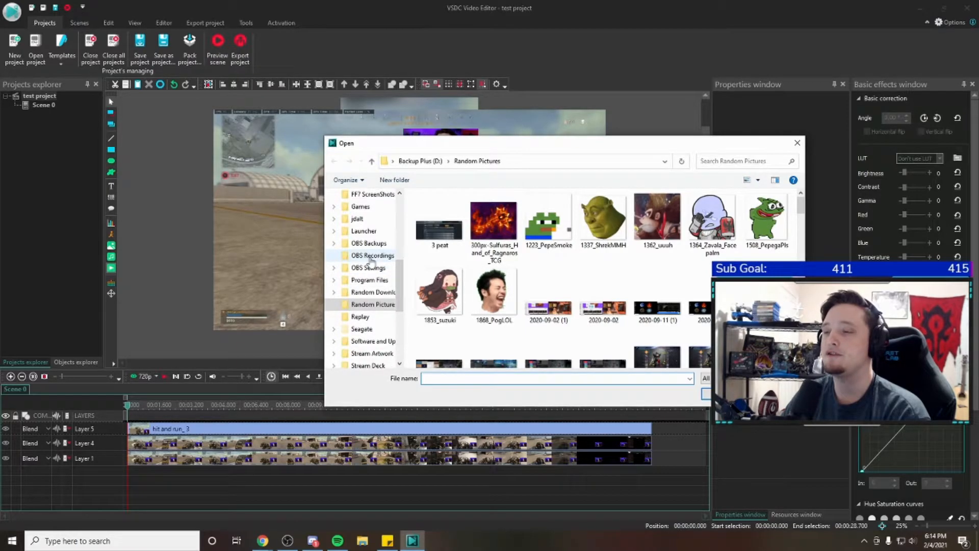
scroll(556, 282, down, 10)
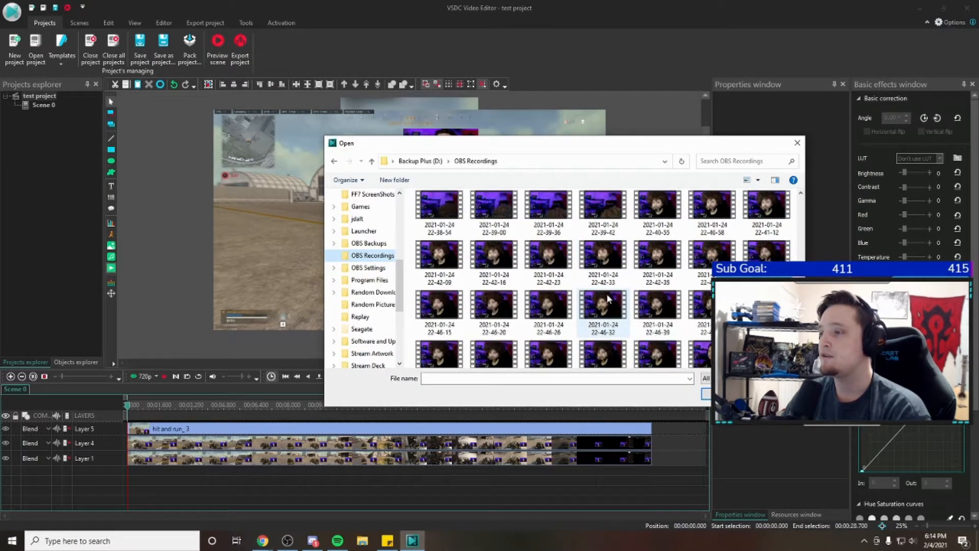
scroll(606, 281, up, 2)
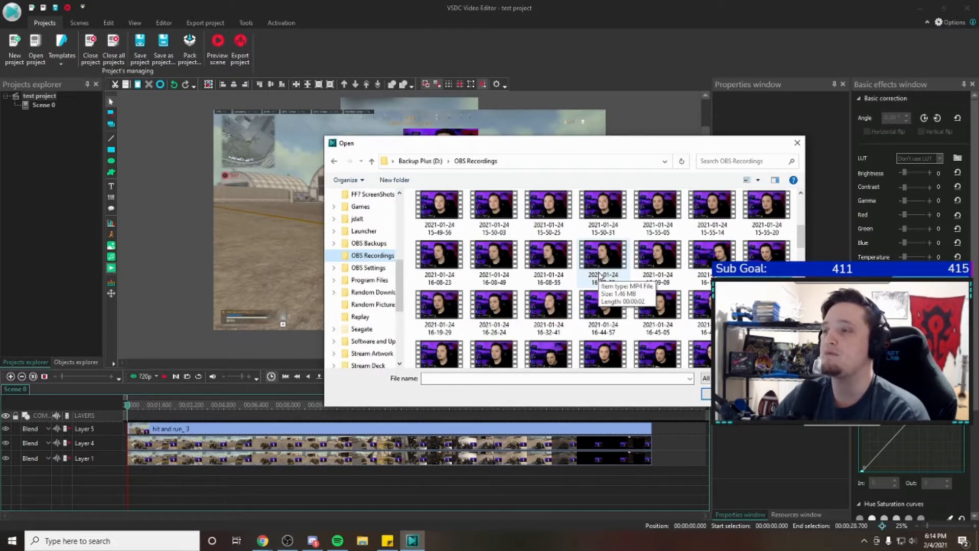
scroll(643, 258, down, 3)
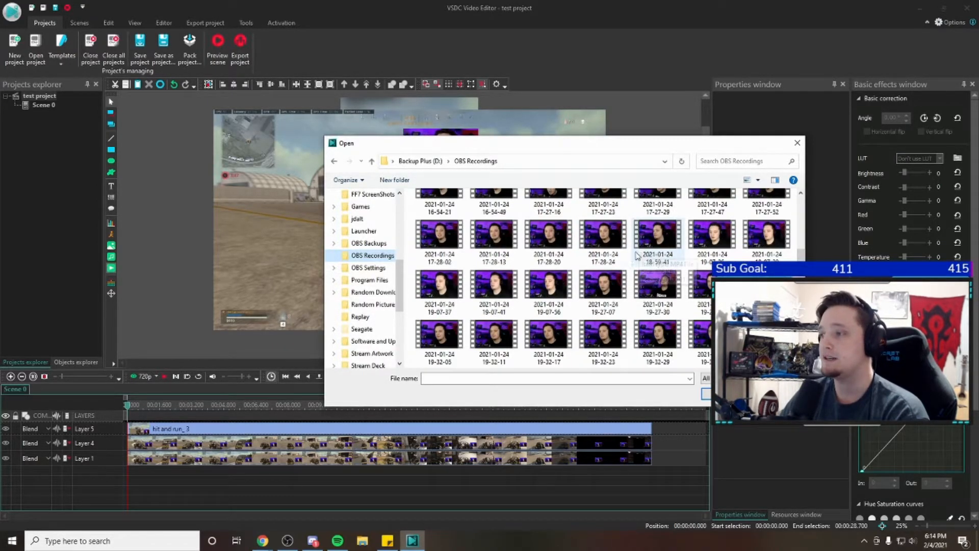
scroll(698, 267, down, 5)
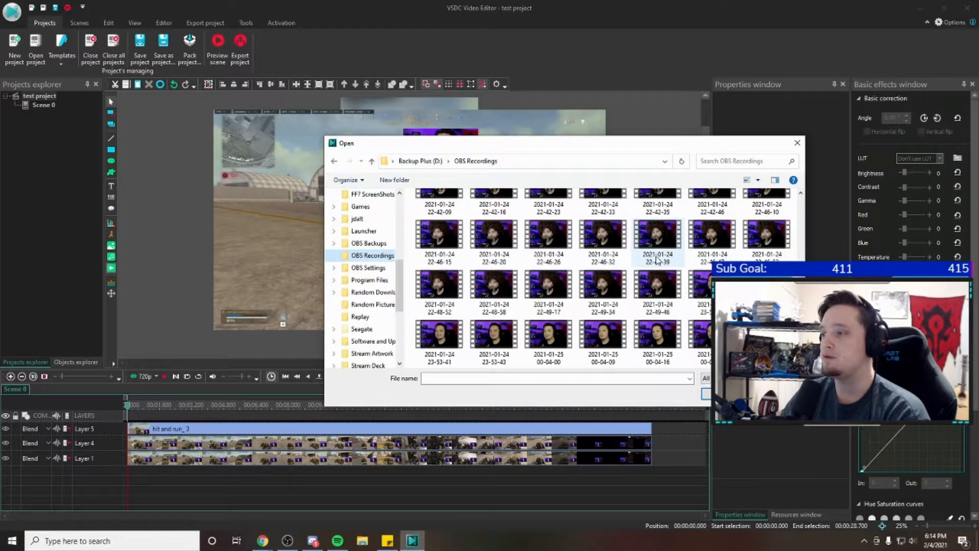
scroll(686, 255, up, 4)
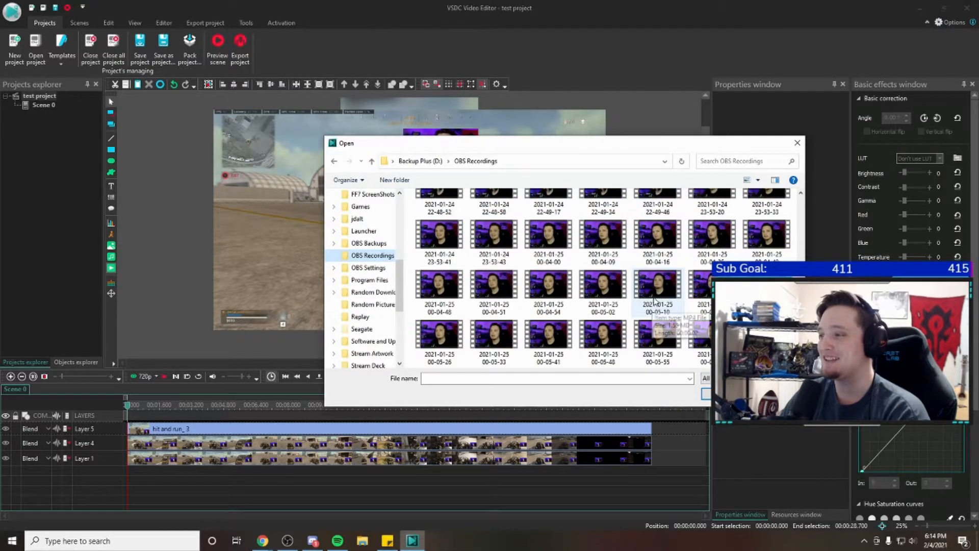
click(436, 241)
double_click(436, 241)
click(575, 318)
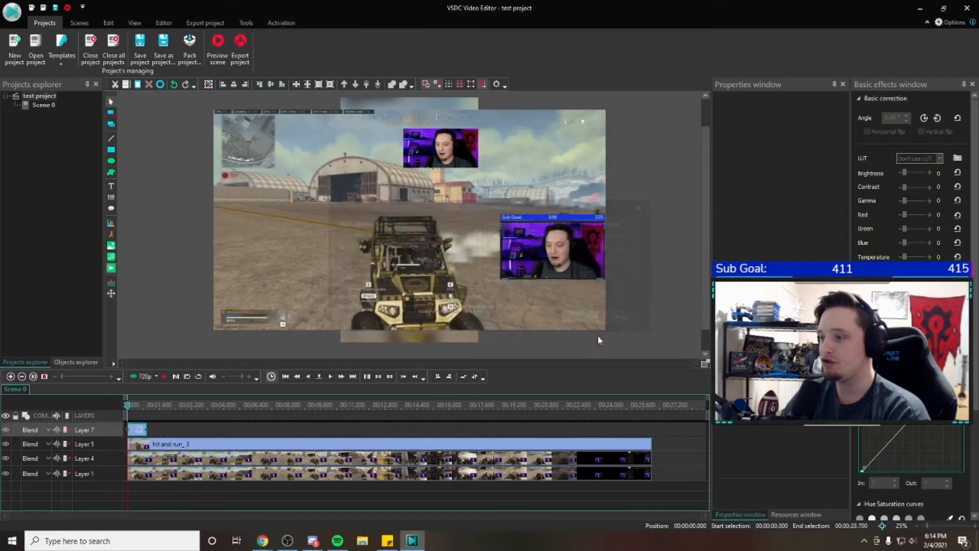
Shift the existing clips to follow the new recording, with the Layer 5 clip on Layer 7, and move the recording to about top -660
drag(177, 446, 207, 466)
drag(404, 246, 404, 162)
click(504, 256)
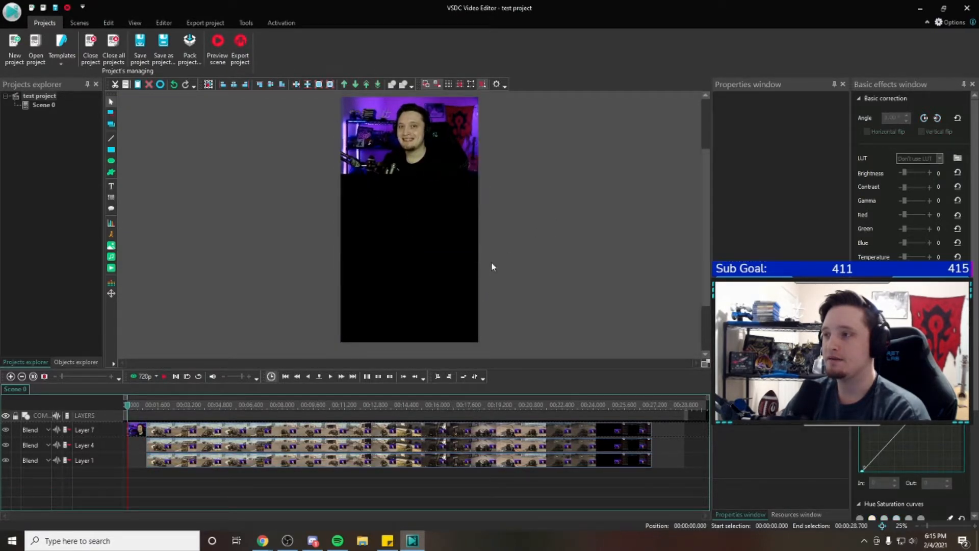
click(438, 174)
click(431, 278)
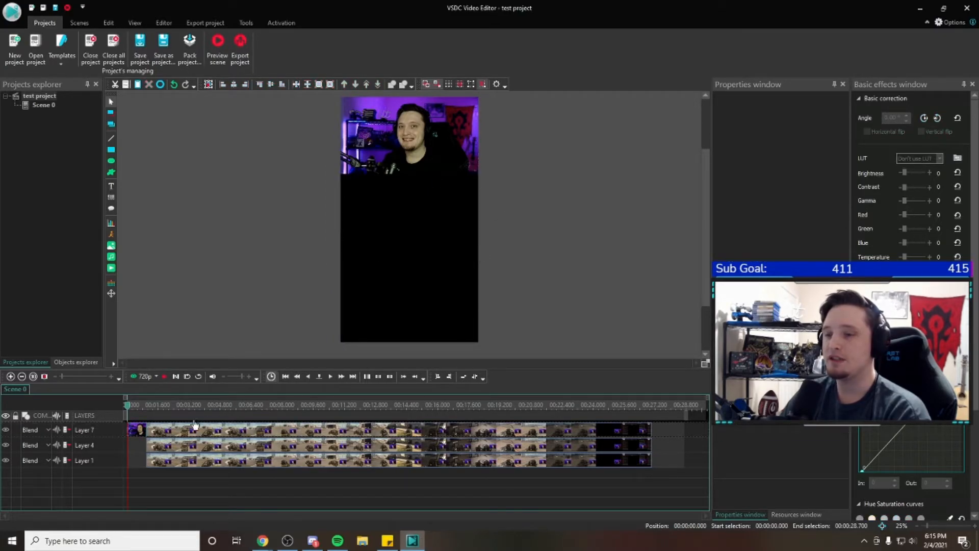
scroll(668, 226, up, 2)
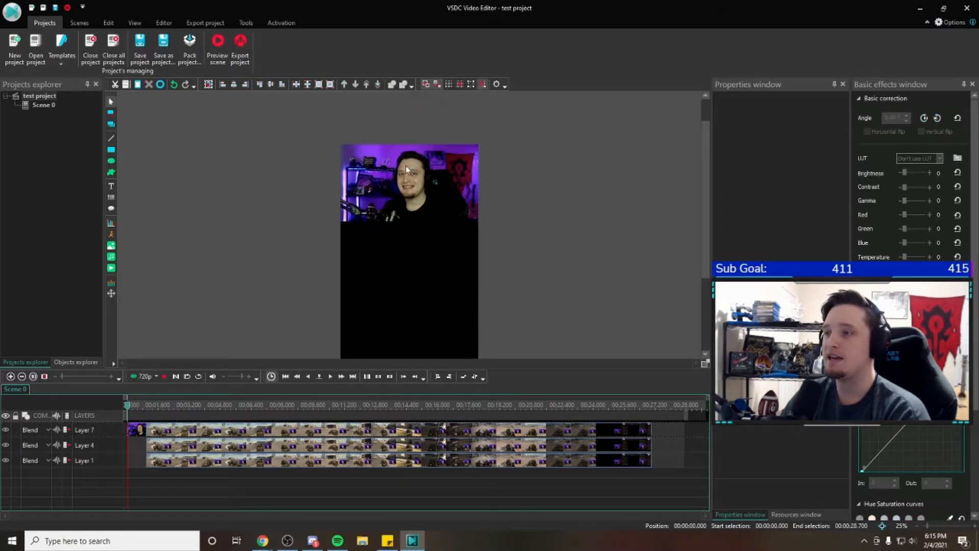
scroll(416, 161, down, 1)
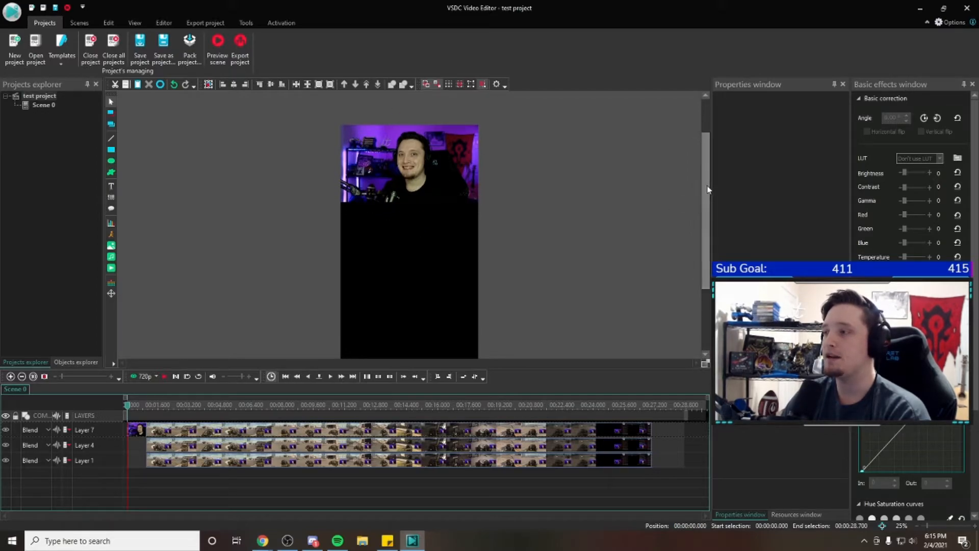
scroll(329, 144, down, 1)
scroll(440, 204, up, 1)
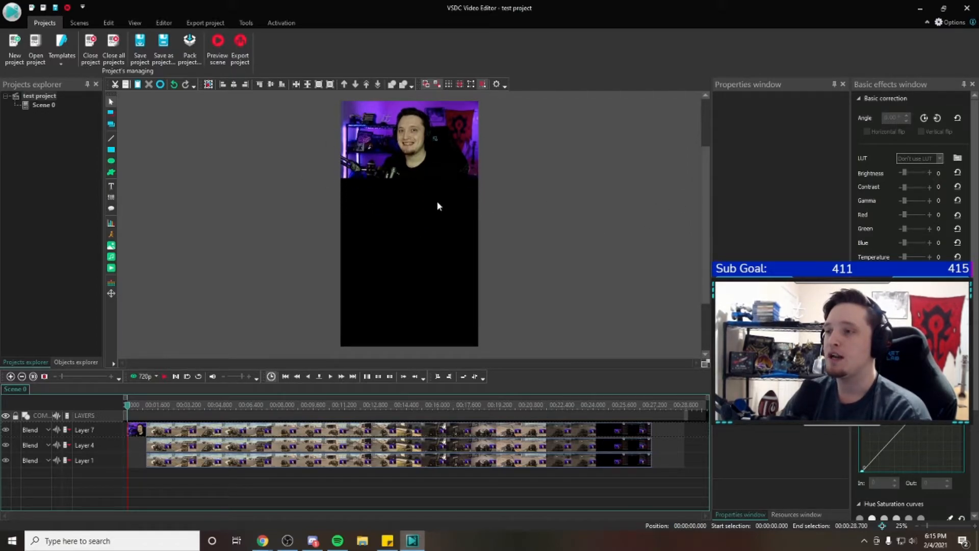
click(111, 267)
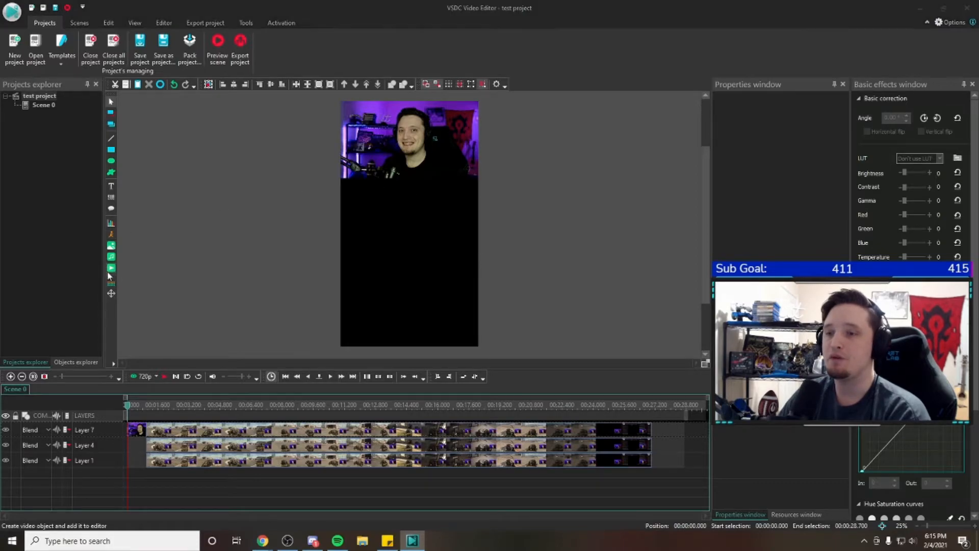
drag(401, 255, 405, 297)
scroll(479, 317, down, 1)
double_click(442, 334)
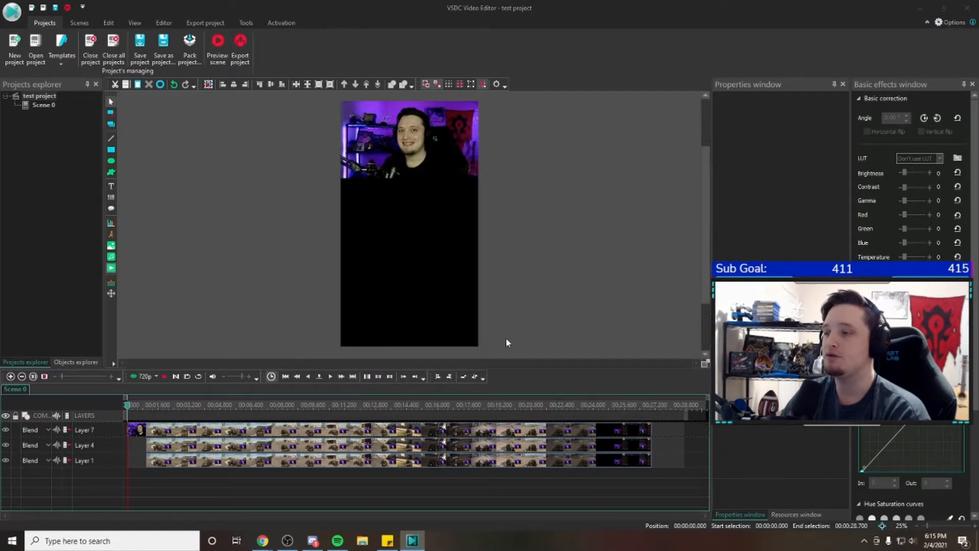
click(584, 319)
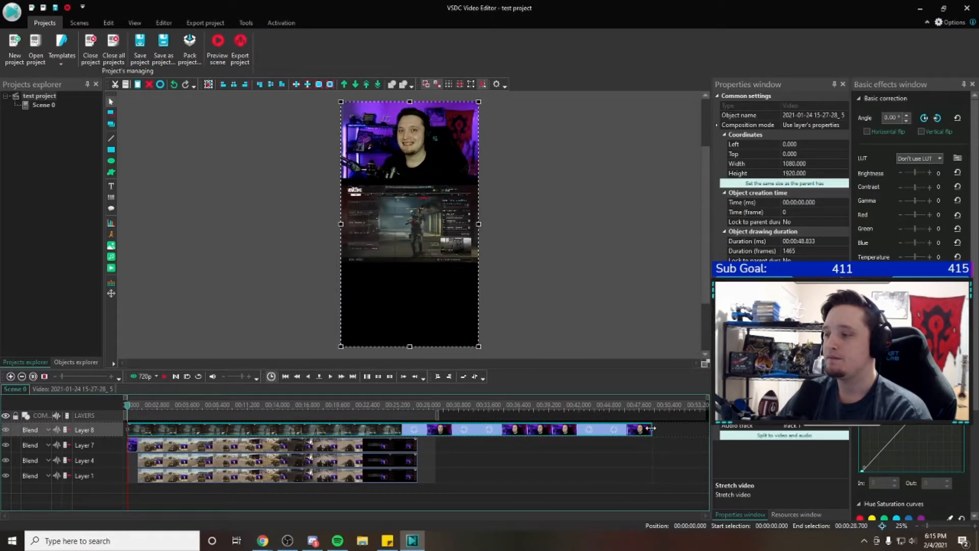
Trim the new gameplay recording to one second at the start of Layer 4 and enlarge it to about 3044 x 2756
drag(484, 427, 136, 462)
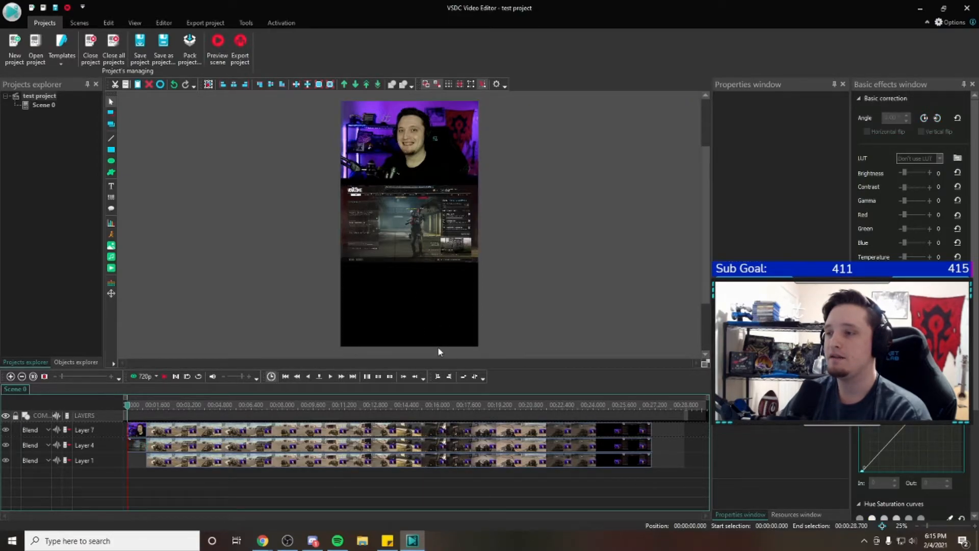
drag(477, 347, 666, 335)
drag(631, 290, 488, 250)
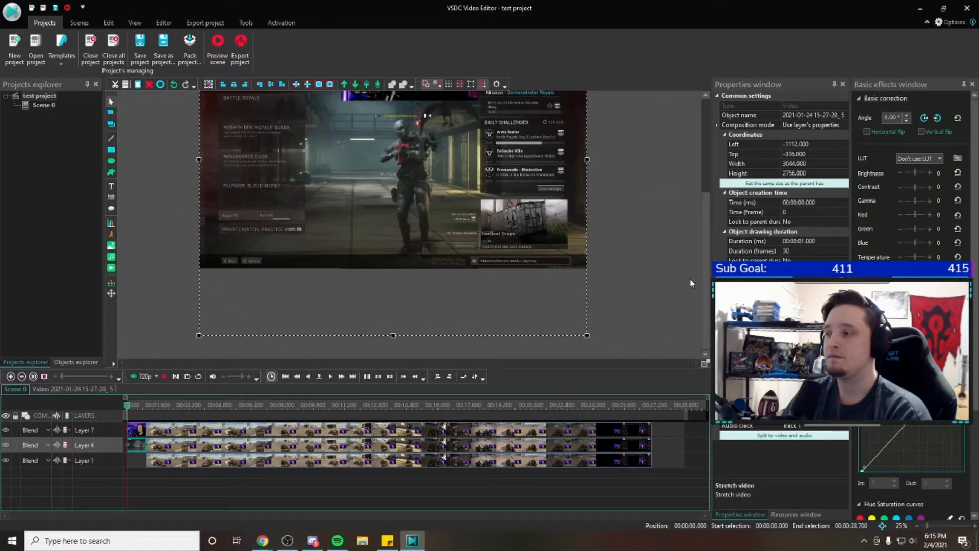
scroll(703, 278, up, 2)
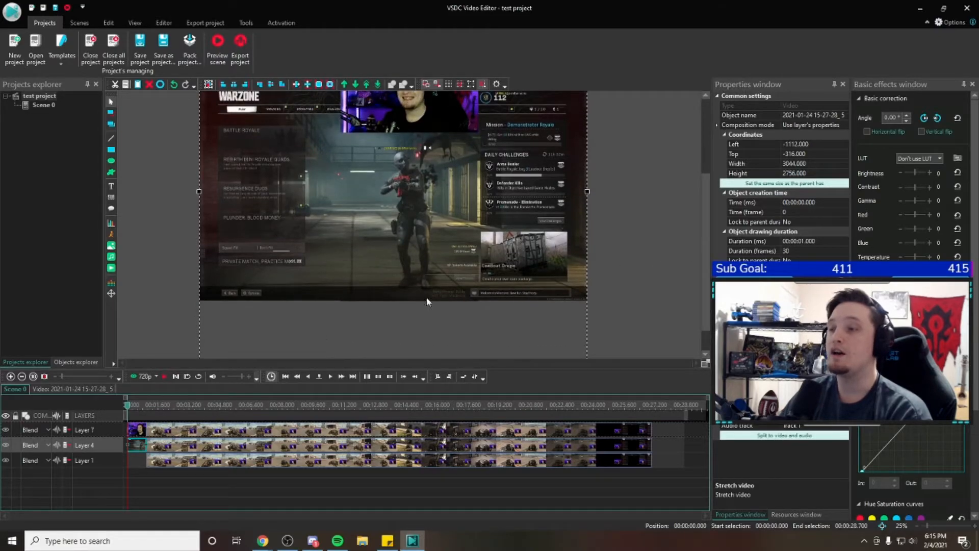
scroll(706, 262, up, 1)
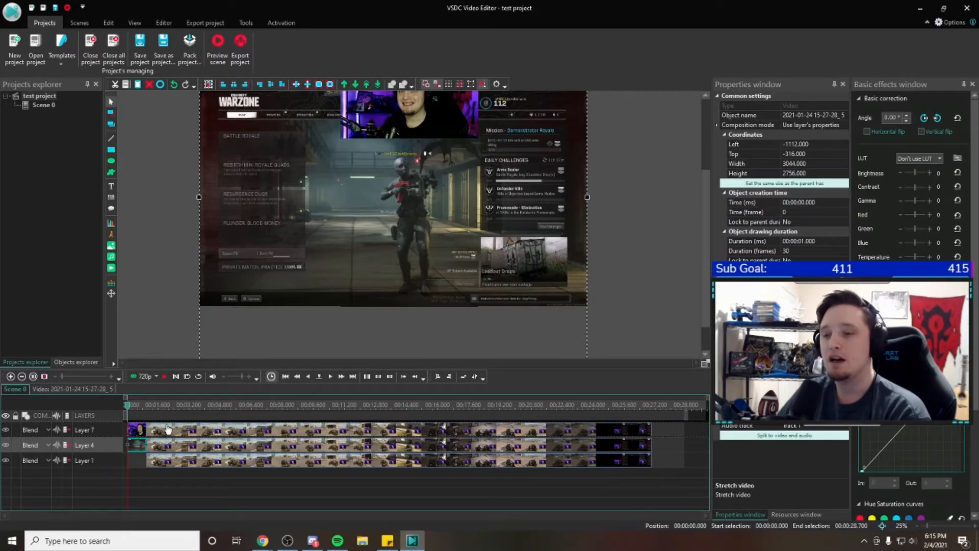
click(111, 269)
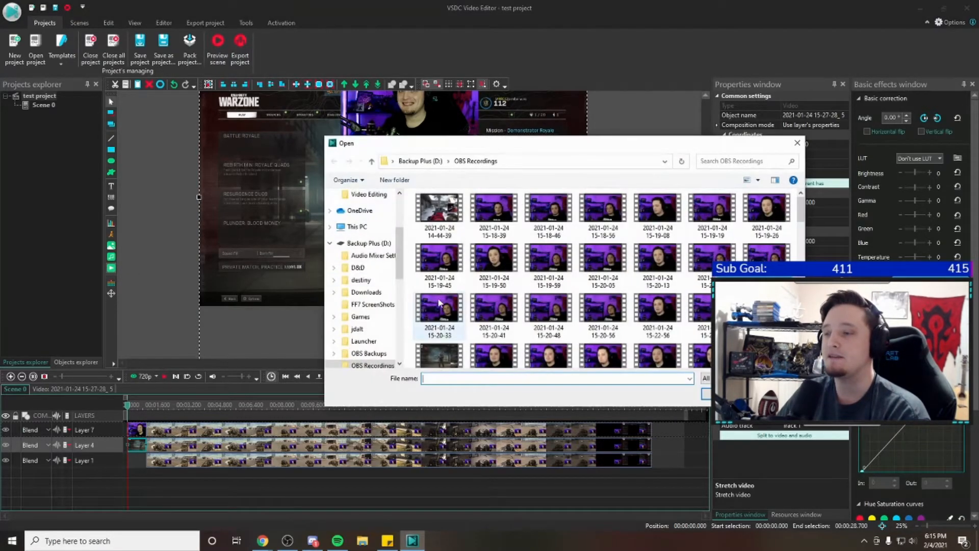
scroll(483, 321, down, 1)
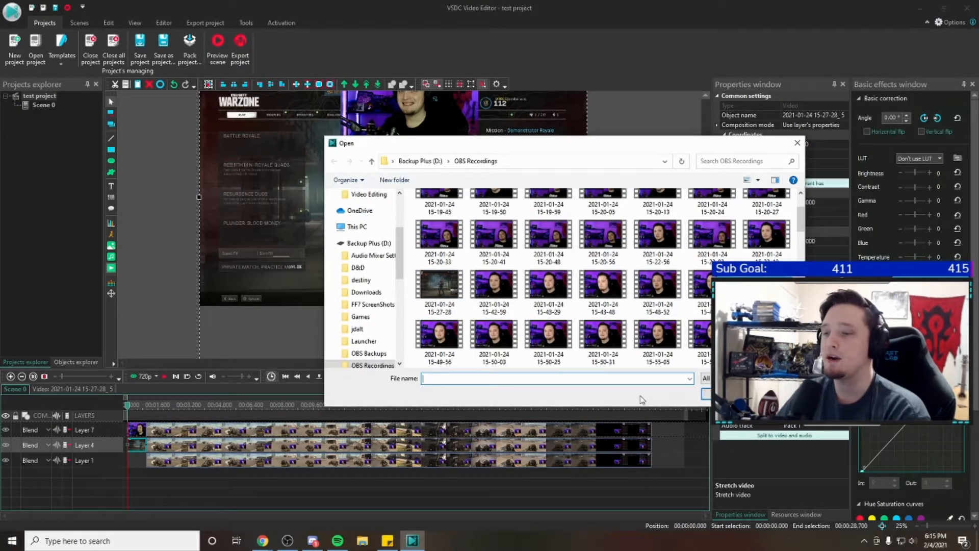
double_click(488, 286)
click(583, 318)
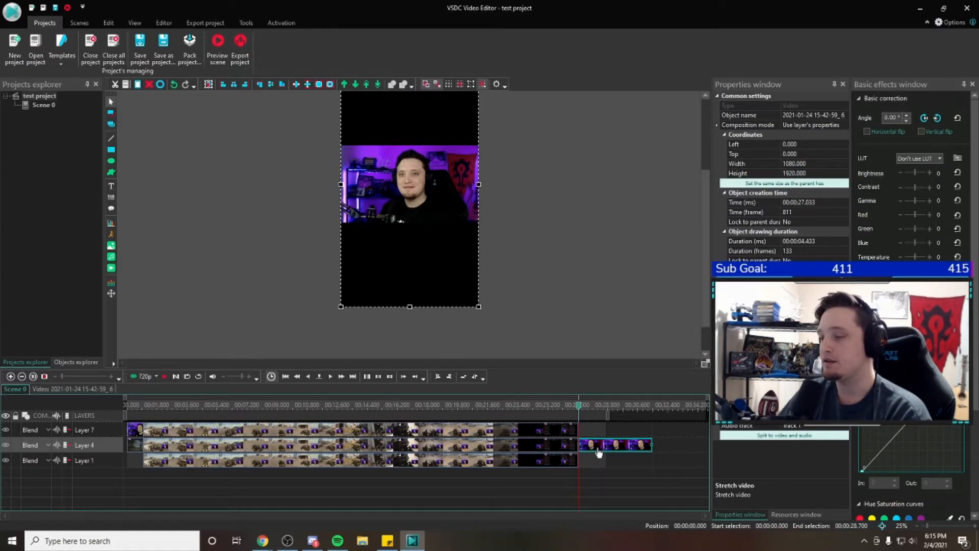
key(Delete)
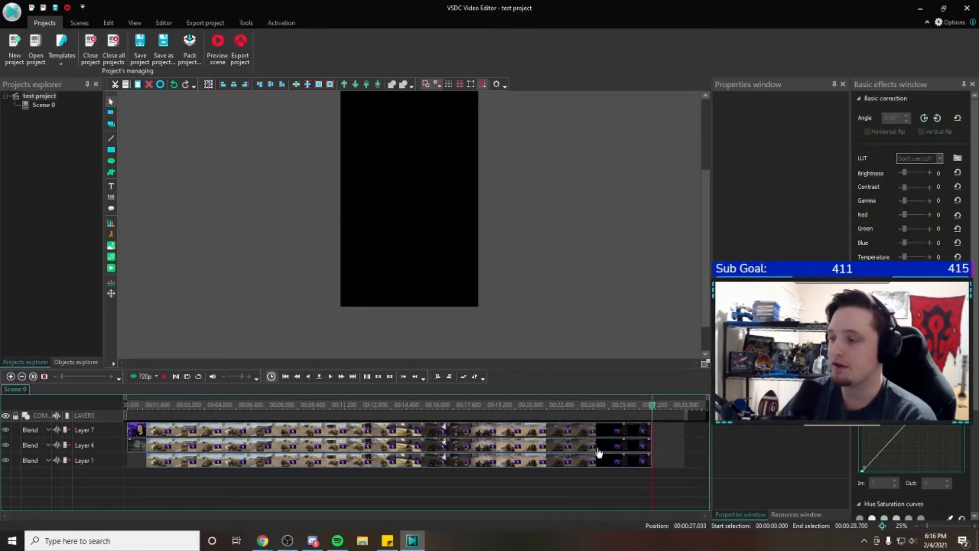
key(Home)
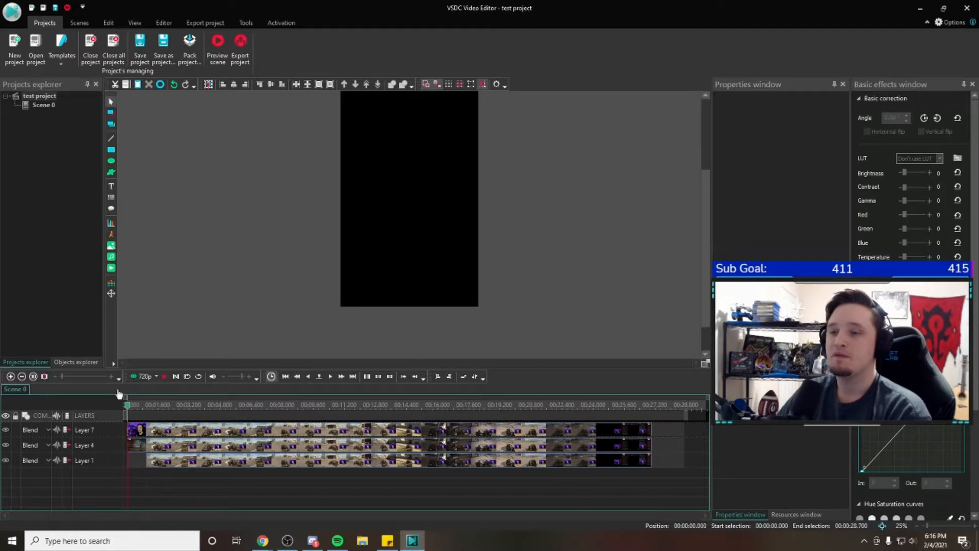
Centre the Layer 4 gameplay recording horizontally and vertically in the frame, and reposition it to about left -1148, top -356
scroll(699, 276, up, 1)
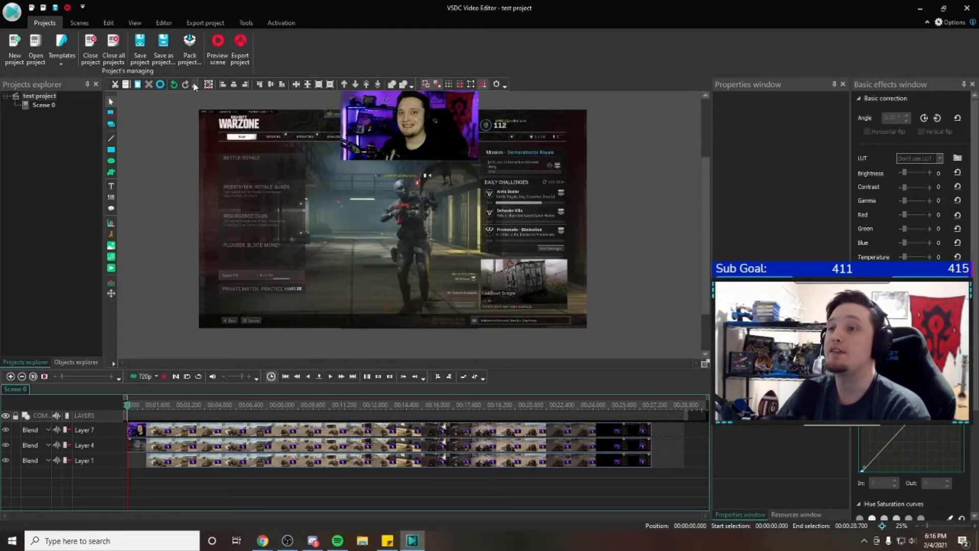
click(136, 450)
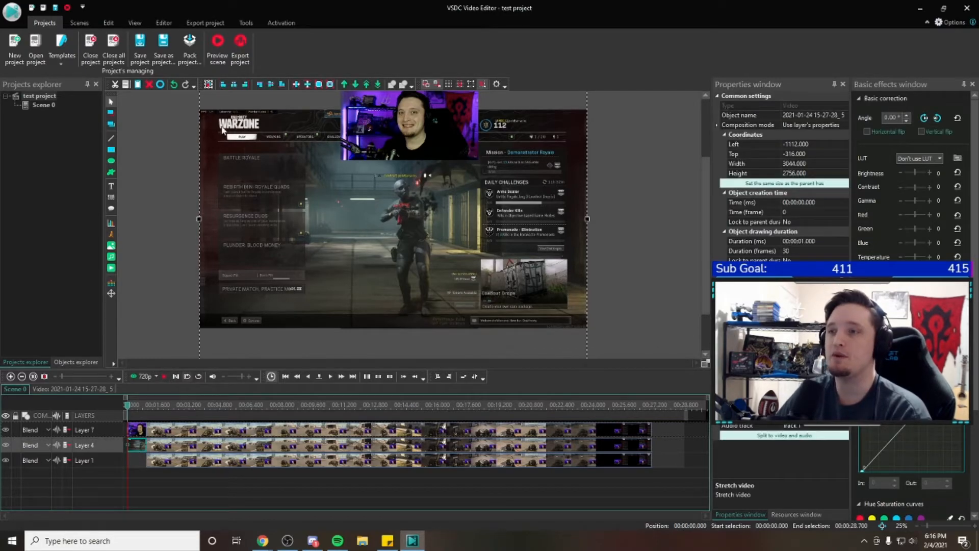
click(234, 84)
click(271, 84)
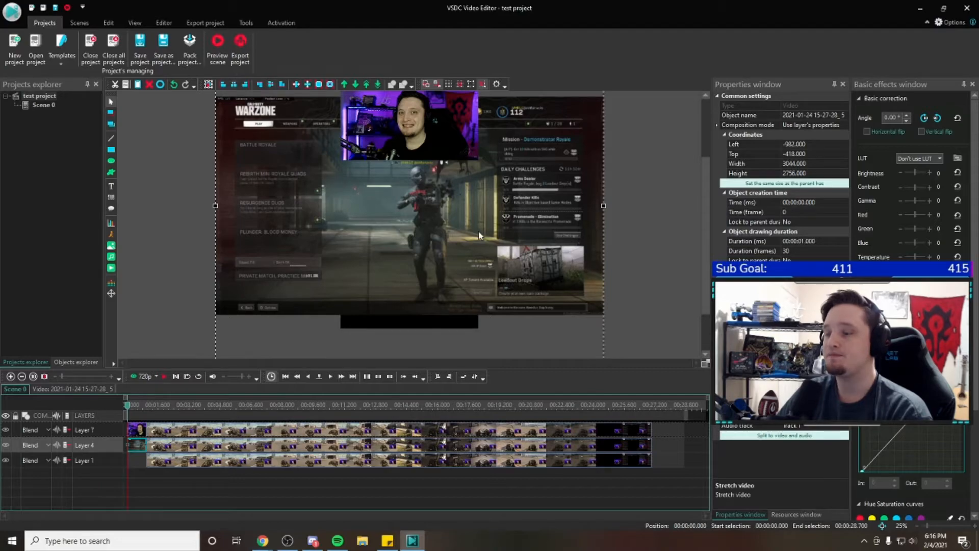
drag(511, 213, 489, 220)
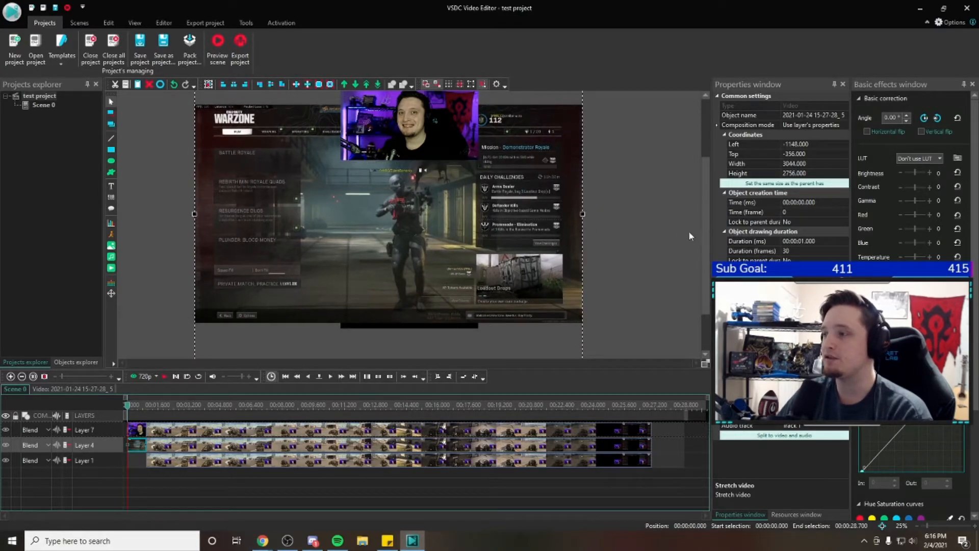
click(703, 261)
Enlarge the Layer 4 gameplay recording to about 3524 x 3108 and centre it horizontally and vertically in the frame
scroll(704, 280, down, 2)
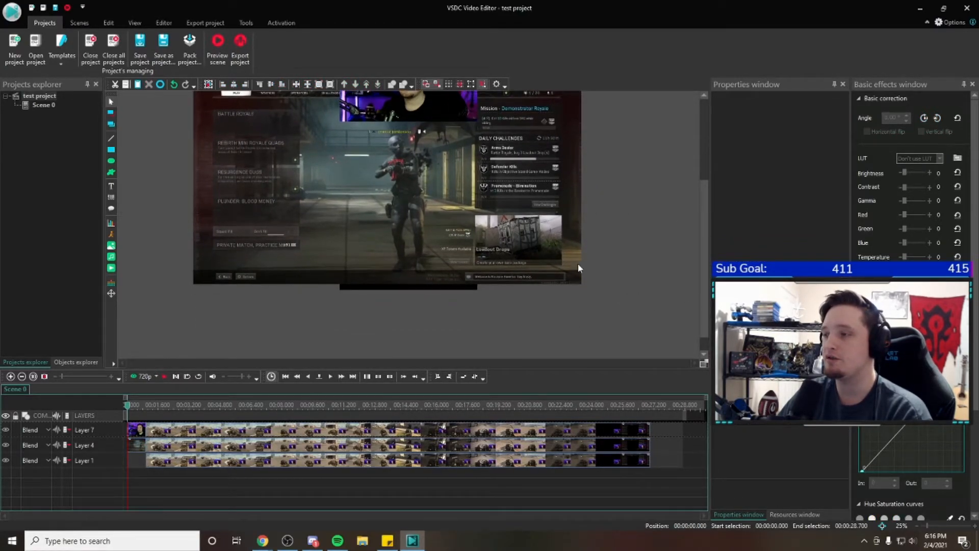
click(577, 263)
drag(581, 351, 642, 394)
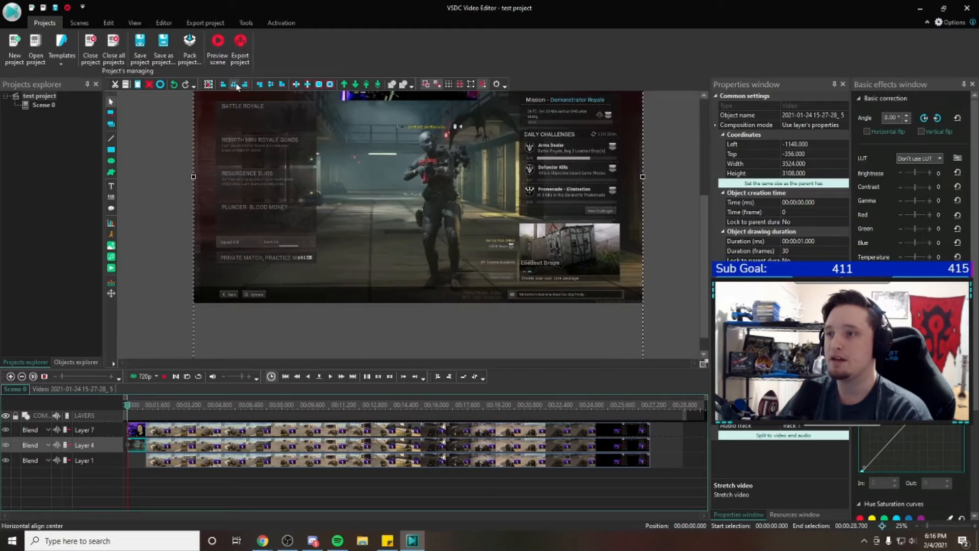
click(234, 85)
click(271, 85)
Nudge the enlarged gameplay recording to left -1350 and top -622 so the character sits in the frame below the webcam
key(Left)
key(Left)
key(Left)
key(Left)
key(Left)
key(Left)
key(Left)
key(Left)
key(Left)
key(Up)
key(Up)
key(Up)
key(Up)
key(Up)
key(Up)
key(Up)
key(Up)
key(Up)
key(Up)
key(Up)
key(Up)
key(Up)
key(Left)
key(Left)
key(Left)
key(Left)
key(Left)
key(Left)
key(Left)
key(Left)
key(Left)
key(Left)
key(Left)
key(Left)
key(Left)
key(Left)
key(Left)
key(Left)
key(Left)
key(Left)
key(Left)
key(Left)
key(Down)
key(Down)
key(Down)
key(Down)
key(Down)
key(Down)
key(Down)
key(Down)
key(Up)
key(Up)
key(Up)
key(Up)
key(Down)
key(Down)
Review the new layout by selecting the webcam recording on Layer 7 and the gameplay recording on Layer 4 in turn
scroll(699, 253, up, 3)
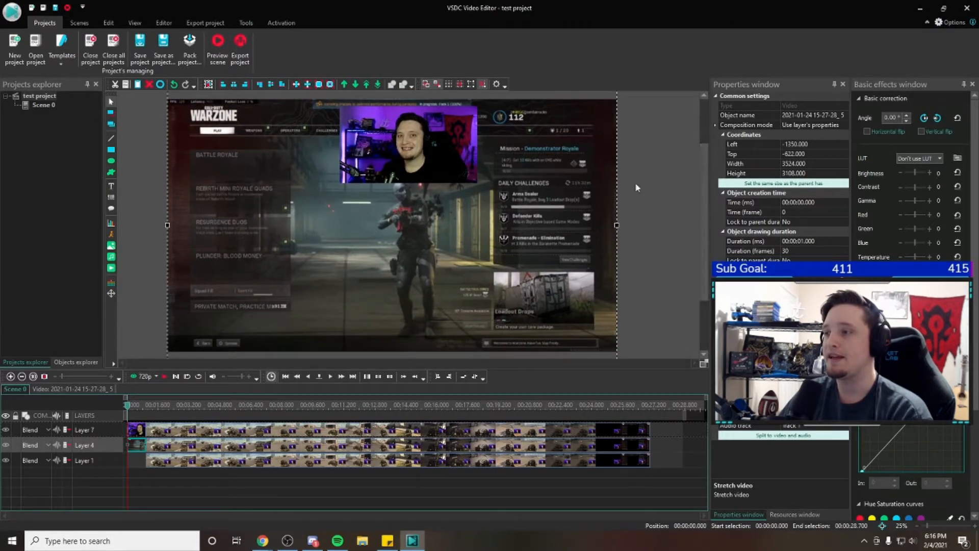
drag(704, 215, 707, 210)
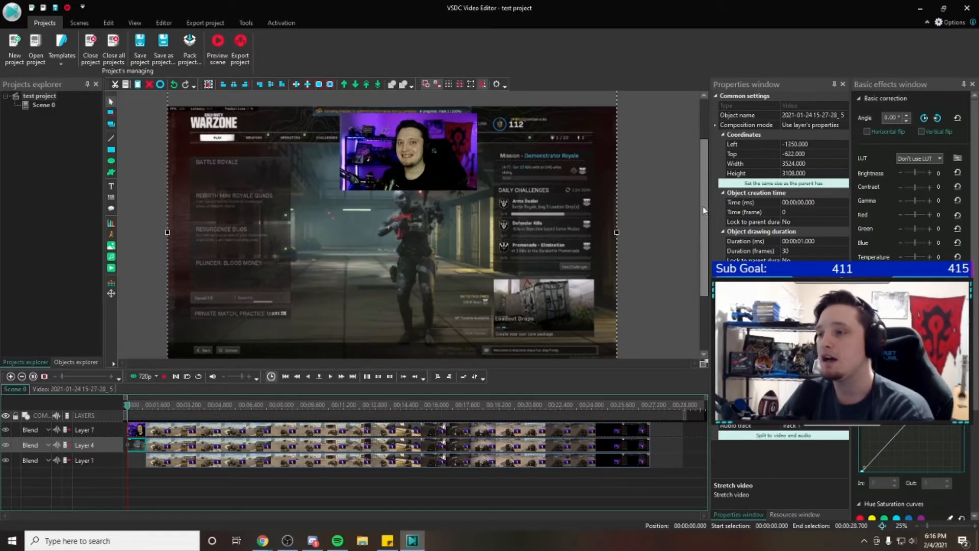
scroll(708, 210, down, 2)
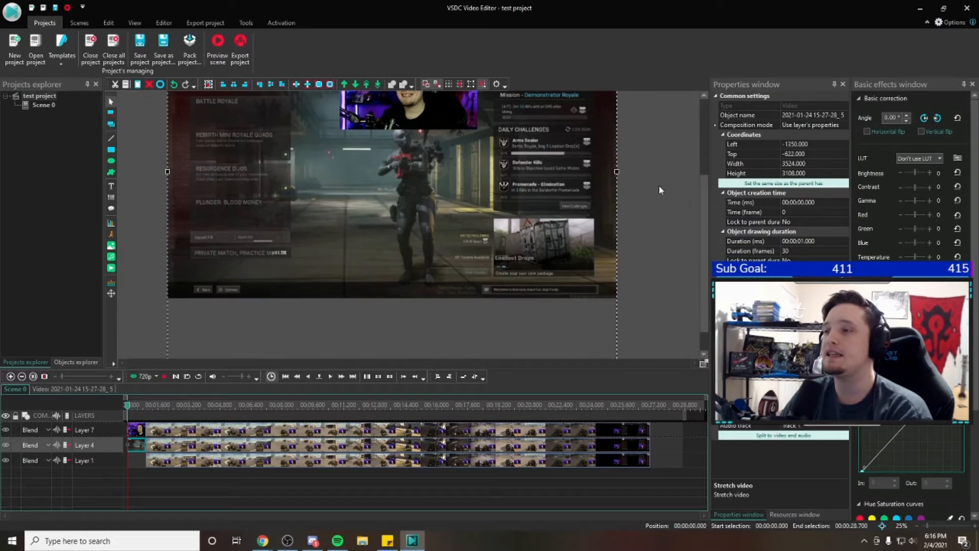
scroll(707, 208, up, 2)
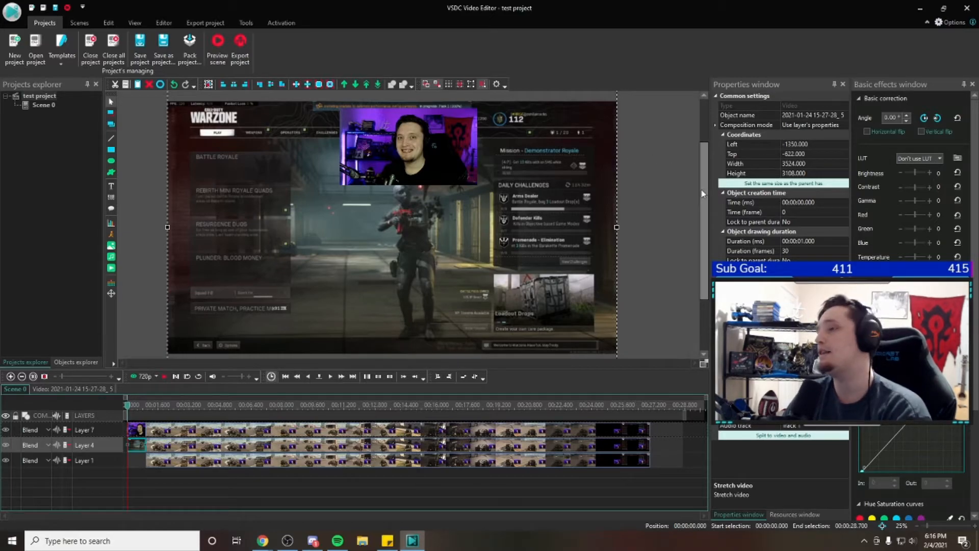
click(381, 136)
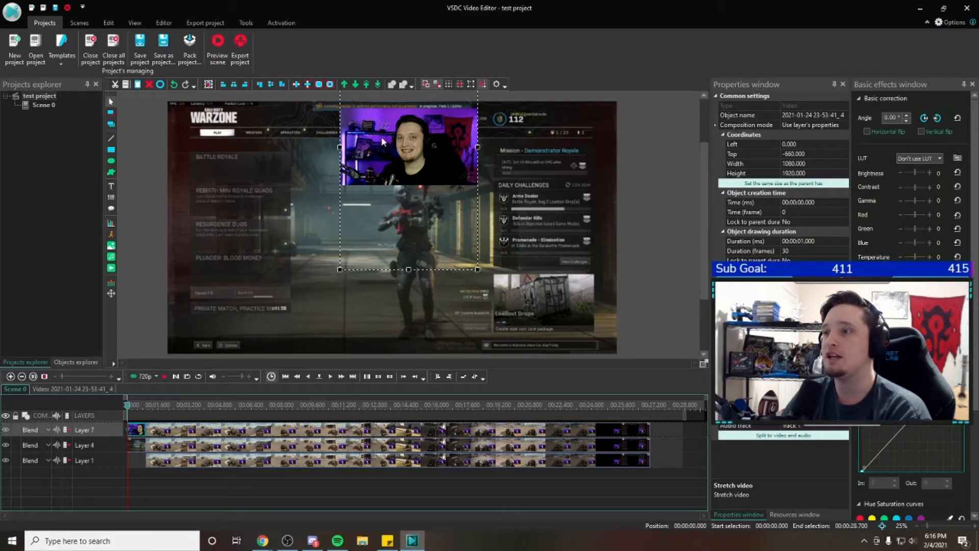
click(561, 132)
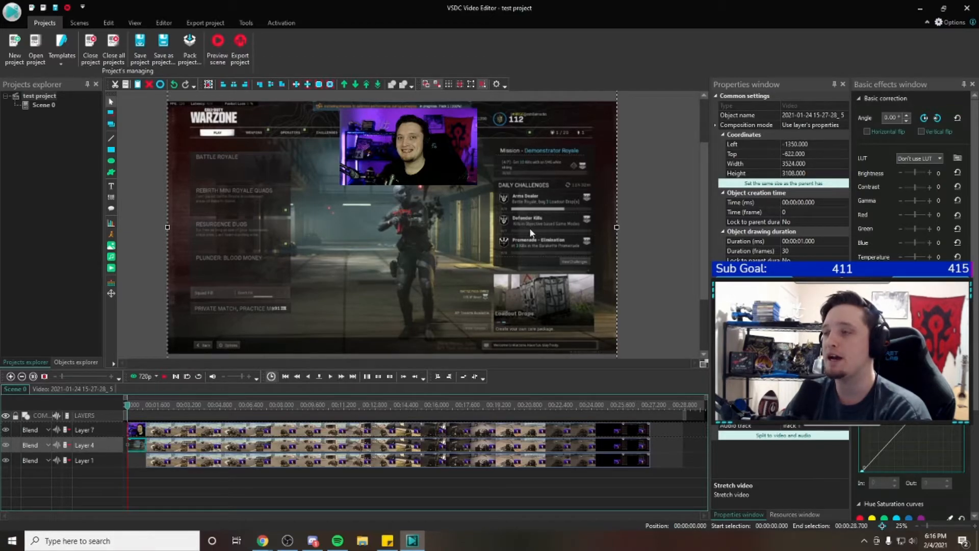
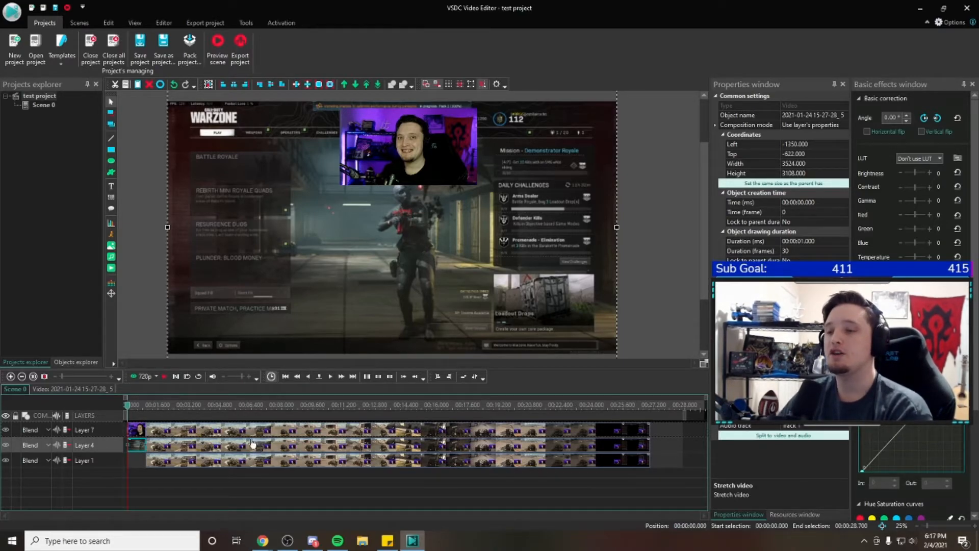
Set the audio track of the Layer 4 clip "hit and run_ 2" to "Don't use audio"
drag(141, 406, 170, 407)
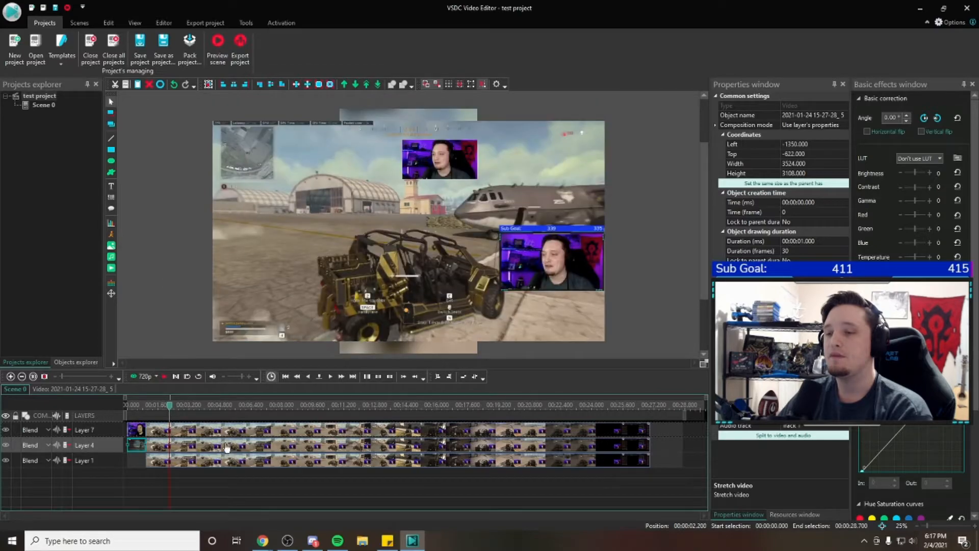
click(215, 460)
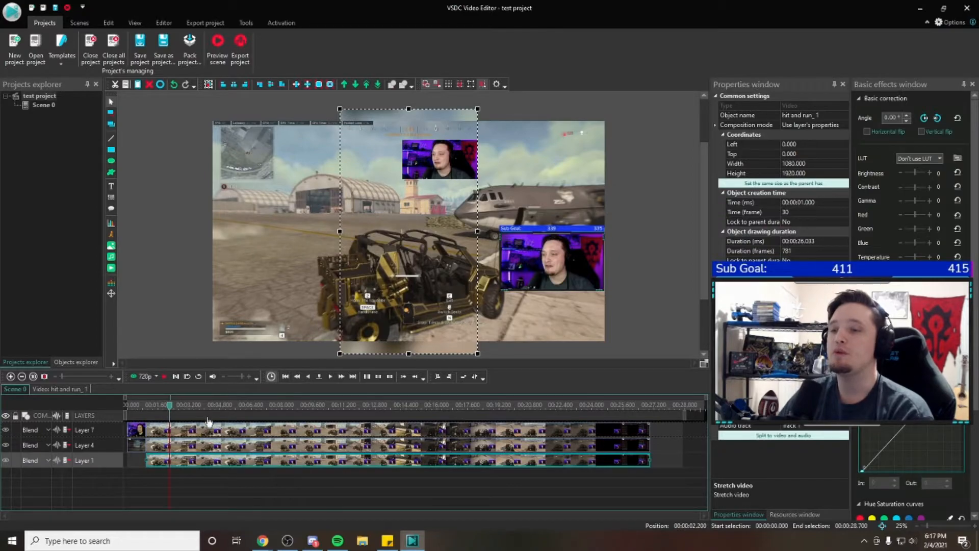
click(195, 432)
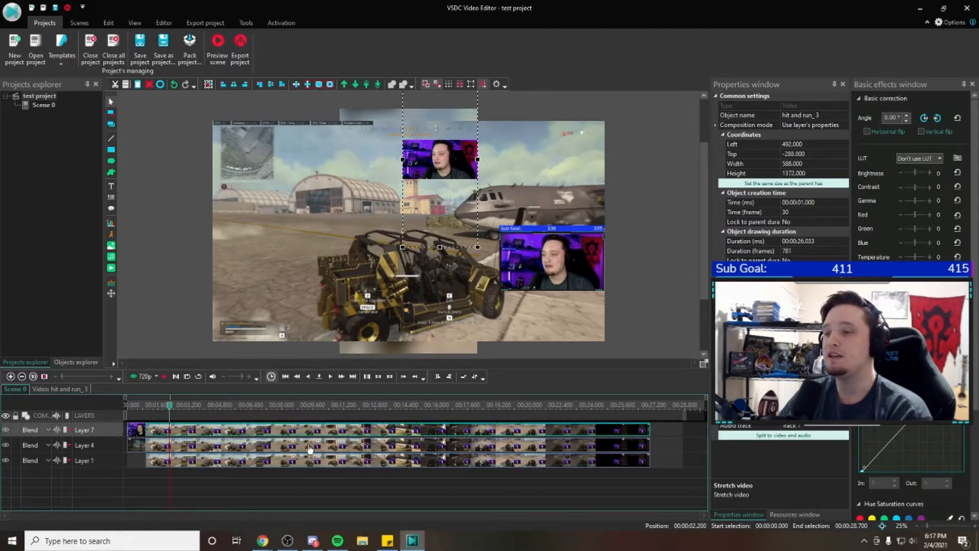
click(229, 448)
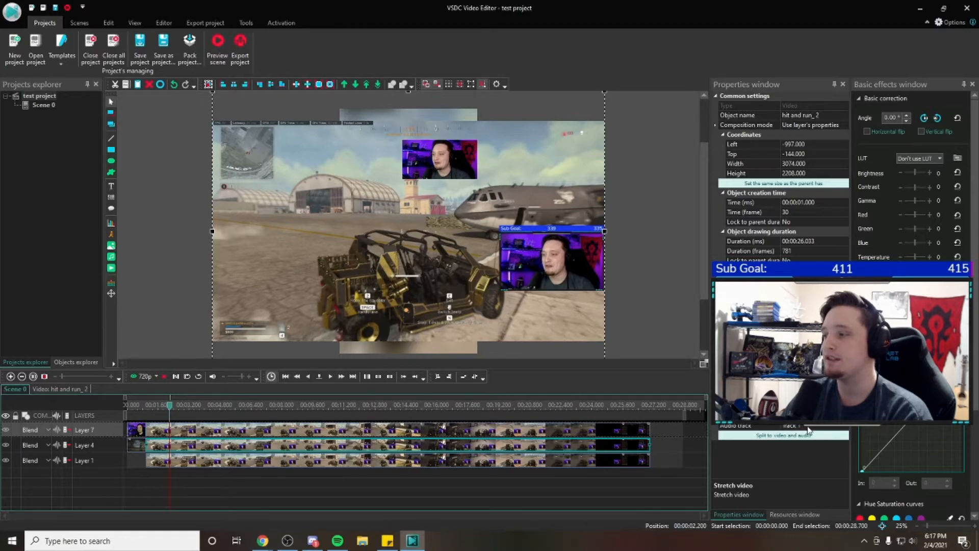
click(748, 426)
click(840, 425)
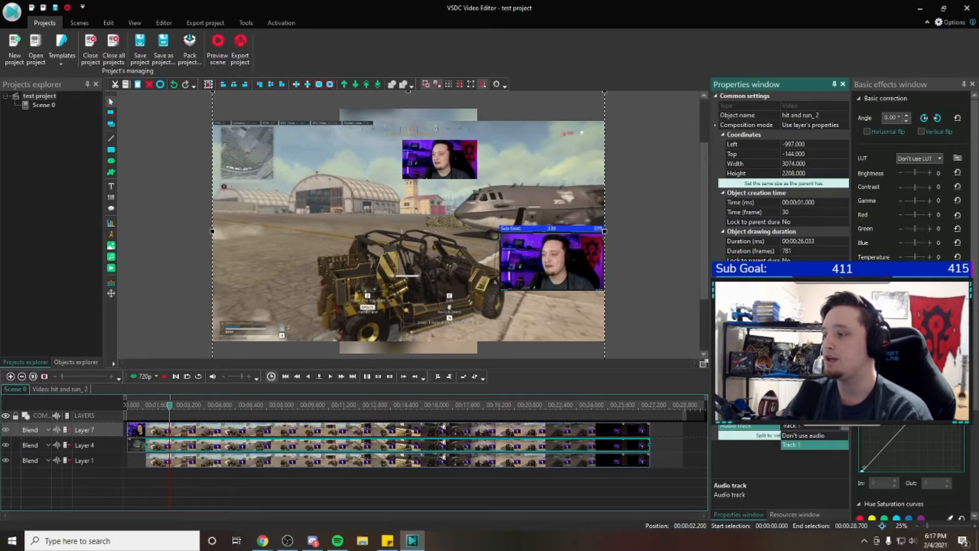
click(829, 437)
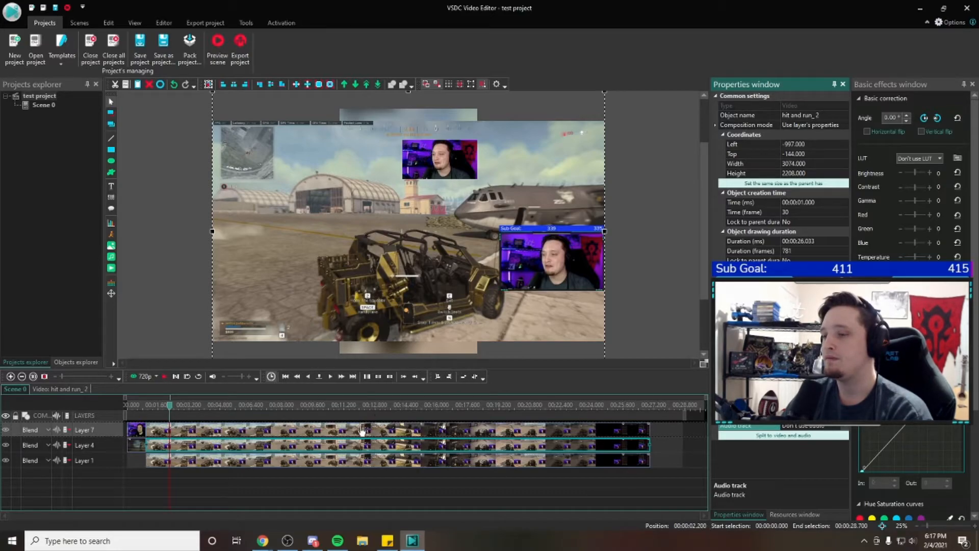
Set the audio track of the Layer 1 blurred background clip "hit and run_ 1" to "Don't use audio"
click(321, 462)
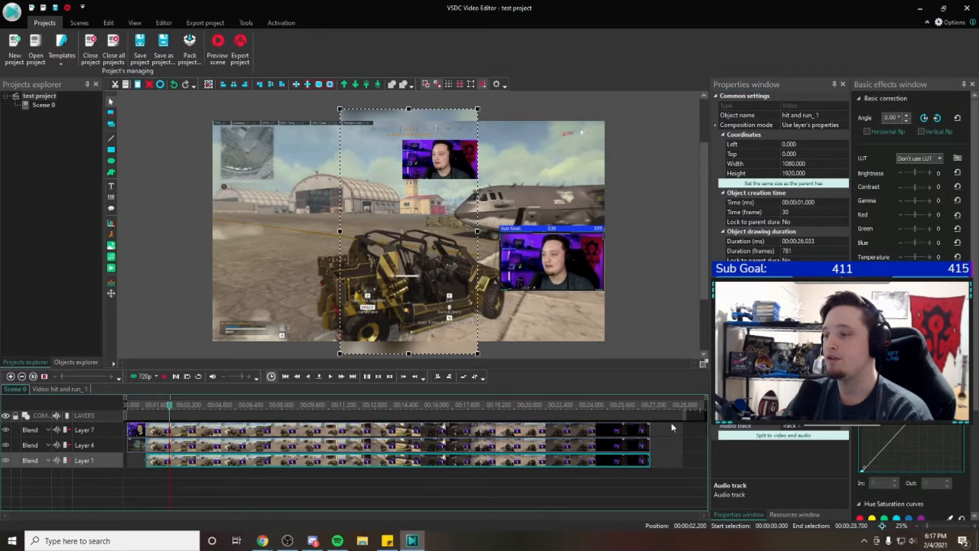
click(844, 428)
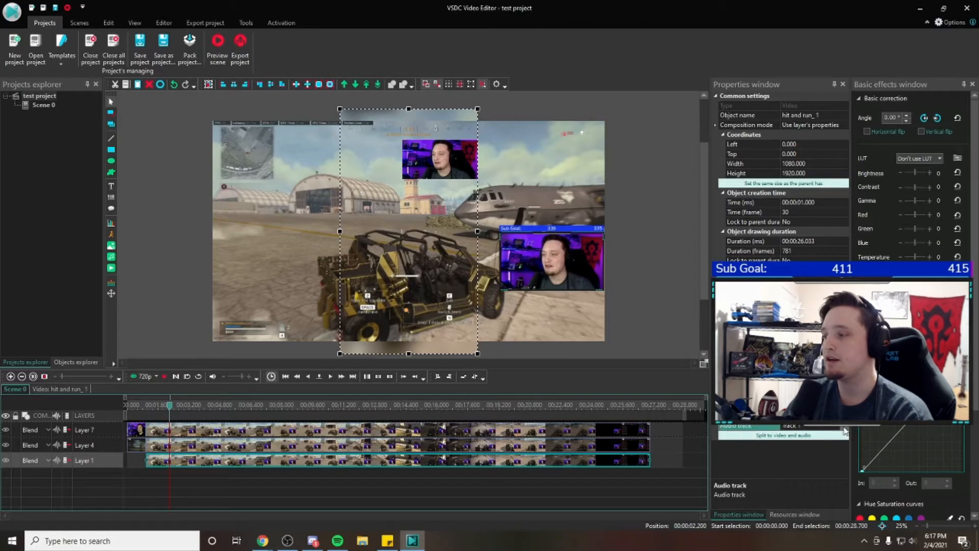
click(817, 436)
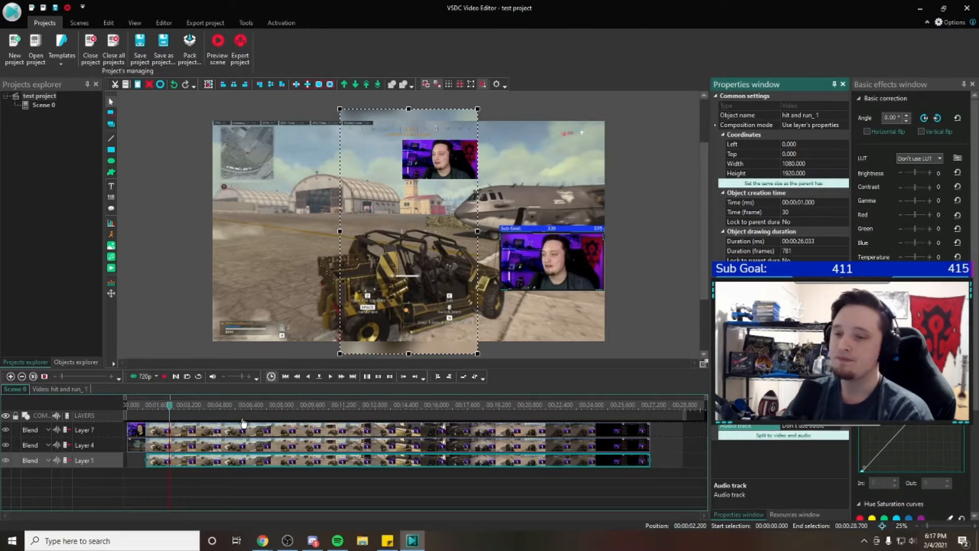
Turn off the audio track of the short gameplay recording at the start of Layer 4 with "Don't use audio"
click(140, 446)
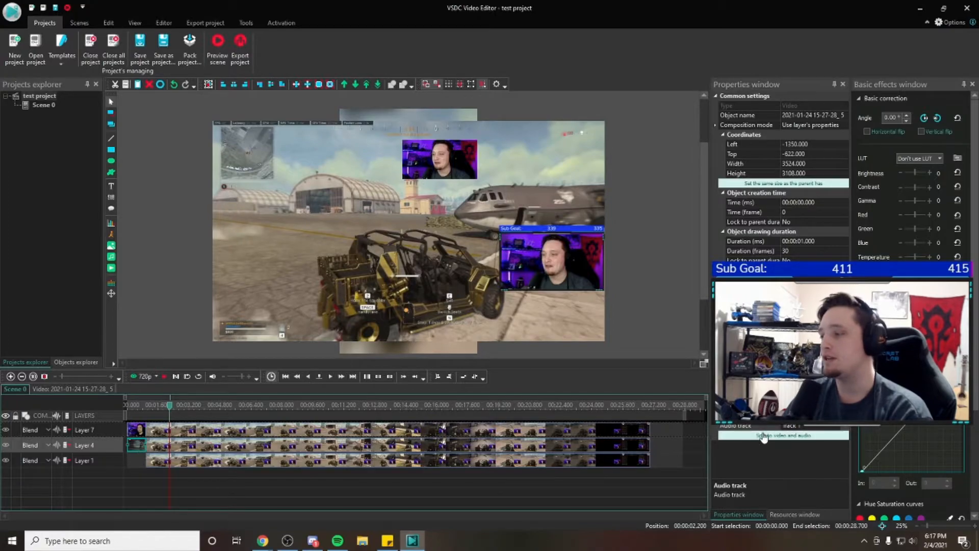
drag(170, 406, 140, 406)
click(814, 427)
click(817, 435)
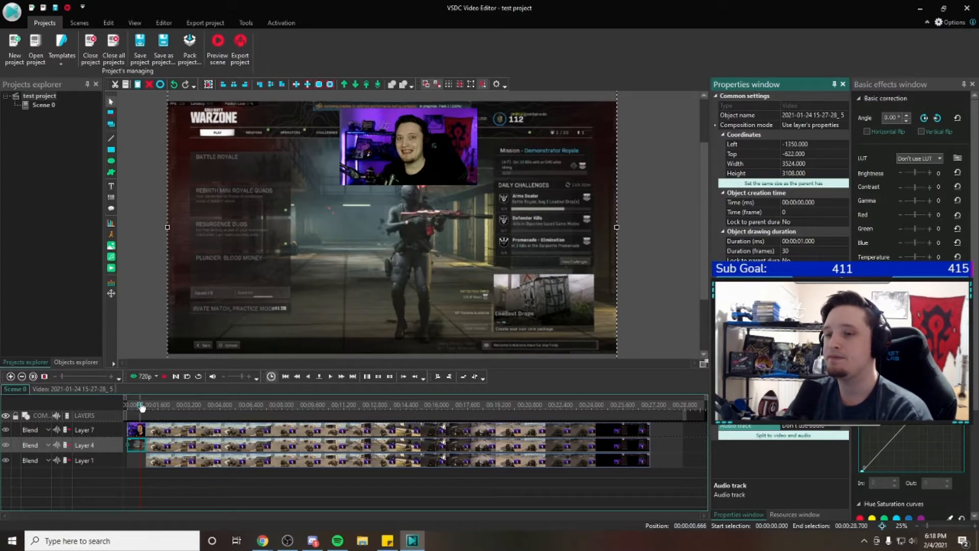
Scrub through the timeline and compare the stacked "hit and run" clips on Layers 7, 4 and 1 by selecting them in turn
drag(142, 408, 505, 407)
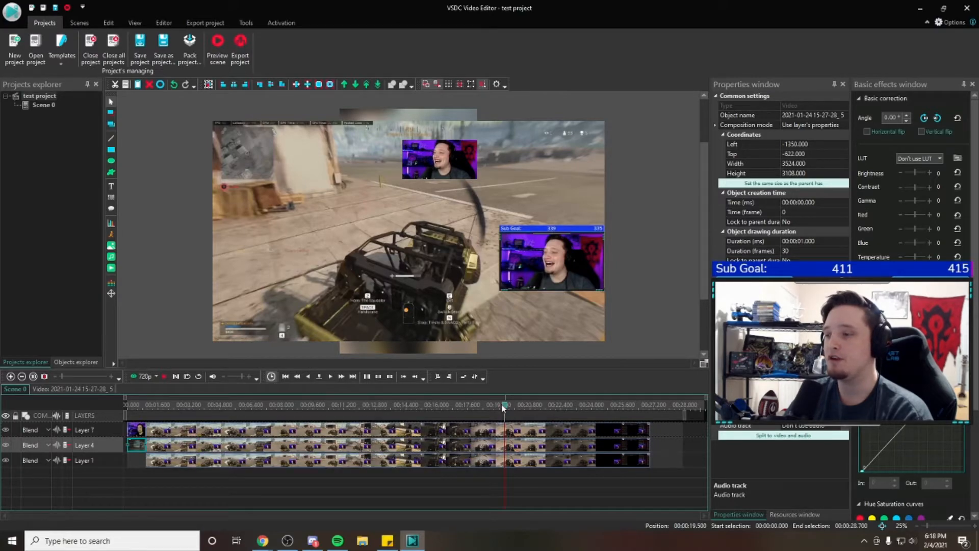
mouse_move(504, 408)
mouse_down()
mouse_move(142, 408)
mouse_move(500, 405)
mouse_up()
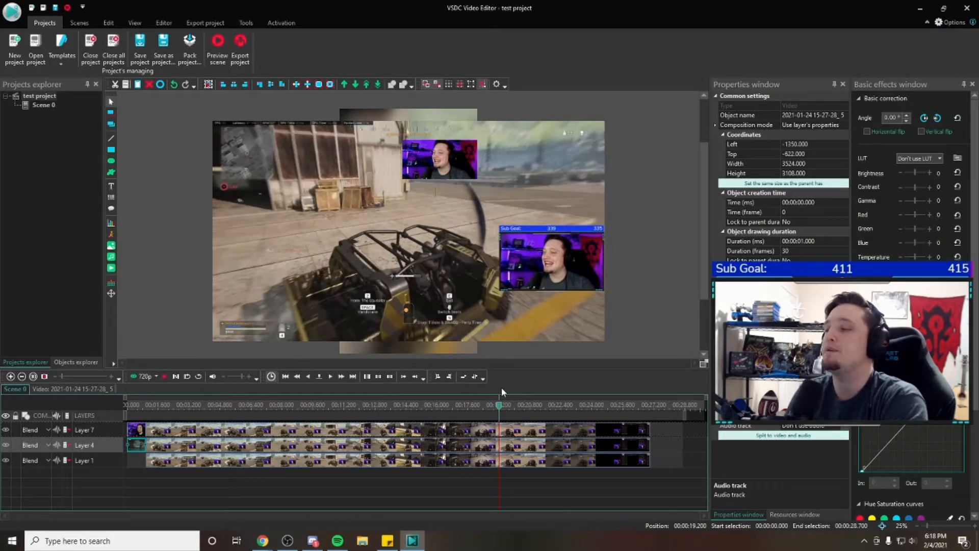
drag(500, 405, 156, 409)
click(167, 430)
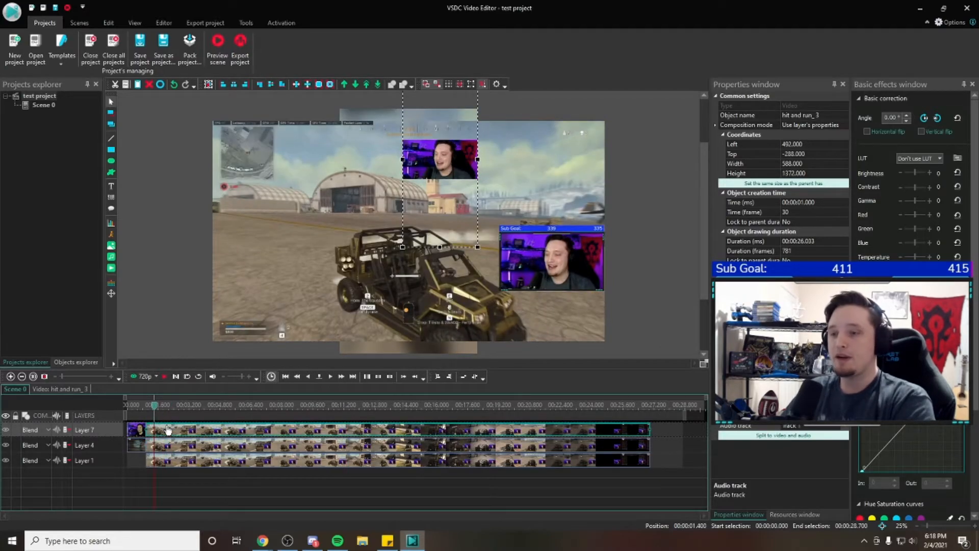
click(193, 444)
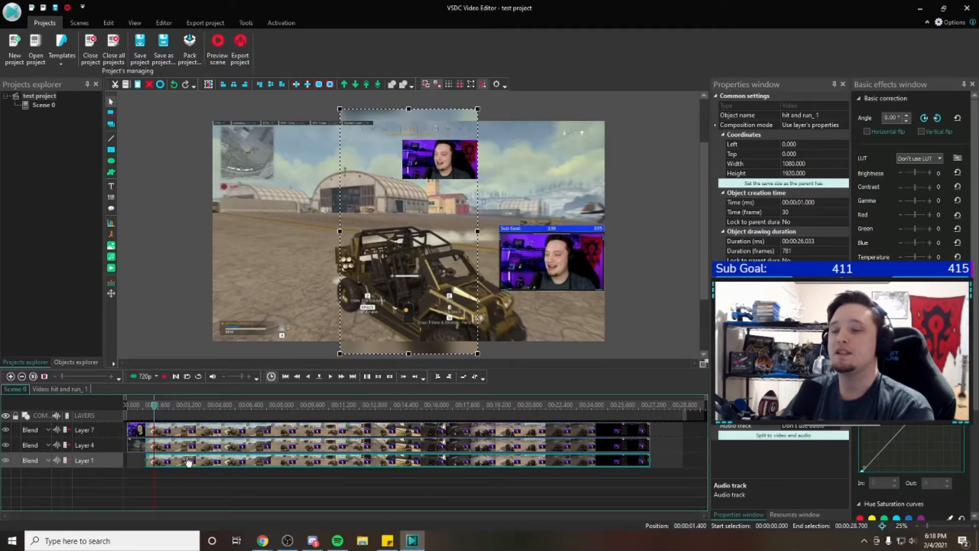
click(199, 438)
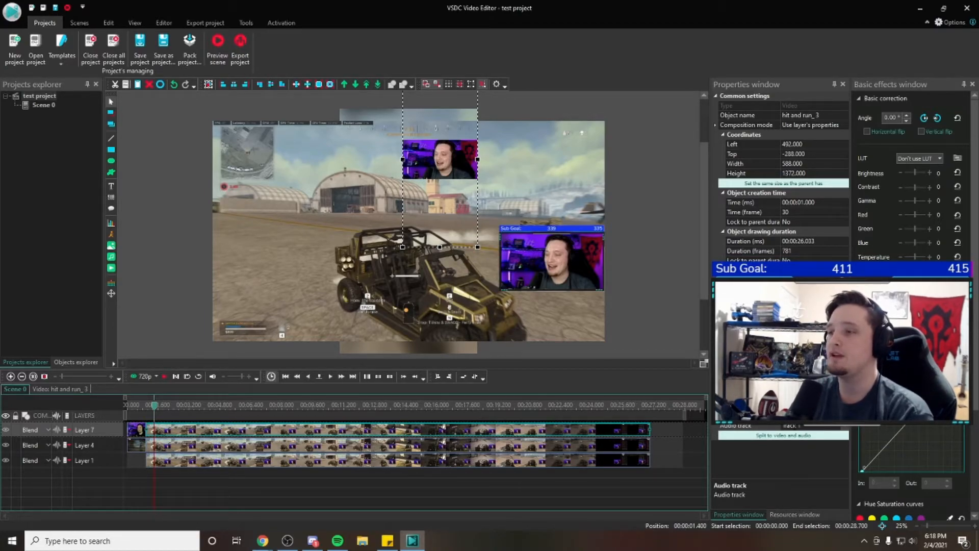
click(474, 445)
click(466, 460)
click(463, 446)
click(461, 434)
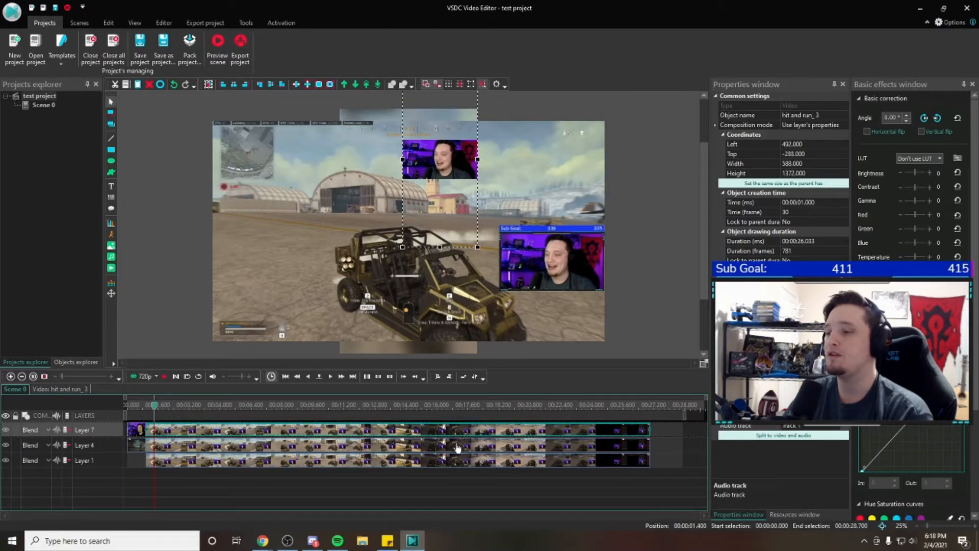
click(849, 431)
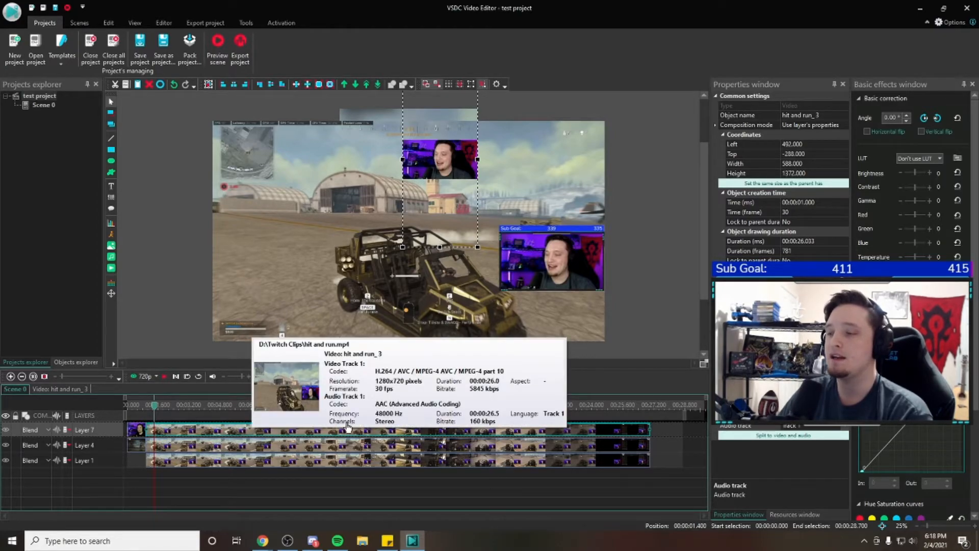
Reapply "Don't use audio" to the long "hit and run" clips on Layer 4 and Layer 1
click(185, 448)
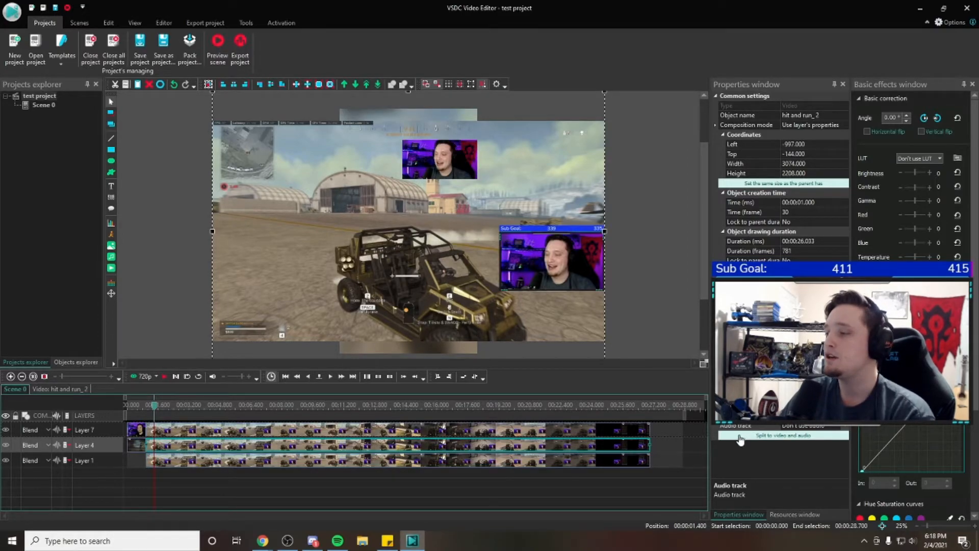
click(814, 426)
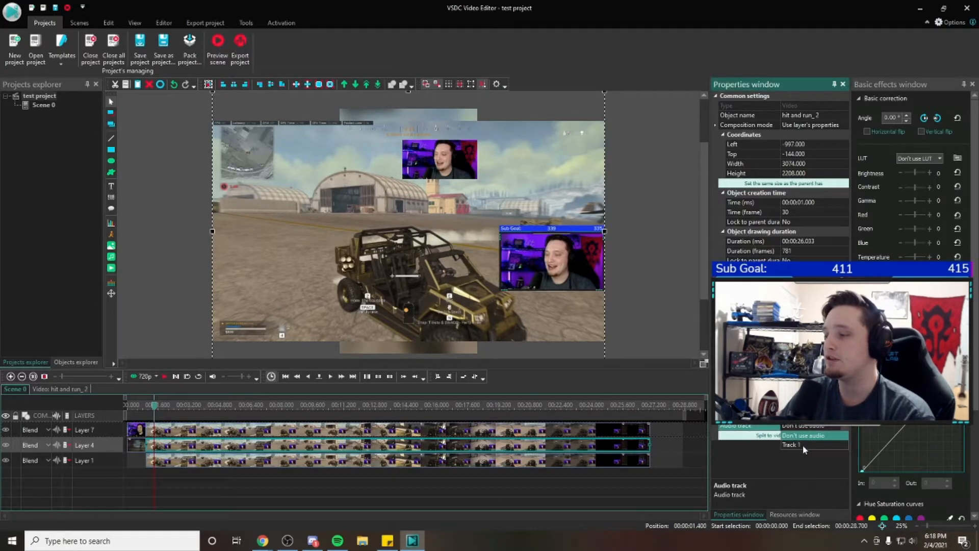
click(823, 444)
click(820, 436)
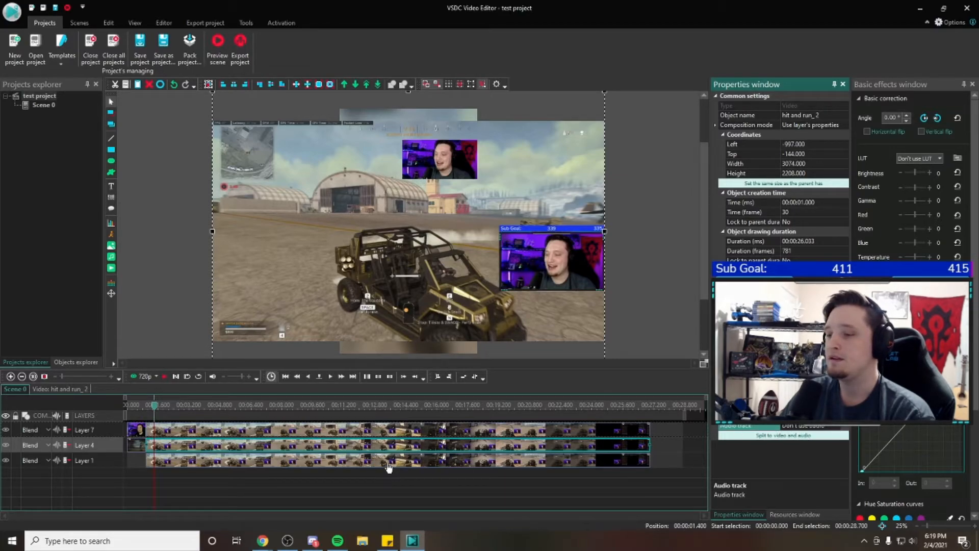
click(388, 462)
click(812, 426)
click(804, 436)
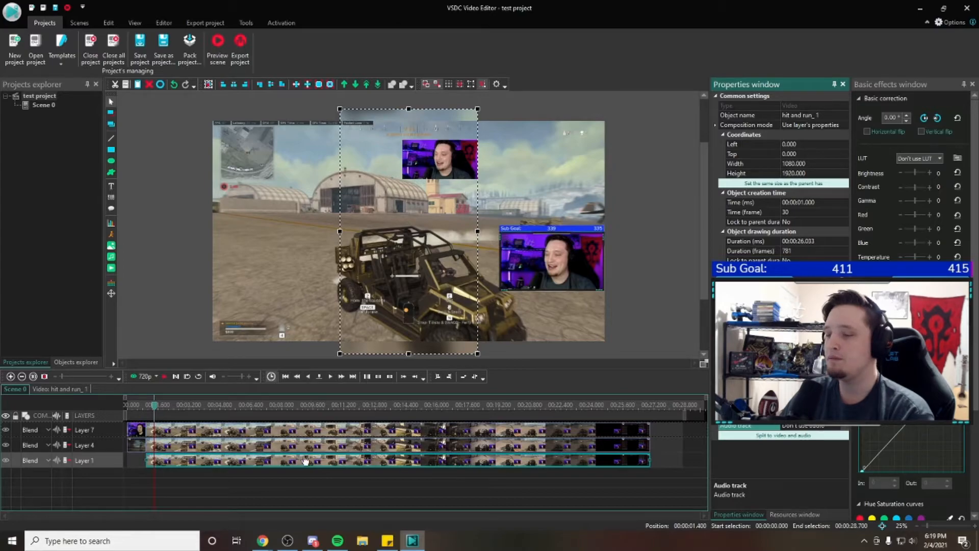
Examine the Audio volume (dB) property of the Layer 7 webcam clip "hit and run_ 3"
click(271, 439)
click(215, 426)
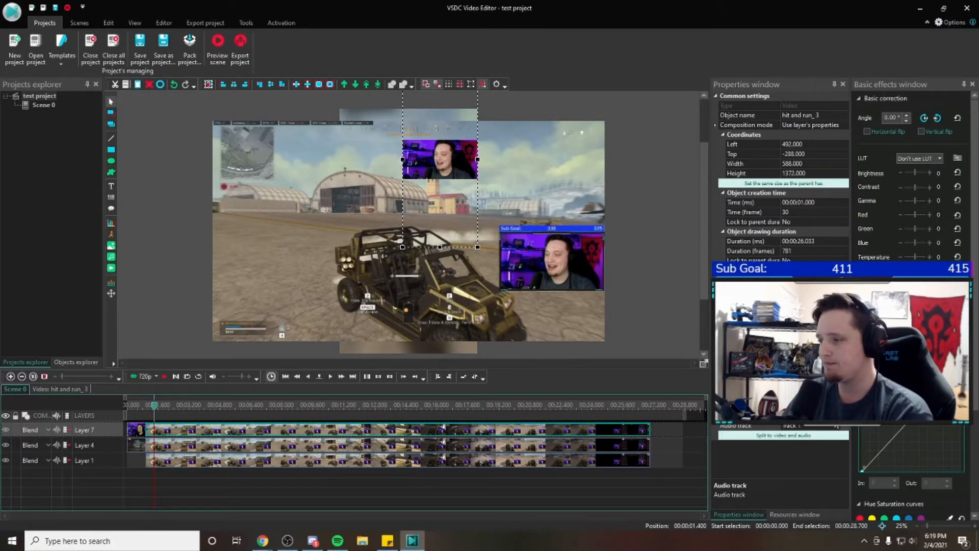
click(795, 416)
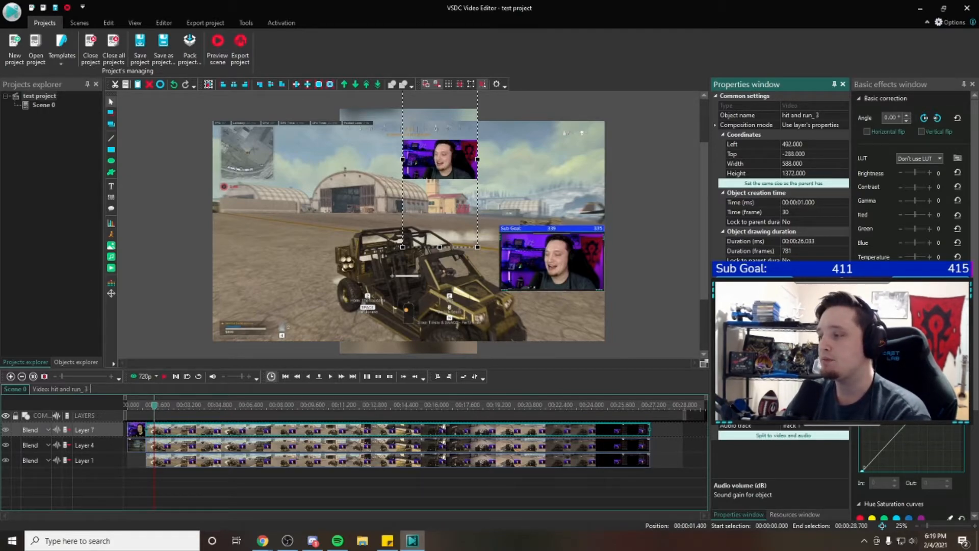
mouse_move(631, 439)
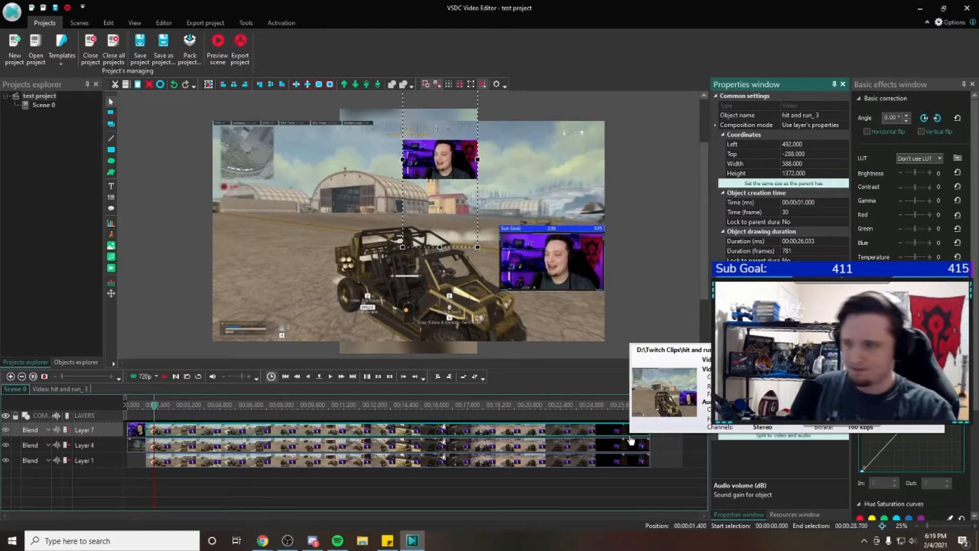
click(626, 238)
click(346, 432)
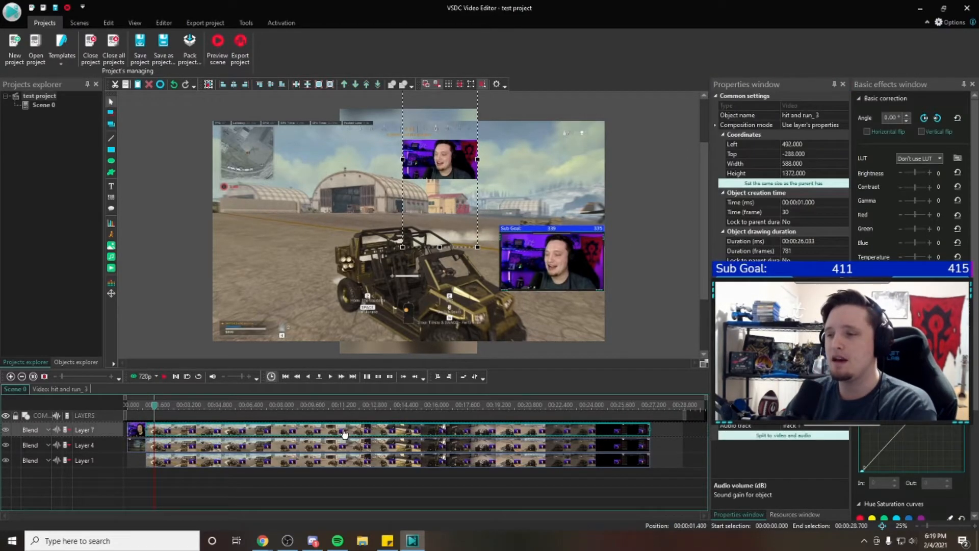
Scrub the opening seconds of the "hit and run" clips and play short previews to find a cutting point
drag(155, 409, 177, 408)
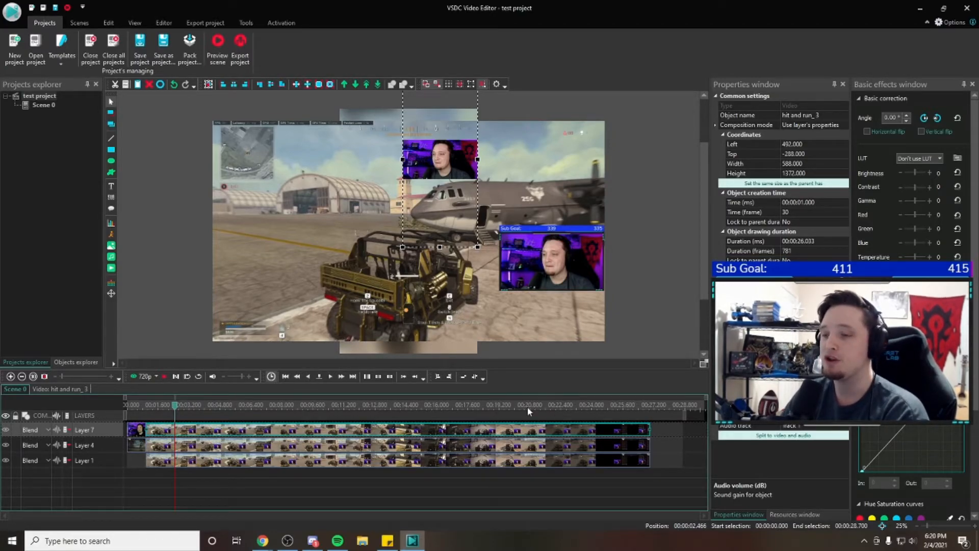
drag(177, 411, 191, 410)
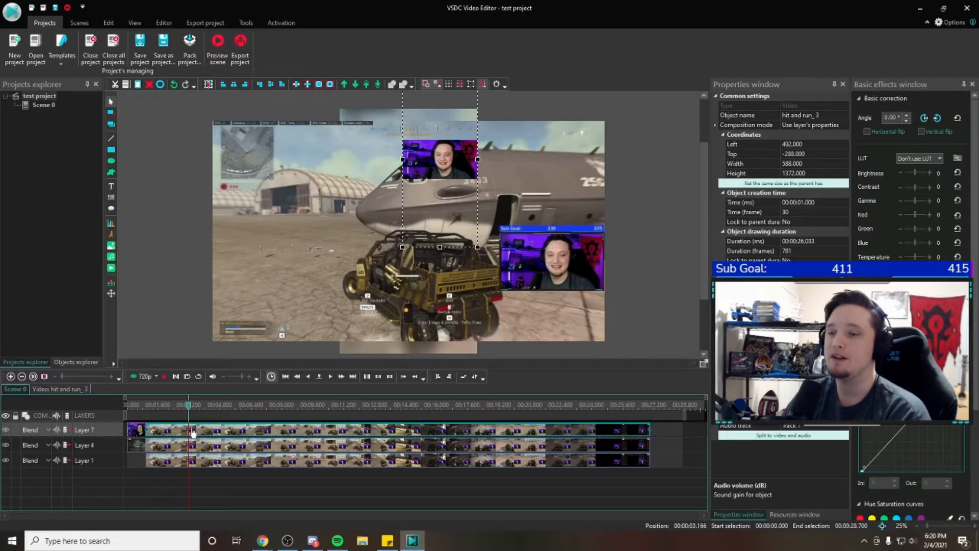
click(165, 376)
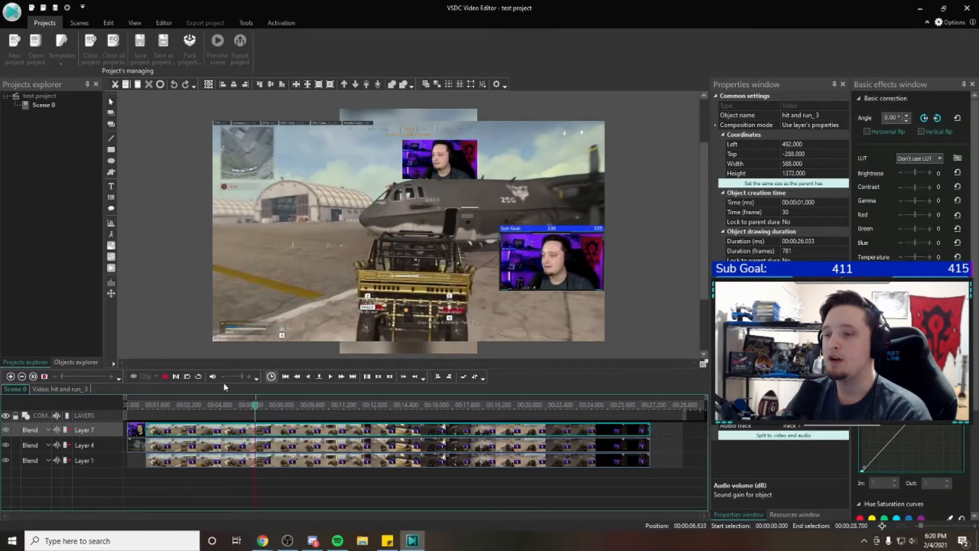
click(164, 376)
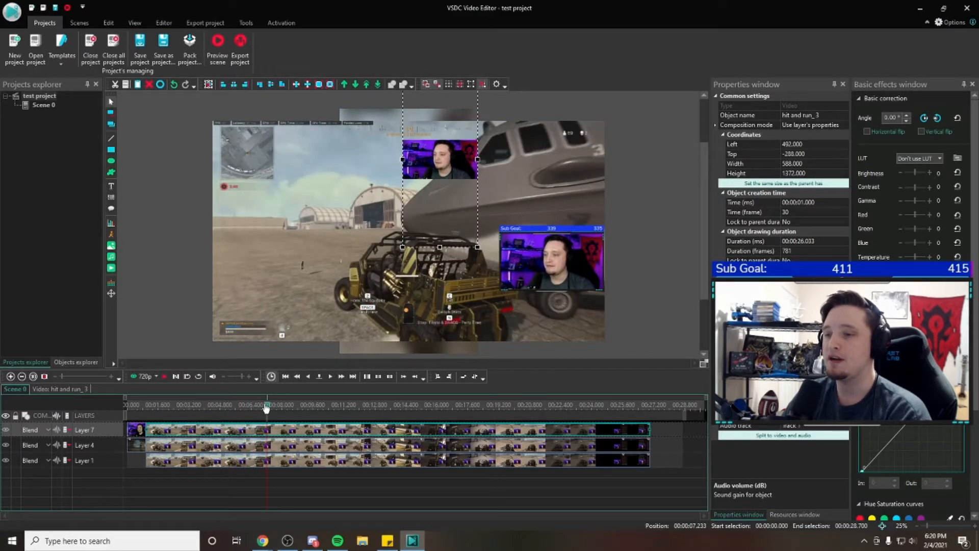
drag(267, 410, 178, 421)
click(163, 377)
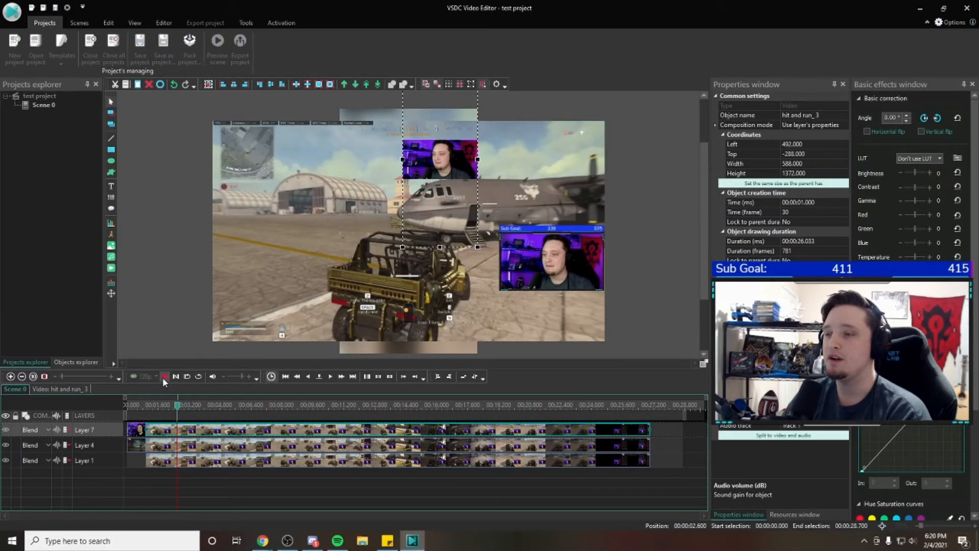
click(164, 377)
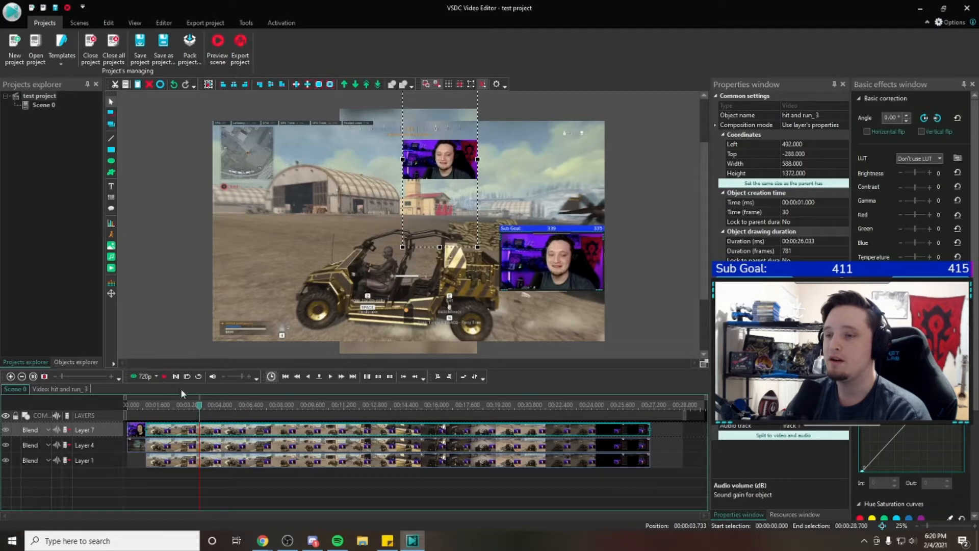
Split the long Layer 7 webcam clip at timeline position 00:00:02.800 with a marker, removing the source object
mouse_move(200, 409)
mouse_down()
mouse_move(291, 414)
mouse_move(183, 409)
mouse_up()
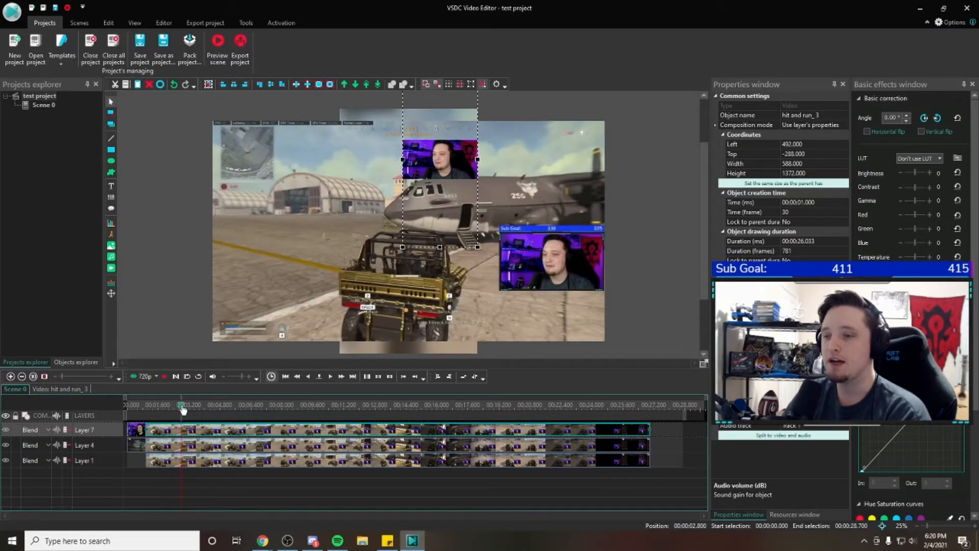
right_click(198, 434)
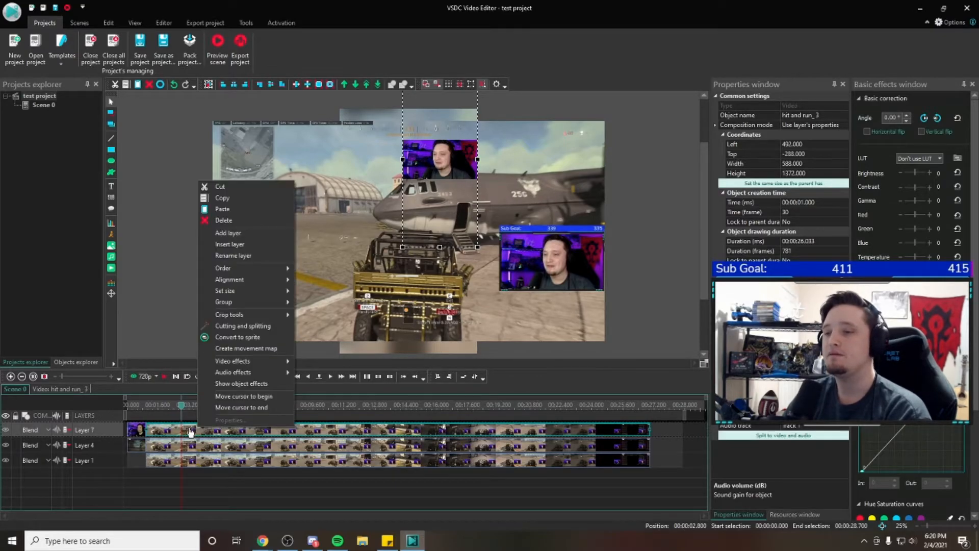
click(256, 329)
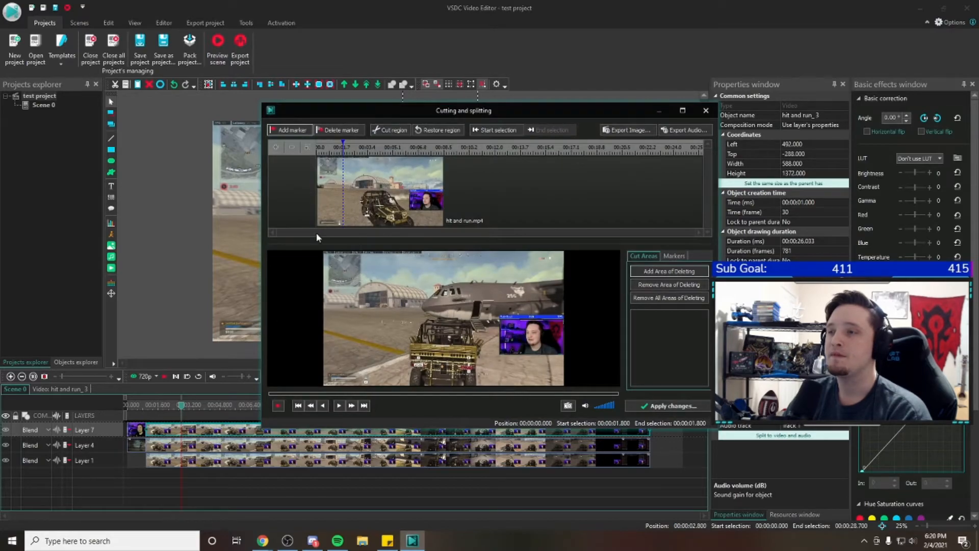
click(297, 133)
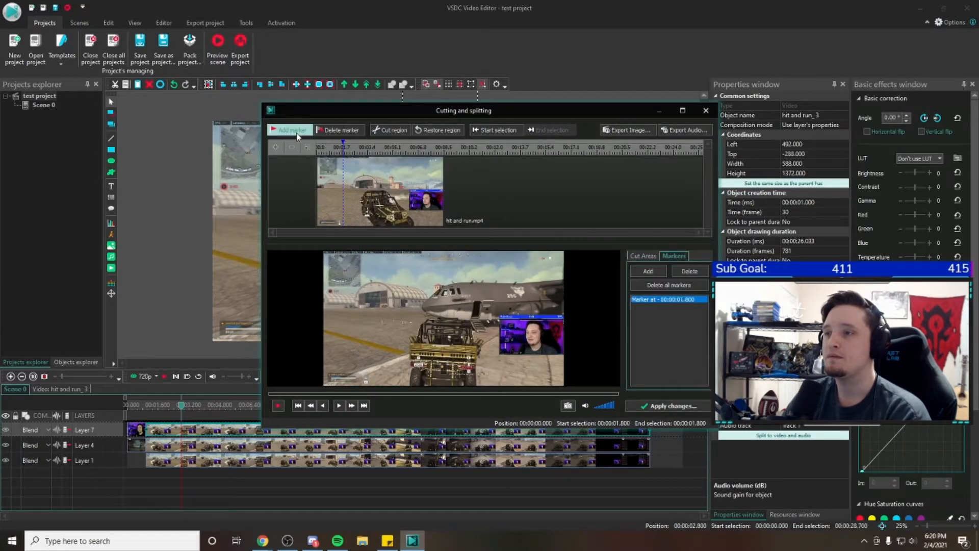
click(670, 407)
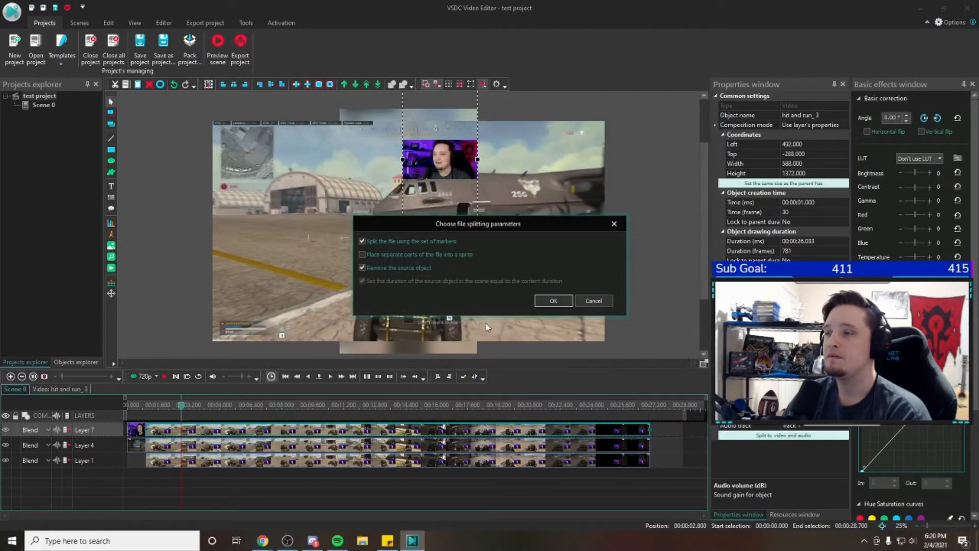
click(553, 301)
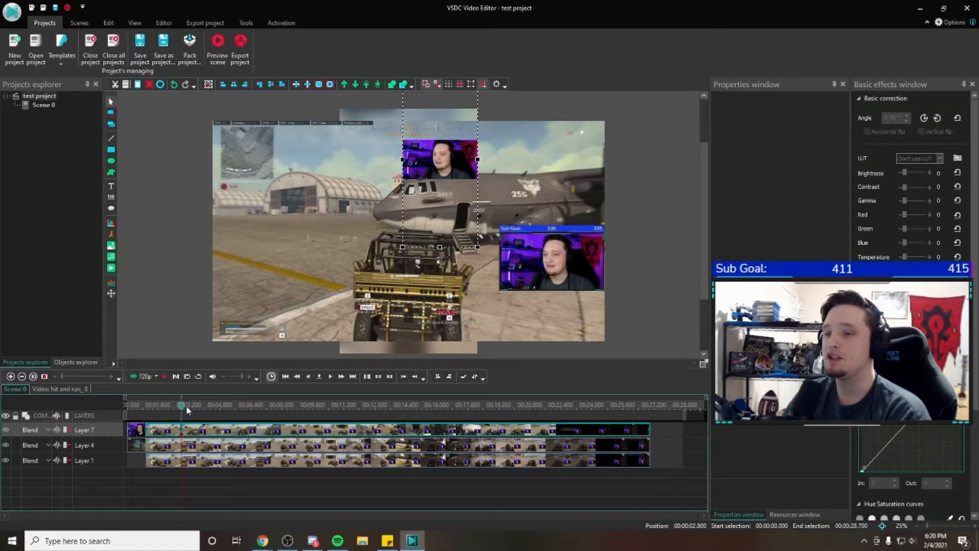
Split the long Layer 4 gameplay clip with a marker at the same 00:00:02.800 timeline position
click(204, 451)
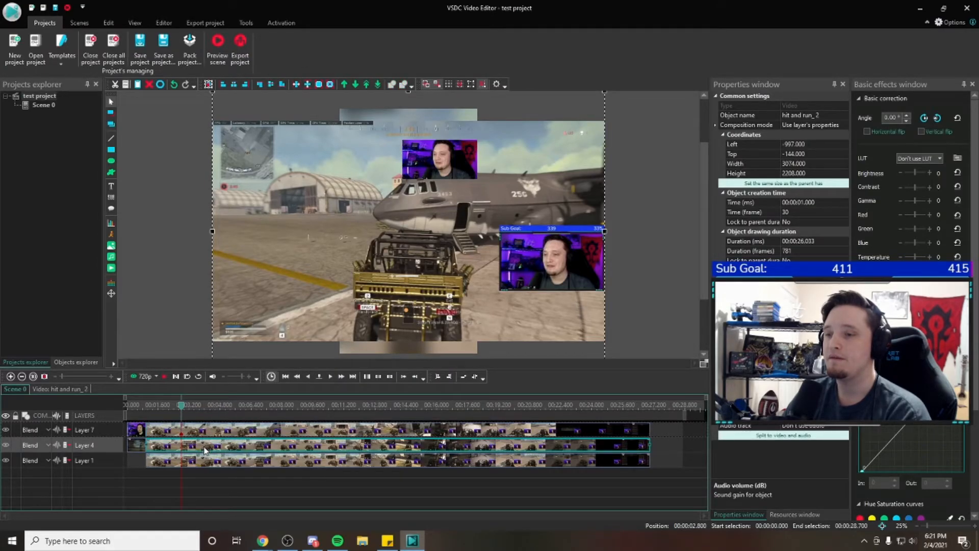
right_click(204, 451)
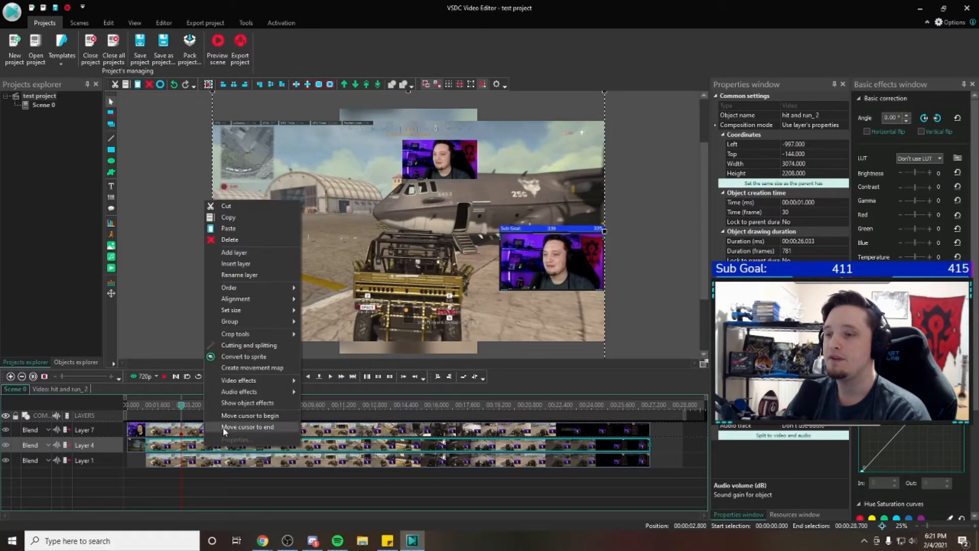
click(253, 344)
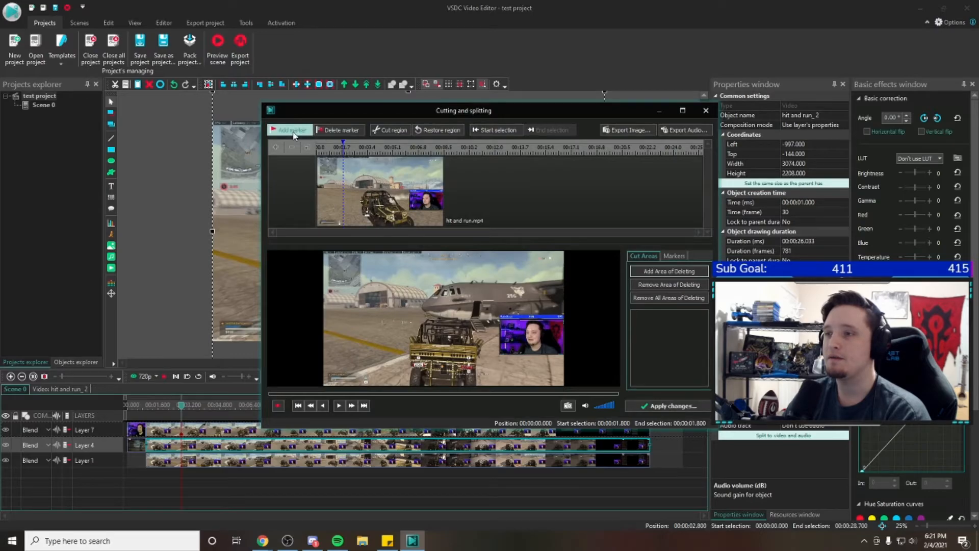
click(293, 133)
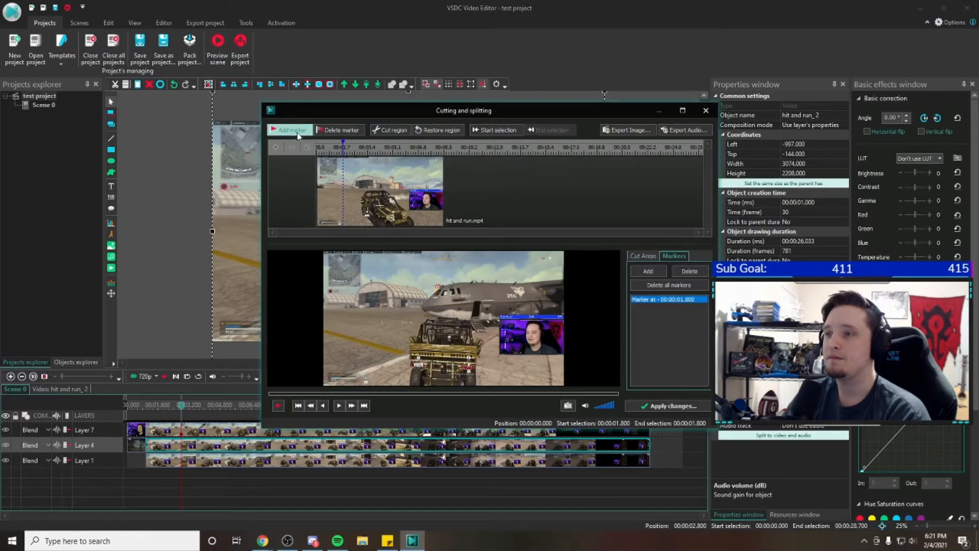
click(667, 407)
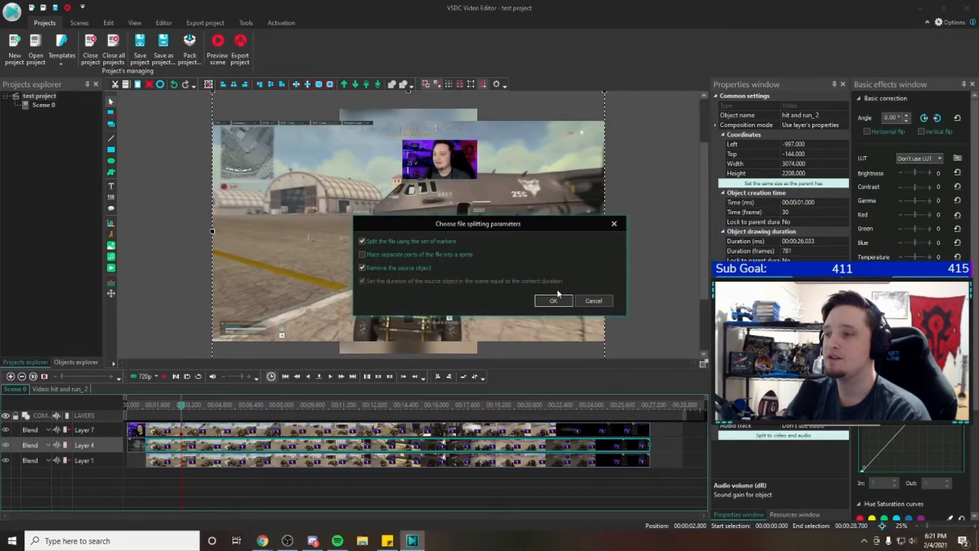
click(554, 301)
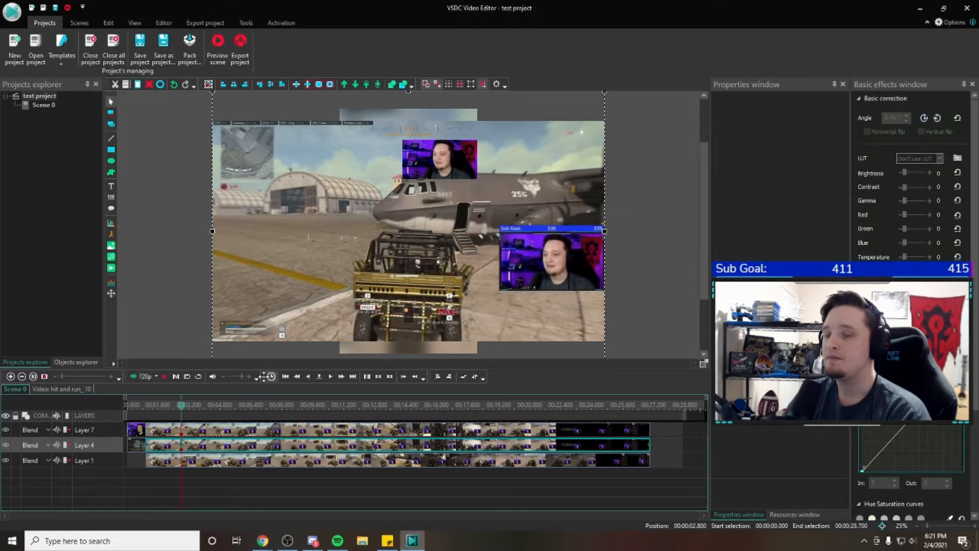
Split the long Layer 1 background clip with a marker at the 00:00:02.800 timeline position
click(203, 466)
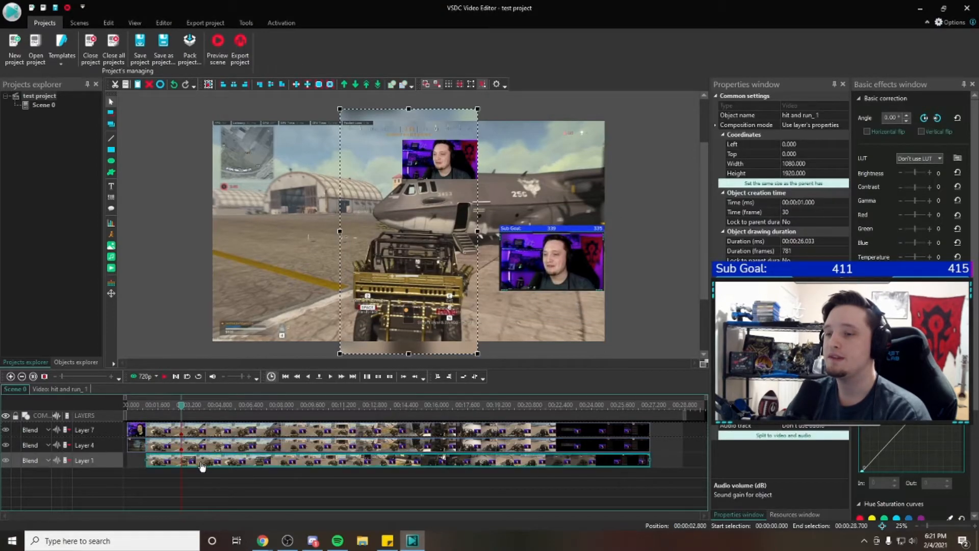
right_click(202, 466)
click(264, 360)
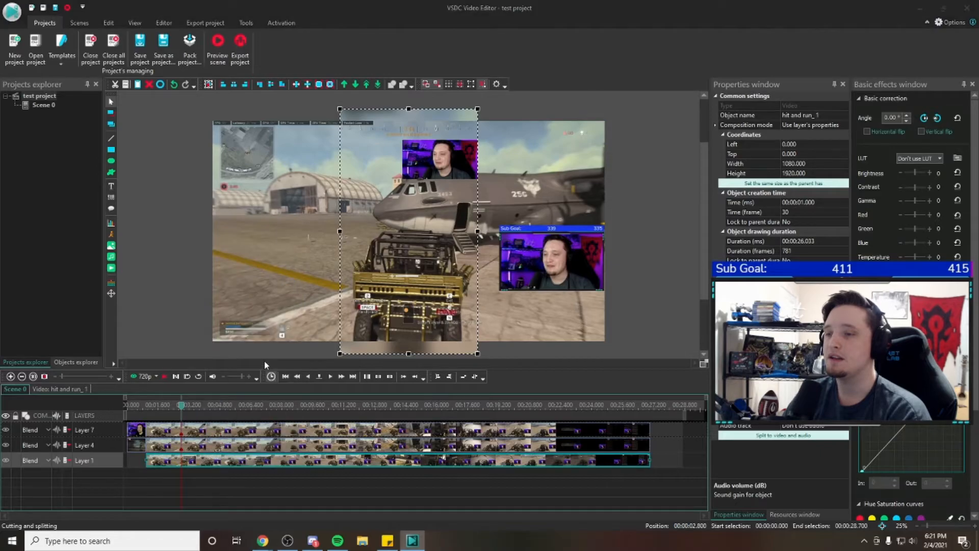
click(289, 130)
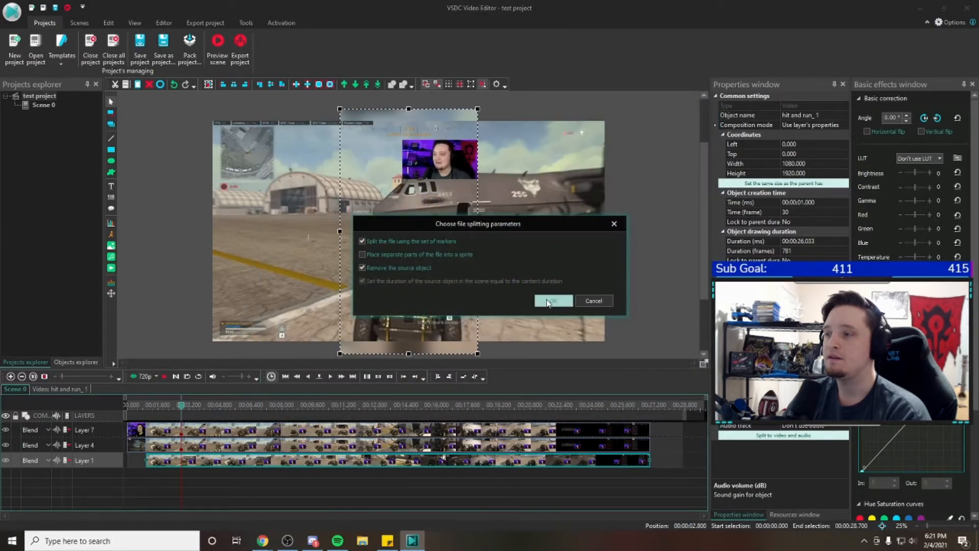
click(552, 300)
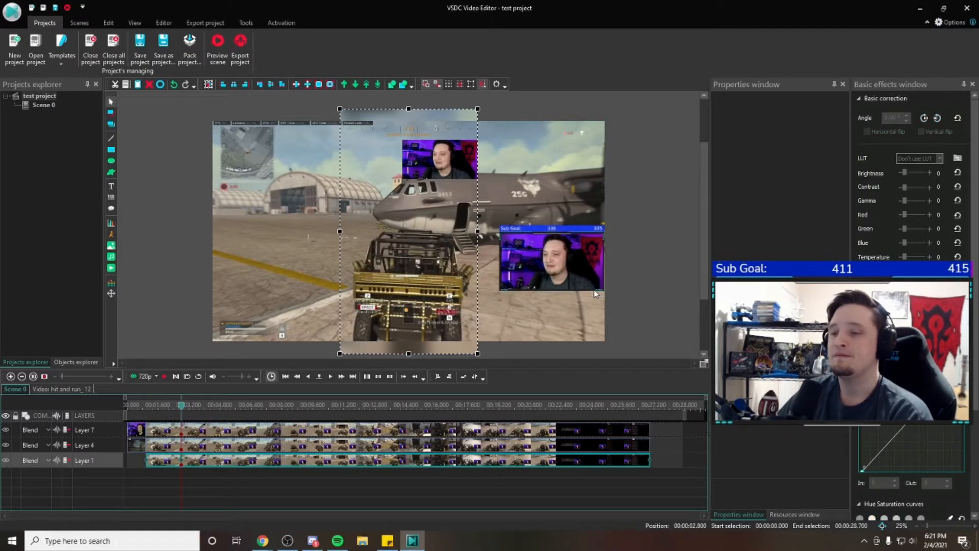
Play the scene up to 00:00:08.100 and split the remaining long Layer 7 webcam clip there with a marker
click(166, 375)
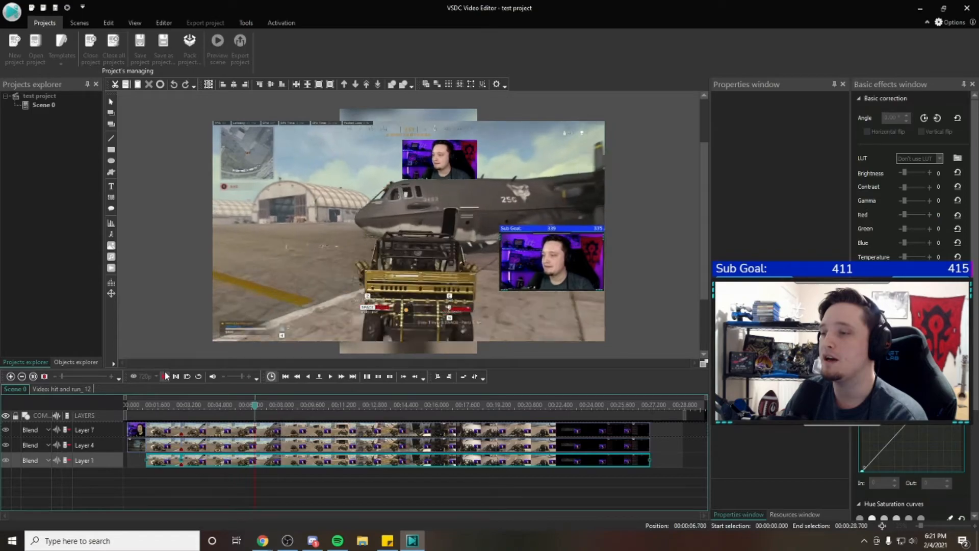
click(166, 375)
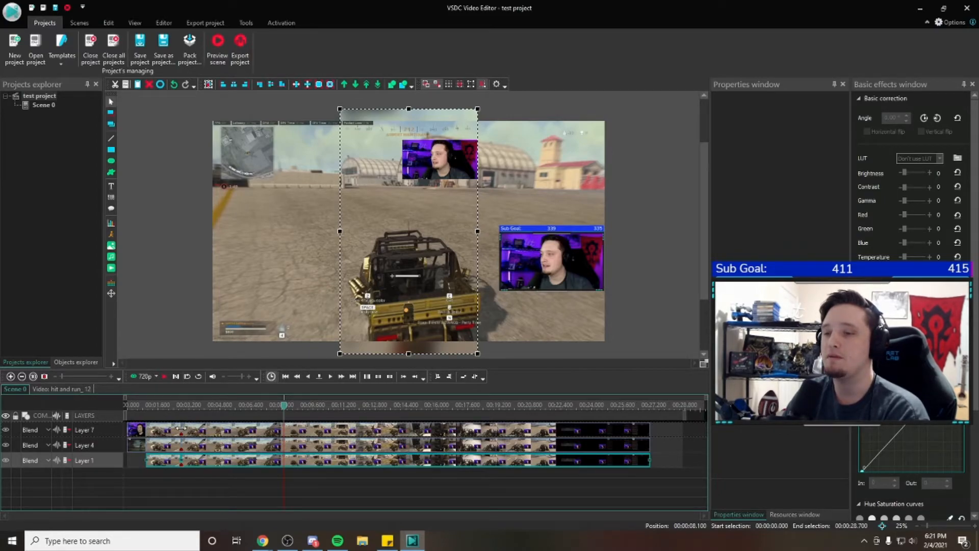
click(295, 431)
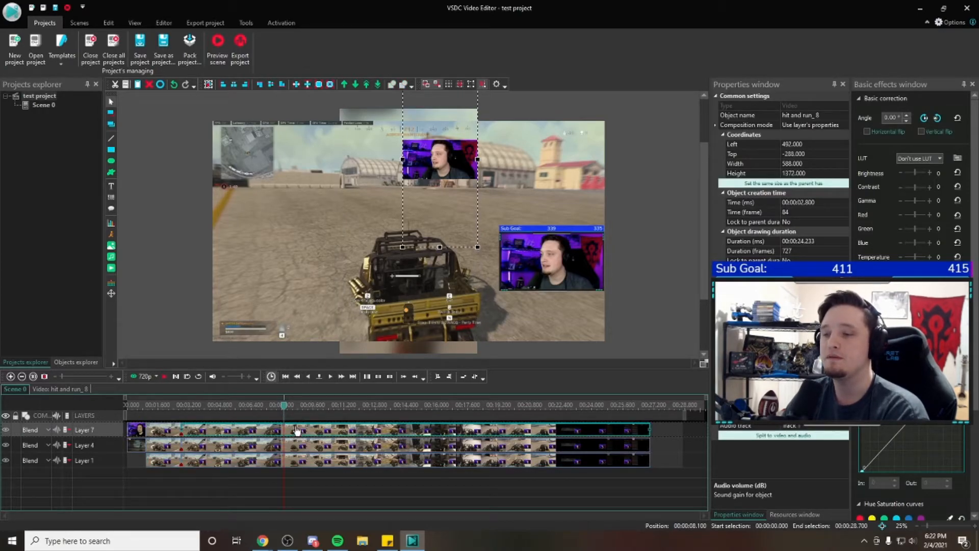
right_click(294, 429)
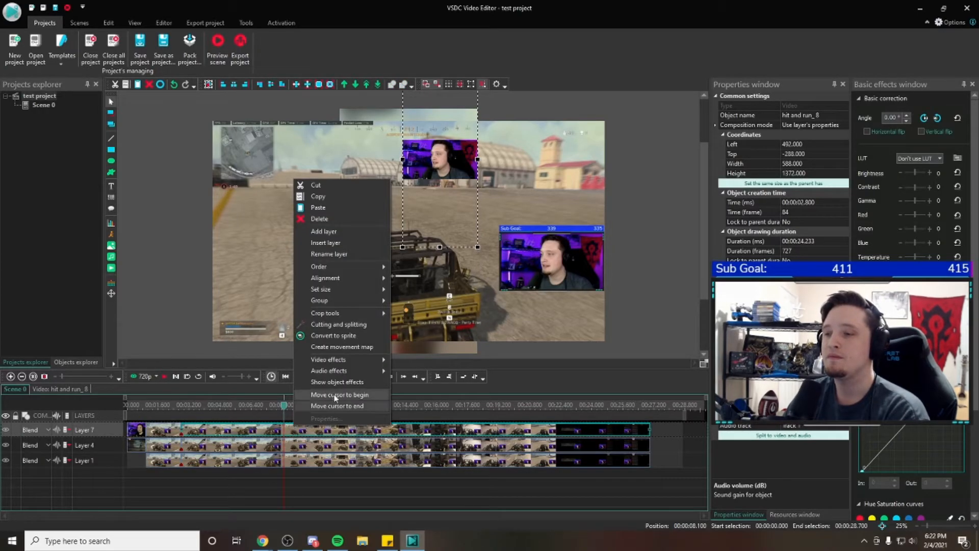
click(334, 323)
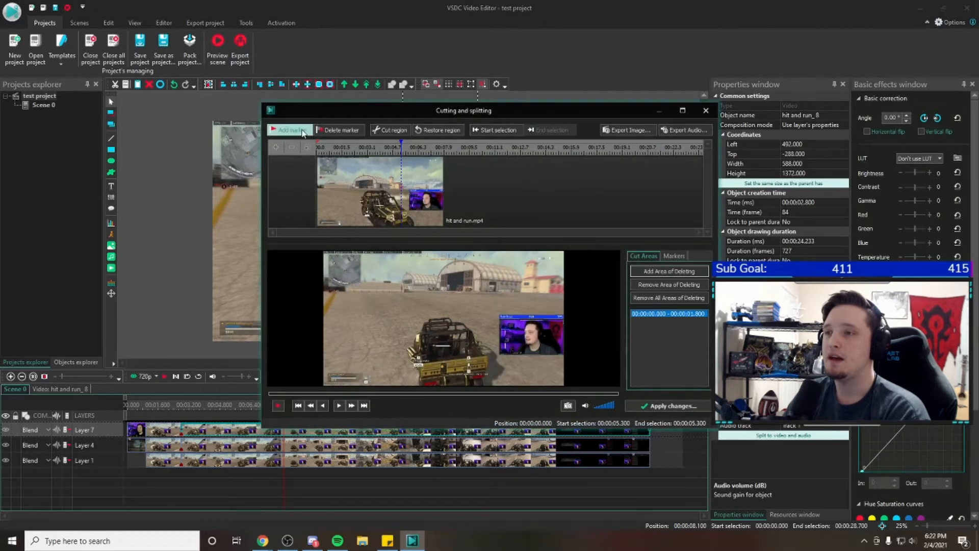
click(303, 131)
click(668, 406)
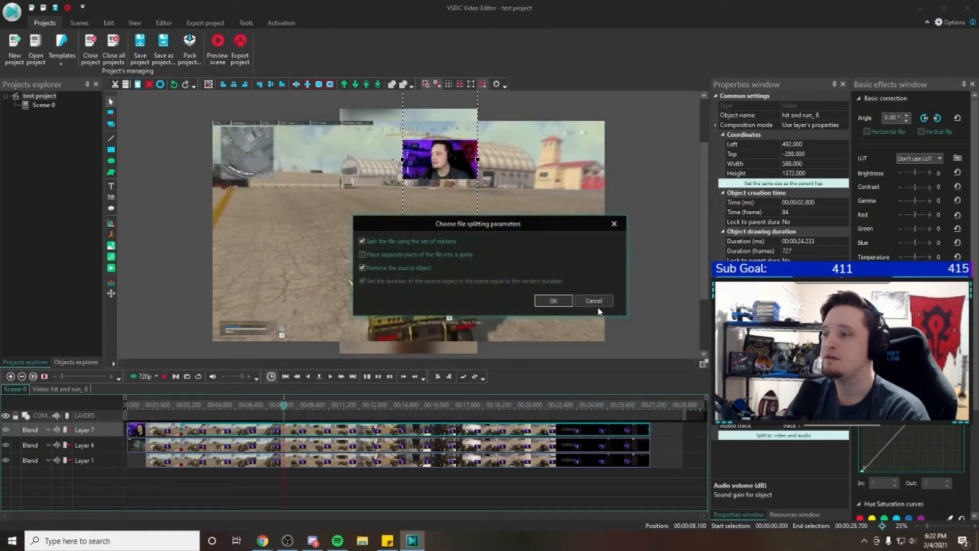
click(567, 299)
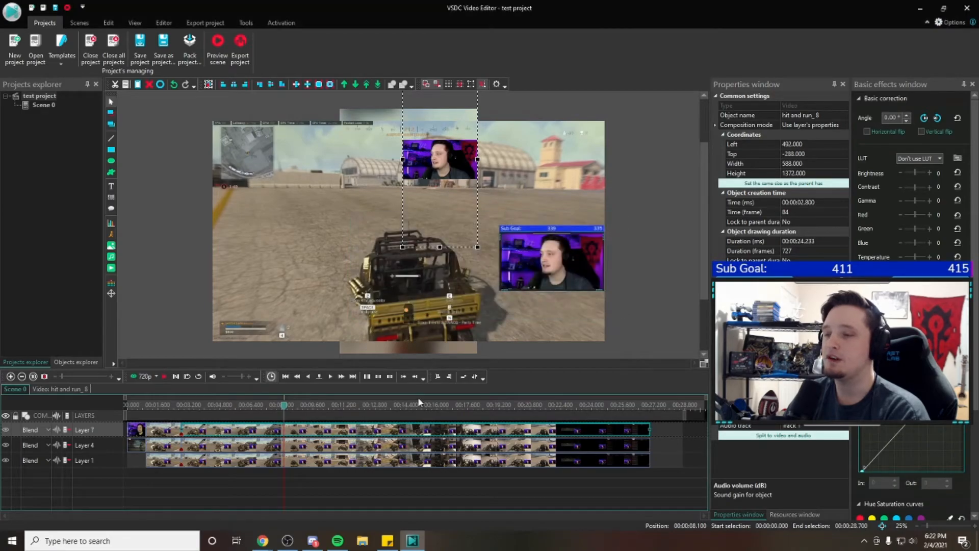
Split the remaining long Layer 4 gameplay clip with a marker at the 00:00:08.100 timeline position
right_click(301, 447)
click(341, 346)
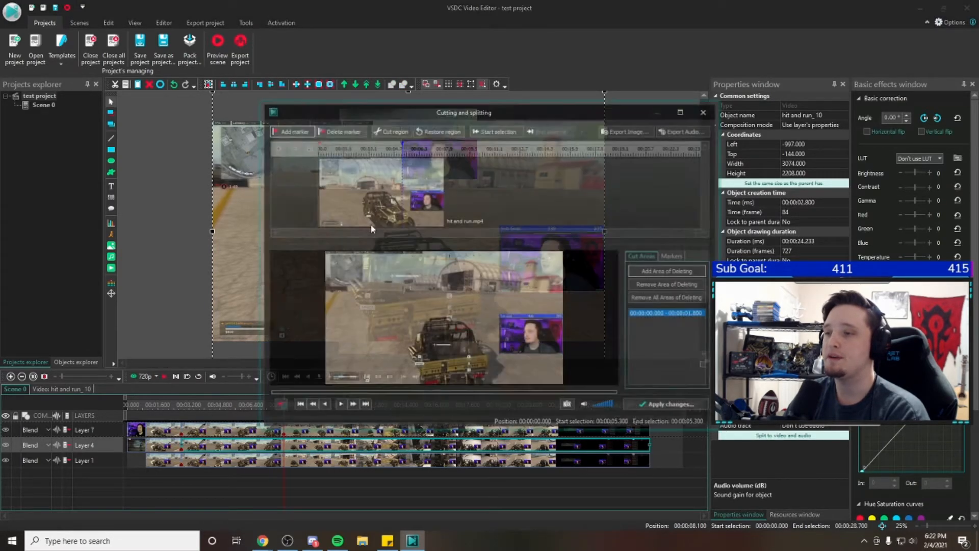
click(289, 130)
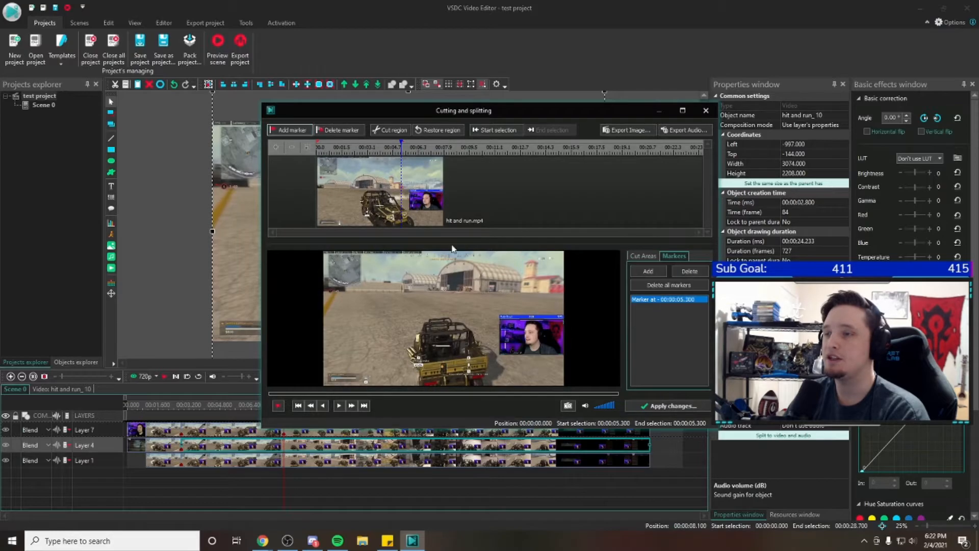
click(668, 405)
click(553, 301)
Split the remaining long Layer 1 background clip with a marker at timeline position 00:00:08.100 and deselect it
click(303, 462)
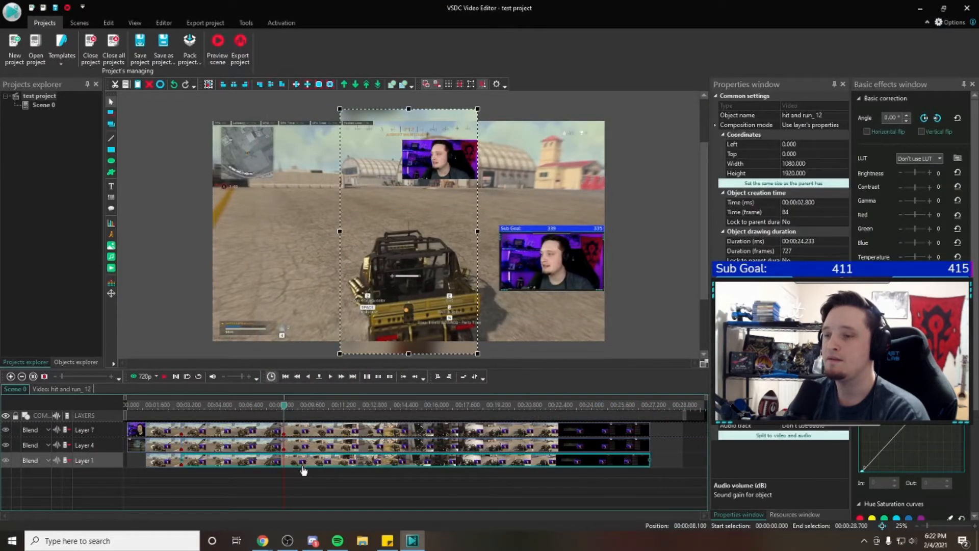
right_click(303, 462)
click(348, 361)
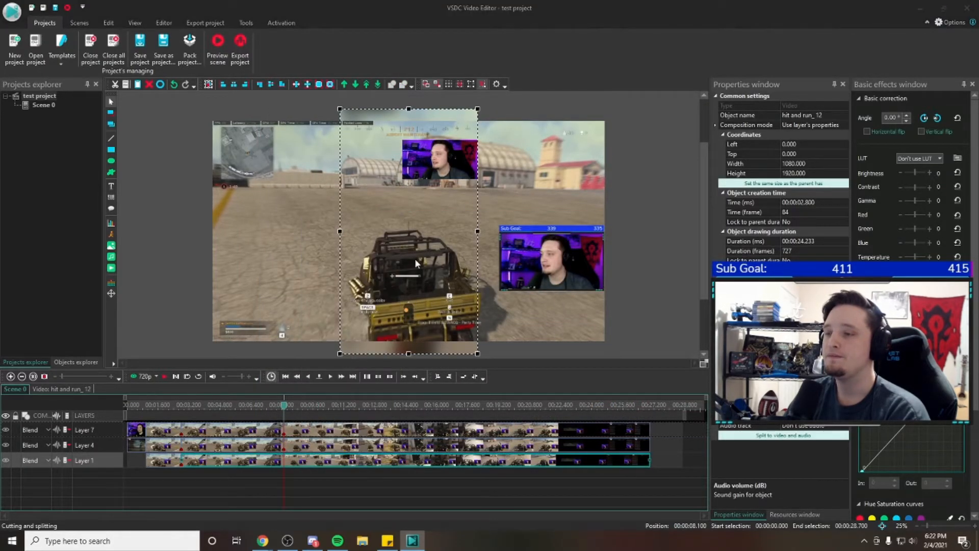
click(289, 130)
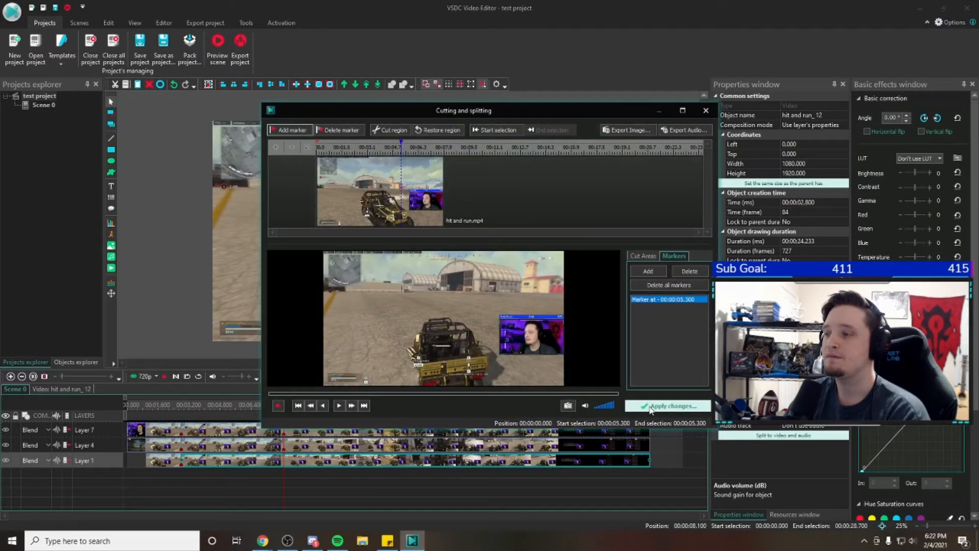
click(668, 406)
click(564, 298)
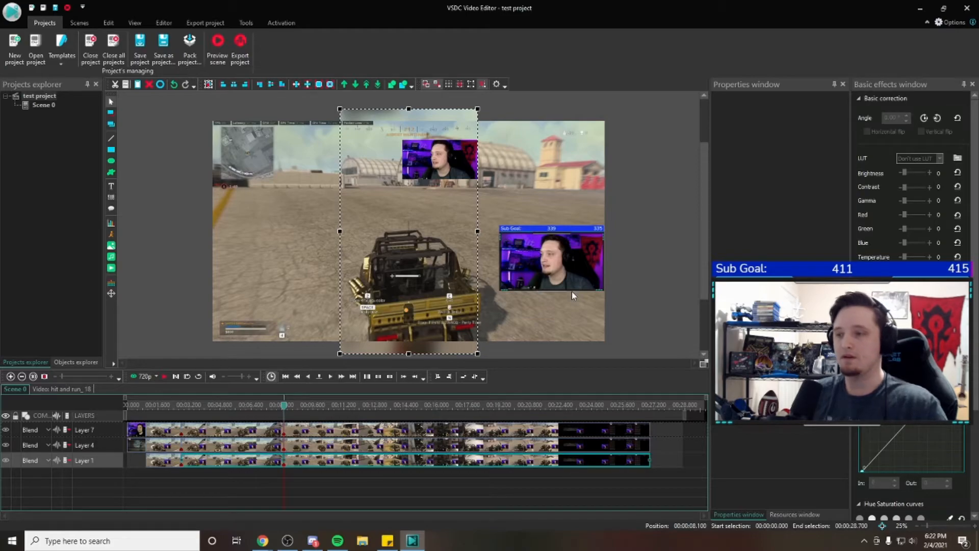
click(656, 262)
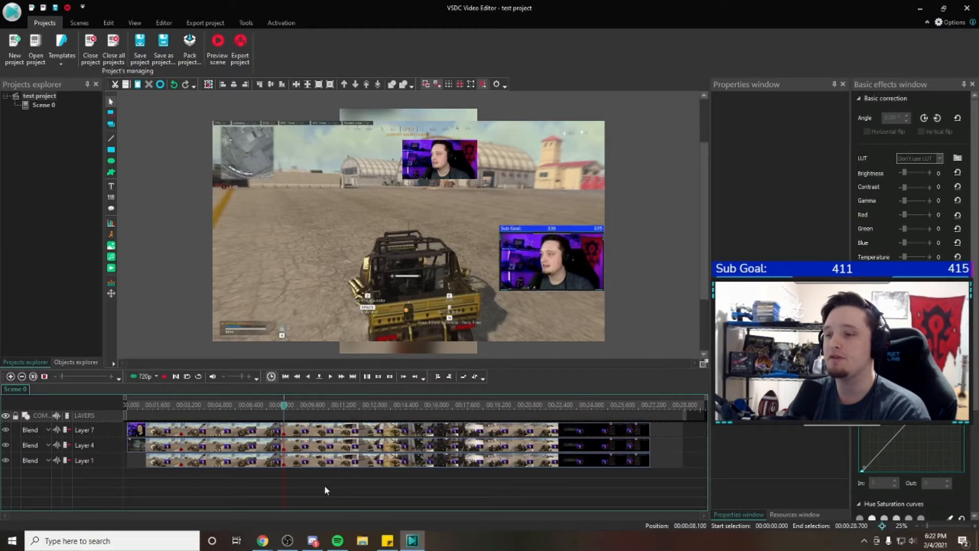
Delete the middle segments between 00:00:02.800 and 00:00:08.100 from Layers 7, 4 and 1
mouse_move(251, 464)
mouse_down()
mouse_move(284, 493)
mouse_move(421, 518)
mouse_move(277, 527)
mouse_move(240, 510)
mouse_move(365, 480)
mouse_move(243, 460)
mouse_up()
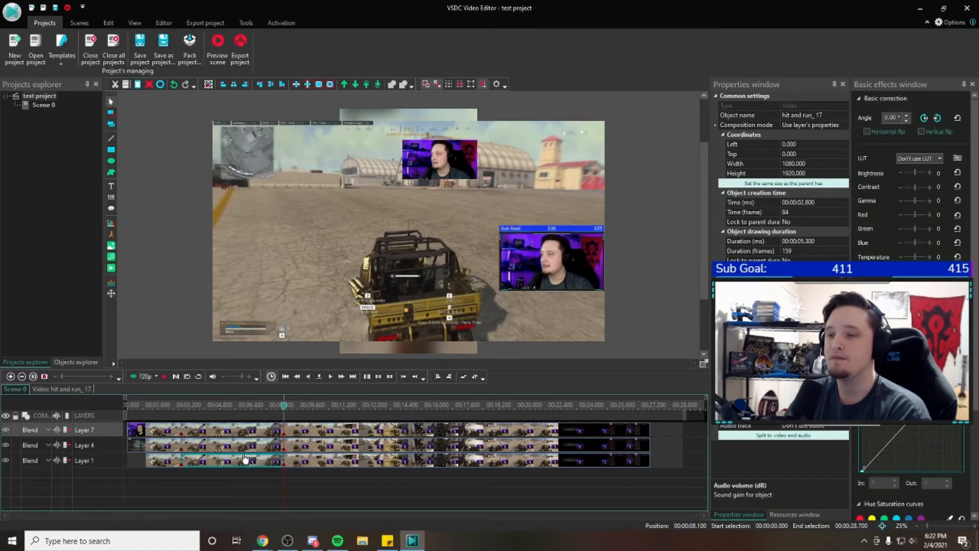
click(221, 434)
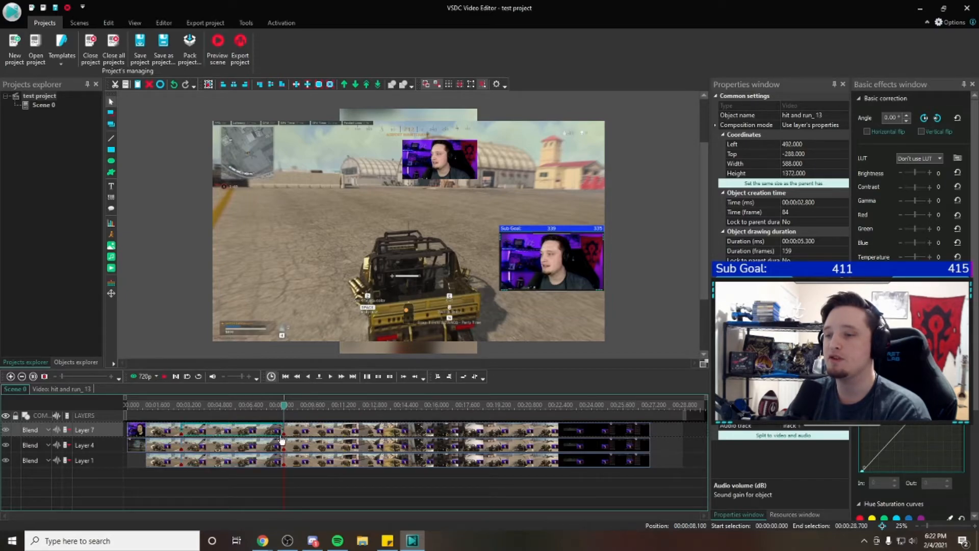
click(222, 445)
click(227, 436)
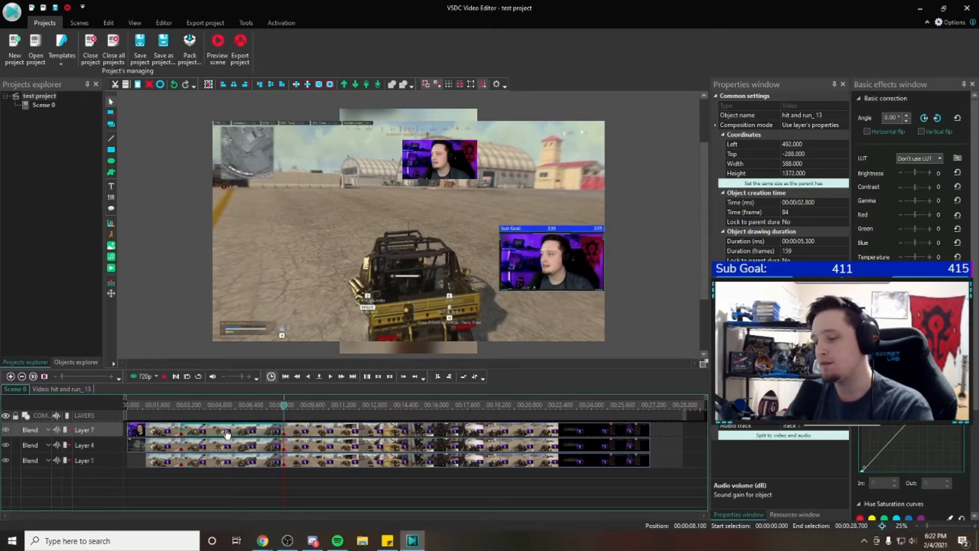
key(Delete)
click(226, 445)
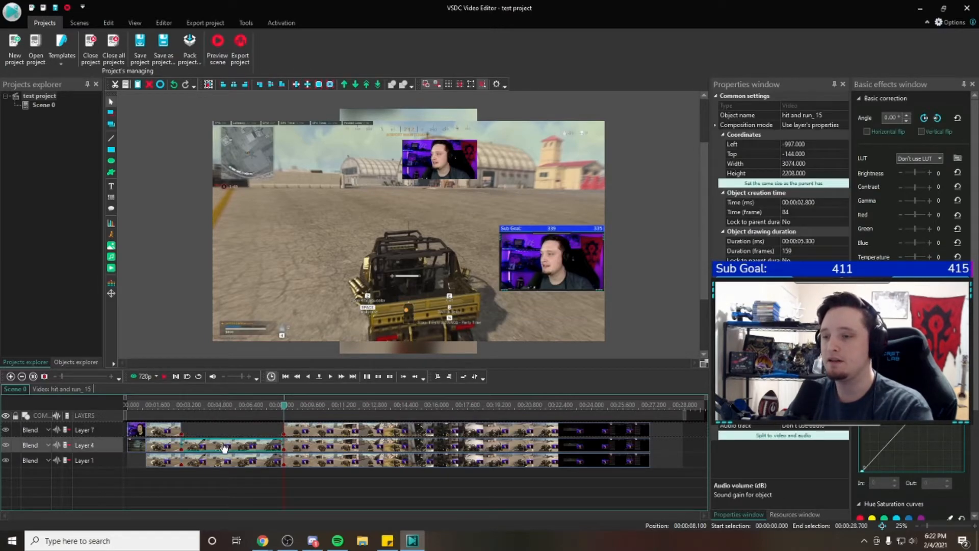
key(Delete)
click(228, 461)
key(Delete)
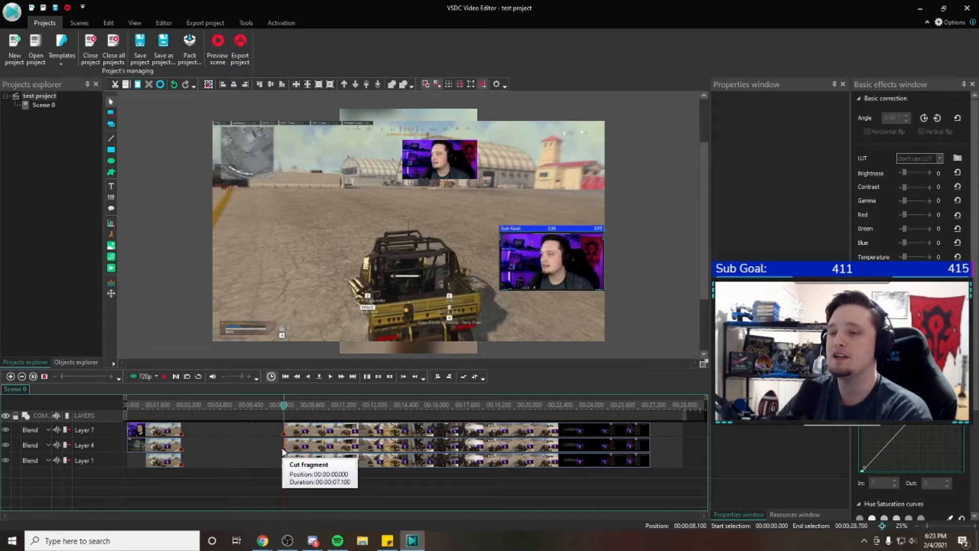
Undo the deletion of the middle segments on Layers 7, 4 and 1 and clear the selection
click(175, 85)
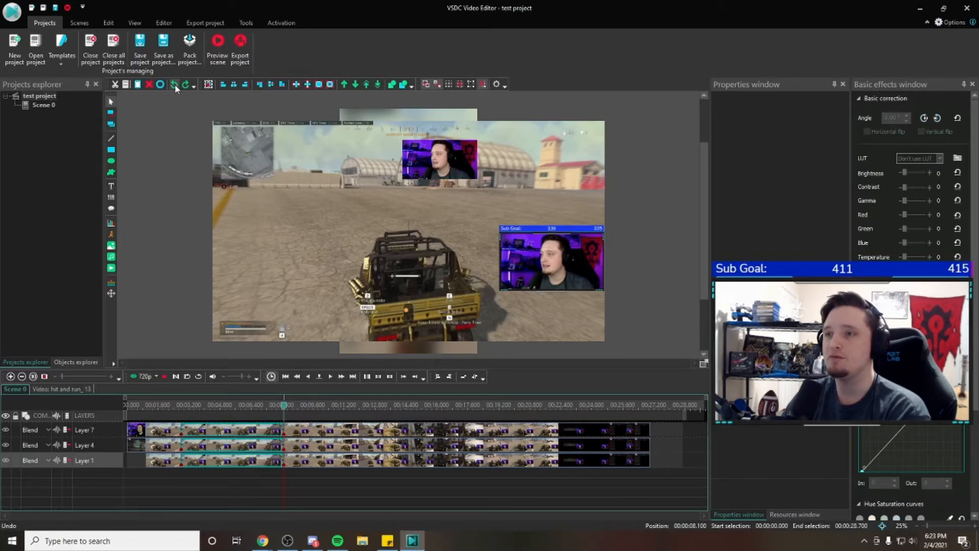
click(328, 487)
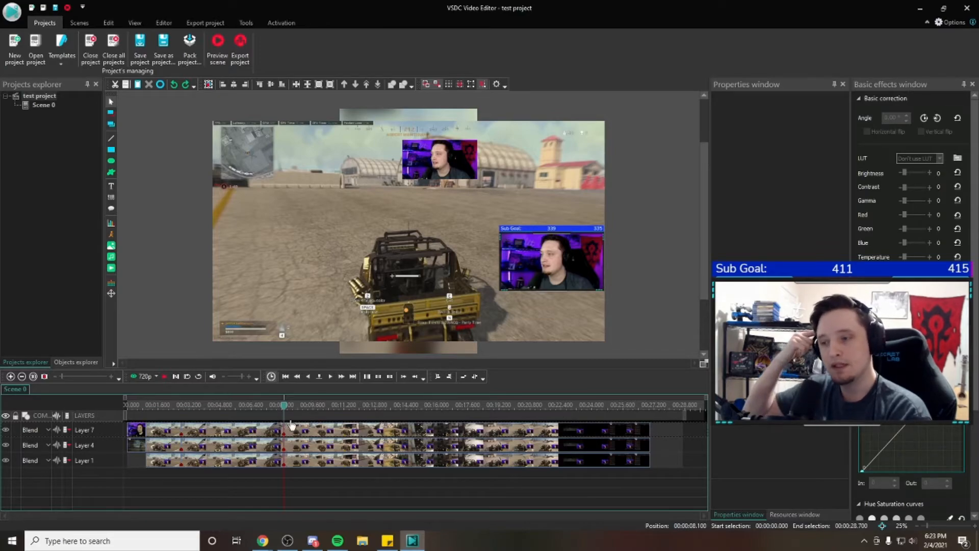
click(214, 431)
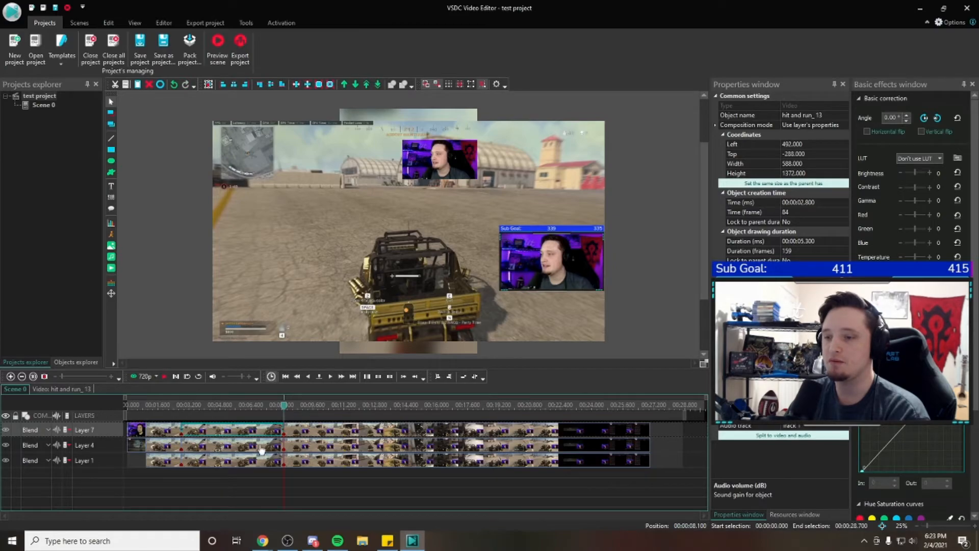
right_click(231, 433)
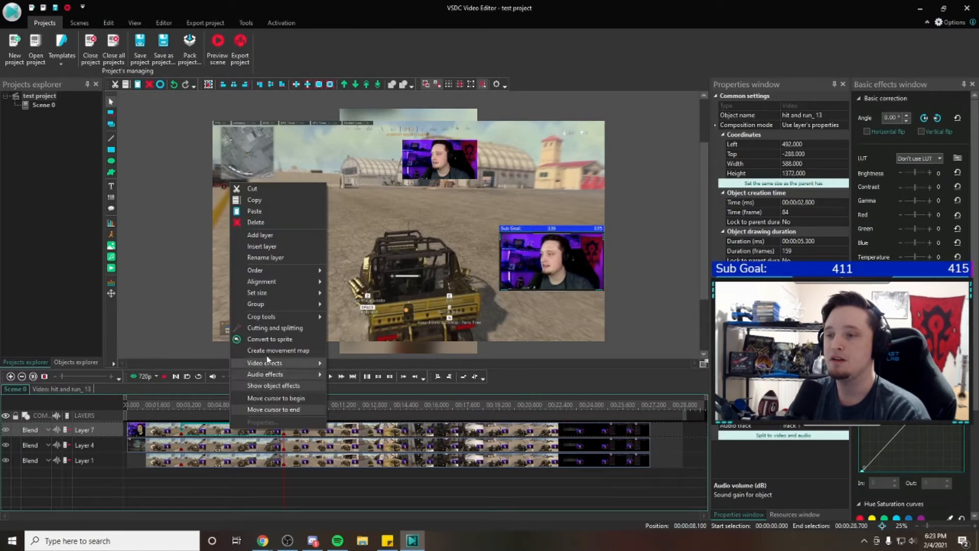
click(201, 434)
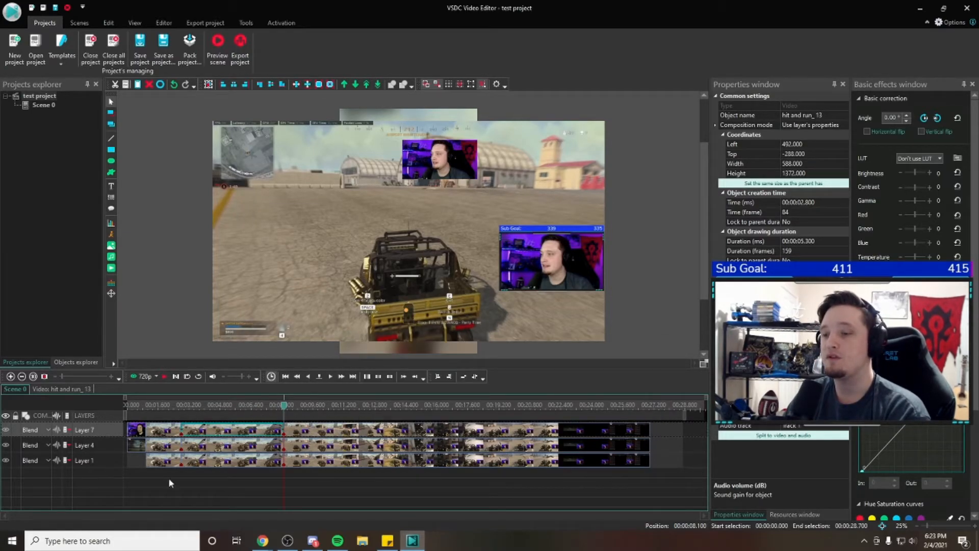
mouse_move(312, 468)
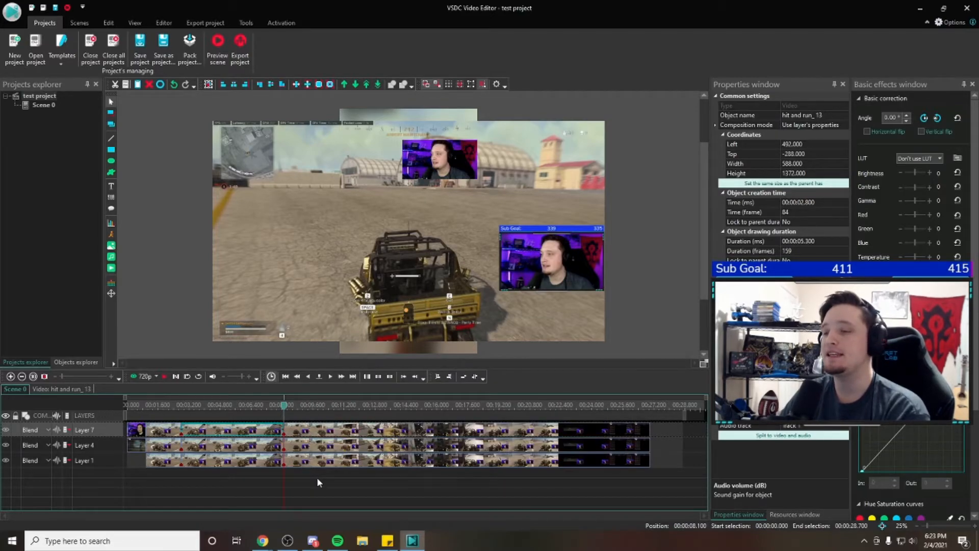
click(316, 476)
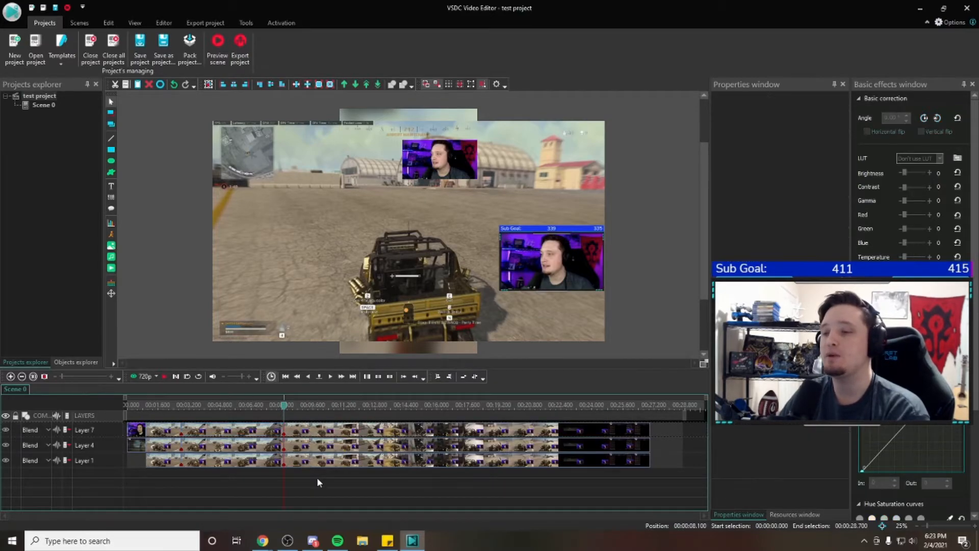
Scrub through the last hit and run clip on Layer 7 in the Cutting and splitting editor, then close it without applying changes
click(324, 430)
right_click(324, 430)
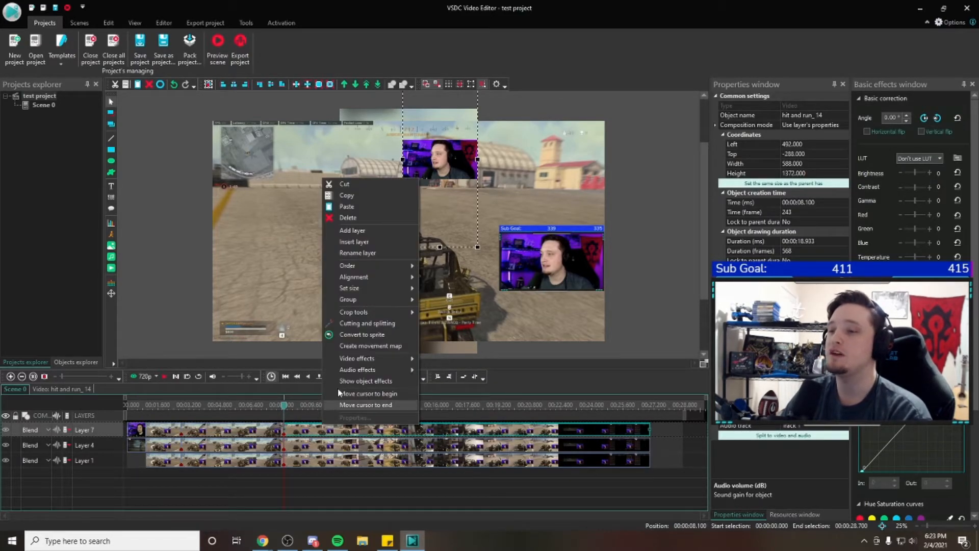
click(361, 324)
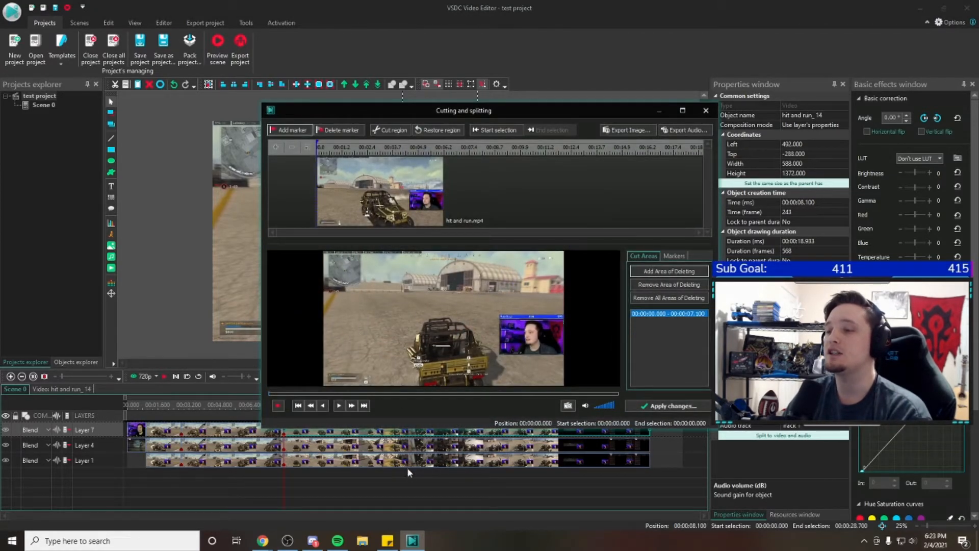
drag(358, 147, 621, 157)
drag(375, 147, 352, 152)
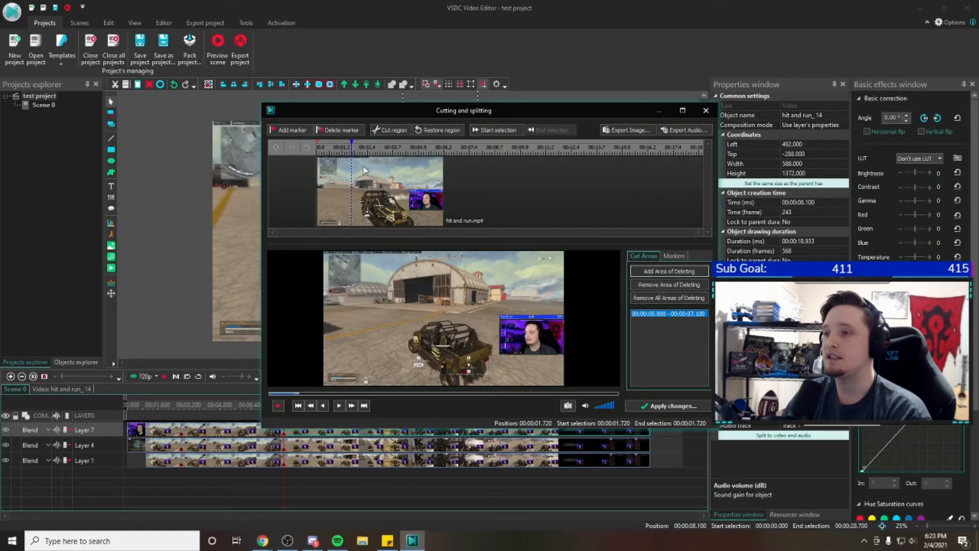
drag(352, 148, 492, 149)
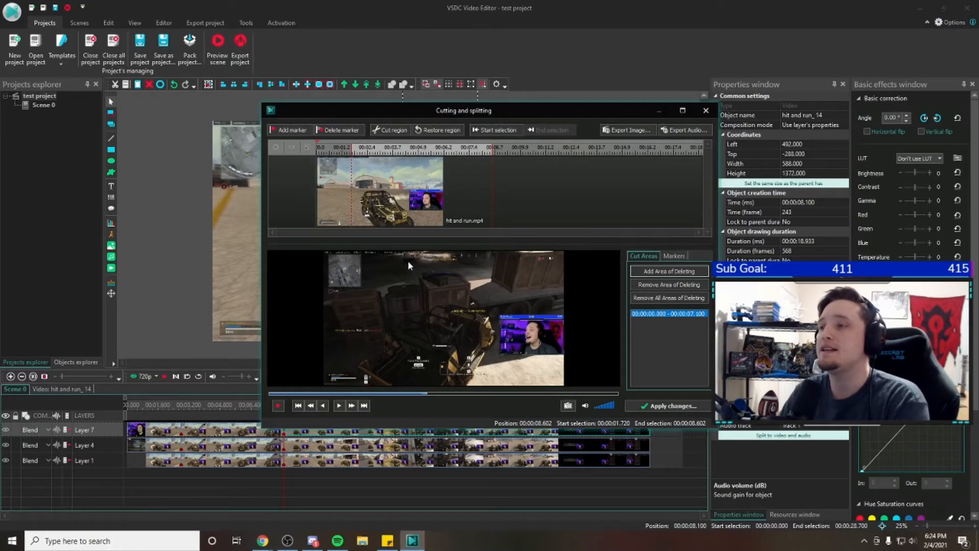
drag(491, 149, 471, 149)
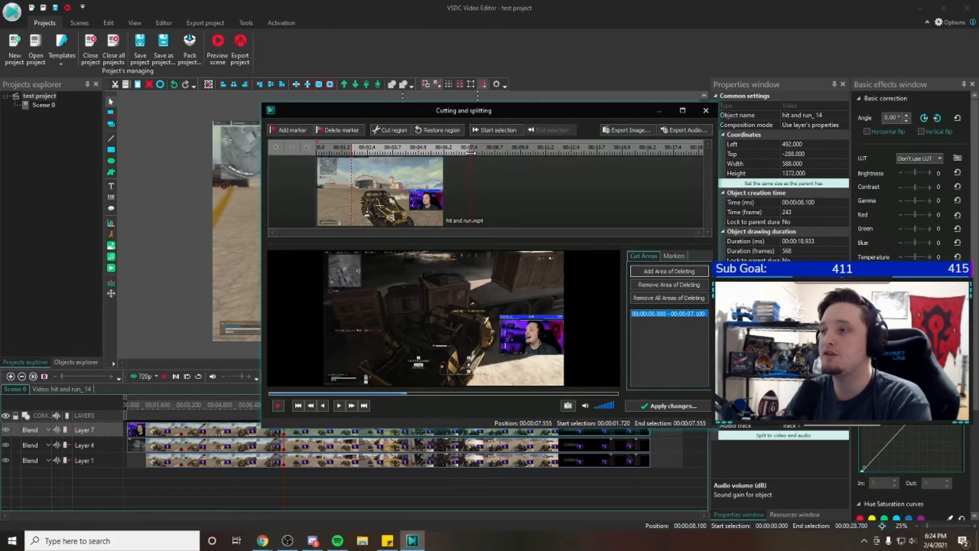
click(706, 110)
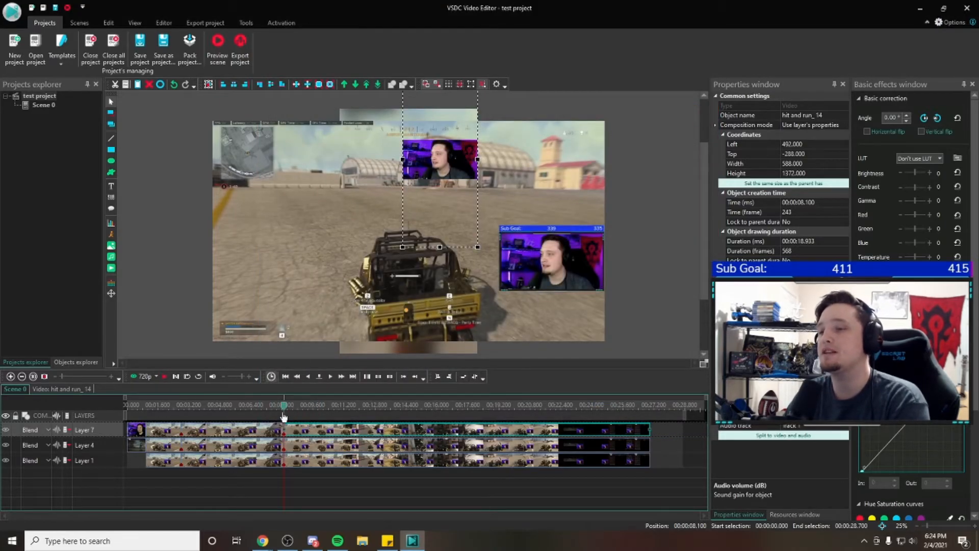
Scrub the scene timeline back to 00:00:03.466 and inspect the middle Layer 7 segment
click(282, 406)
drag(282, 408, 196, 430)
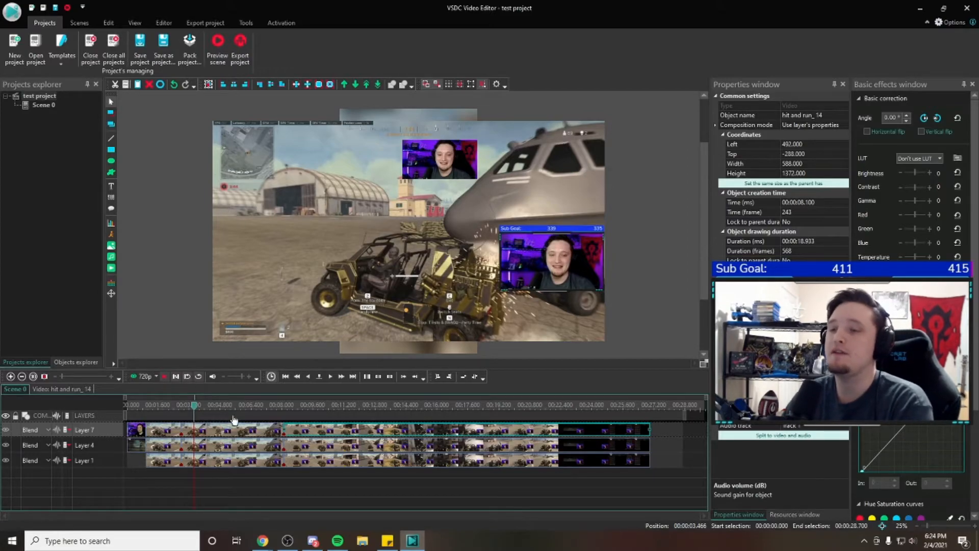
click(247, 434)
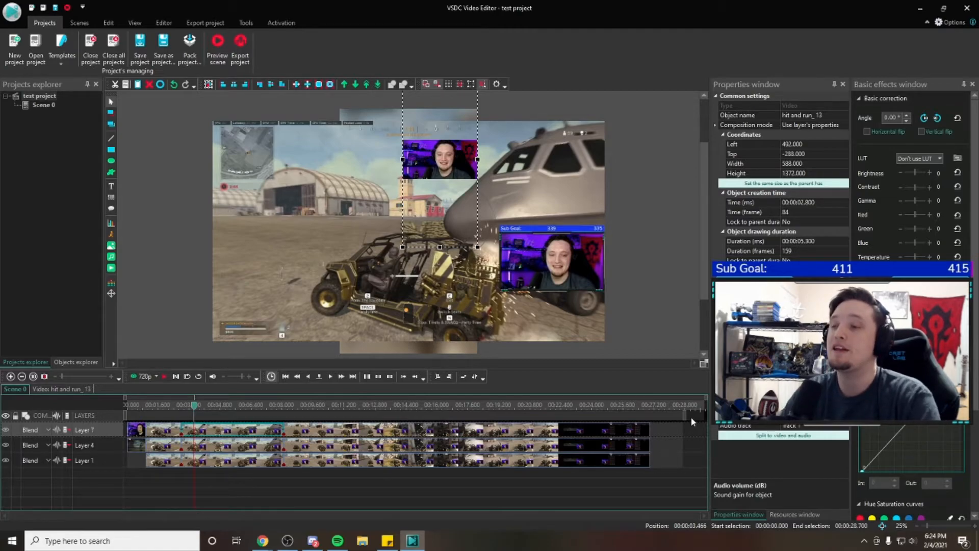
click(652, 164)
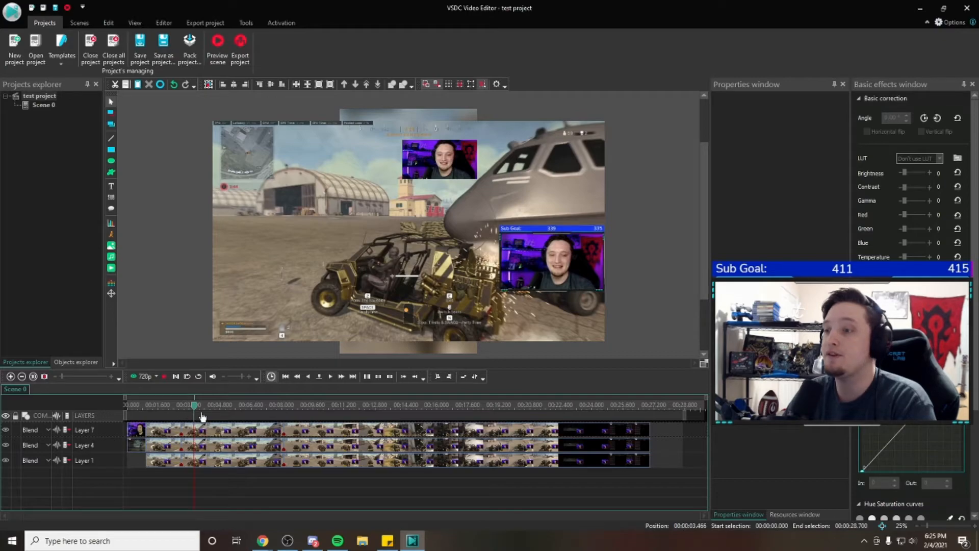
click(254, 465)
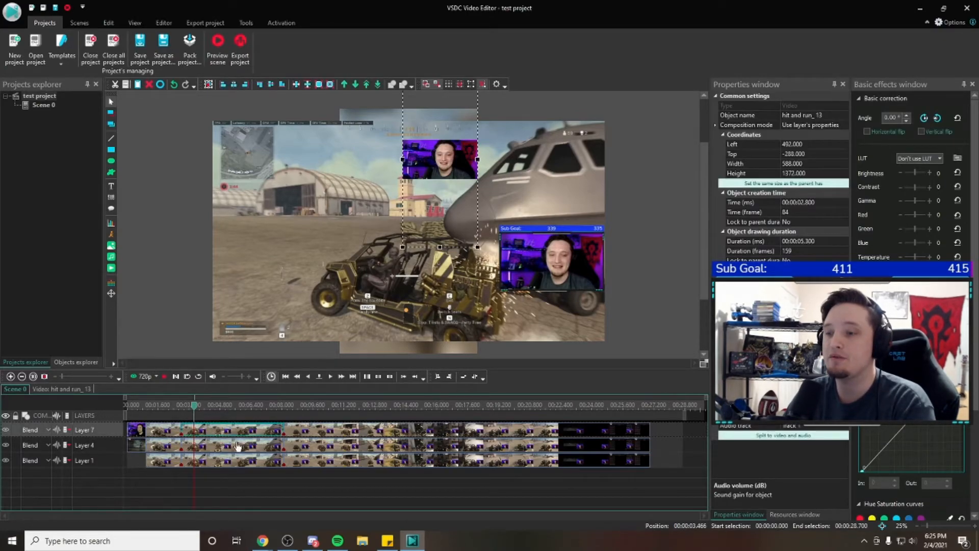
Insert the Hacking lol video from the Twitch Clips folder into Layer 1 after the last hit and run clip
click(335, 462)
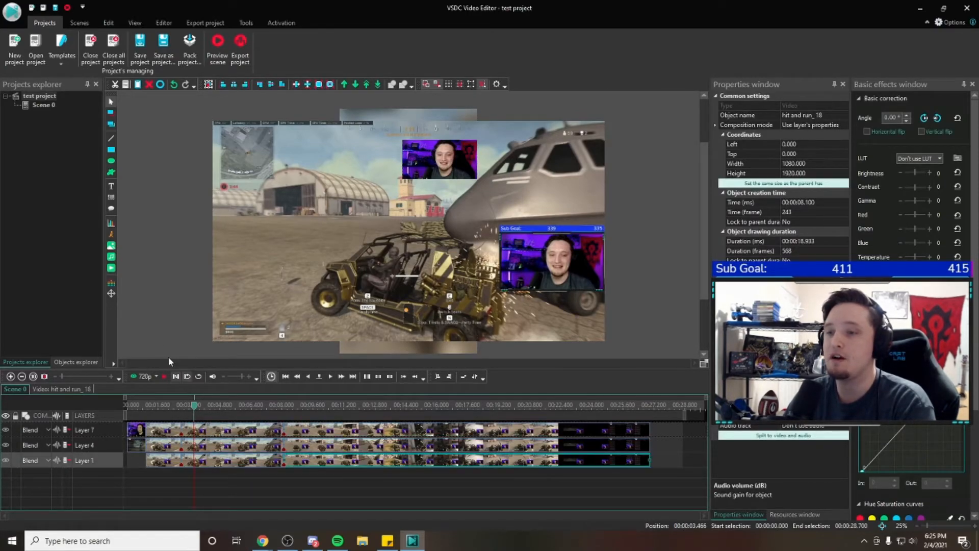
click(111, 268)
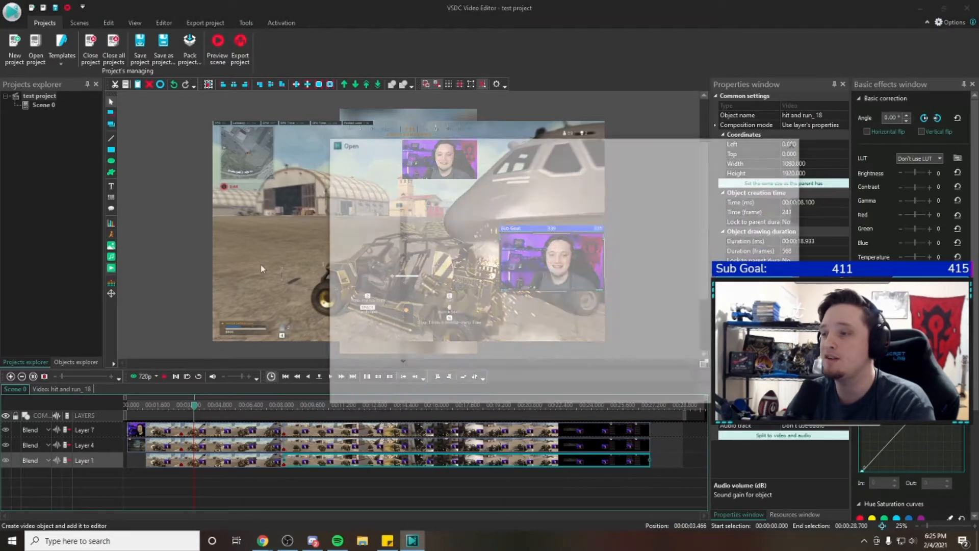
scroll(512, 290, down, 5)
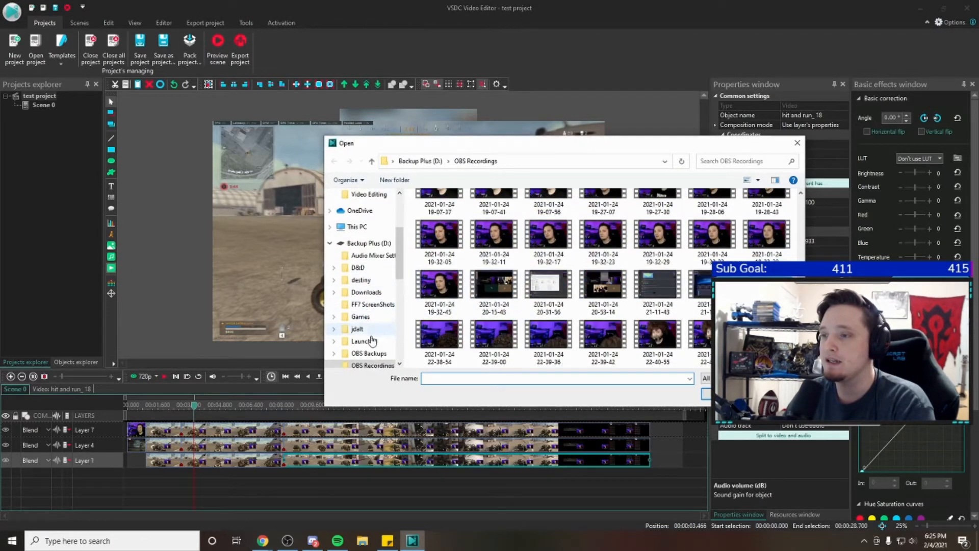
scroll(372, 332, down, 2)
scroll(369, 270, up, 3)
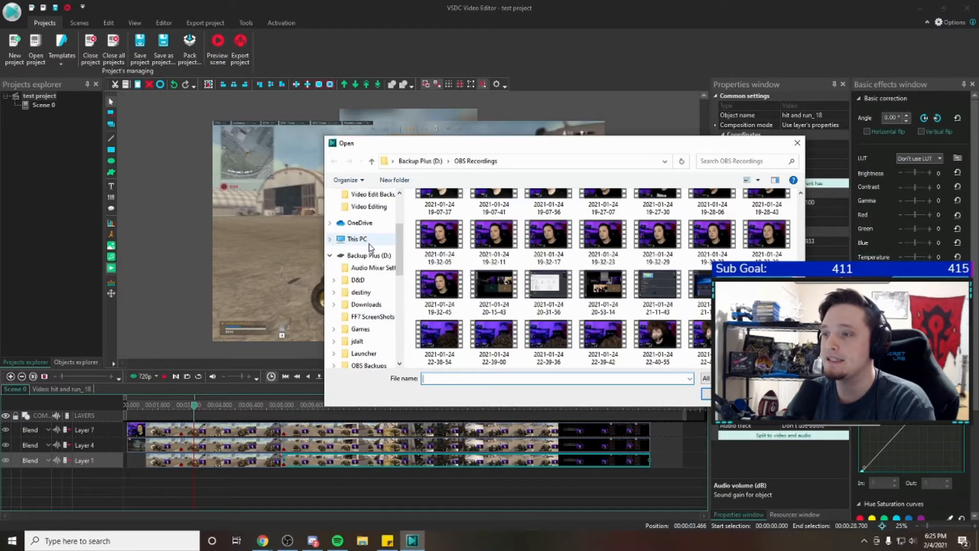
scroll(366, 255, down, 5)
click(367, 329)
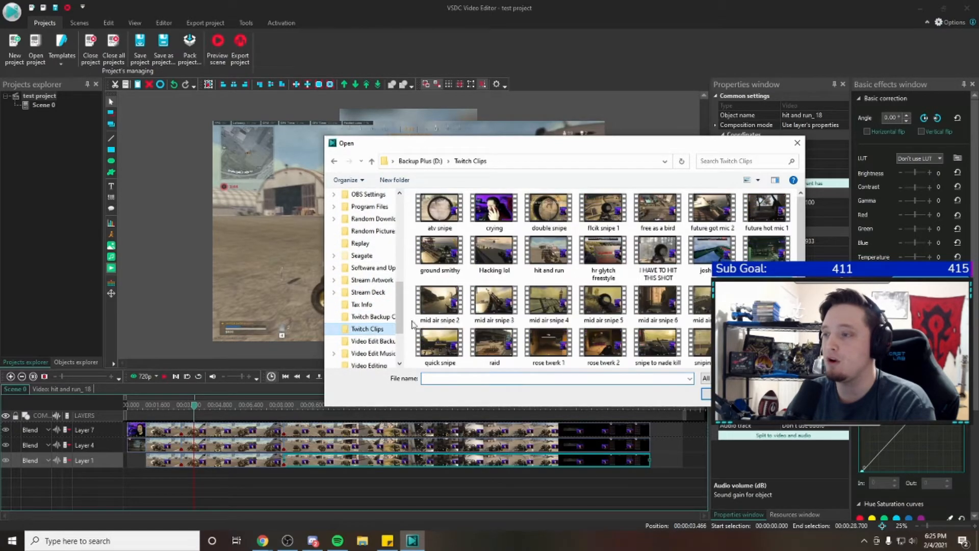
double_click(484, 259)
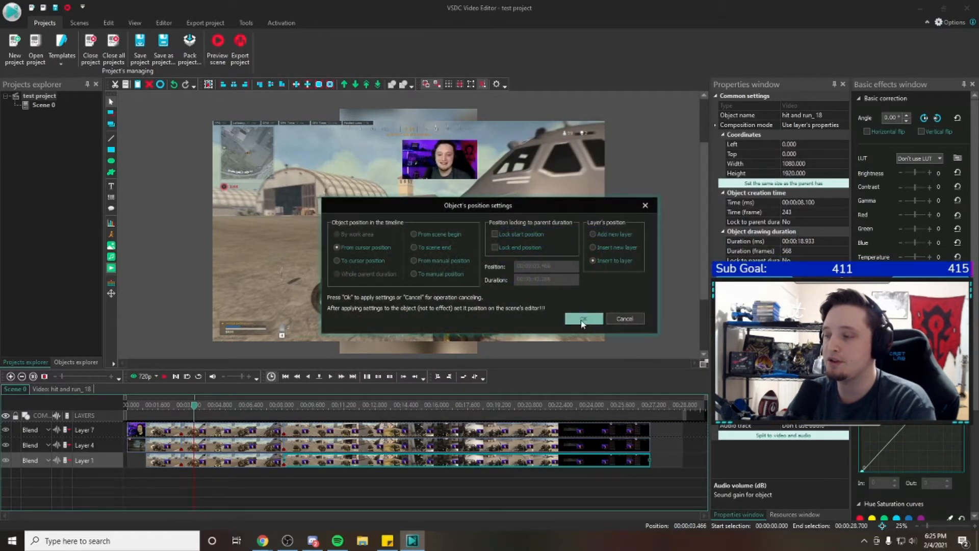
click(578, 320)
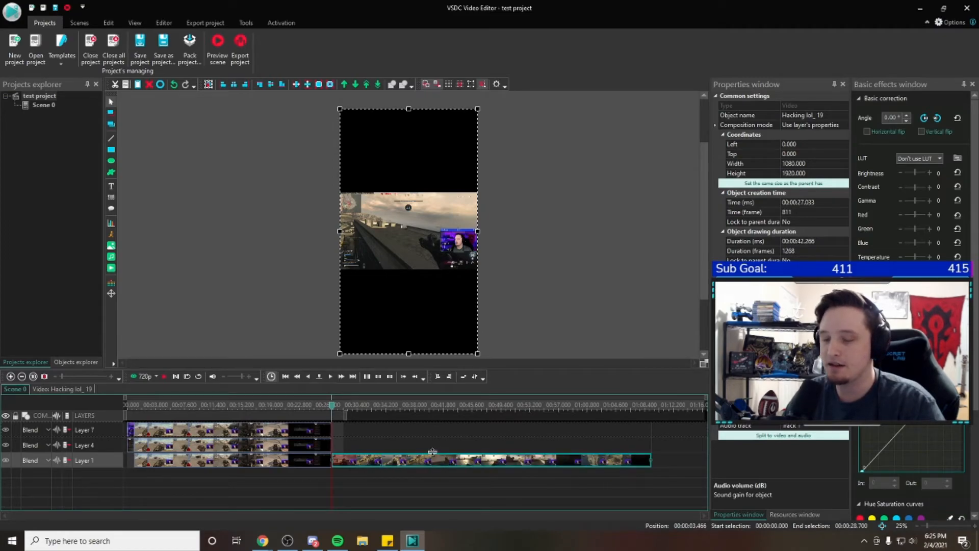
Paste two copies of the Hacking lol clip and arrange the three copies on Layers 7, 4 and 13
key(ctrl+v)
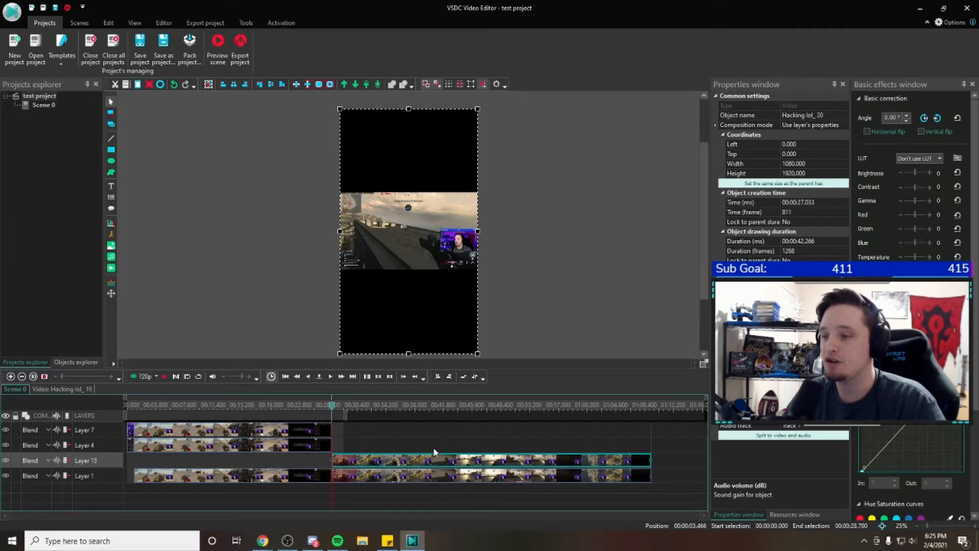
key(ctrl+v)
drag(367, 490, 367, 445)
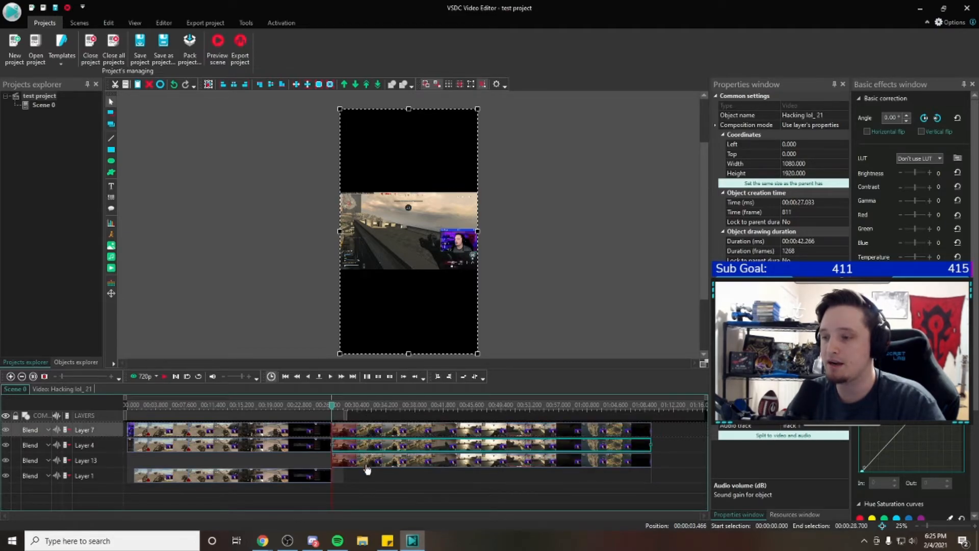
Move the hit and run background clips from Layer 1 up into Layer 13
drag(295, 476, 295, 469)
drag(148, 476, 143, 462)
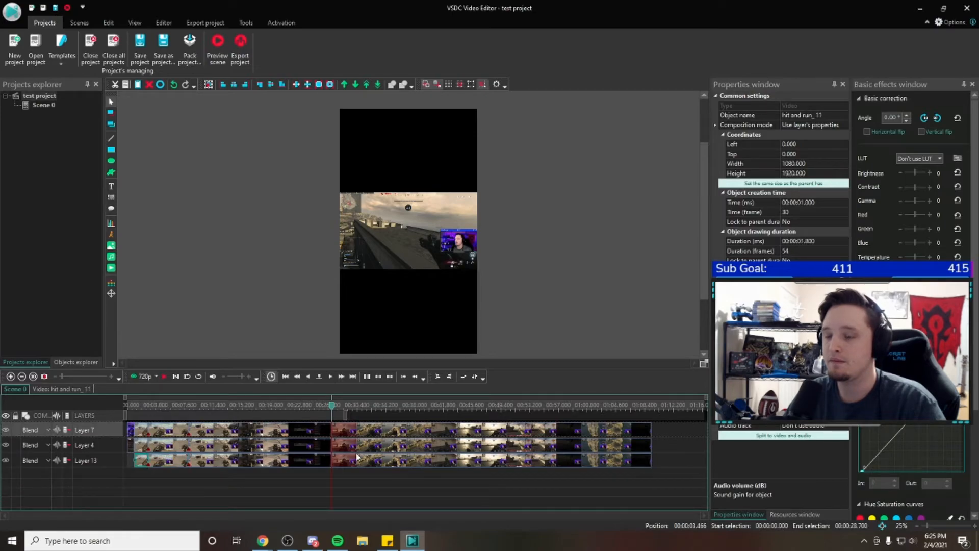
Set the audio track to "Don't use audio" for the Hacking lol clips on Layers 4 and 13
click(372, 451)
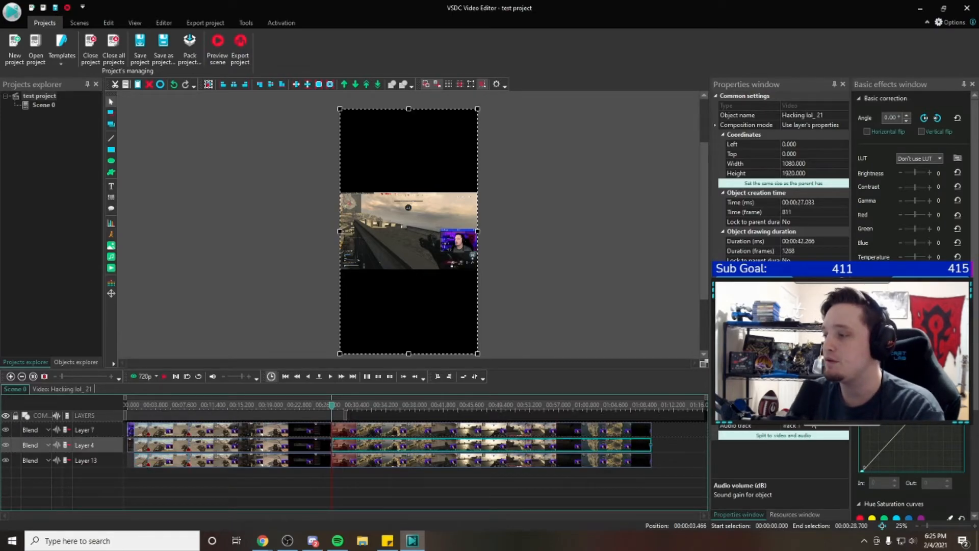
click(755, 426)
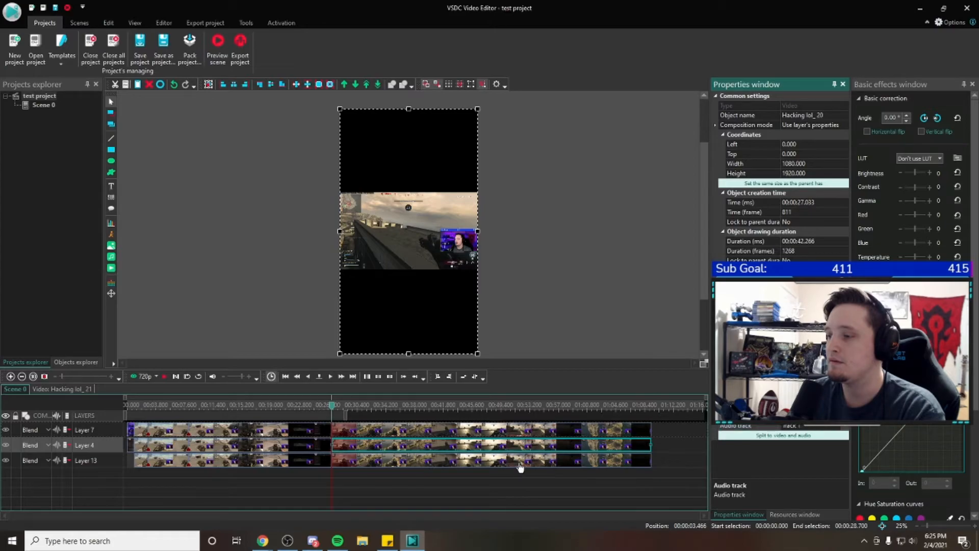
click(521, 460)
click(811, 426)
click(814, 426)
click(813, 436)
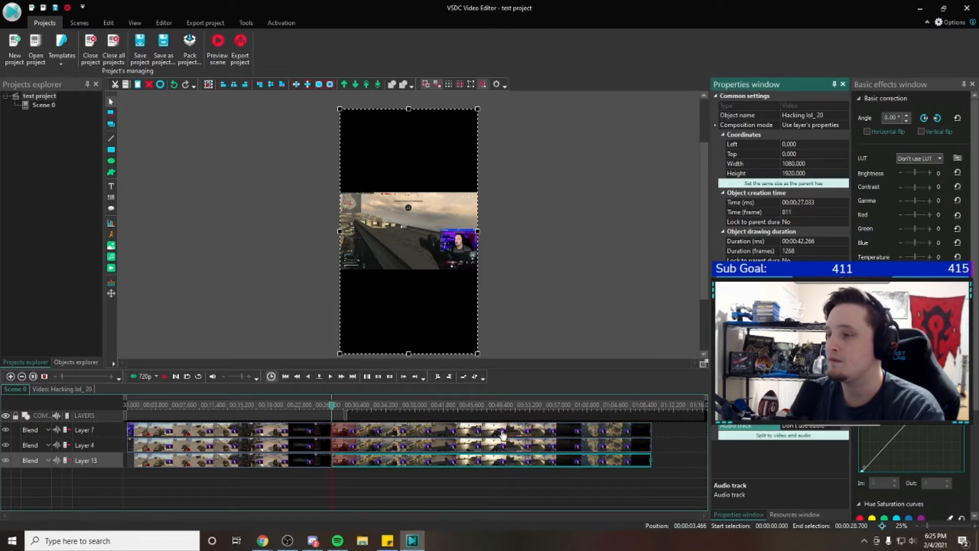
click(422, 432)
right_click(415, 431)
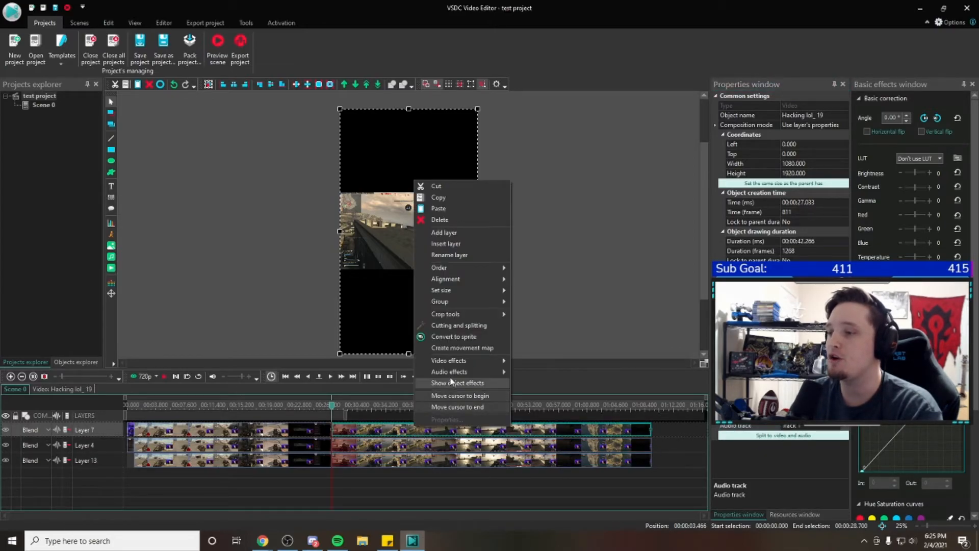
click(456, 319)
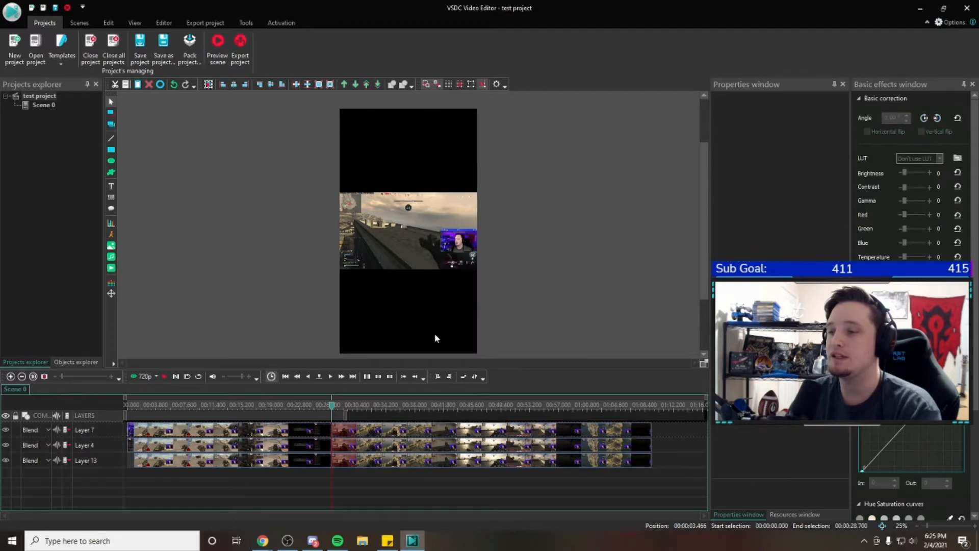
Return the playhead to the start of the scene timeline at 00:00:00.000
click(221, 431)
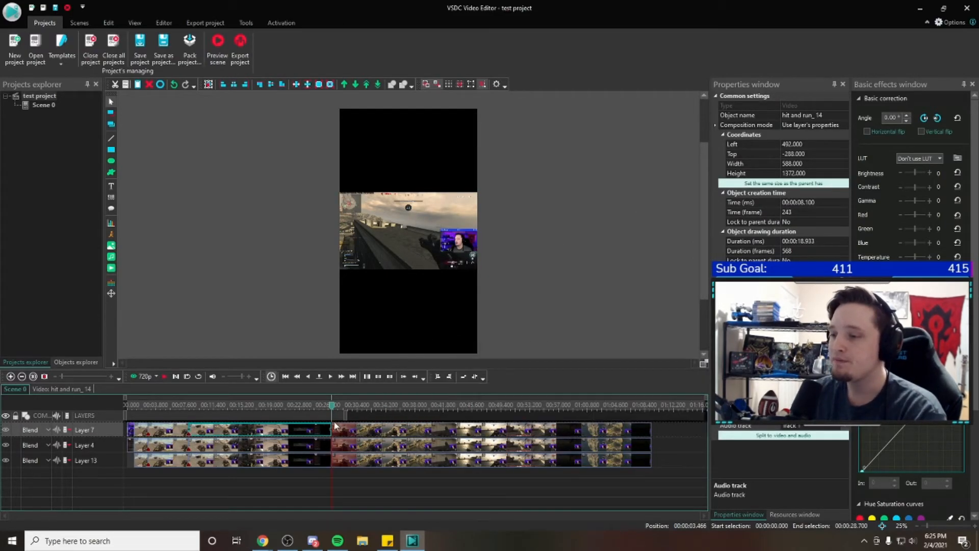
mouse_move(345, 412)
mouse_down()
mouse_move(476, 414)
mouse_move(130, 407)
mouse_up()
Delete the Hacking lol clips from Layers 7, 4 and 13
click(533, 438)
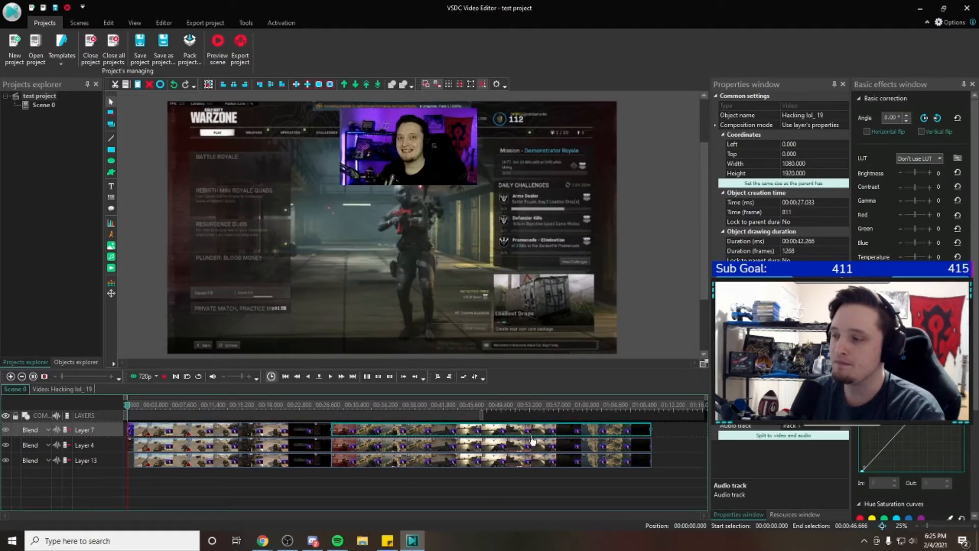
key(Delete)
click(491, 446)
key(Delete)
click(478, 459)
key(Delete)
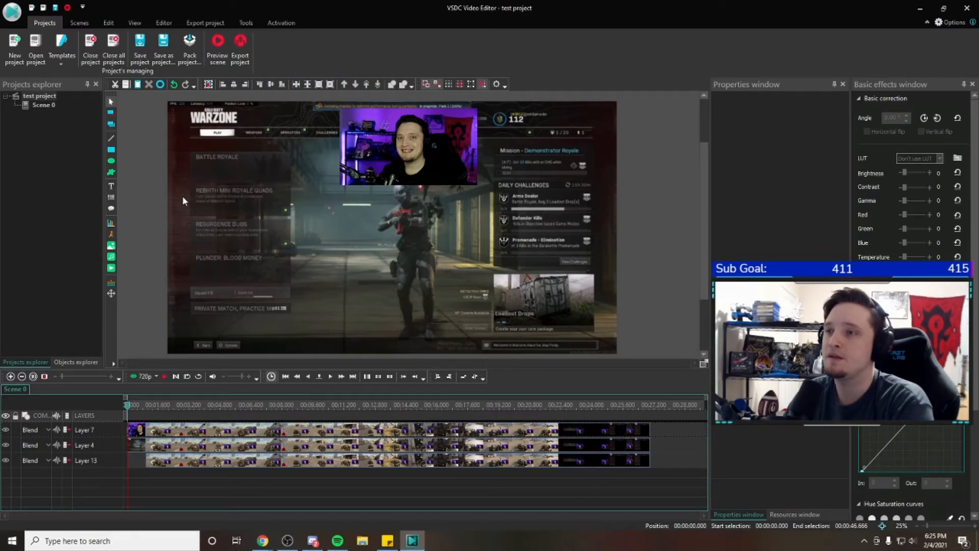
Inspect the properties of several hit and run clips on Layers 7 and 4
click(175, 429)
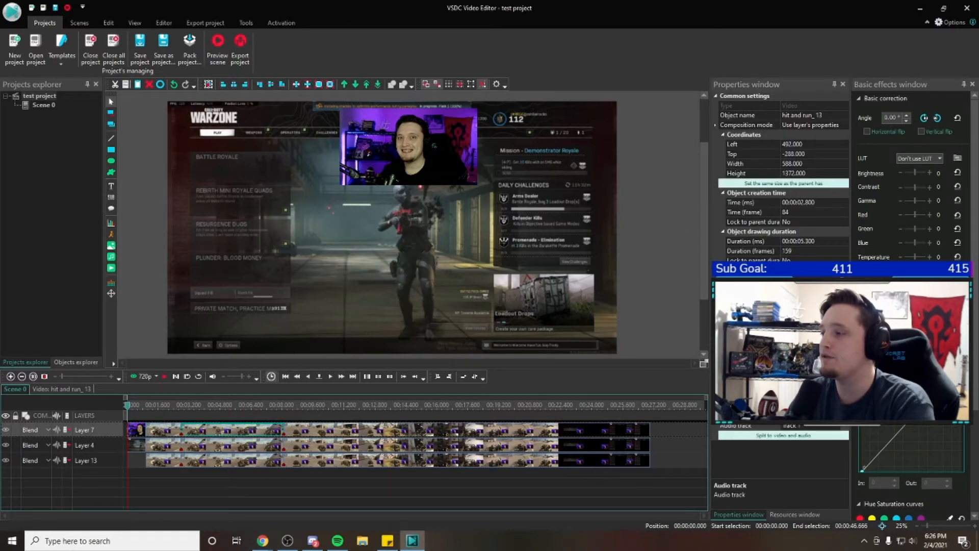
click(752, 352)
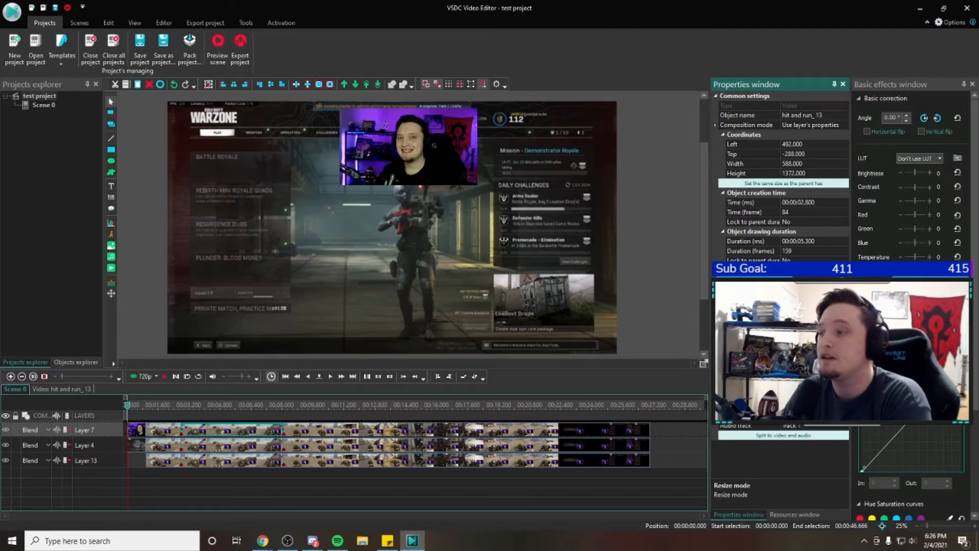
click(457, 446)
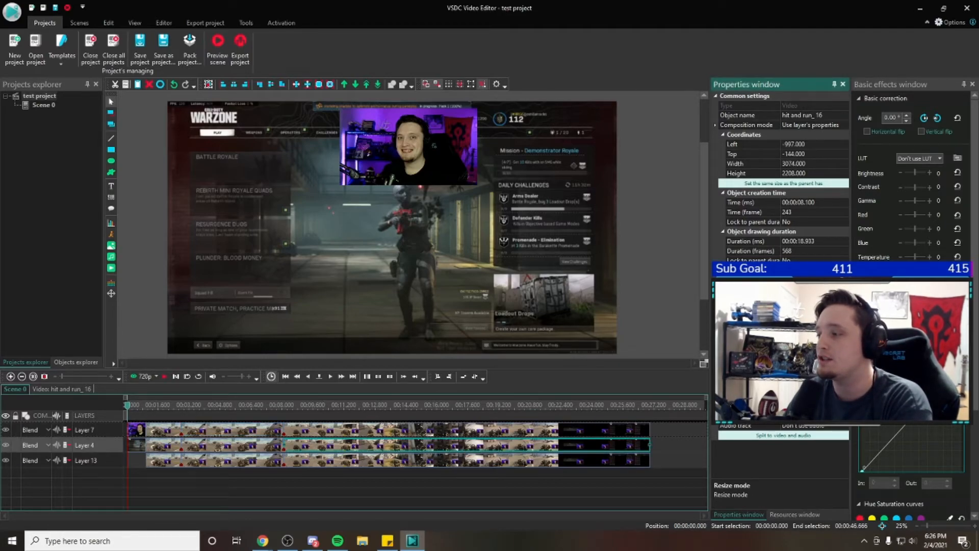
click(210, 433)
click(159, 432)
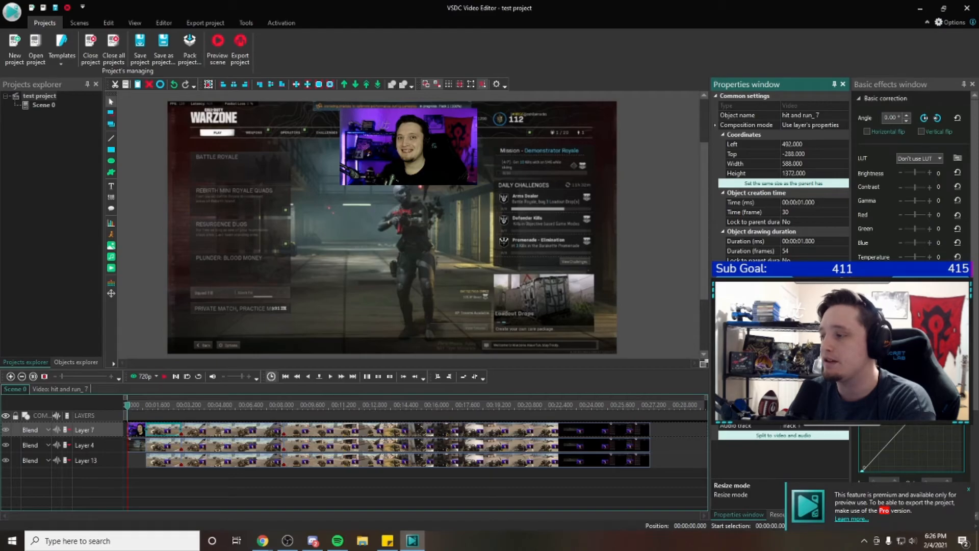
Open the saved team wipe project from the Video Edit Backup folder on drive D
click(33, 51)
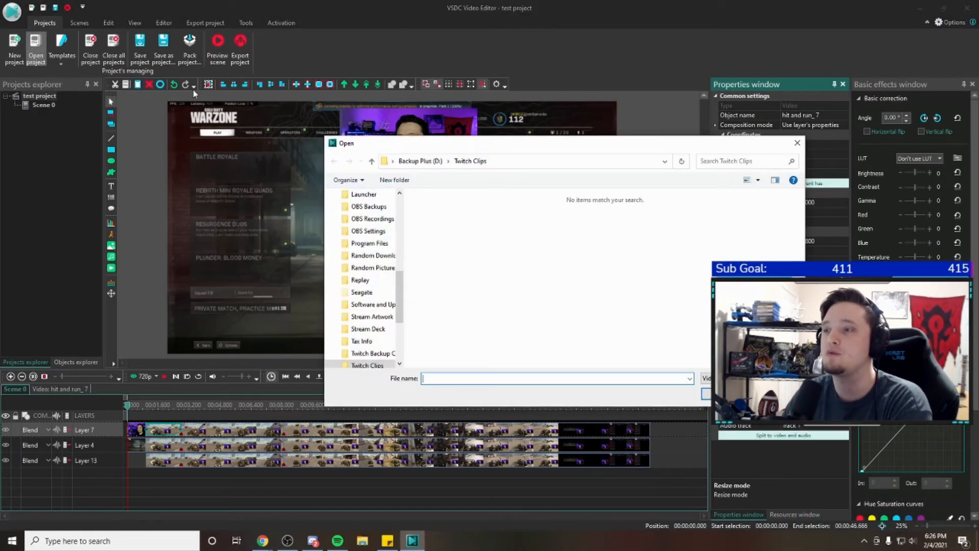
scroll(370, 294, down, 1)
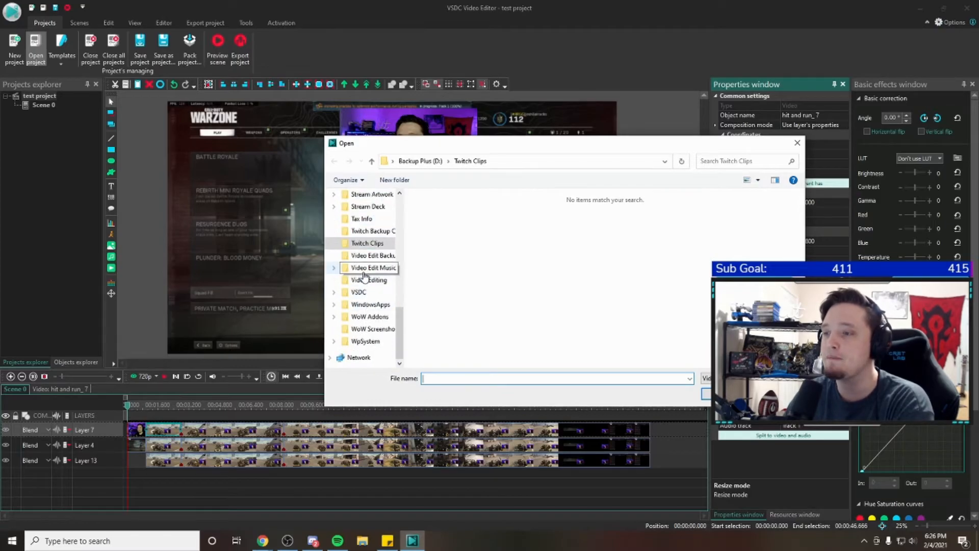
click(372, 255)
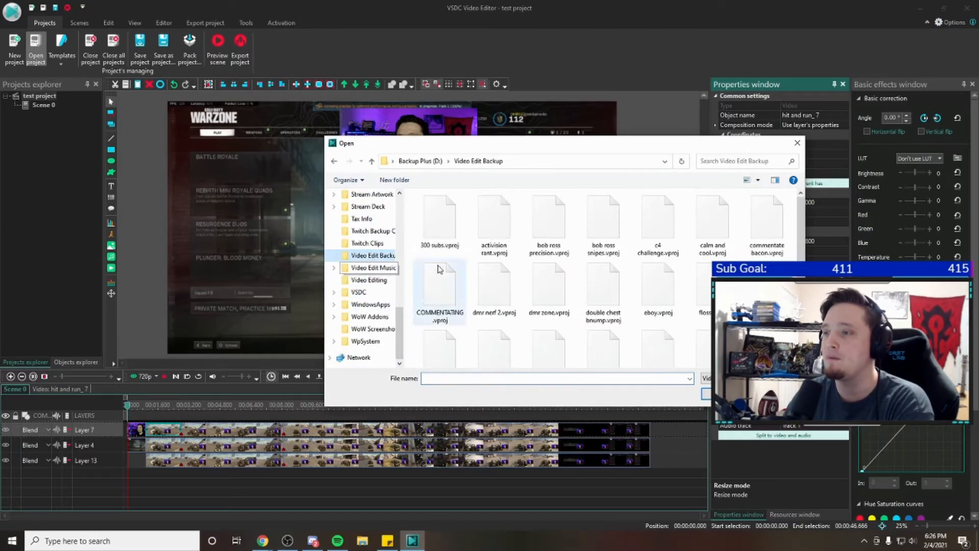
double_click(436, 206)
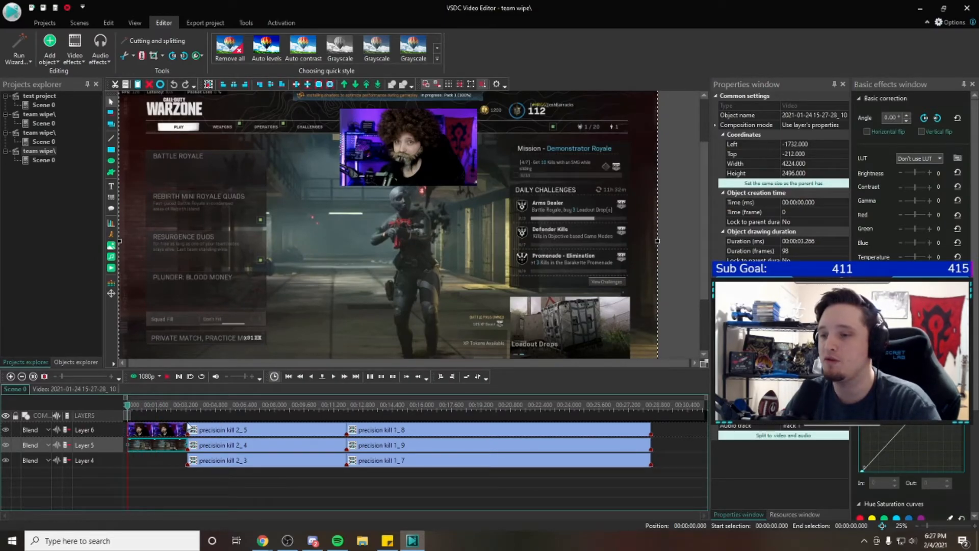
Delete the short clips at the start of the timeline on Layers 6 and 5
click(169, 430)
key(Delete)
click(152, 447)
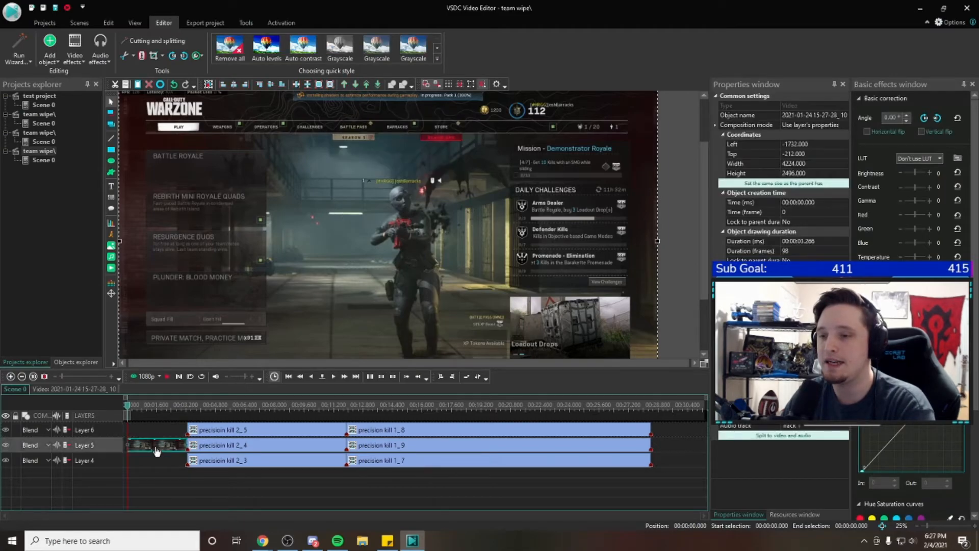
key(Delete)
Delete all the precision kill clips from Layers 6, 5 and 4 to empty the timeline
click(219, 432)
key(Delete)
click(221, 447)
key(Delete)
click(220, 462)
key(Delete)
click(409, 434)
key(Delete)
click(402, 446)
key(Delete)
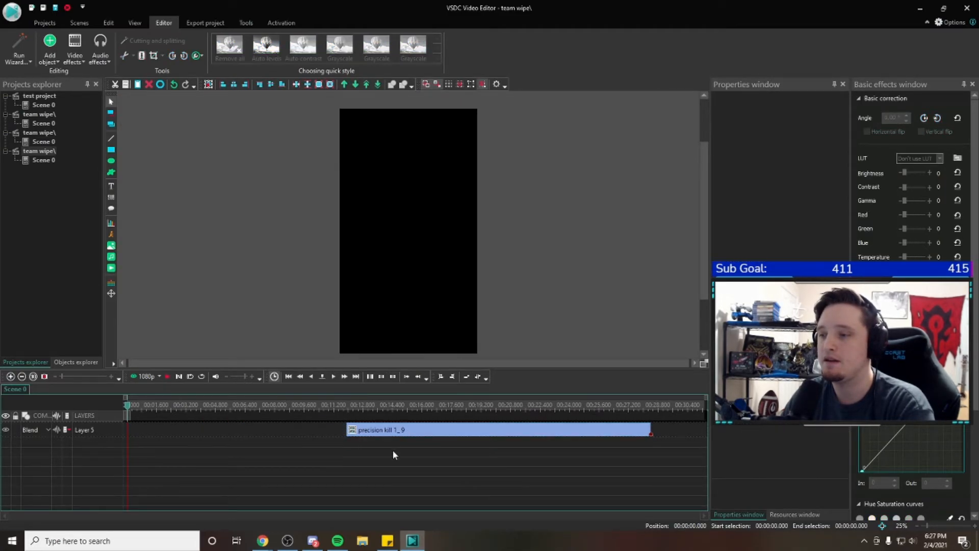
click(379, 433)
key(Delete)
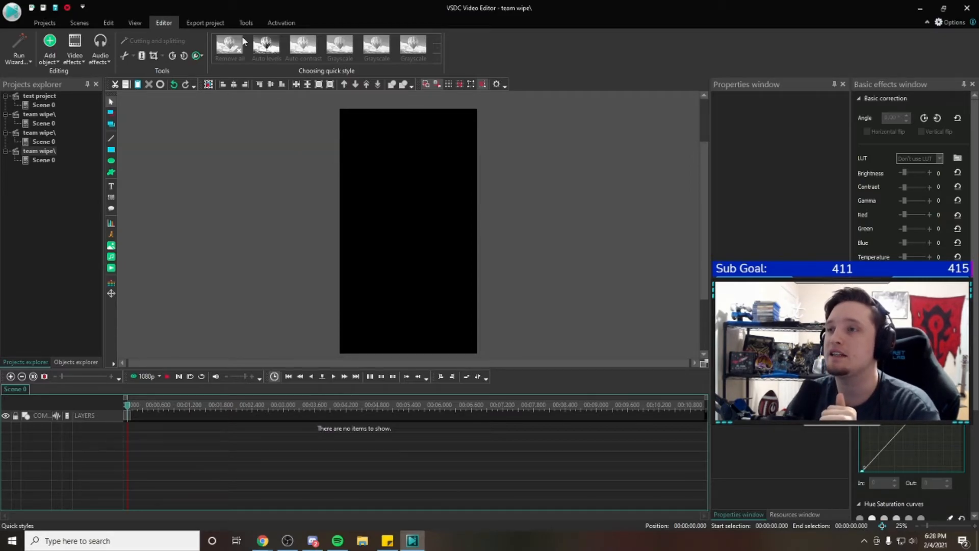
Add the 300 subs video from the Video Edit Backup folder to the empty scene with the default placement
click(204, 23)
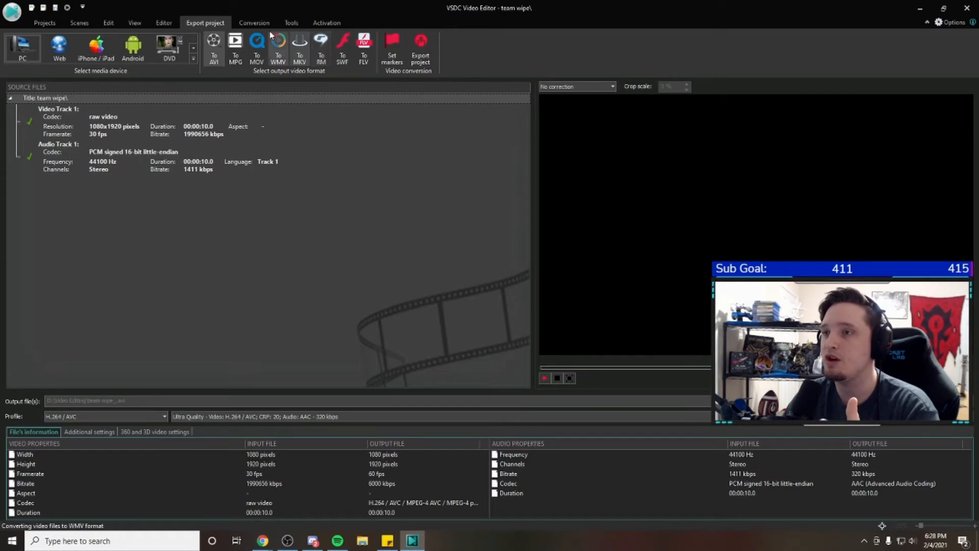
click(44, 23)
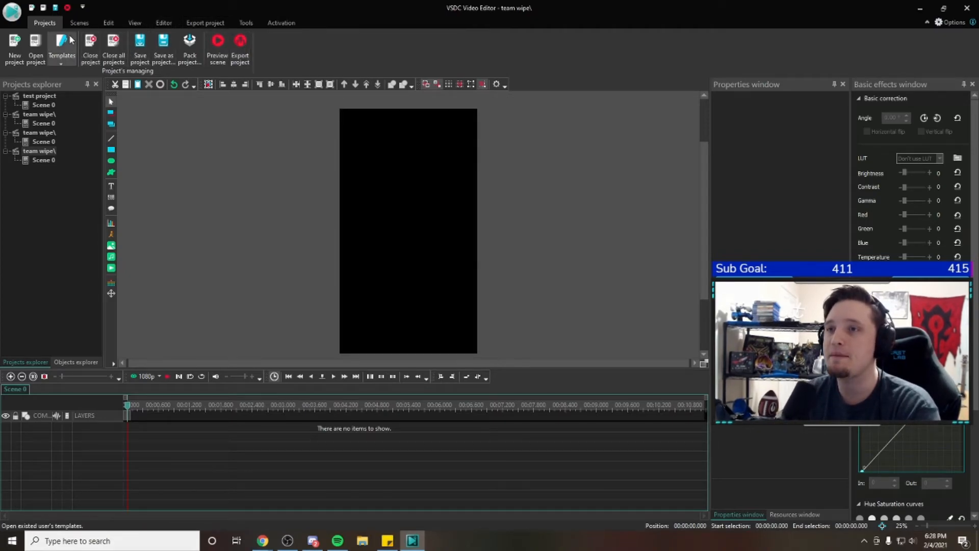
click(115, 274)
scroll(407, 264, down, 3)
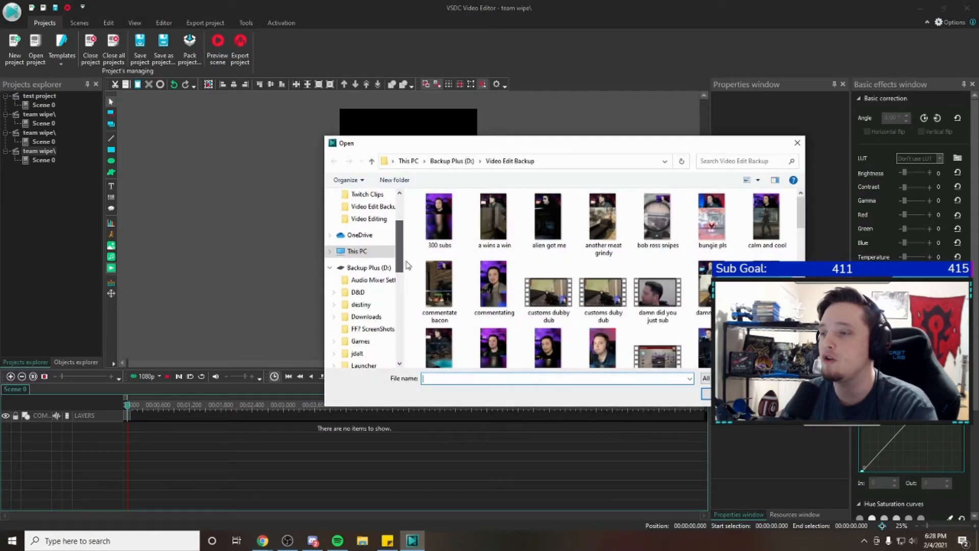
scroll(407, 265, down, 4)
scroll(410, 250, up, 7)
scroll(376, 245, down, 1)
click(375, 244)
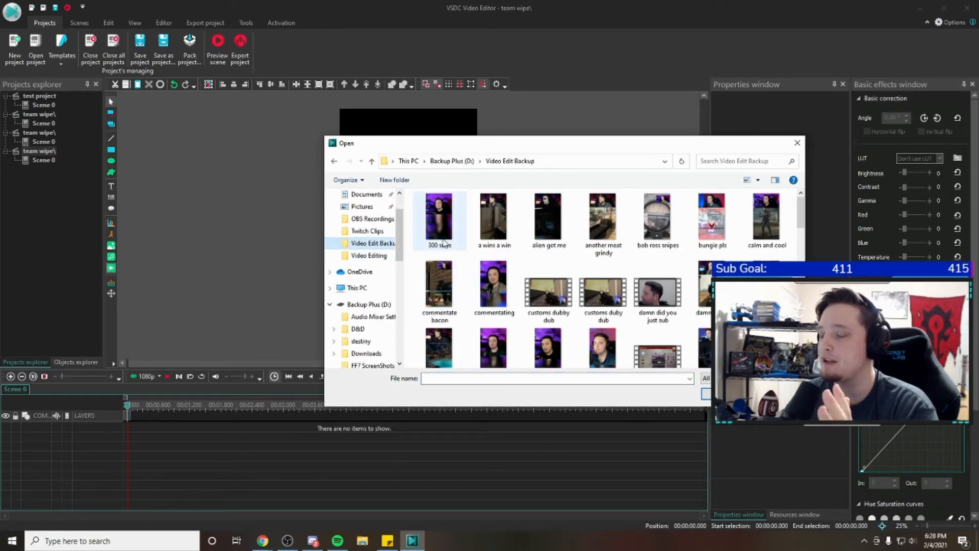
double_click(441, 241)
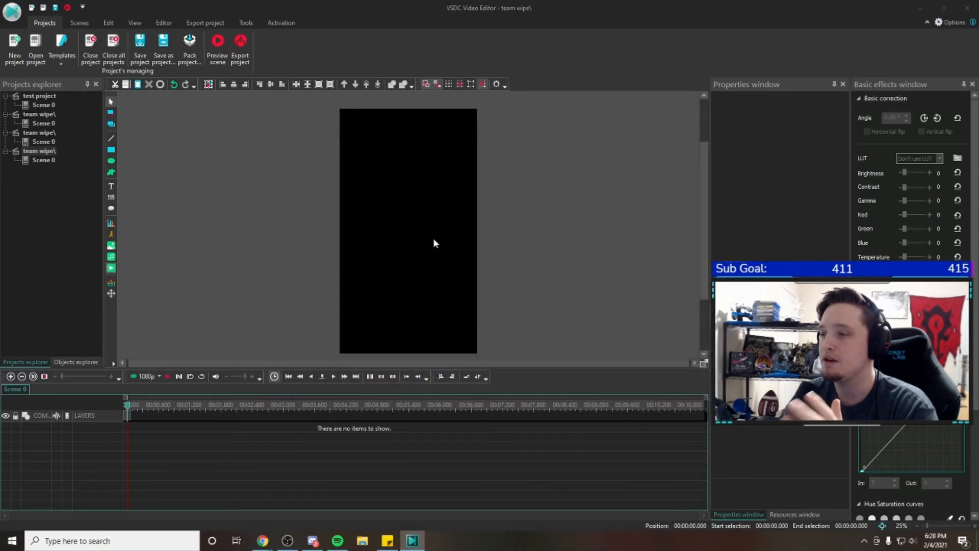
click(573, 320)
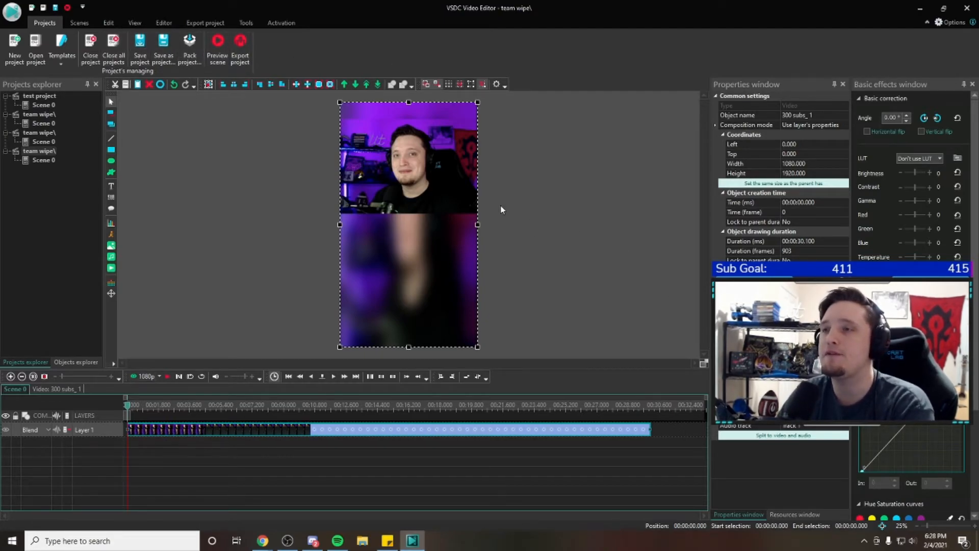
Choose MOV as the output video format for export and open its profile for editing
click(206, 23)
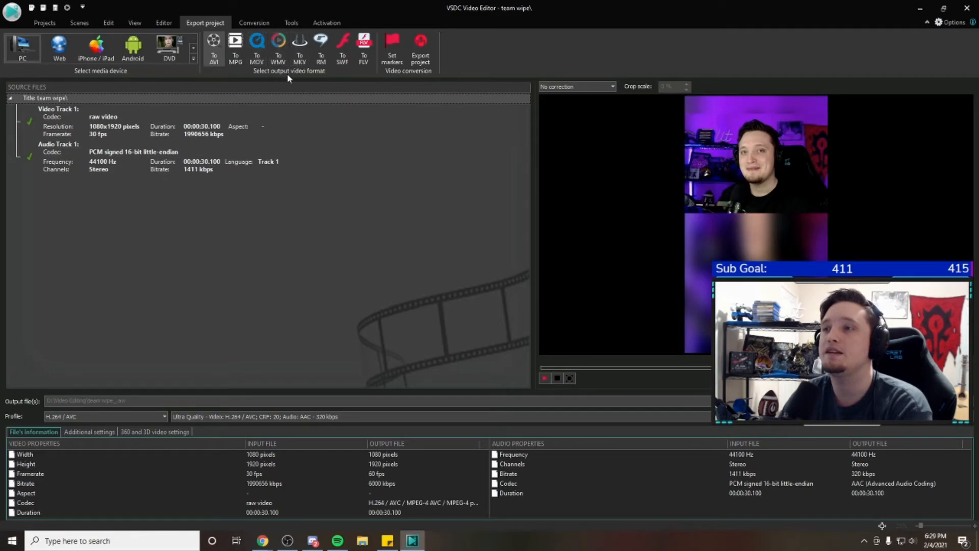
click(260, 47)
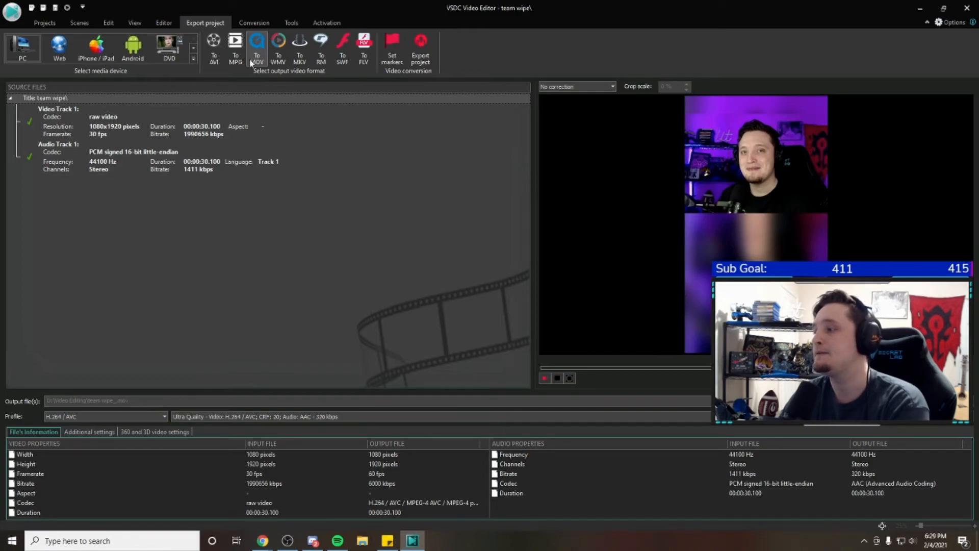
click(943, 417)
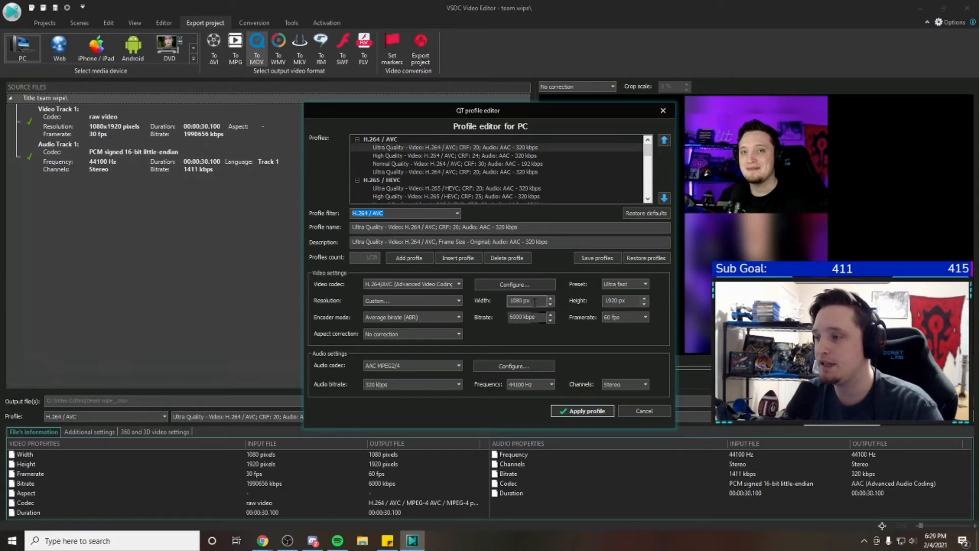
drag(591, 112, 433, 102)
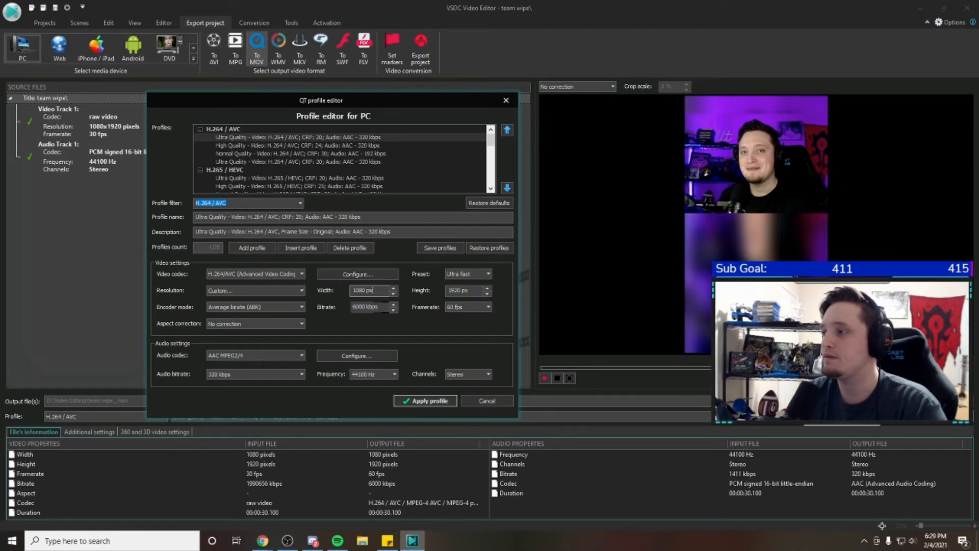
Set the export profile's width to 1920 px and height to 1080 px, and apply the profile
triple_click(363, 290)
text(1920)
key(Tab)
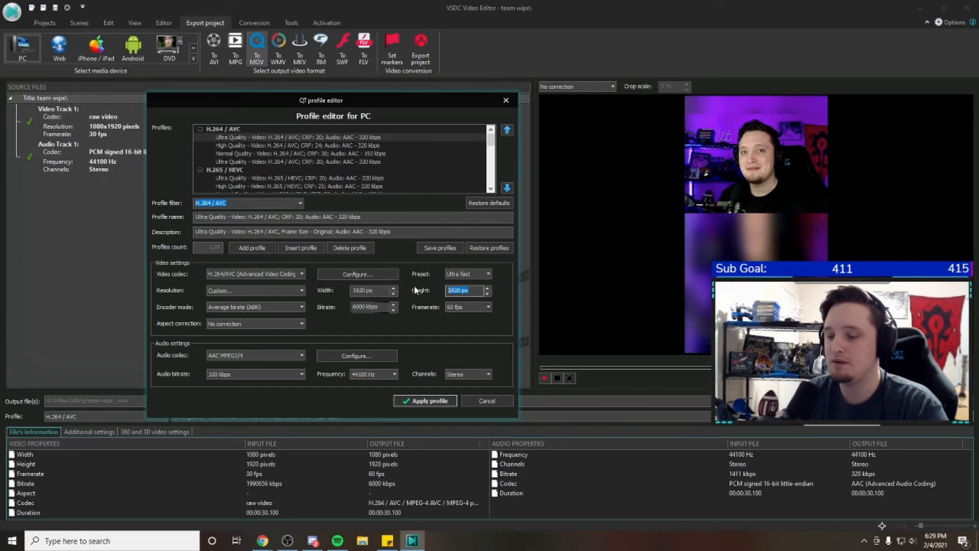
text(1080)
key(Return)
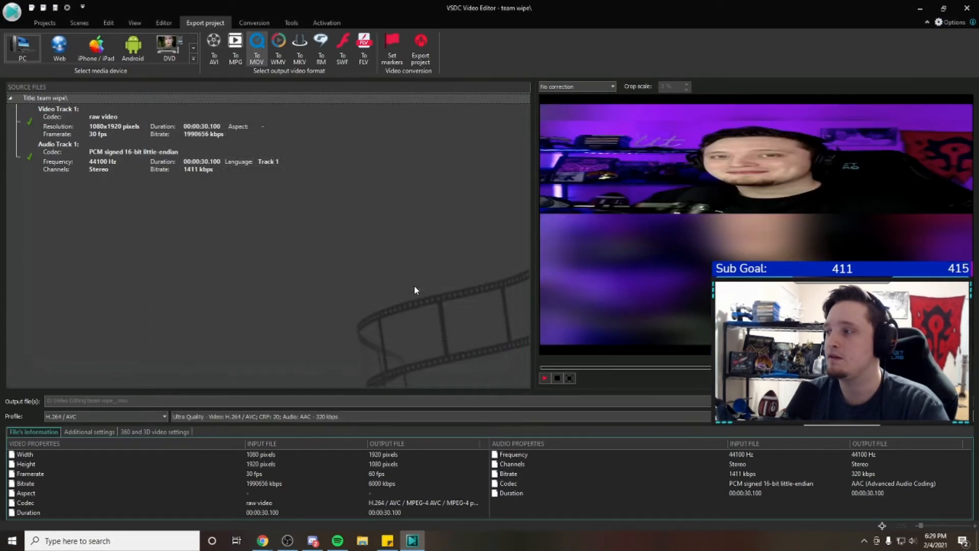
Set the export profile's width to 1080 px and height to 1920 px, and apply the profile
click(938, 416)
drag(533, 300, 469, 294)
text(1080)
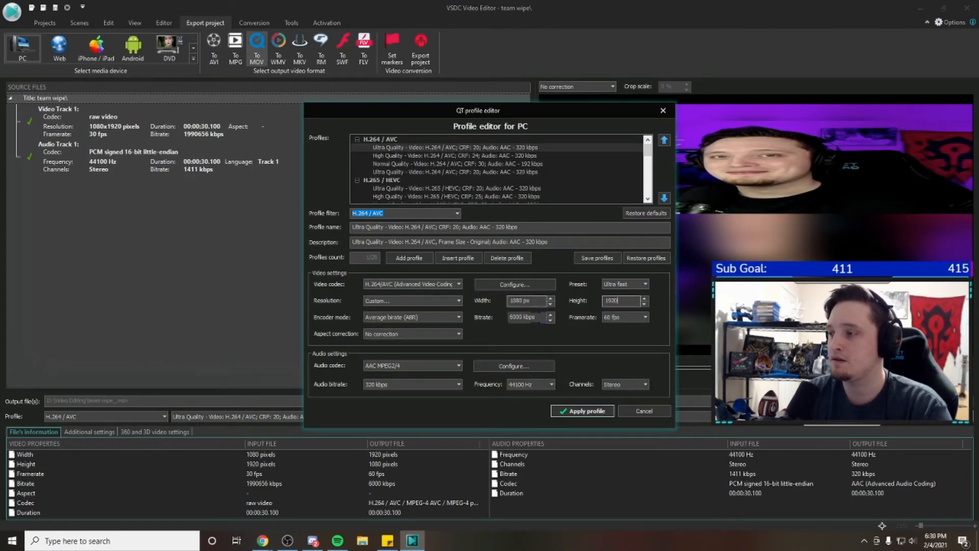
key(Return)
Reopen the export profile for editing and set its video bitrate to 6000 kbps
click(937, 417)
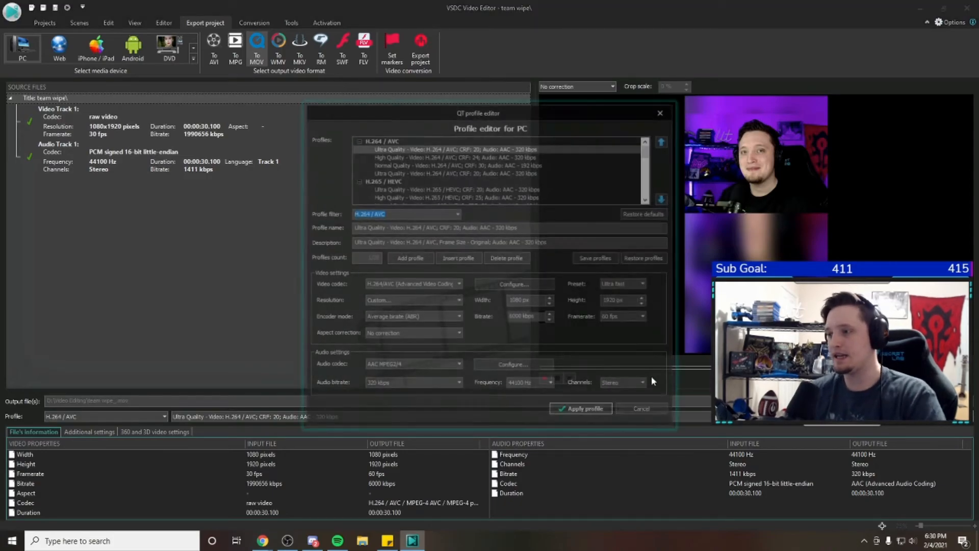
click(550, 320)
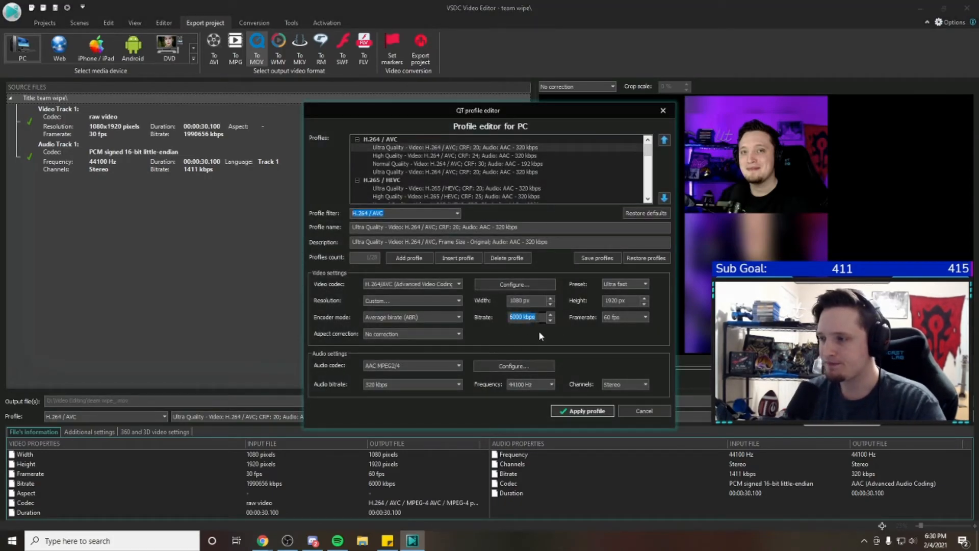
click(550, 313)
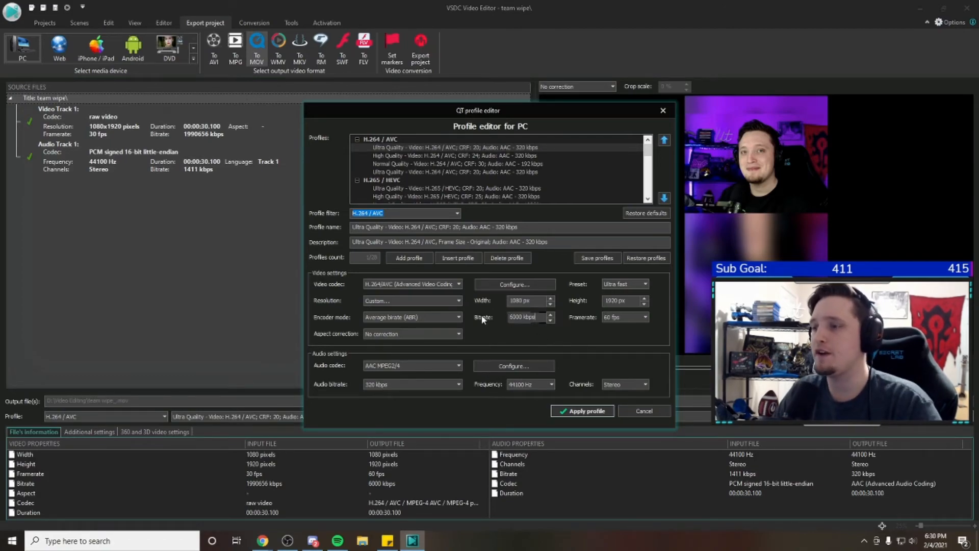
Try the Constant rate factor encoder mode, settle on Average bitrate (ABR), and set the framerate to 60 fps
click(430, 319)
click(414, 329)
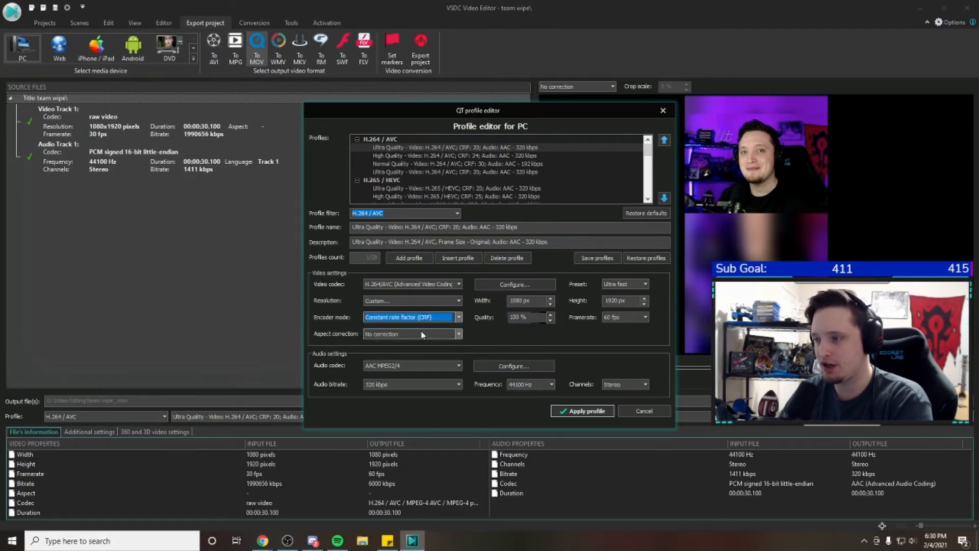
click(437, 317)
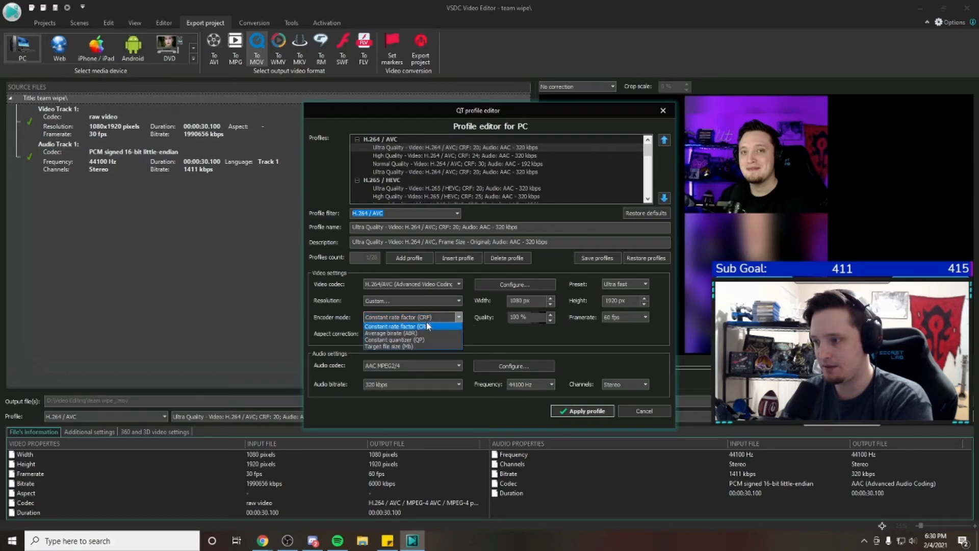
click(418, 334)
click(432, 318)
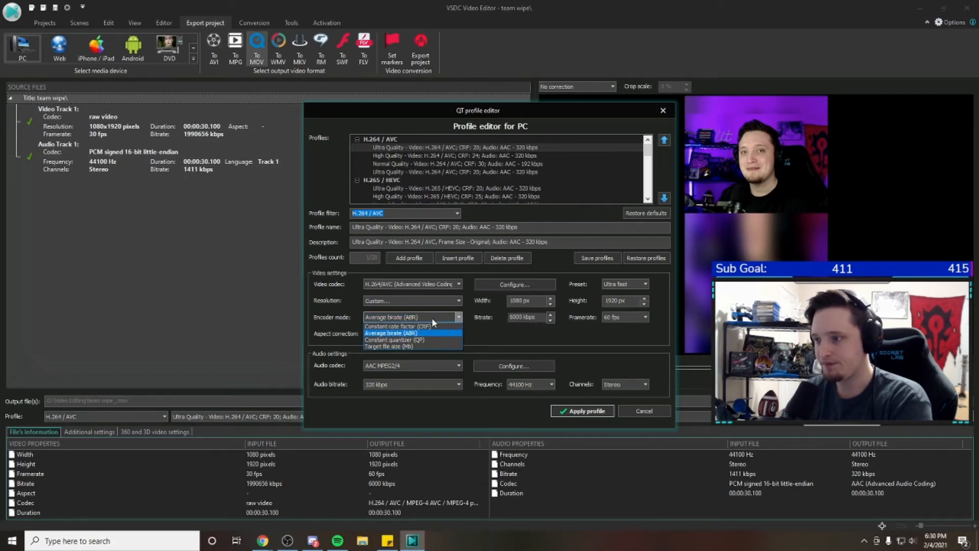
click(413, 327)
click(432, 318)
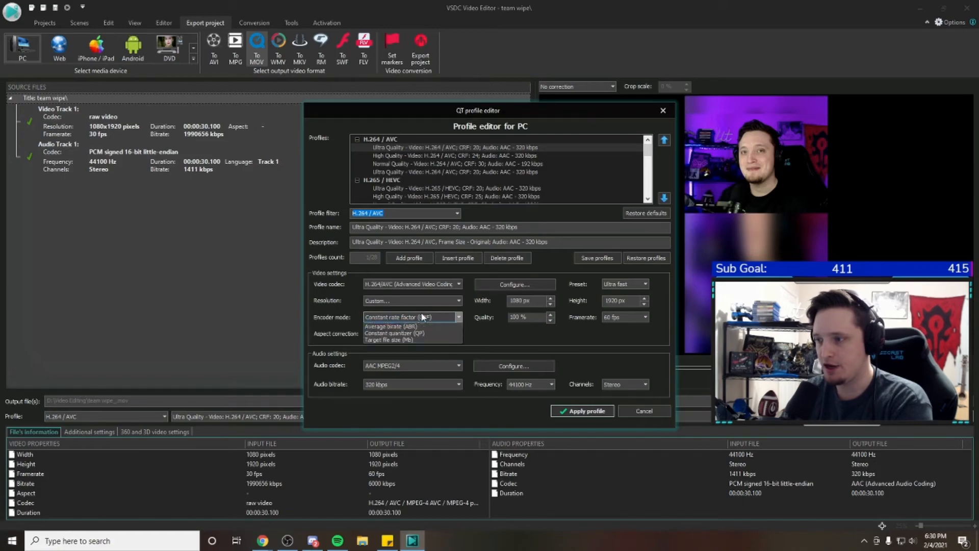
click(404, 333)
key(Tab)
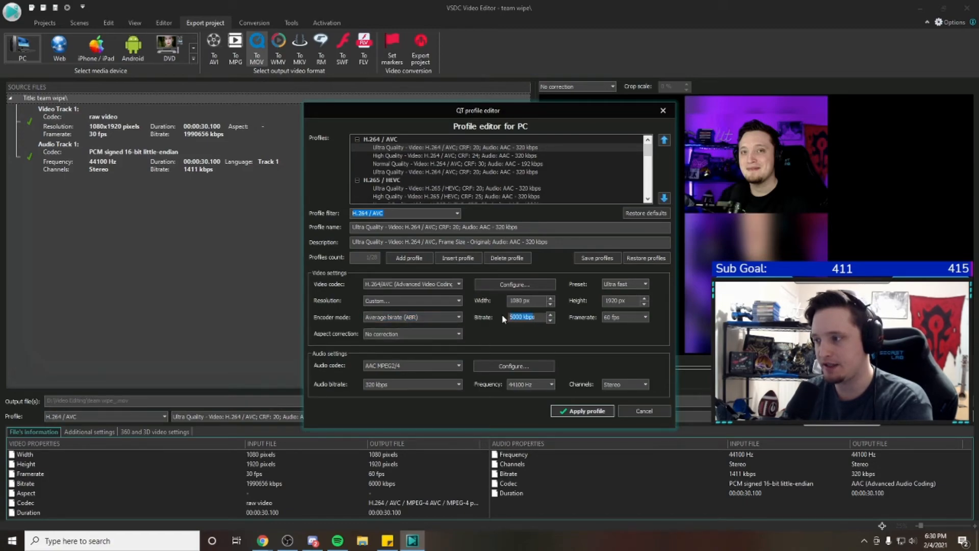
click(628, 319)
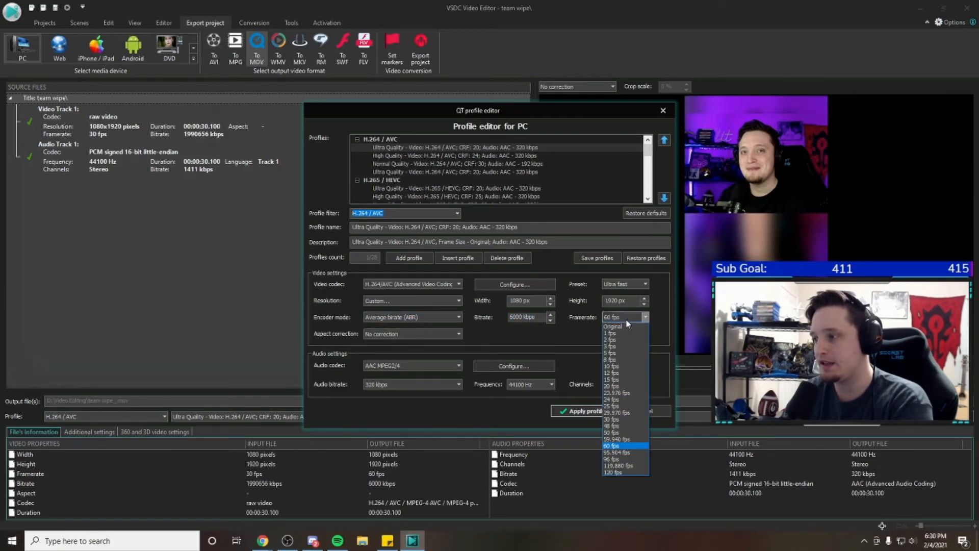
click(612, 447)
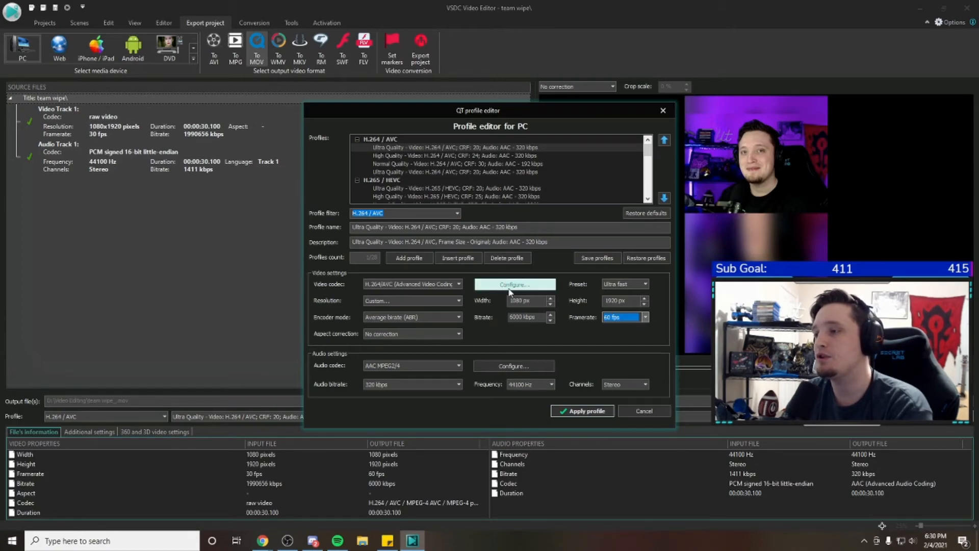
Set the encoding type to Two pass in the H.264 video codec settings
click(546, 289)
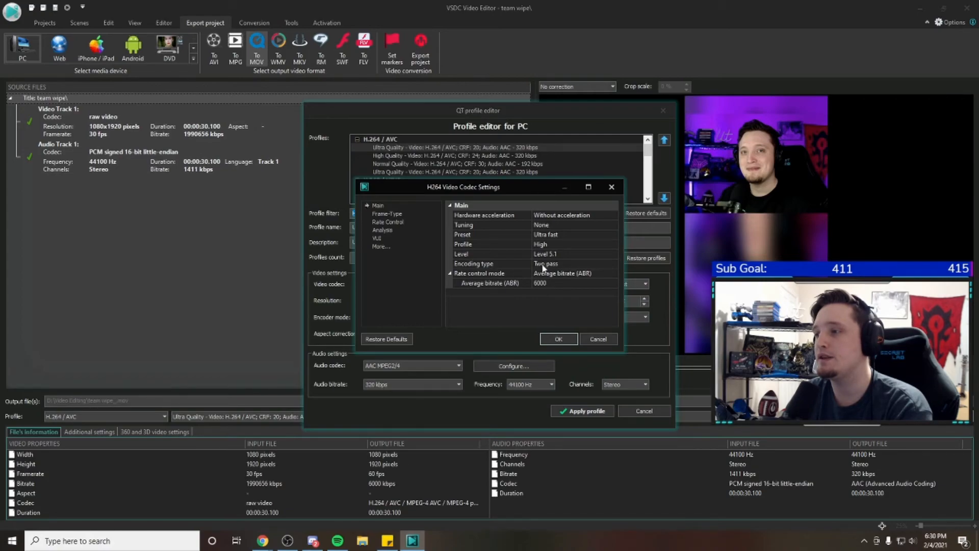
click(565, 264)
click(606, 265)
click(570, 274)
click(613, 264)
click(556, 287)
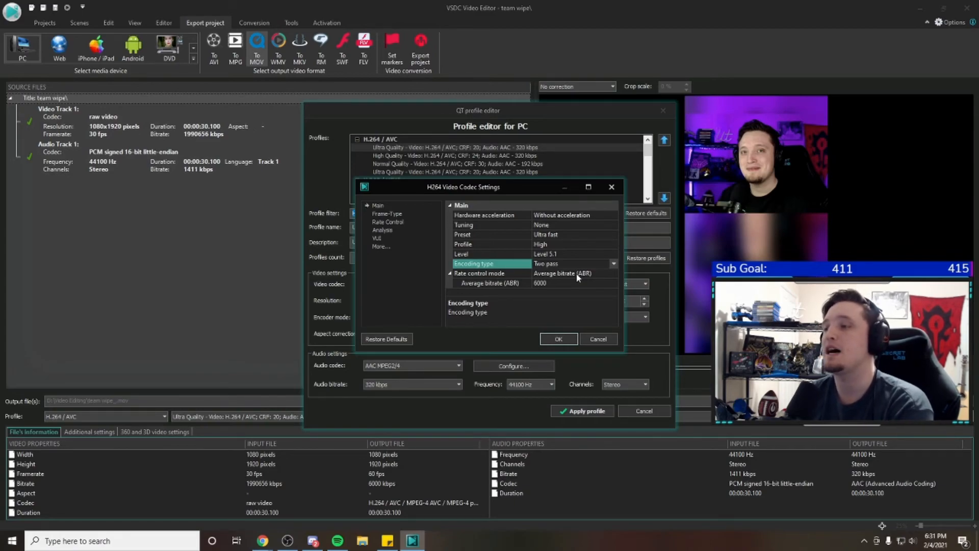
Accept the H.264 codec settings, recheck the Two pass encoding type, and keep the profile's framerate at 60 fps
click(545, 340)
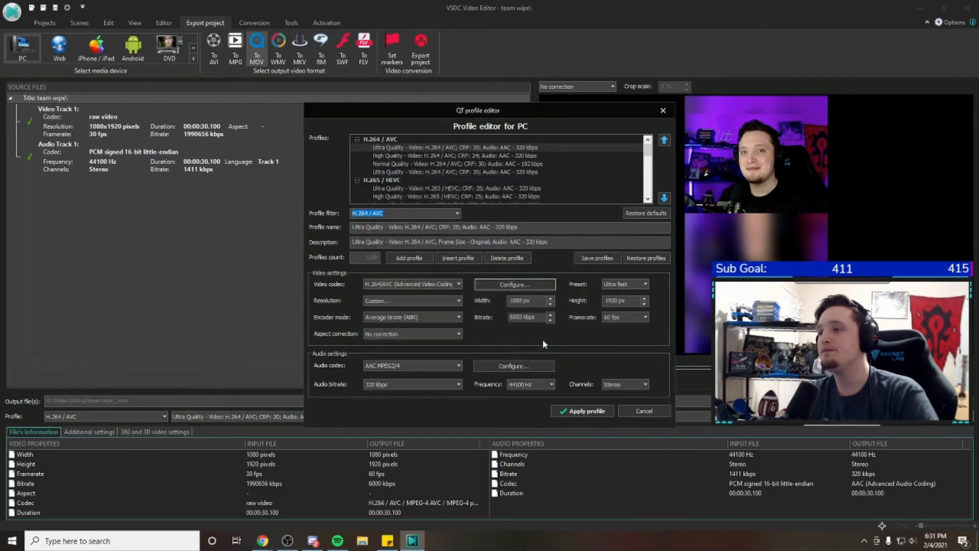
click(518, 289)
click(570, 264)
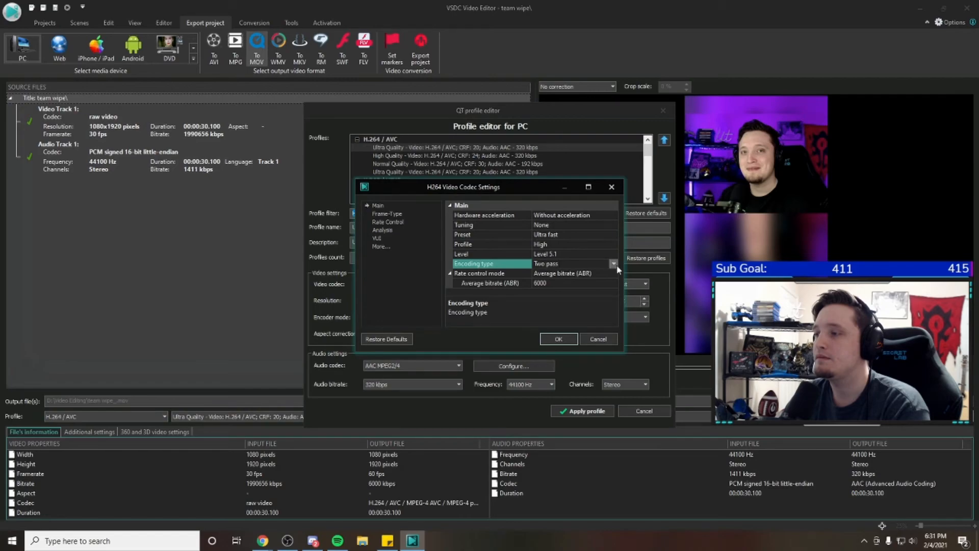
click(559, 339)
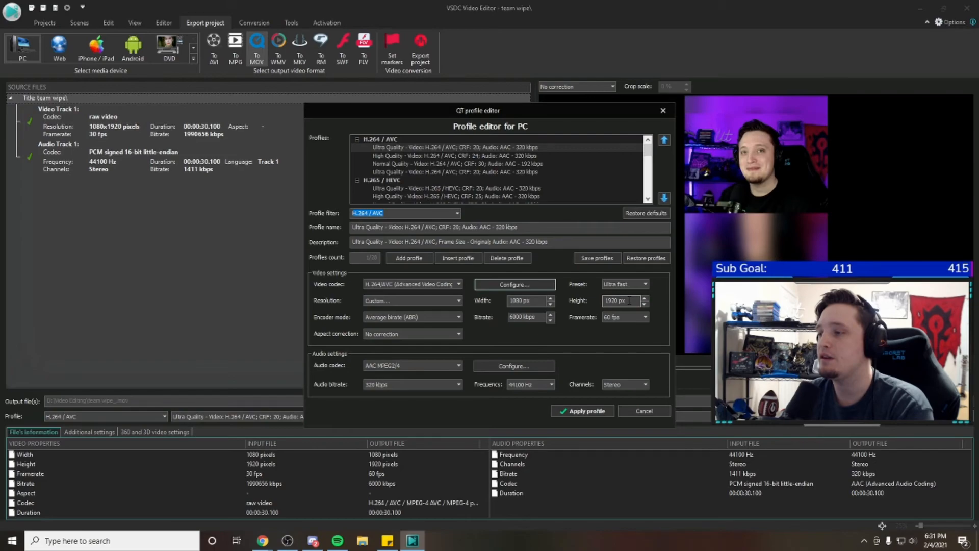
click(626, 319)
click(626, 319)
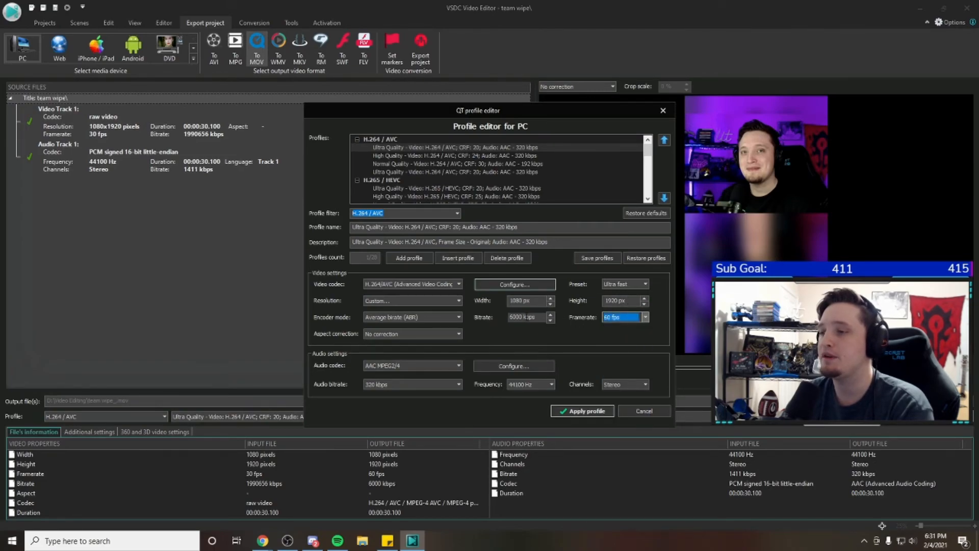
Compare the Constant rate factor (CRF) and Average bitrate (ABR) encoder modes with their quality and bitrate fields
click(427, 317)
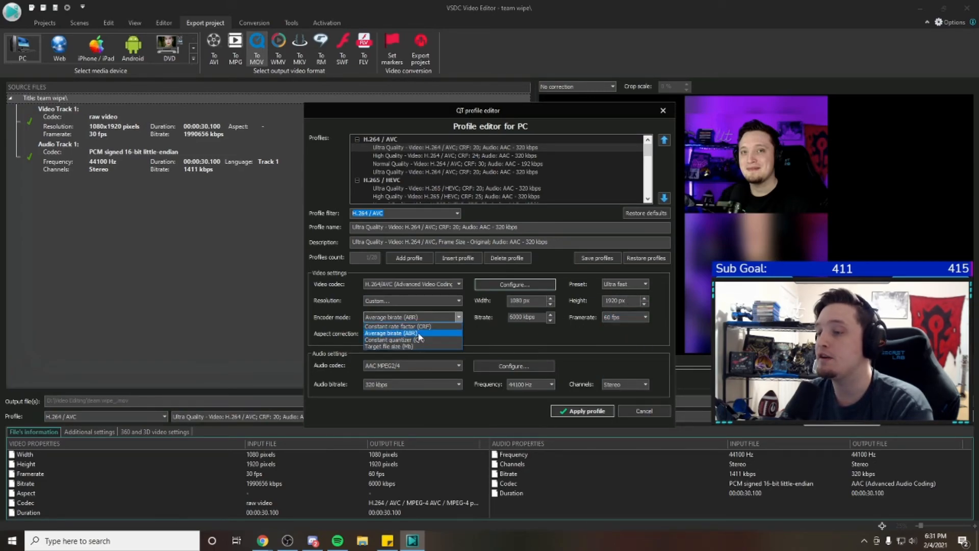
click(397, 327)
key(Tab)
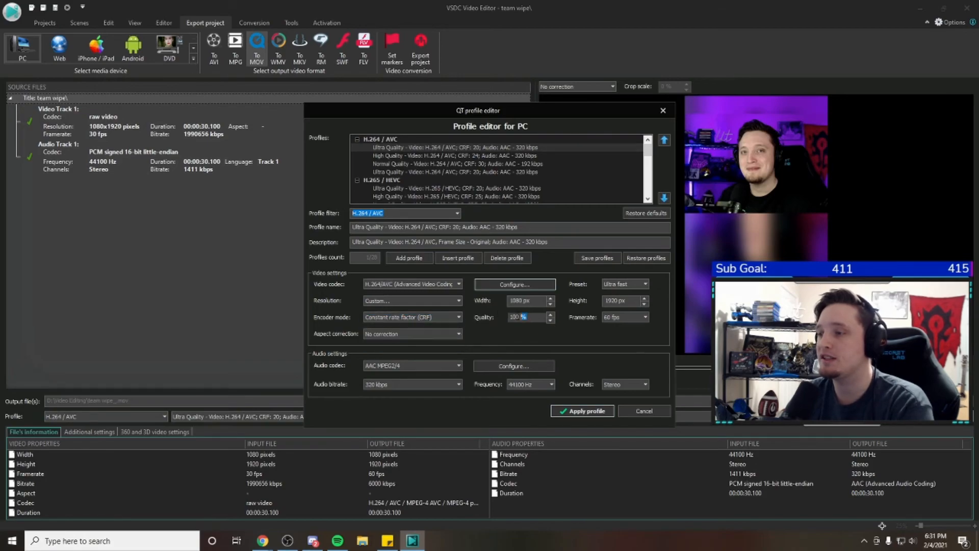
click(428, 318)
click(427, 325)
click(524, 316)
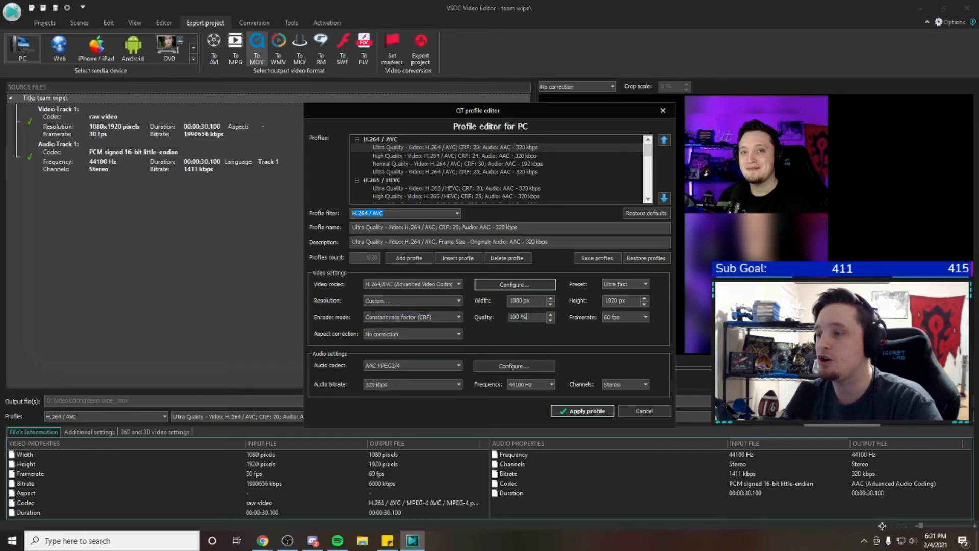
click(440, 319)
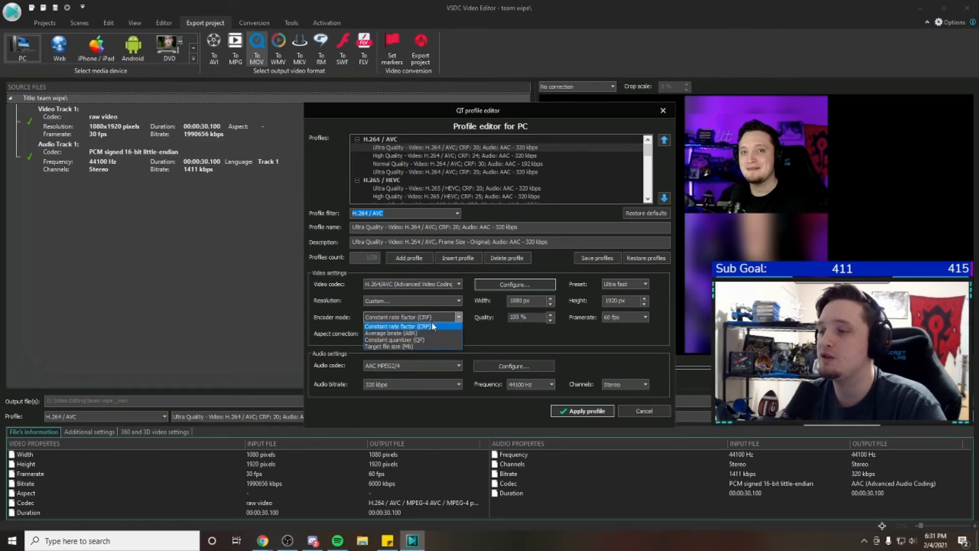
click(403, 332)
click(420, 319)
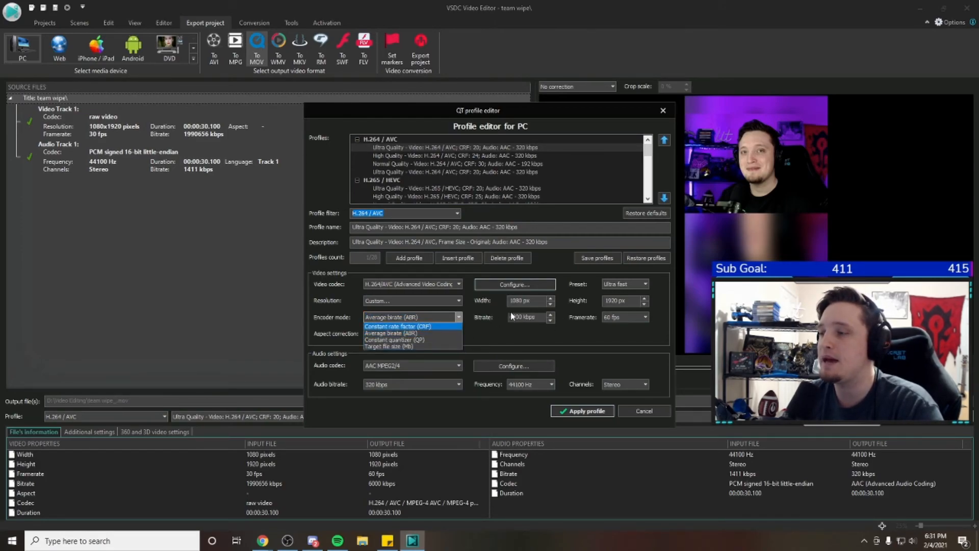
drag(536, 317, 505, 351)
click(433, 317)
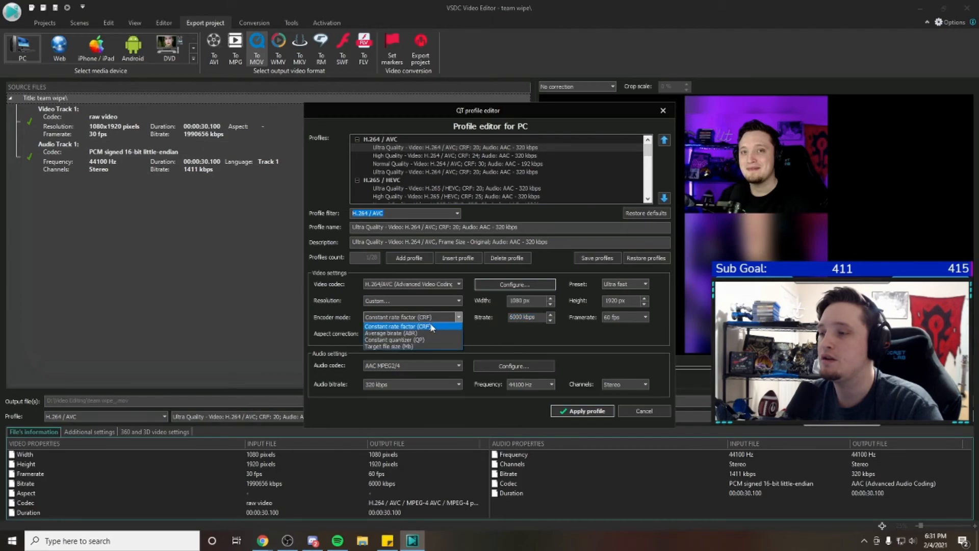
click(423, 326)
drag(528, 316, 497, 351)
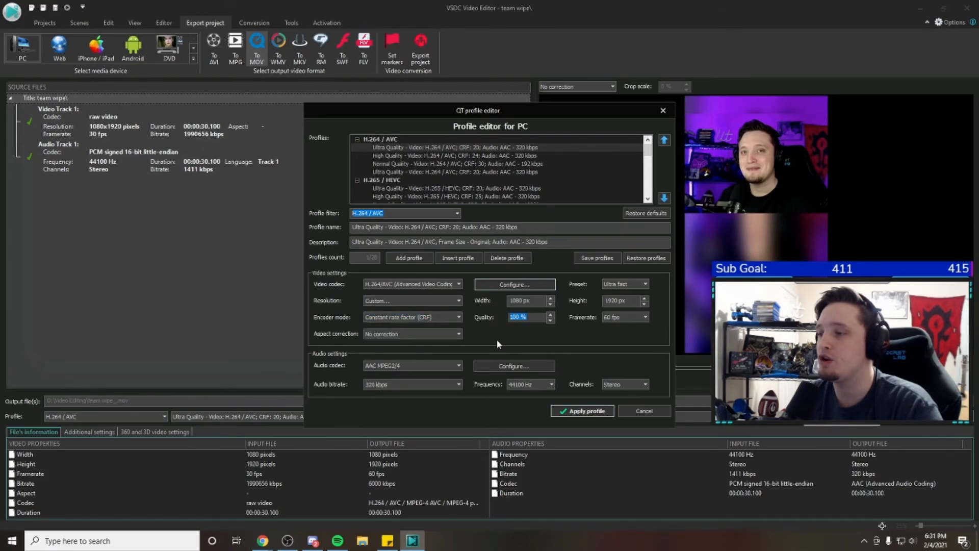
Return the encoder mode to Average bitrate (ABR) and apply the export profile
click(436, 318)
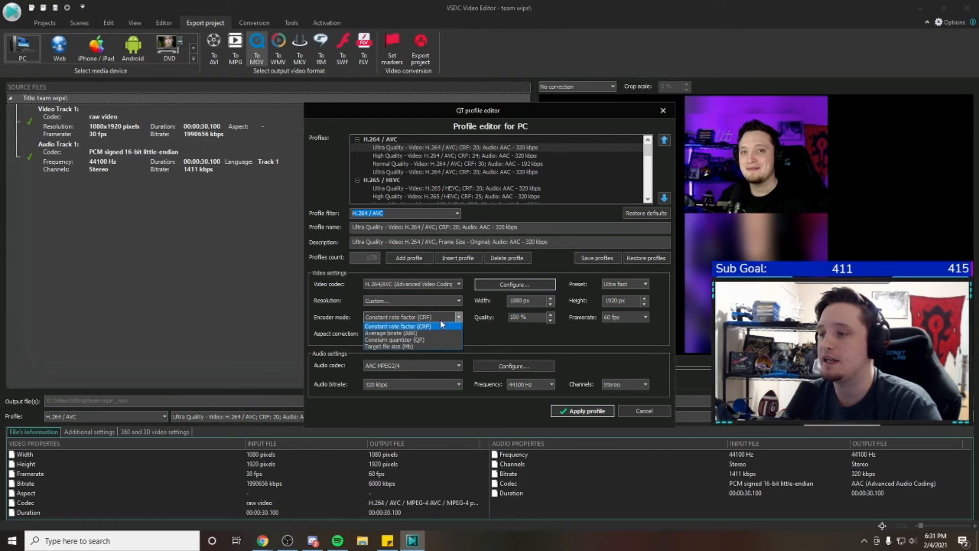
click(405, 334)
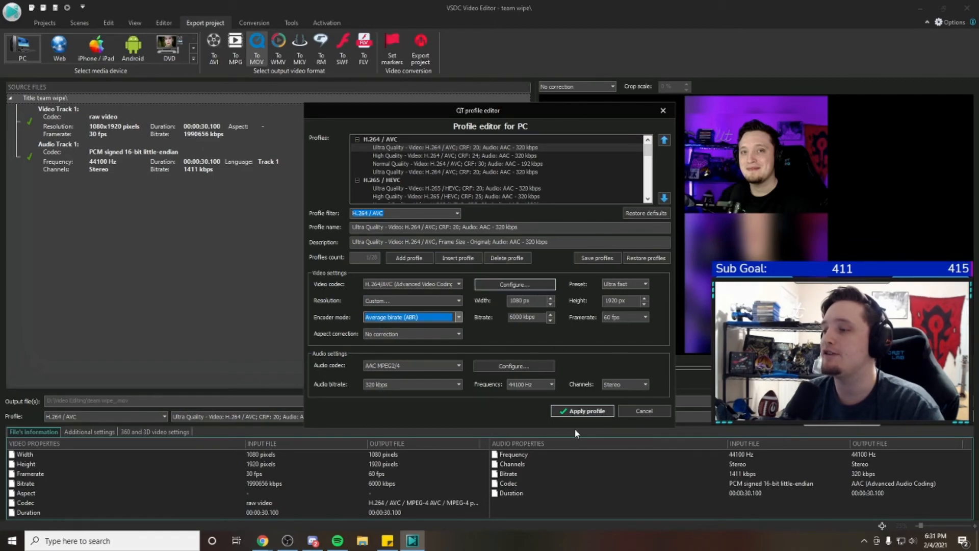
click(576, 410)
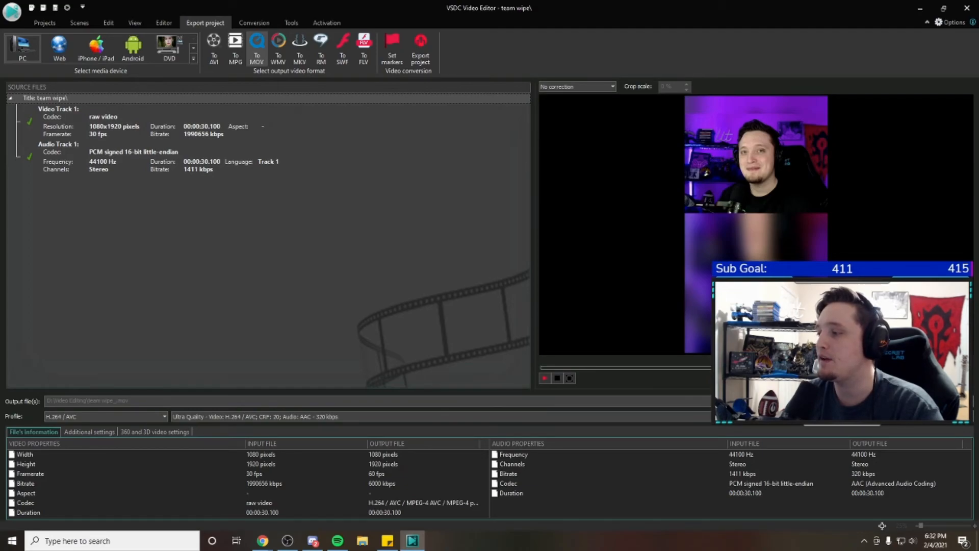
Set the export's output location to the Video Editing folder on Backup Plus (D:), keeping the file name team wipe_
click(965, 400)
drag(403, 218, 396, 276)
scroll(379, 289, down, 4)
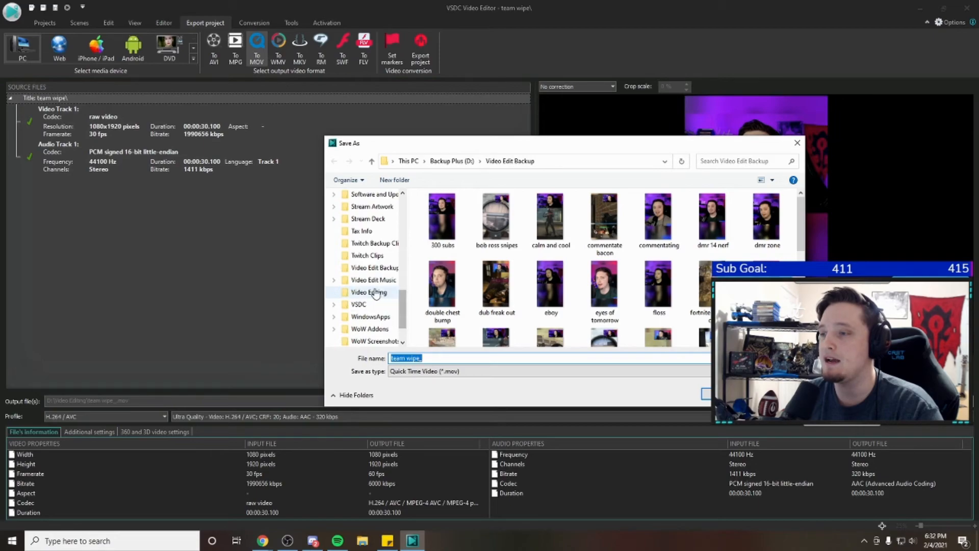
click(375, 292)
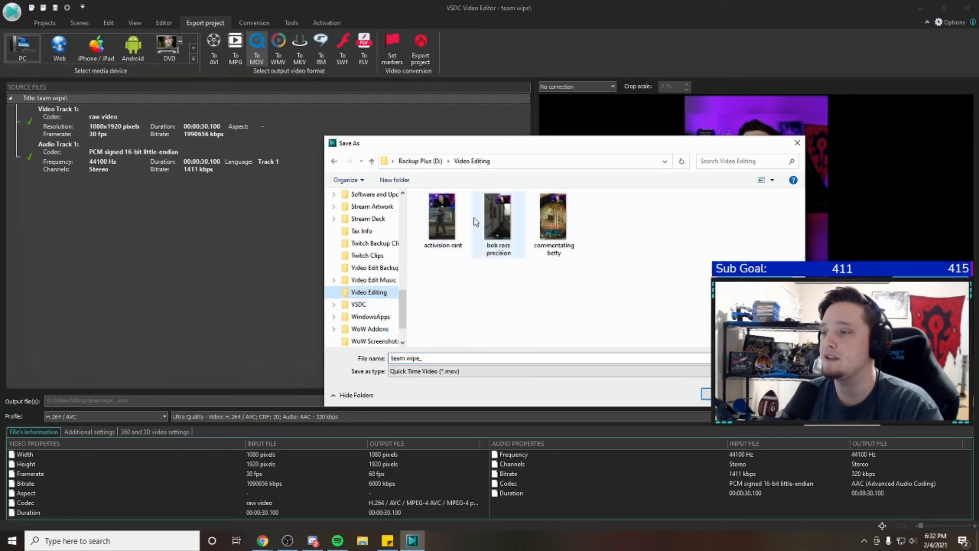
click(376, 268)
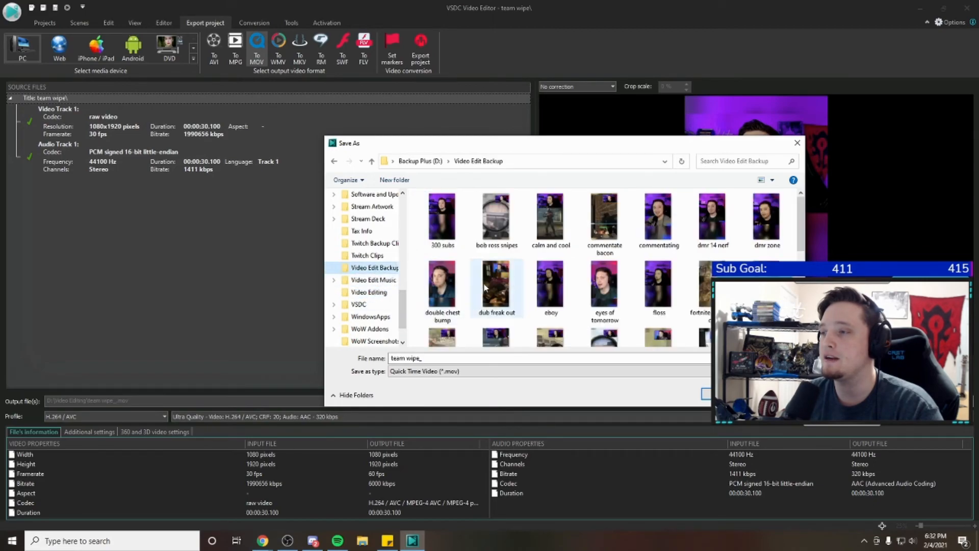
click(368, 280)
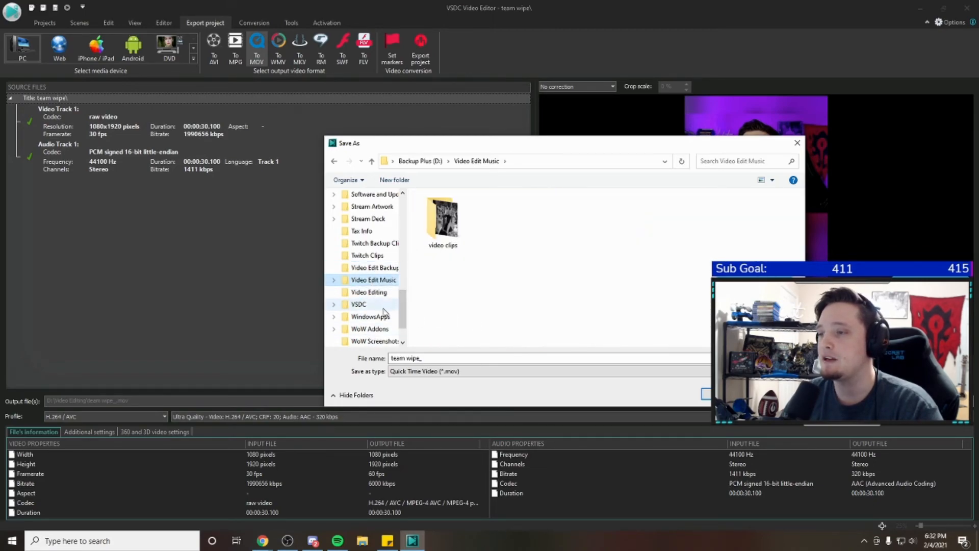
click(368, 292)
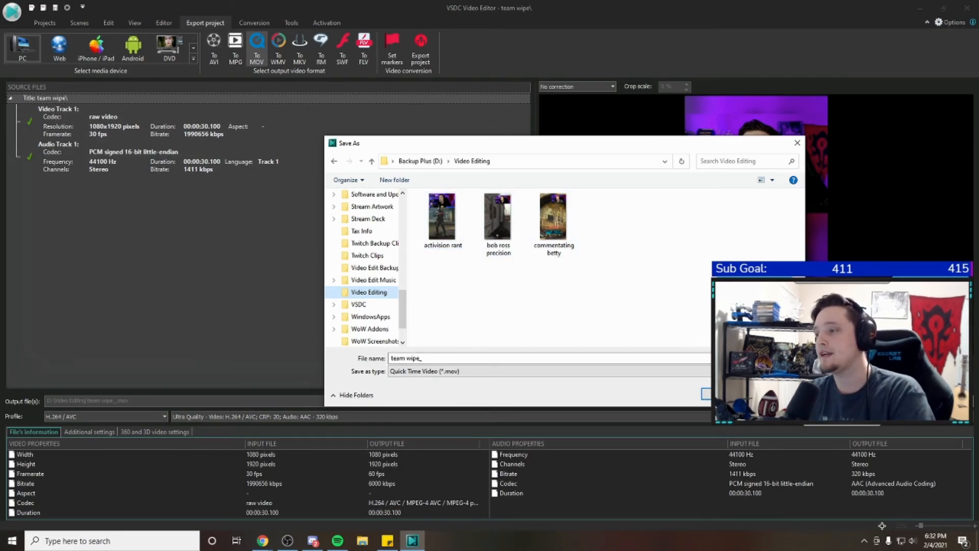
key(Return)
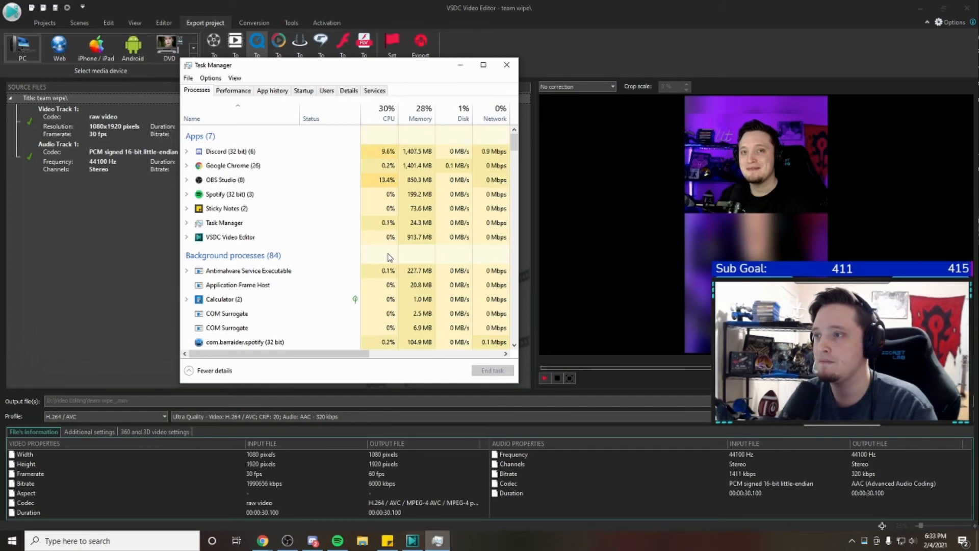
Close Task Manager and look through the Video Edit Backup folder from the project's Save As dialog without saving
click(506, 65)
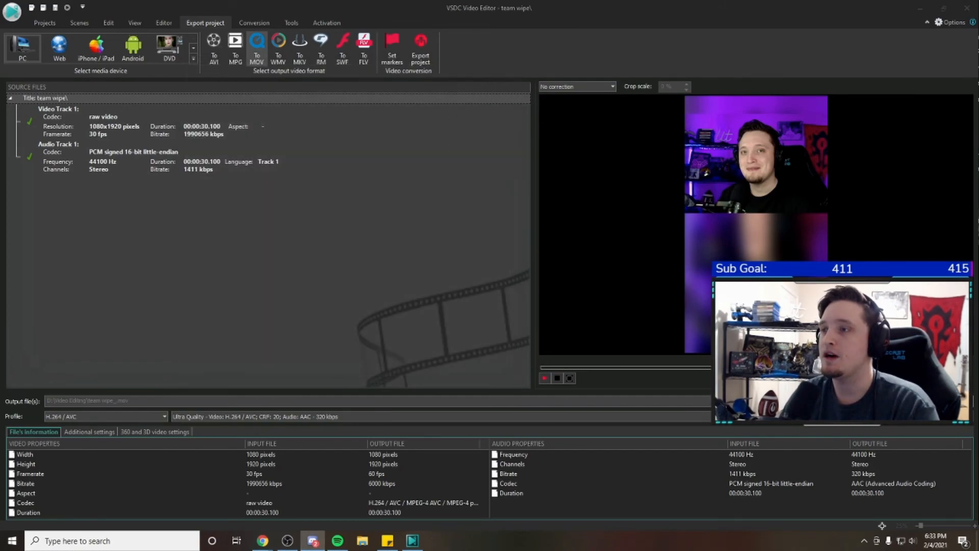
click(45, 22)
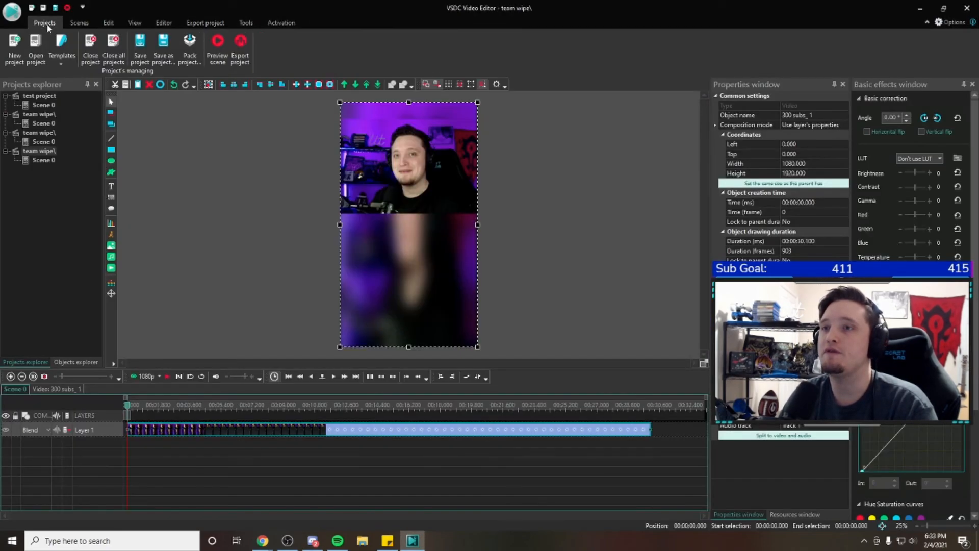
click(163, 48)
drag(402, 204, 405, 232)
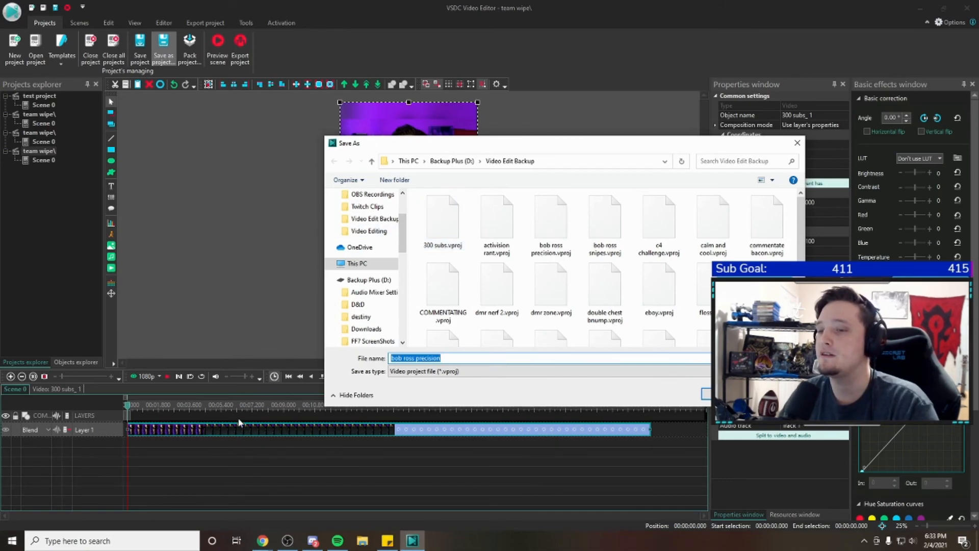
drag(404, 242, 403, 227)
click(388, 269)
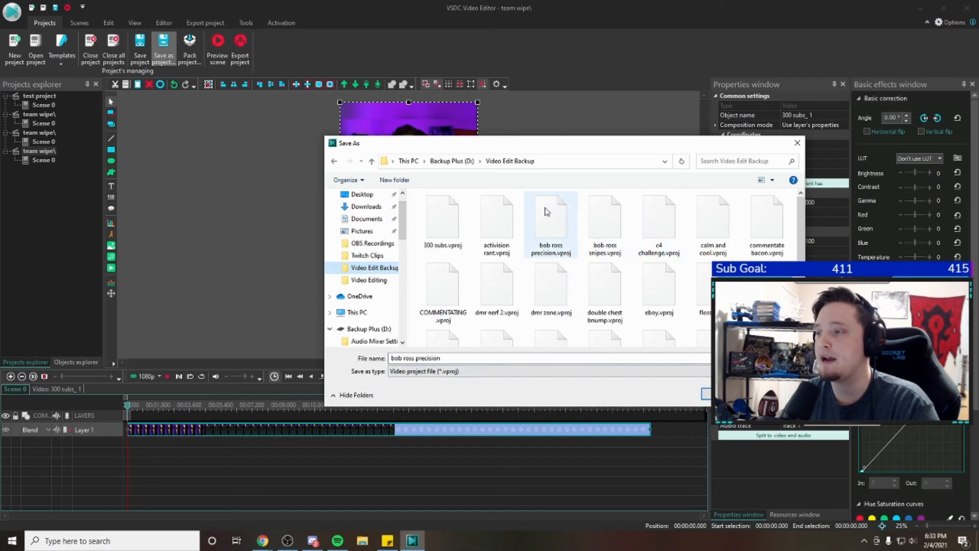
click(468, 362)
click(773, 394)
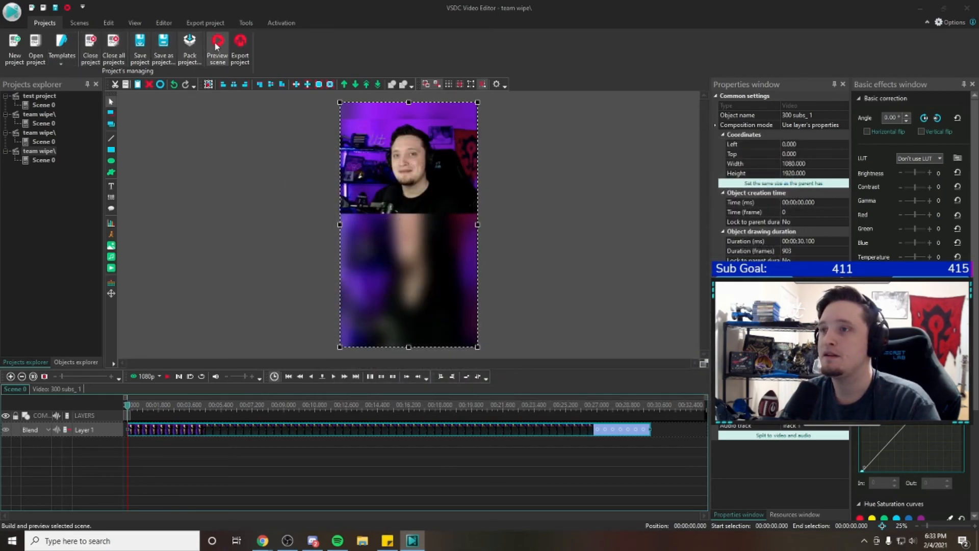
Switch from the editing workspace back to the project's export view
click(216, 47)
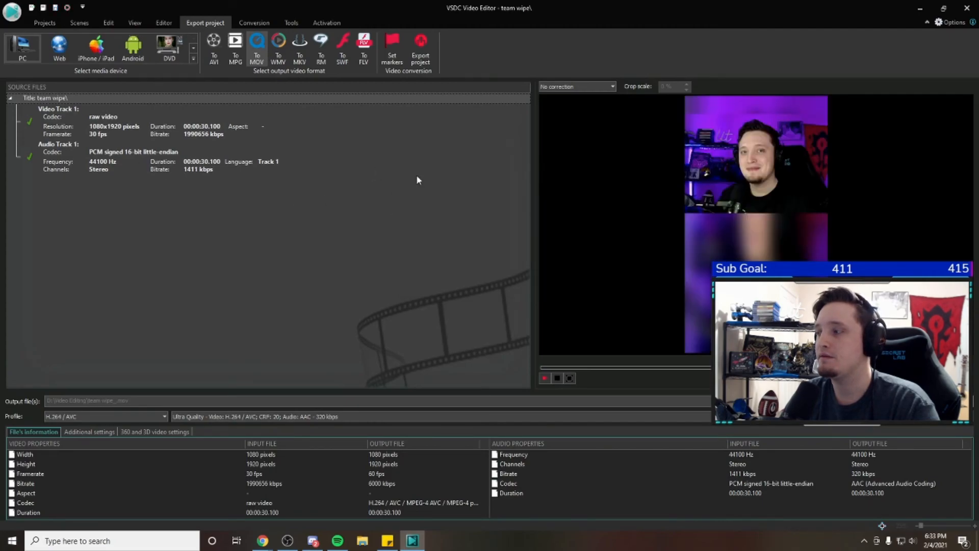
click(45, 22)
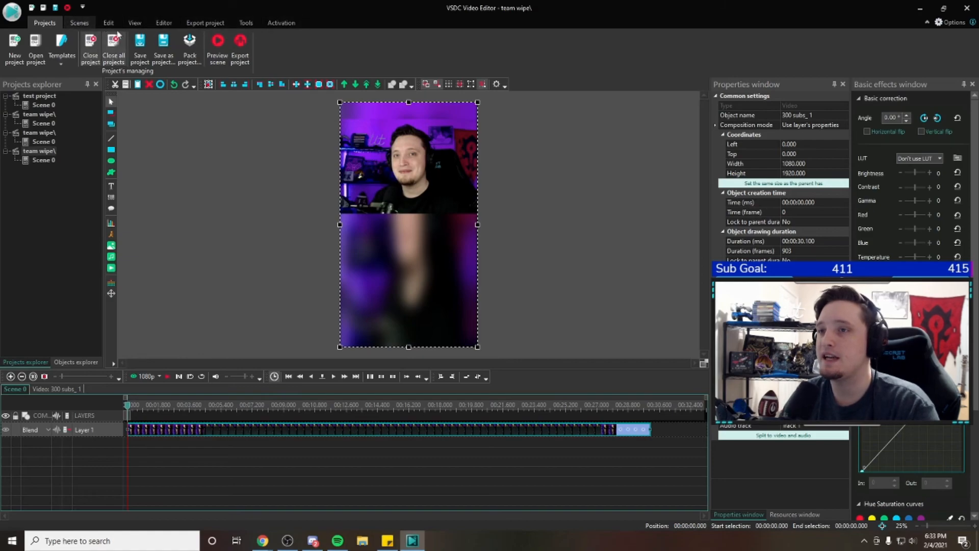
click(300, 23)
click(205, 22)
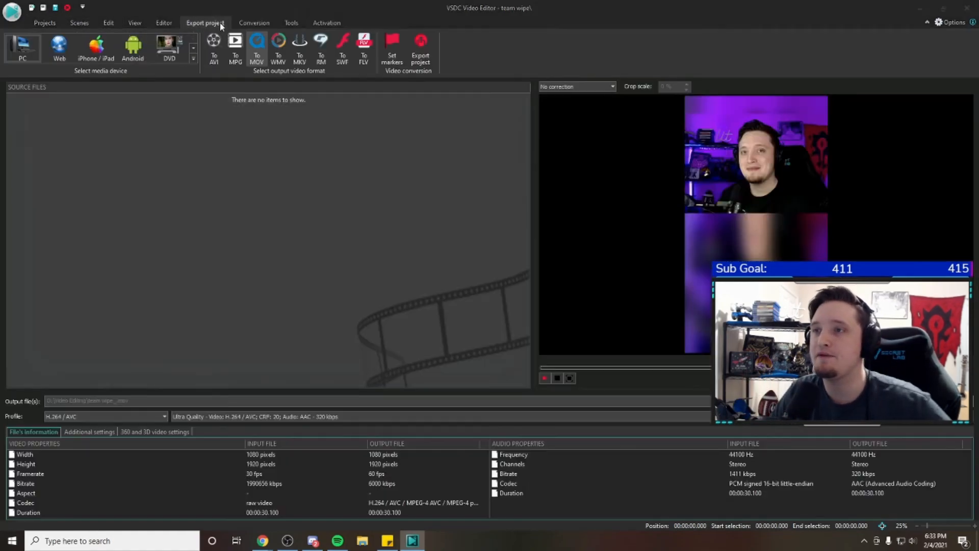
click(287, 539)
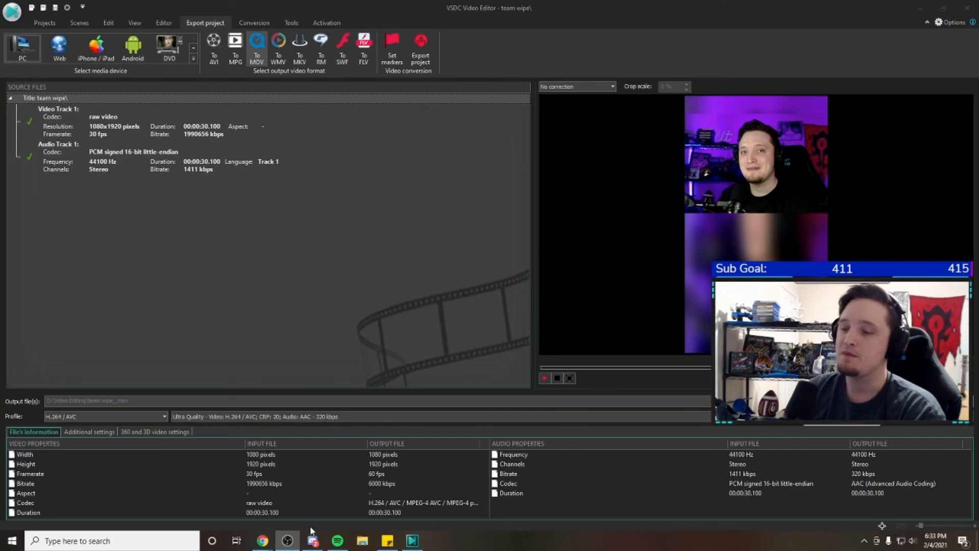
mouse_move(292, 547)
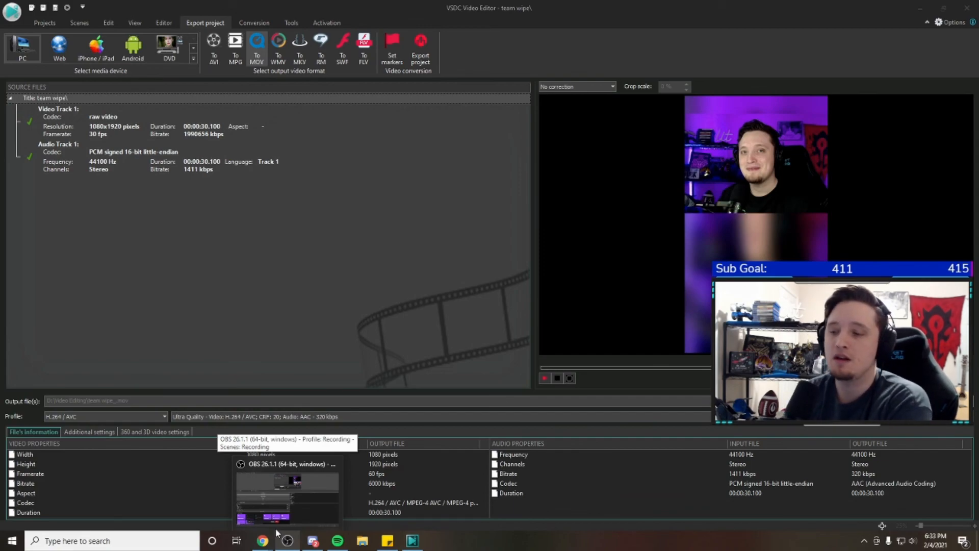
click(426, 62)
click(580, 124)
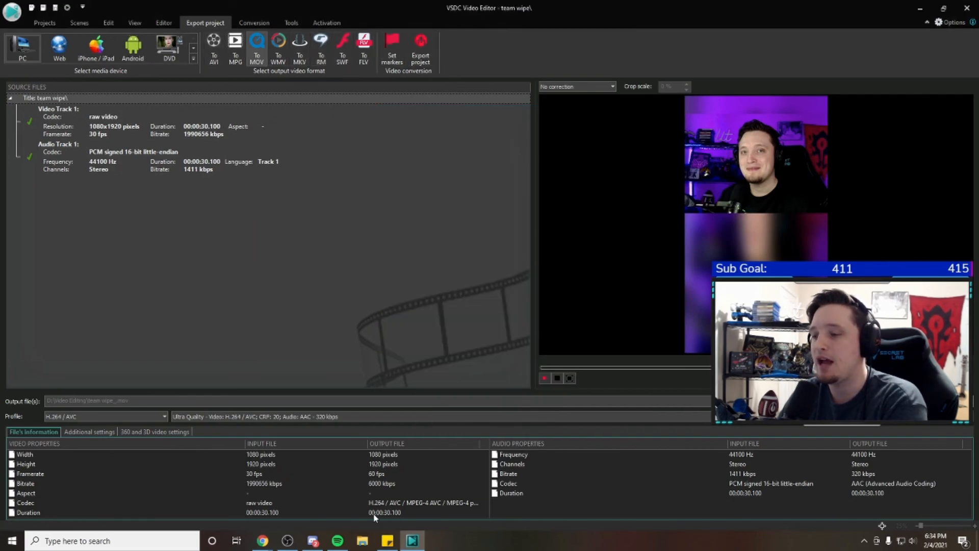
In File Explorer, play the activision rant video from the Video Editing folder, maximize the player, and pause playback
click(362, 541)
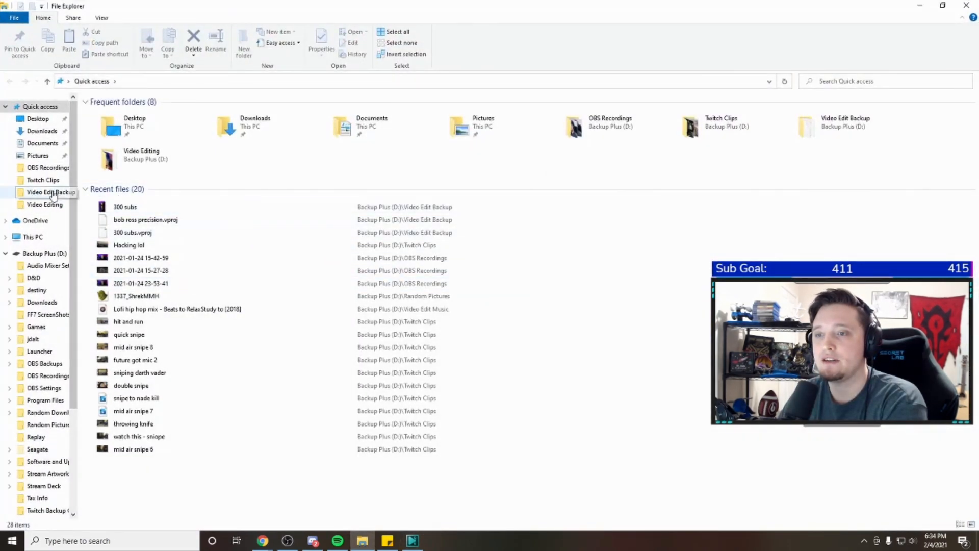
click(46, 204)
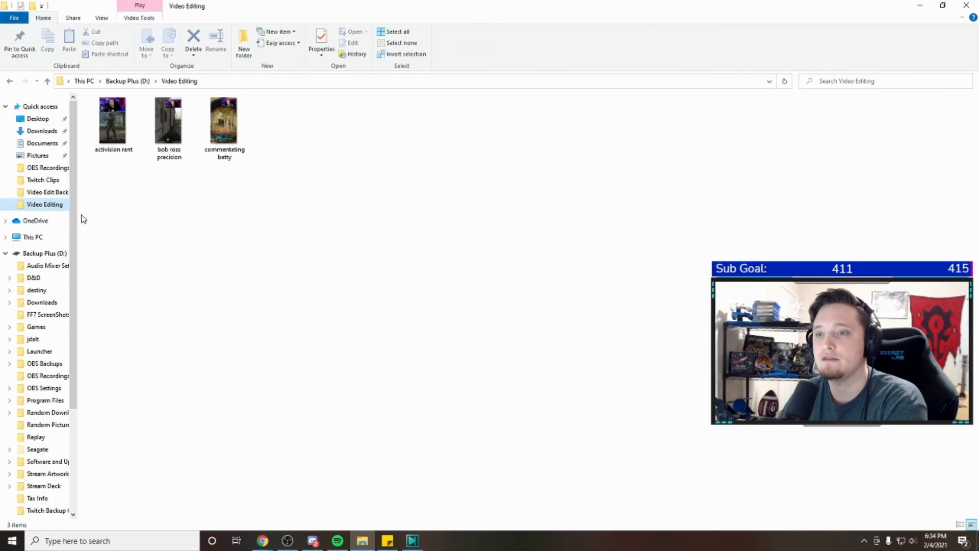
double_click(117, 133)
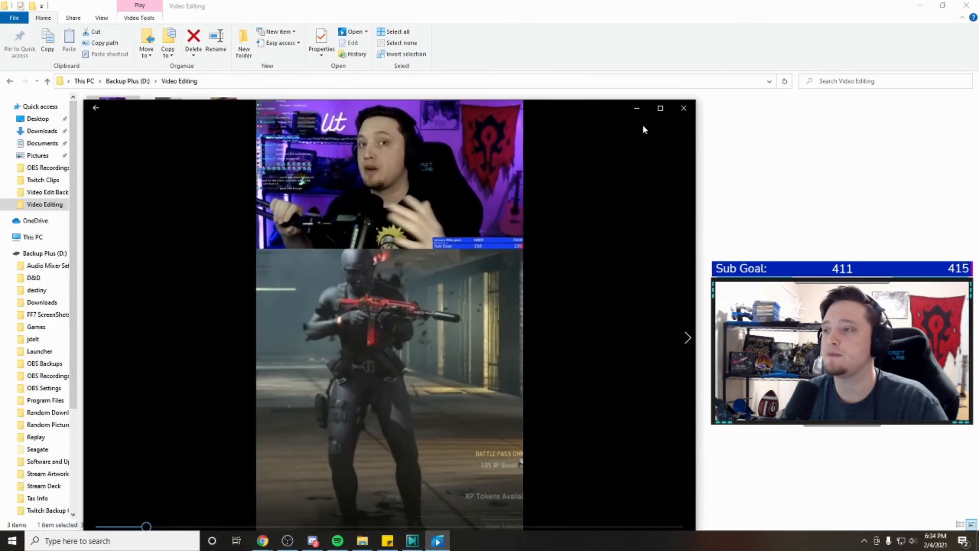
click(661, 107)
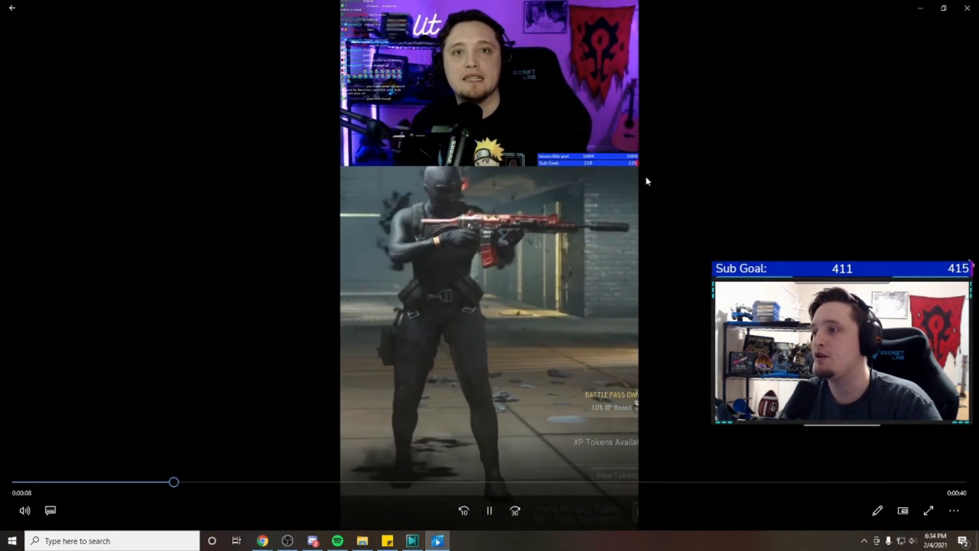
click(491, 510)
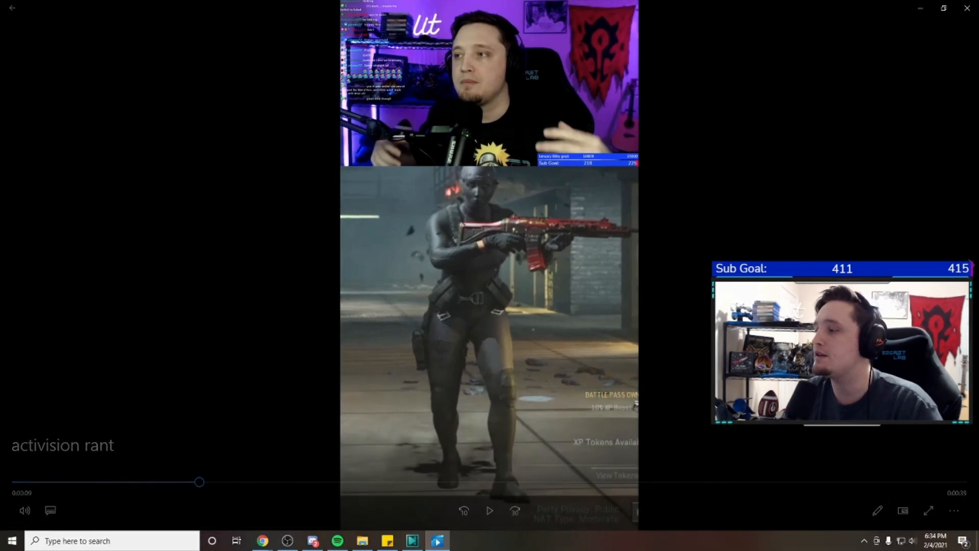
Close the activision rant video player and open the bookmarked TikTok profile in a new Chrome tab
click(966, 8)
click(919, 5)
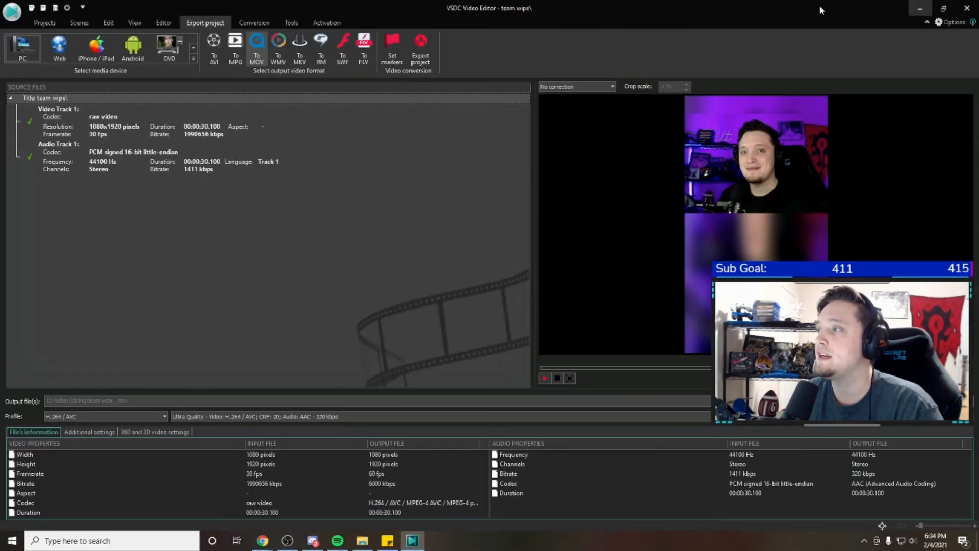
mouse_move(262, 540)
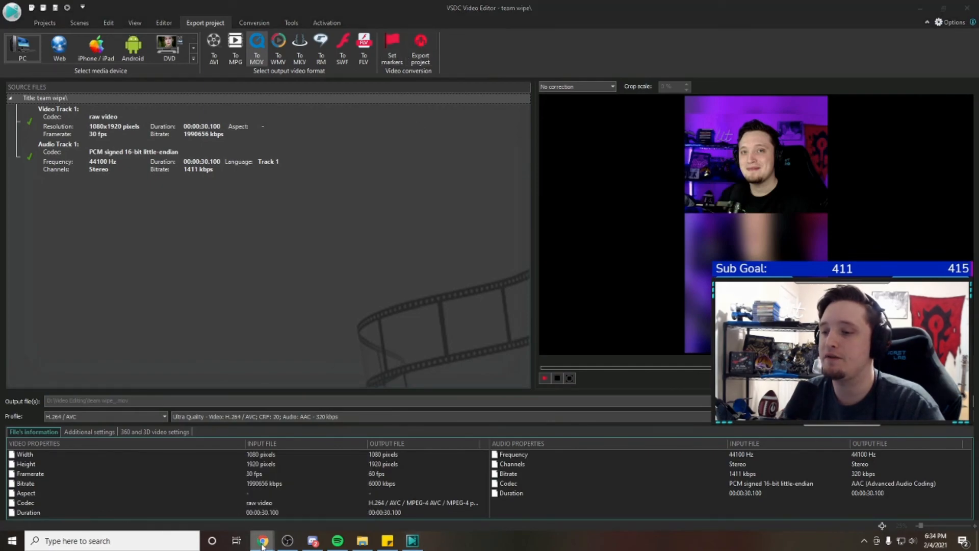
click(321, 492)
click(138, 8)
click(100, 43)
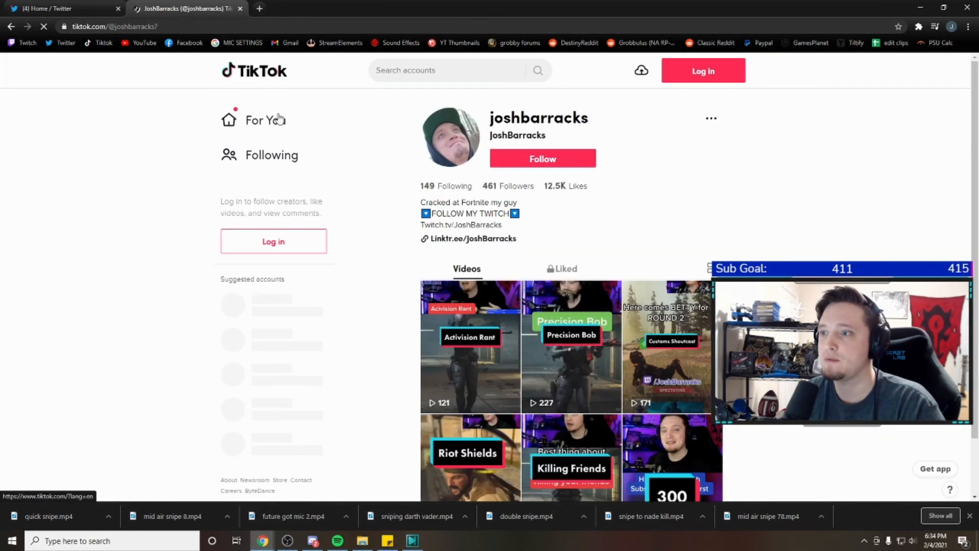
View the Activision Rant video on the TikTok profile, close it, and switch back to VSDC Video Editor
scroll(400, 242, down, 1)
click(472, 248)
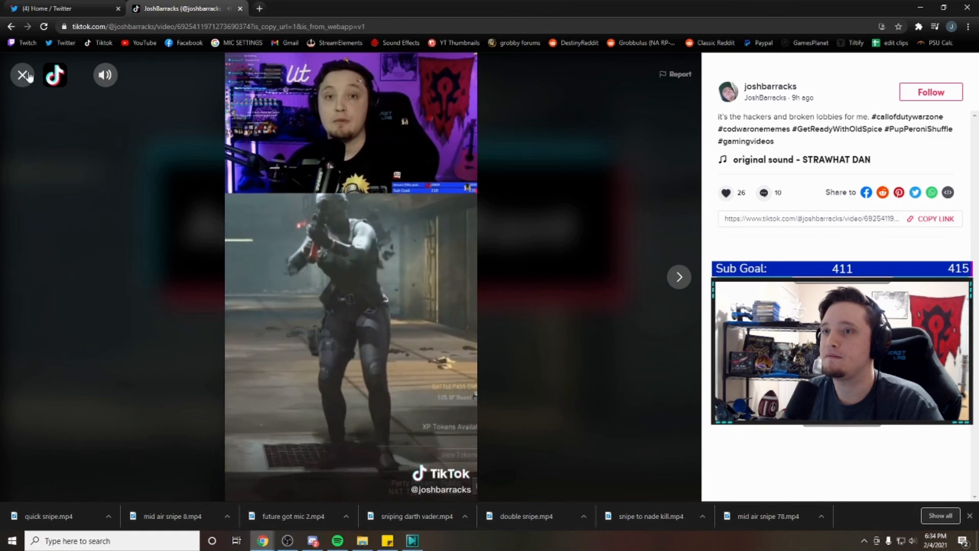
key(Escape)
mouse_move(417, 545)
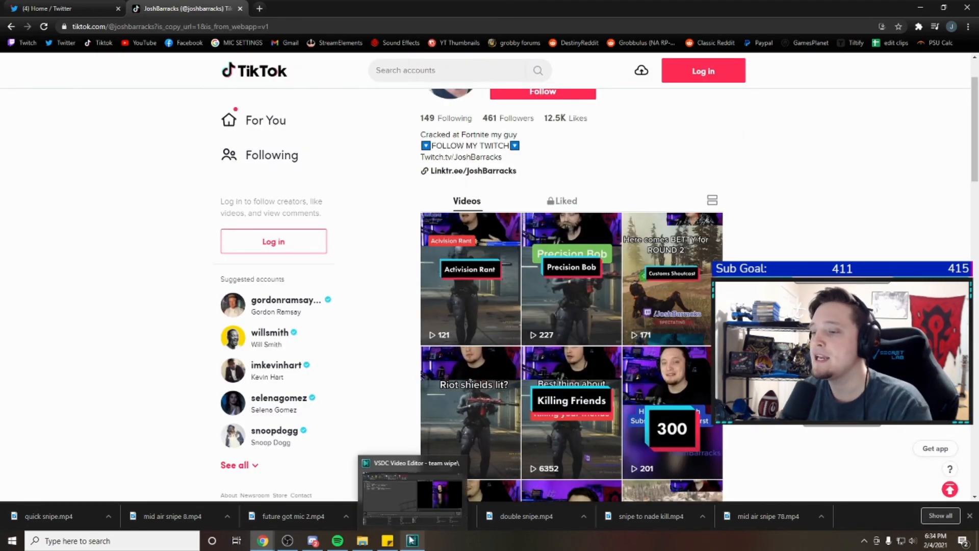
click(416, 543)
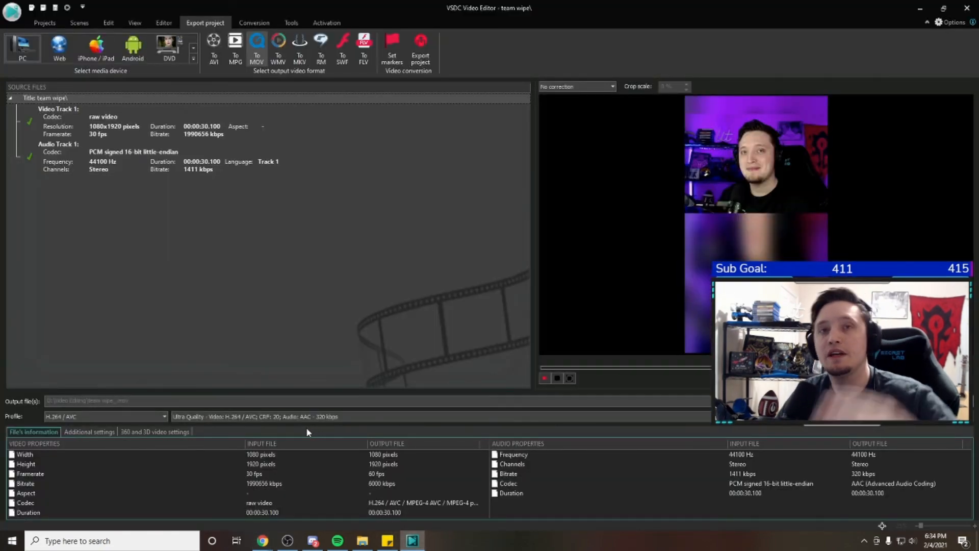